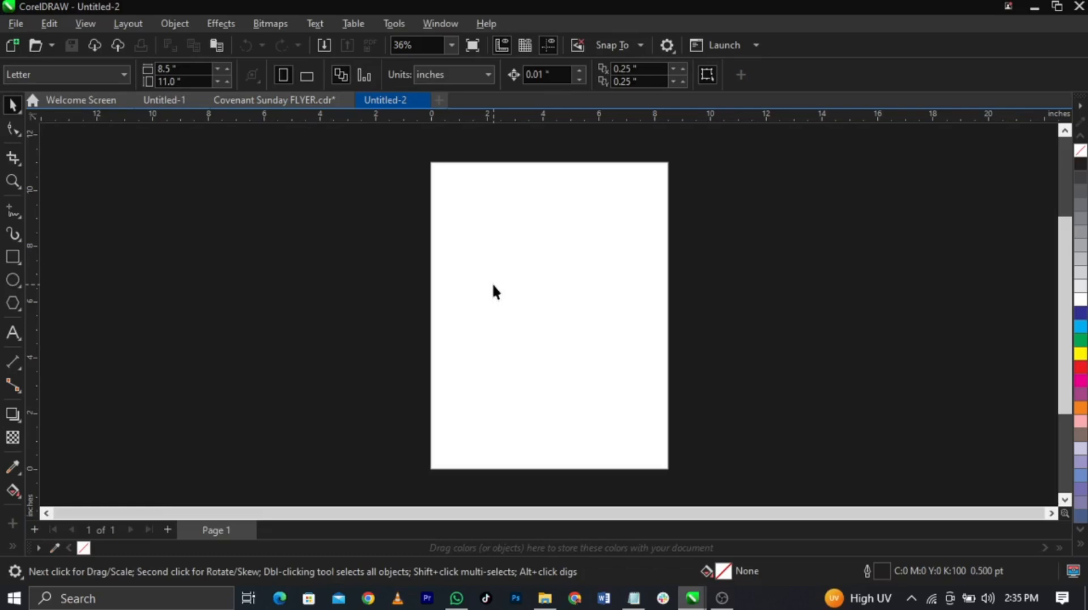
Set the page size to A5 in landscape orientation, 210 by 148 mm.
click(64, 74)
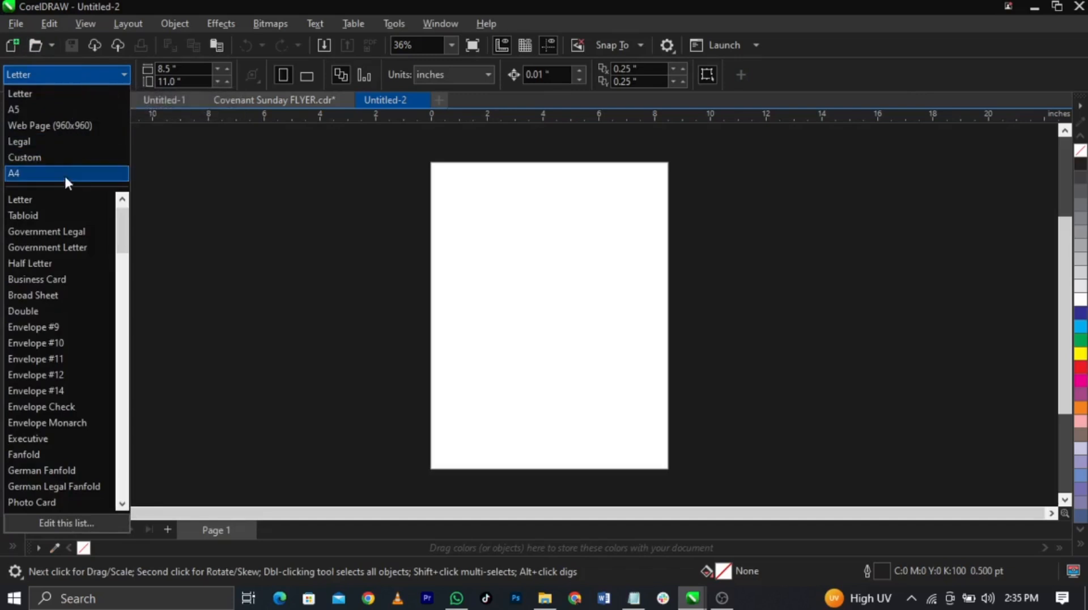
click(55, 108)
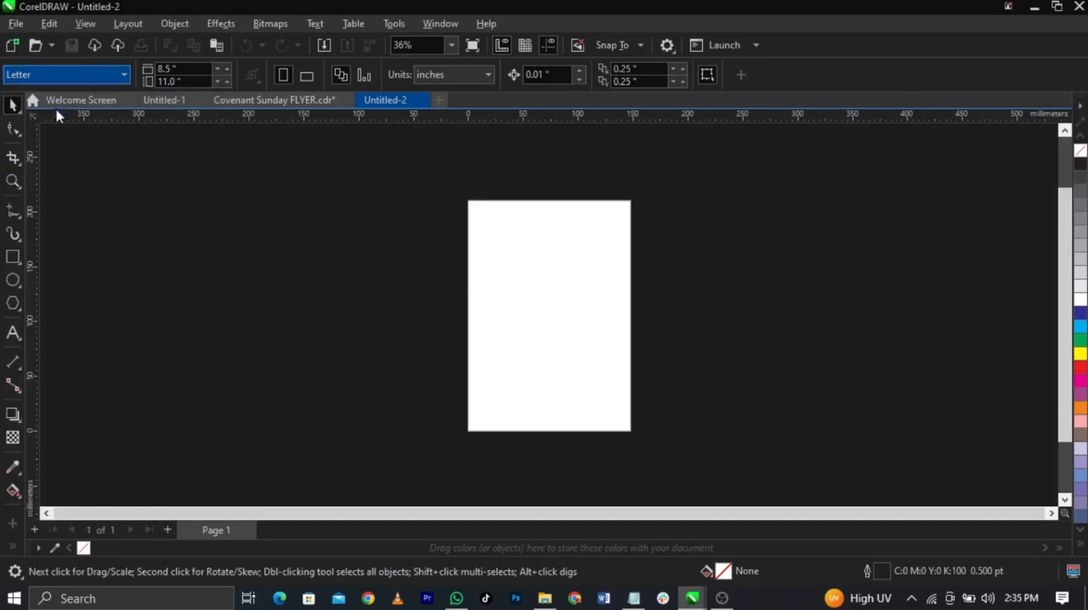
scroll(568, 296, up, 1)
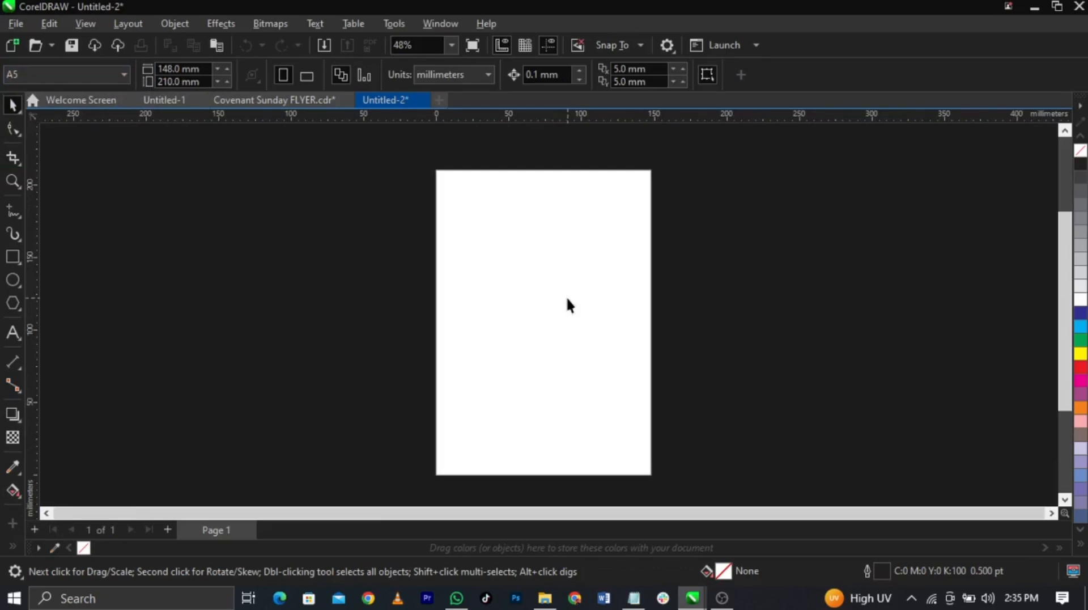
click(307, 76)
scroll(502, 347, up, 1)
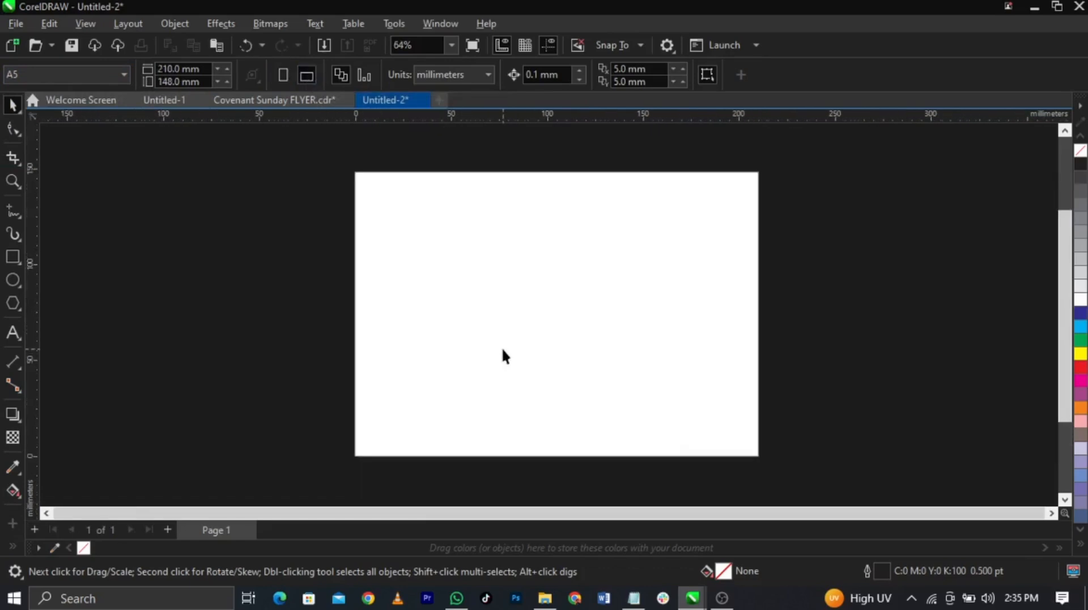
scroll(504, 351, up, 1)
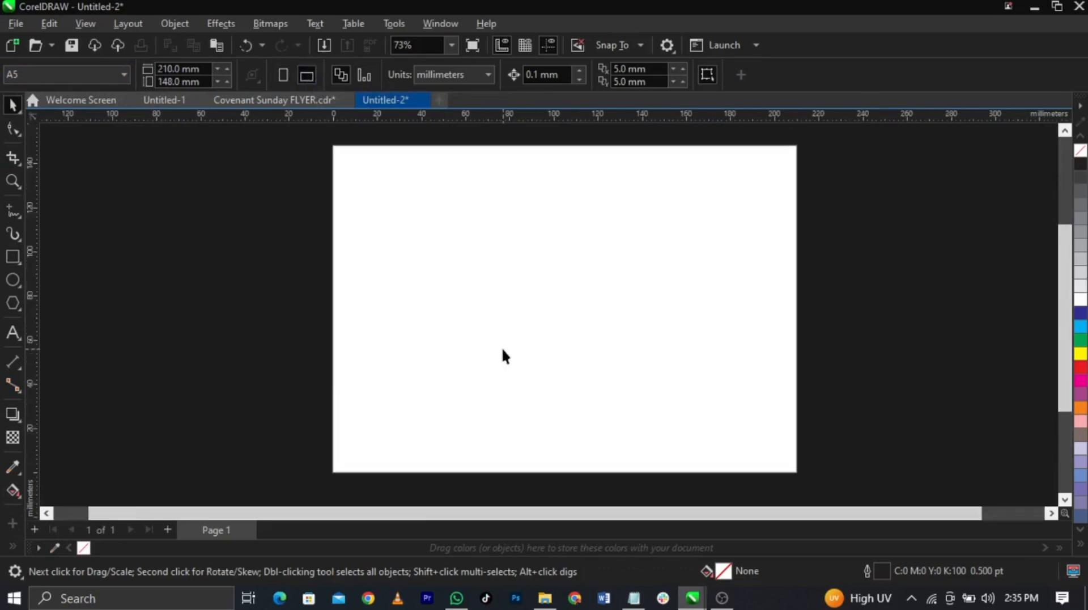
Create a rectangle that frames the whole page and remove its outline.
double_click(10, 262)
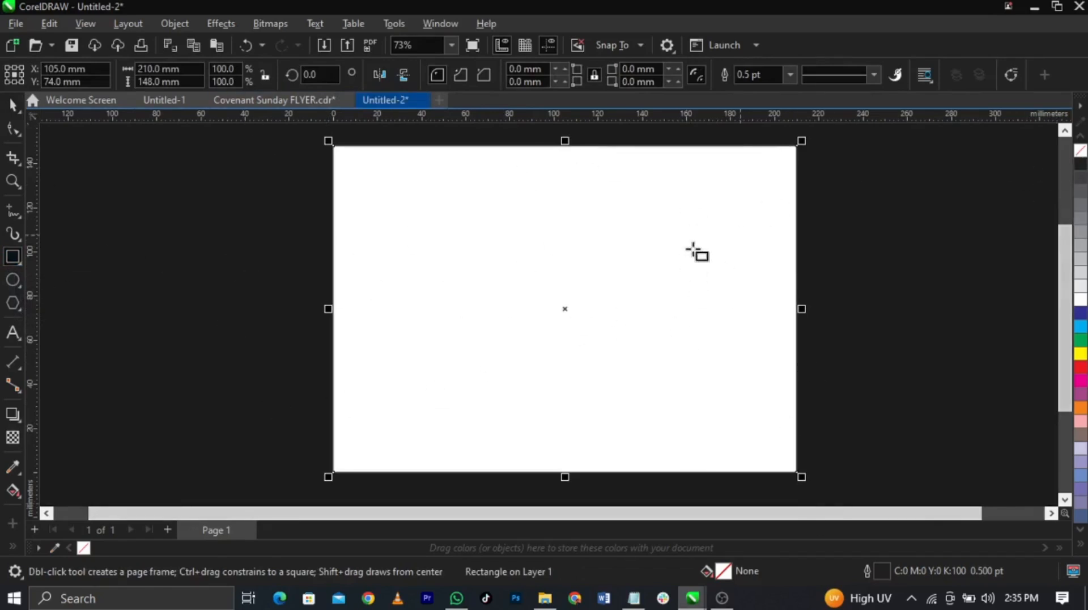
drag(562, 310, 513, 337)
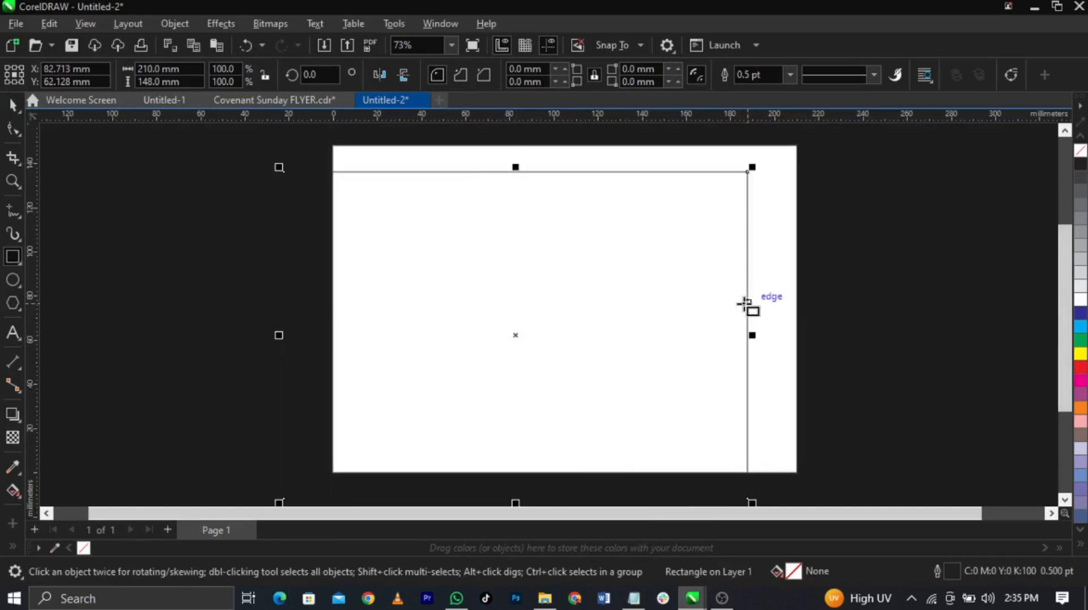
key(ctrl+z)
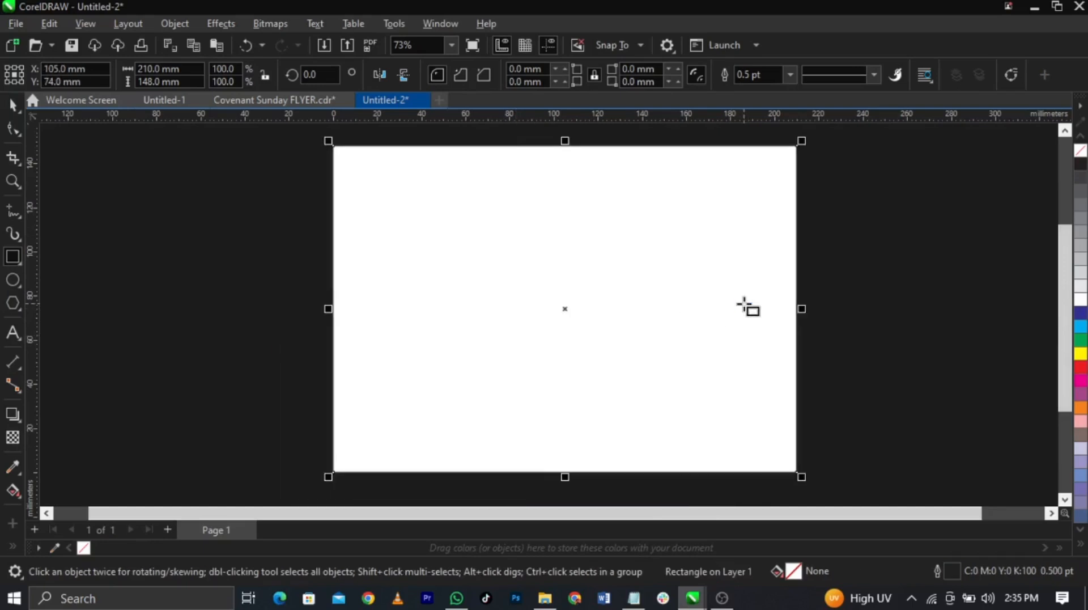
right_click(1081, 153)
right_click(16, 104)
key(Escape)
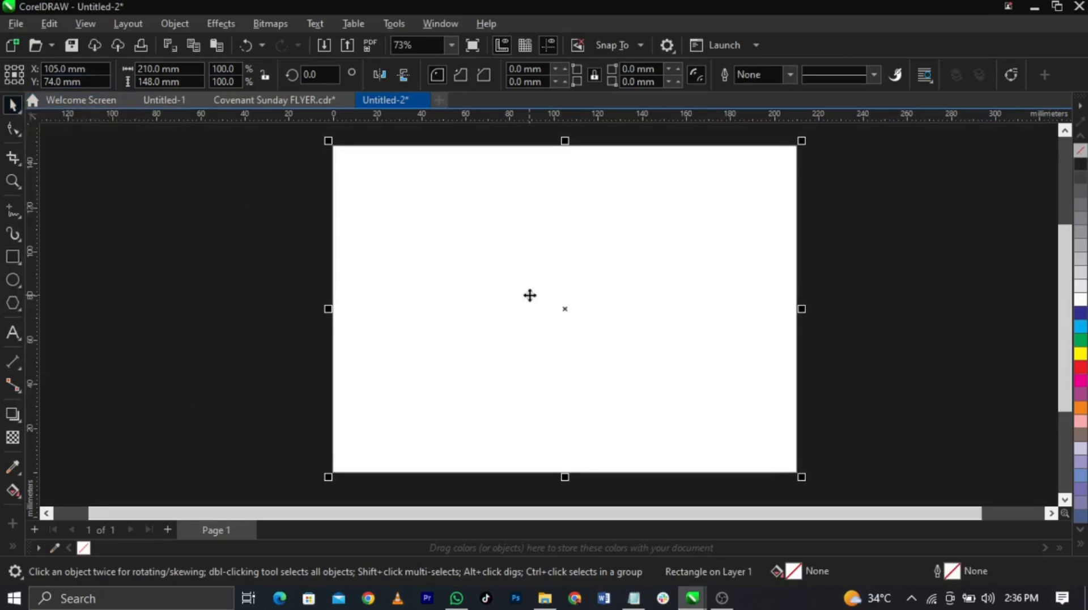
click(282, 304)
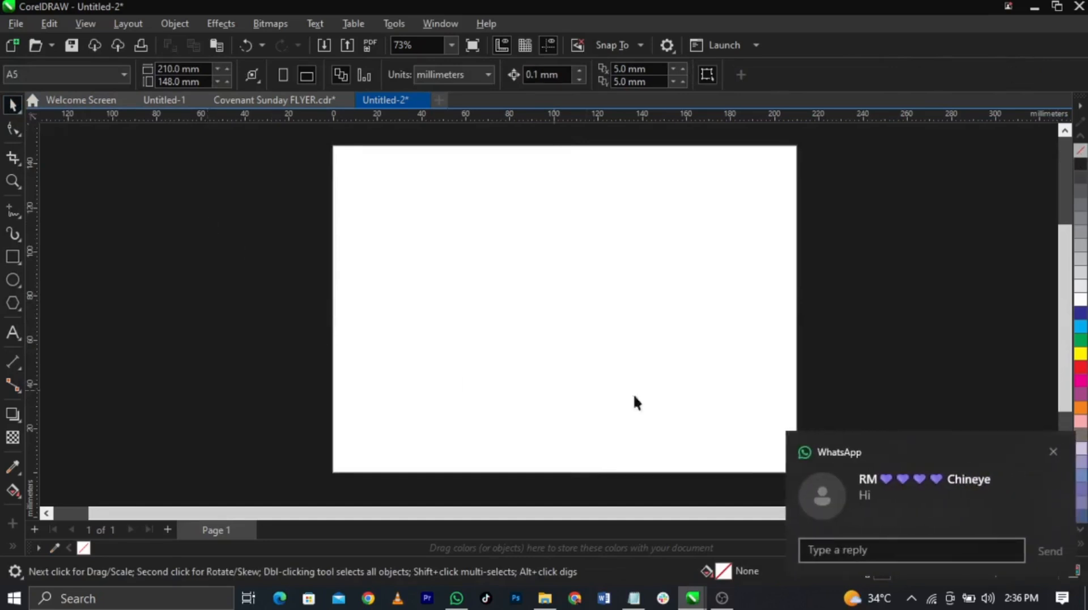
click(1053, 451)
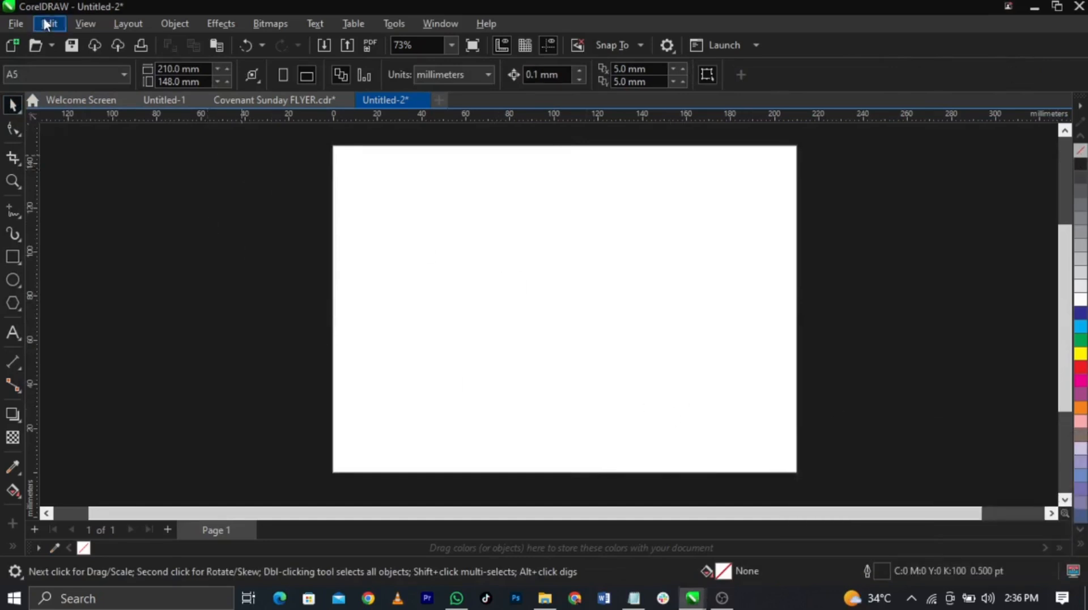
Start an import and open the Convenant Sunday folder in Downloads.
click(16, 28)
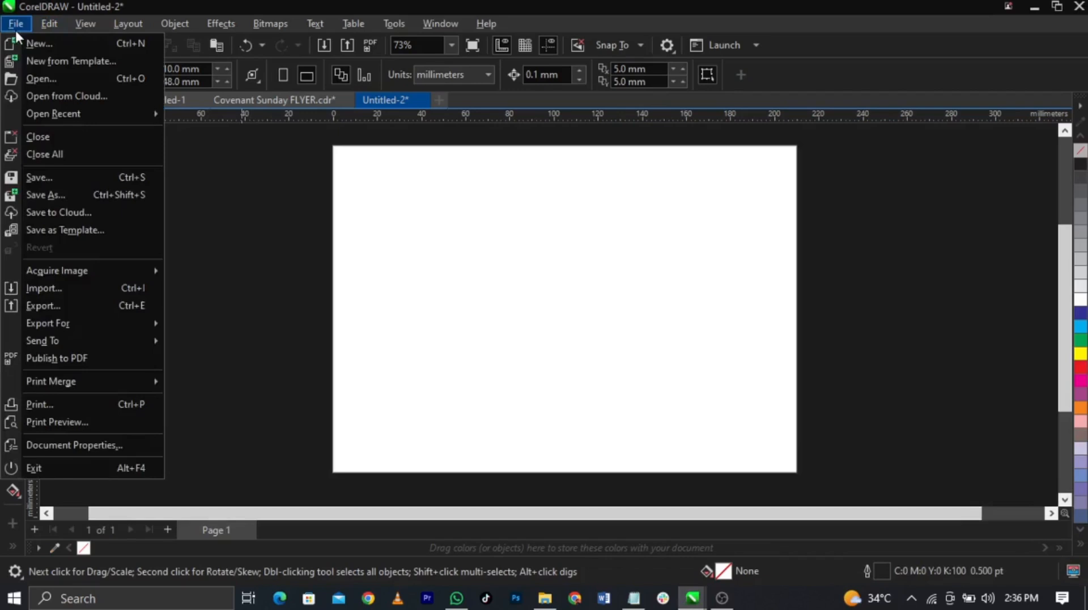
click(110, 295)
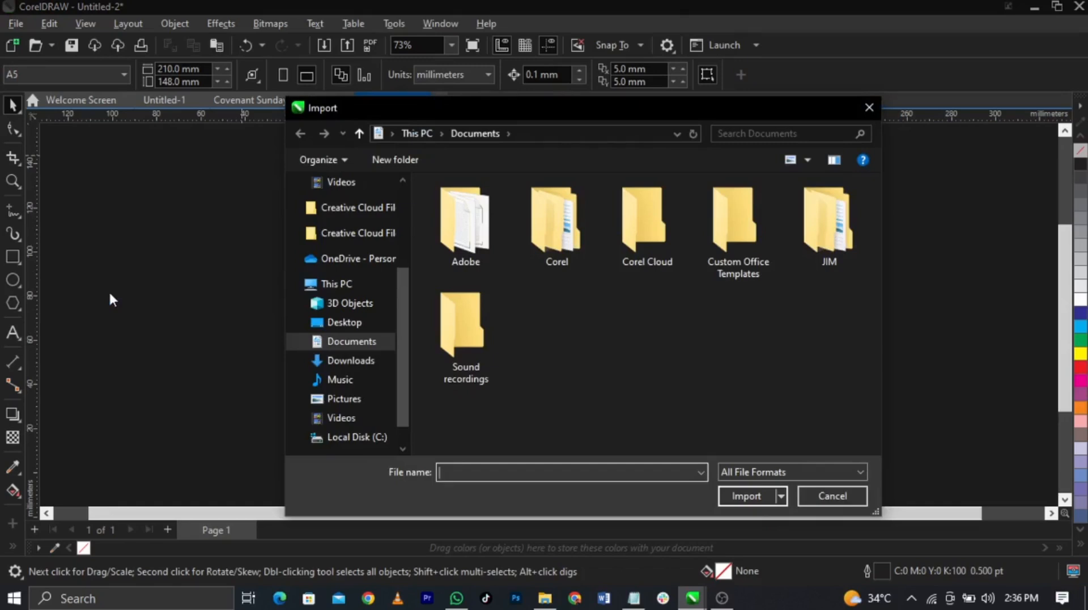
drag(523, 111, 491, 69)
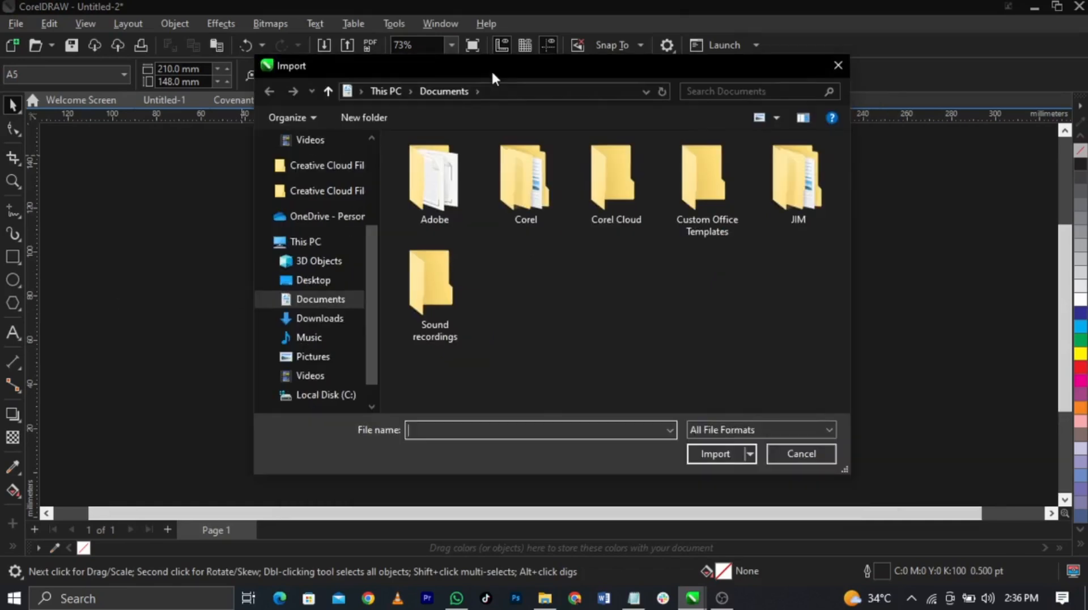
click(321, 318)
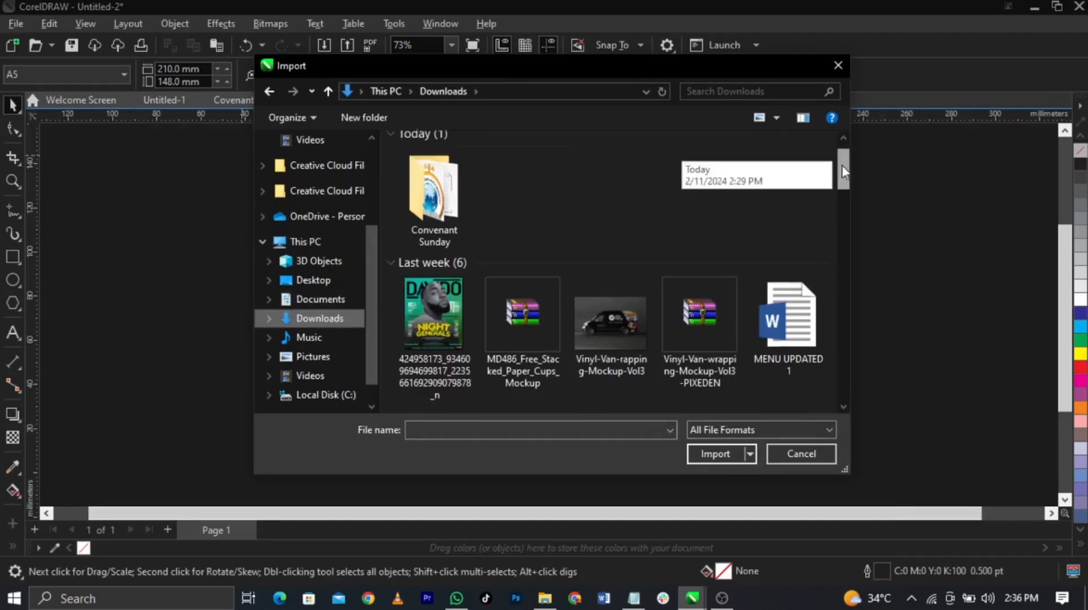
scroll(499, 216, down, 1)
double_click(433, 181)
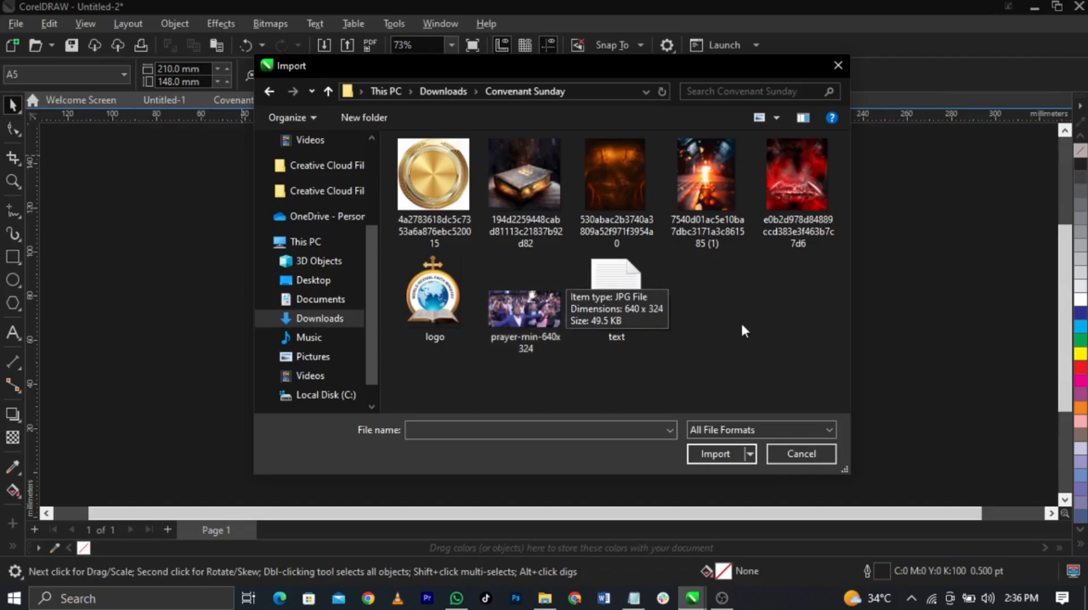
Import all seven image files from the folder, from the gold disc through logo and prayer-min-640x324, leaving out the text file.
click(434, 181)
shift+click(522, 189)
shift+click(705, 182)
shift+click(797, 181)
ctrl+click(502, 307)
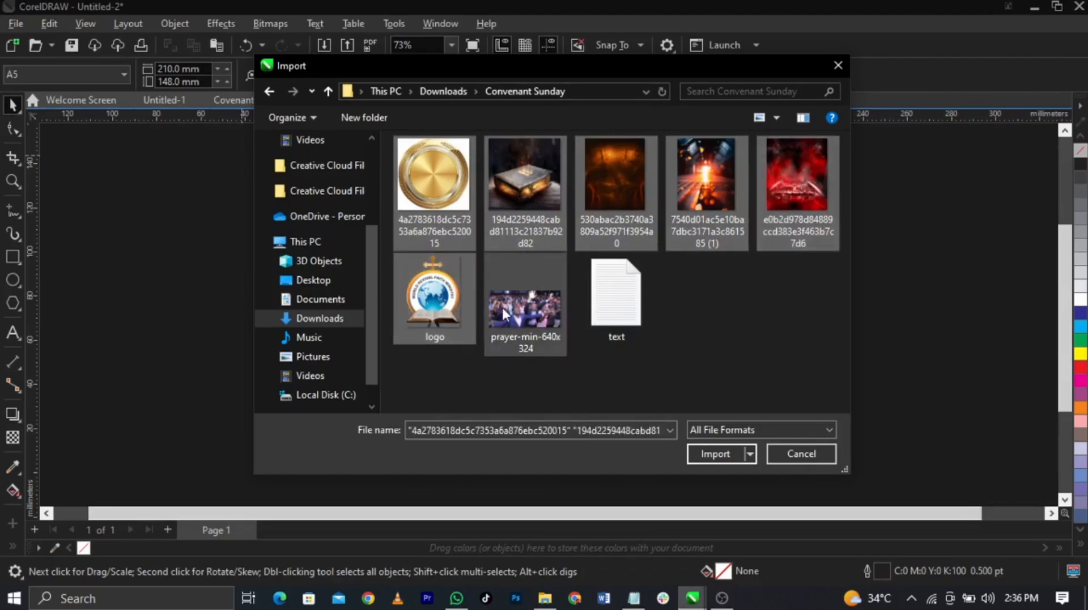
click(720, 448)
Place the seven imported images one after another at small sizes beside the page.
drag(147, 207, 229, 302)
drag(147, 282, 223, 360)
drag(141, 318, 192, 405)
drag(91, 270, 145, 352)
drag(66, 193, 136, 269)
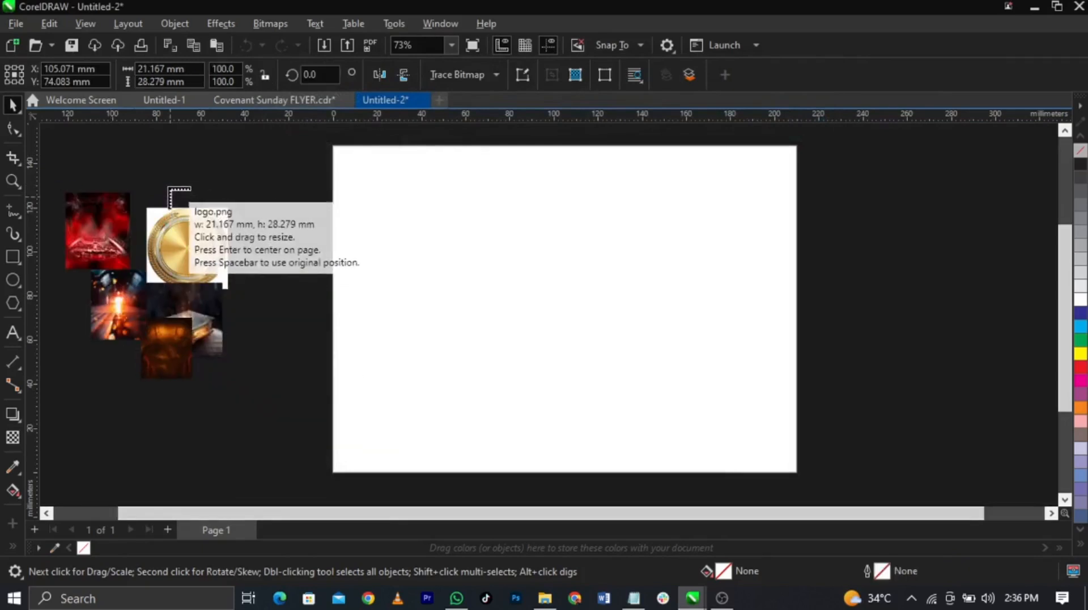
drag(172, 190, 267, 310)
drag(274, 352, 352, 393)
Rearrange the placed images outside the page so the logo, the crowd photo and the orange background are spread apart.
drag(313, 363, 181, 407)
drag(224, 278, 341, 254)
drag(175, 351, 136, 379)
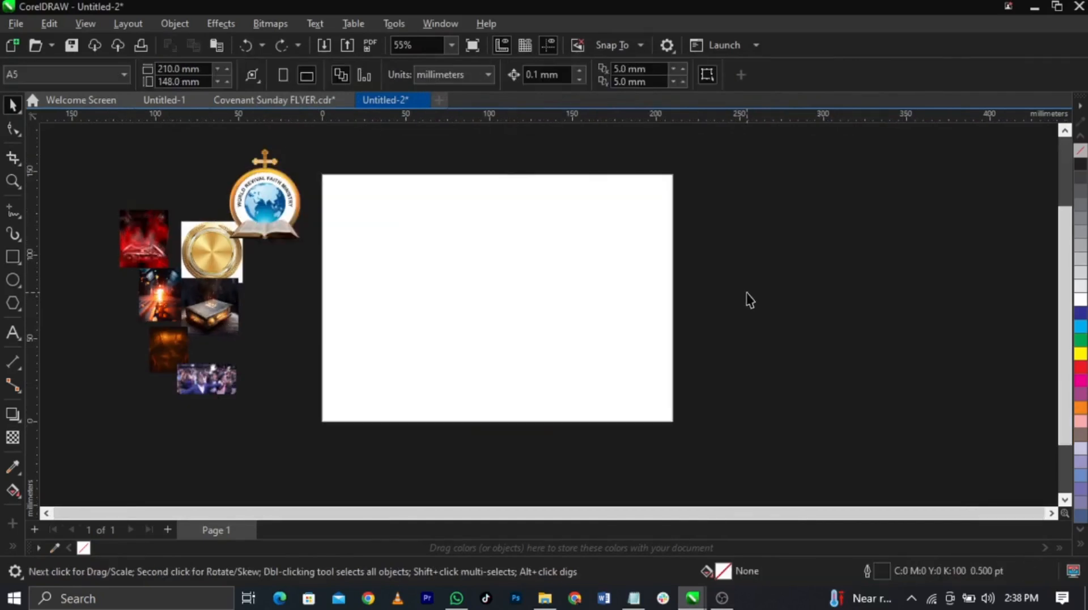
Move the dark orange scroll background onto the page and enlarge it to about 208 by 248 mm.
drag(193, 360, 619, 185)
drag(527, 298, 559, 320)
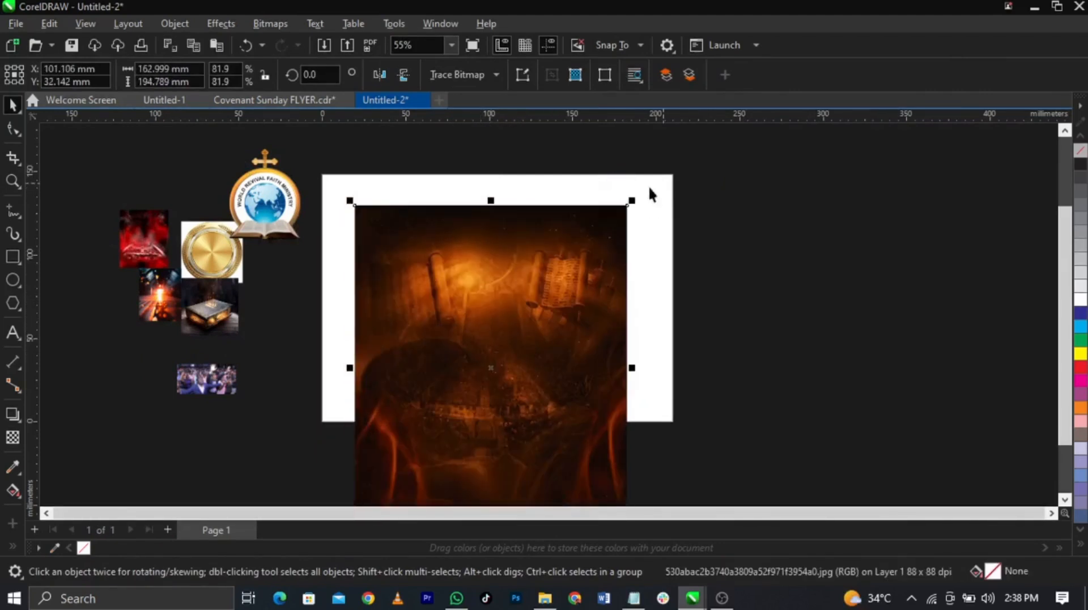
drag(635, 202, 679, 163)
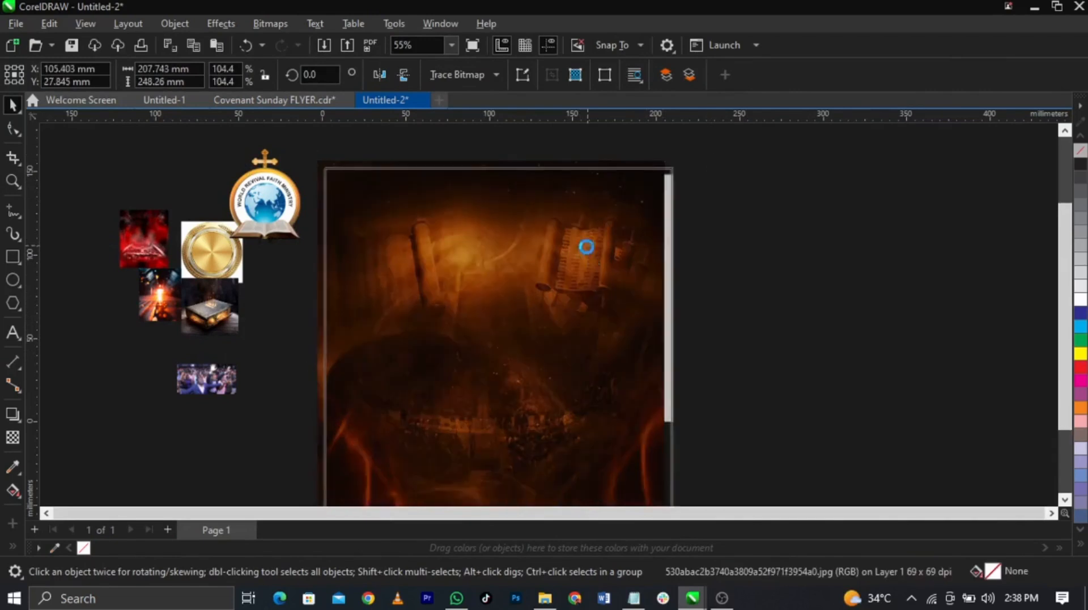
Apply a Gaussian Blur with a radius of 7.0 pixels to the orange background image.
click(220, 23)
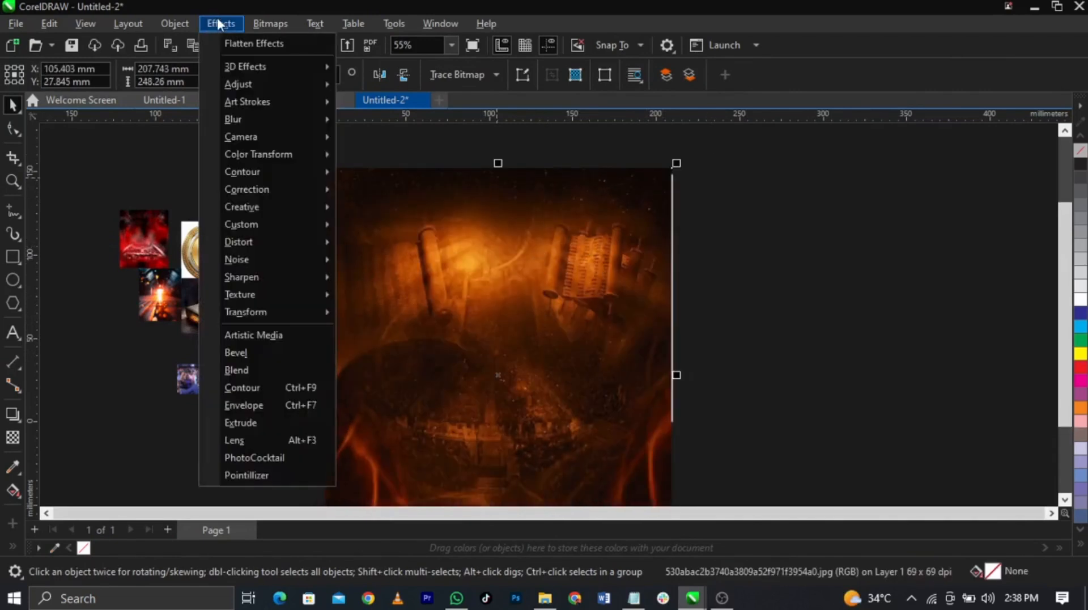
mouse_move(262, 116)
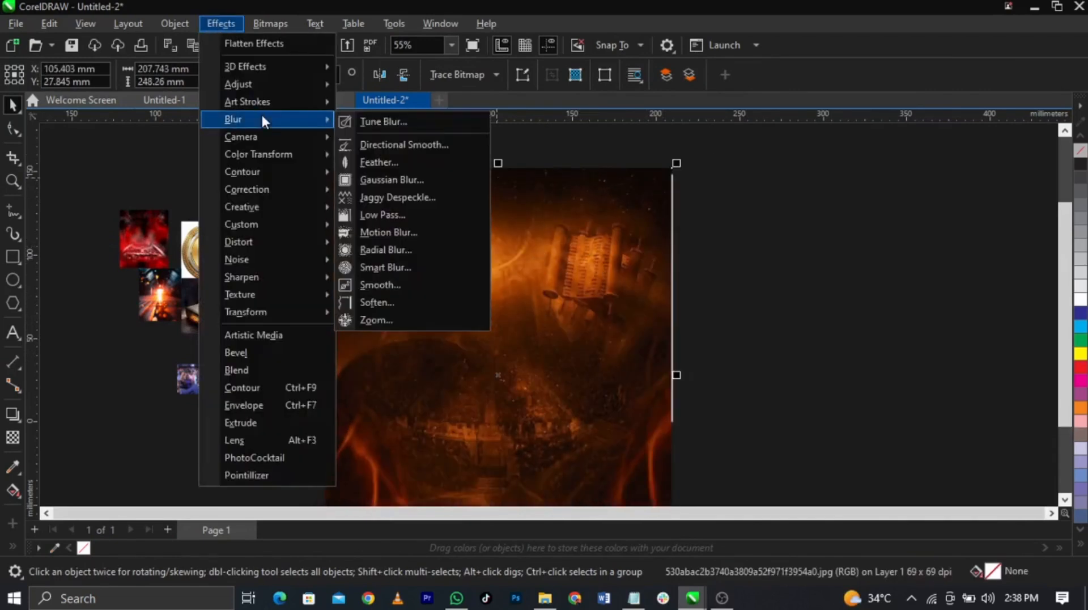
click(424, 180)
drag(498, 238, 737, 149)
click(705, 196)
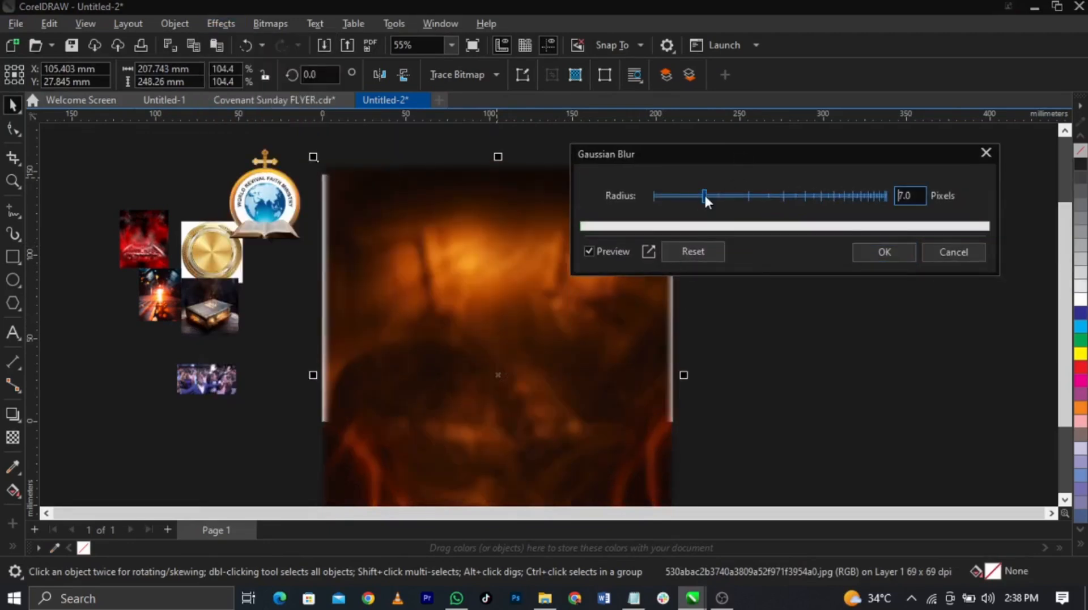
drag(710, 155, 763, 133)
click(937, 230)
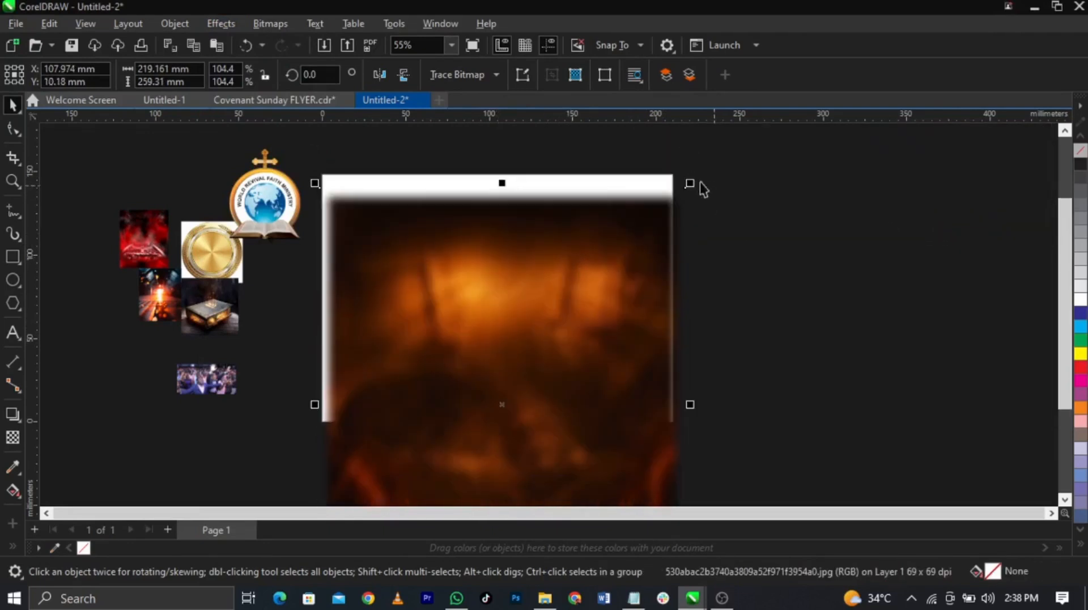
Enlarge the blurred background to about 249 by 294 mm and PowerClip it inside the page-sized rectangle.
drag(690, 182, 715, 153)
drag(574, 258, 695, 250)
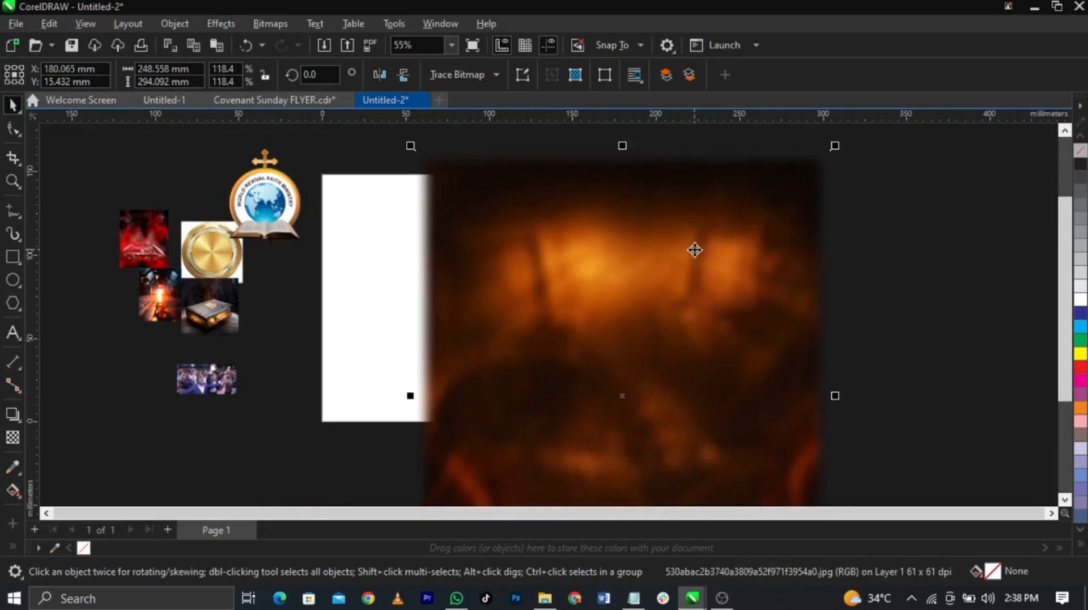
right_click(695, 250)
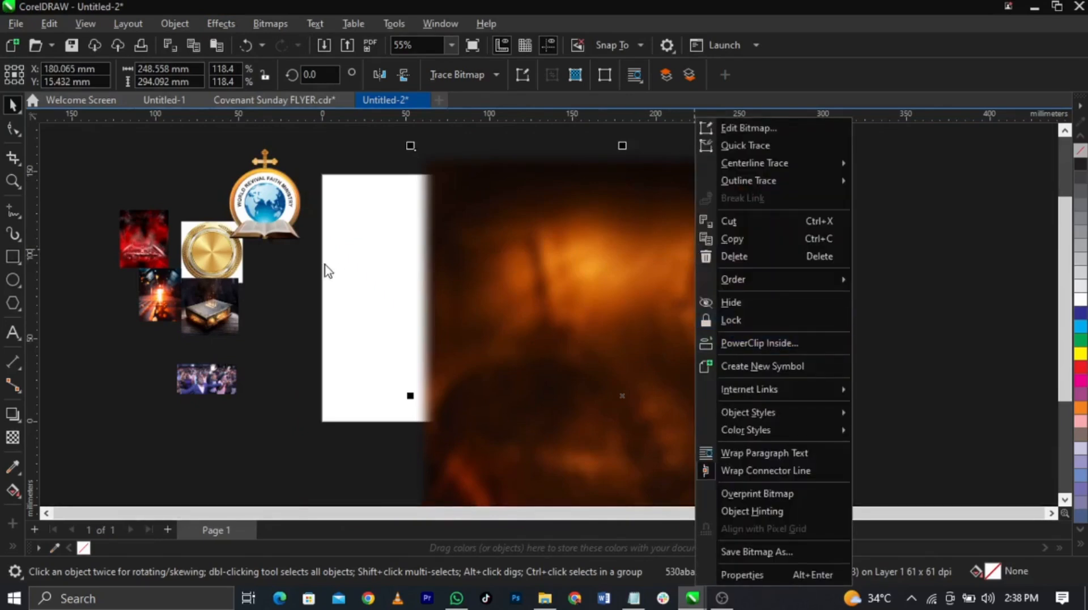
click(725, 346)
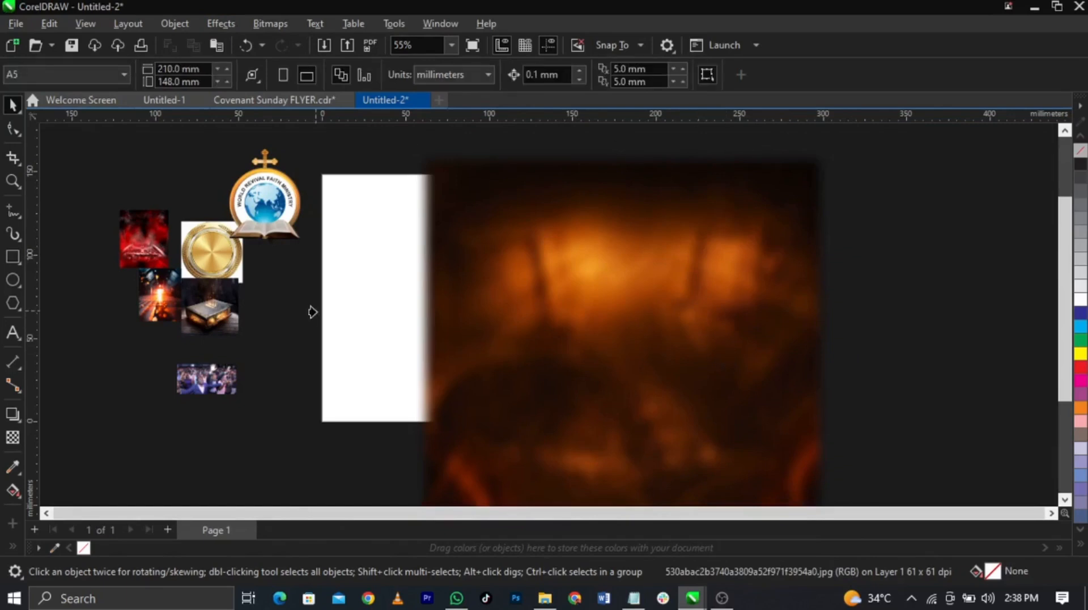
click(332, 308)
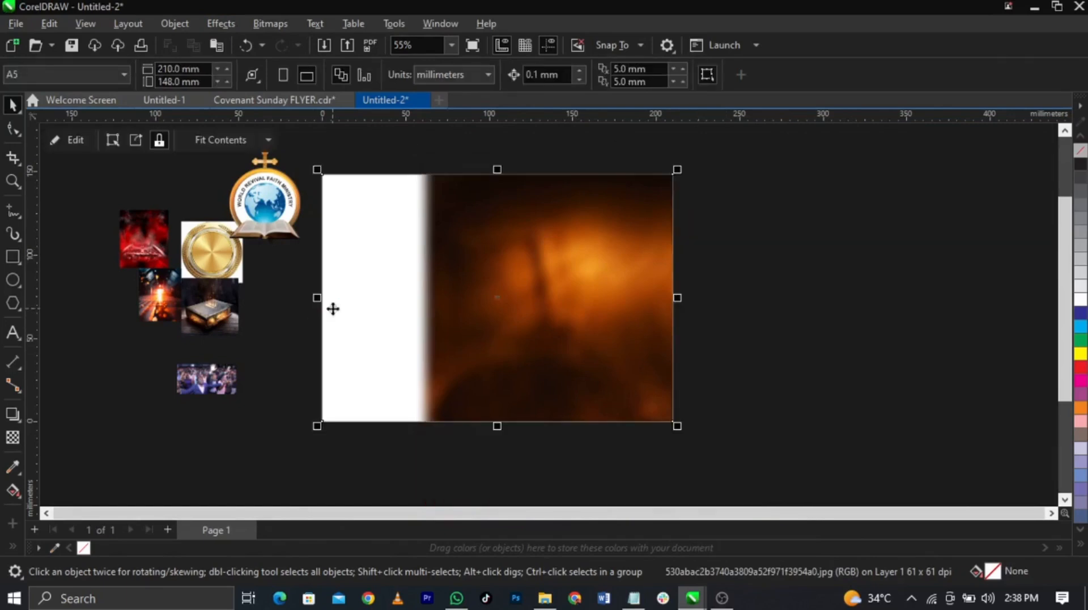
Edit the PowerClip contents, shift the background to cover the whole frame and enlarge it to about 267 by 316 mm.
right_click(632, 303)
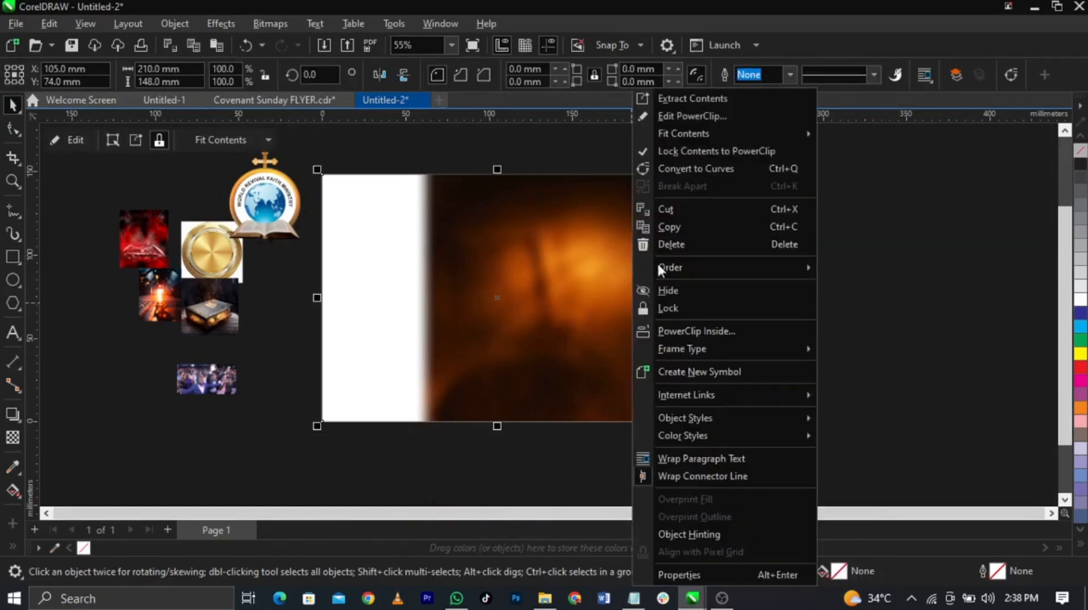
click(706, 118)
drag(721, 263, 589, 264)
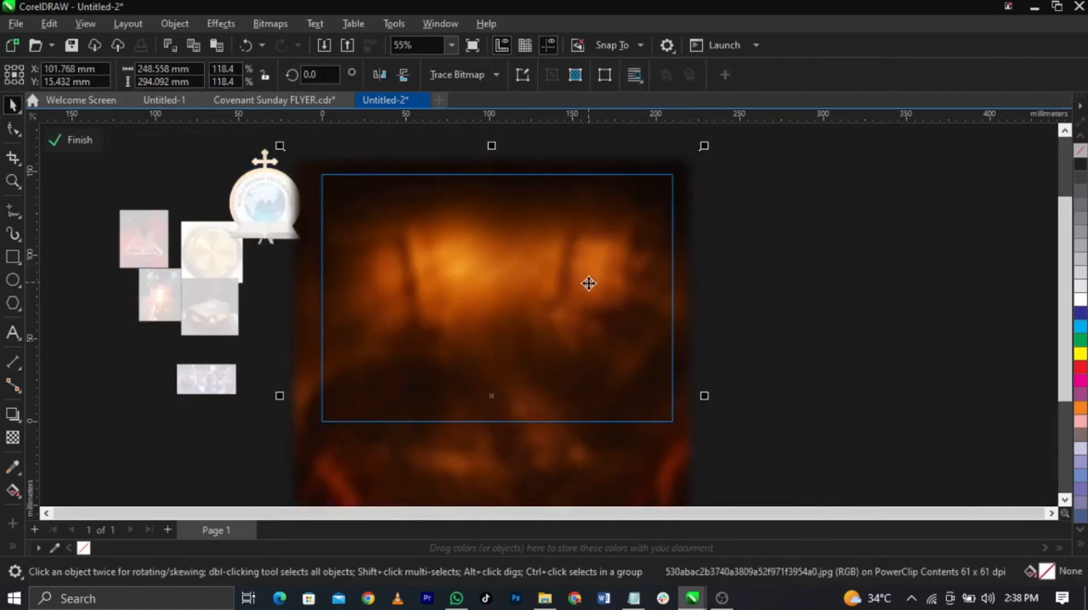
scroll(590, 266, down, 1)
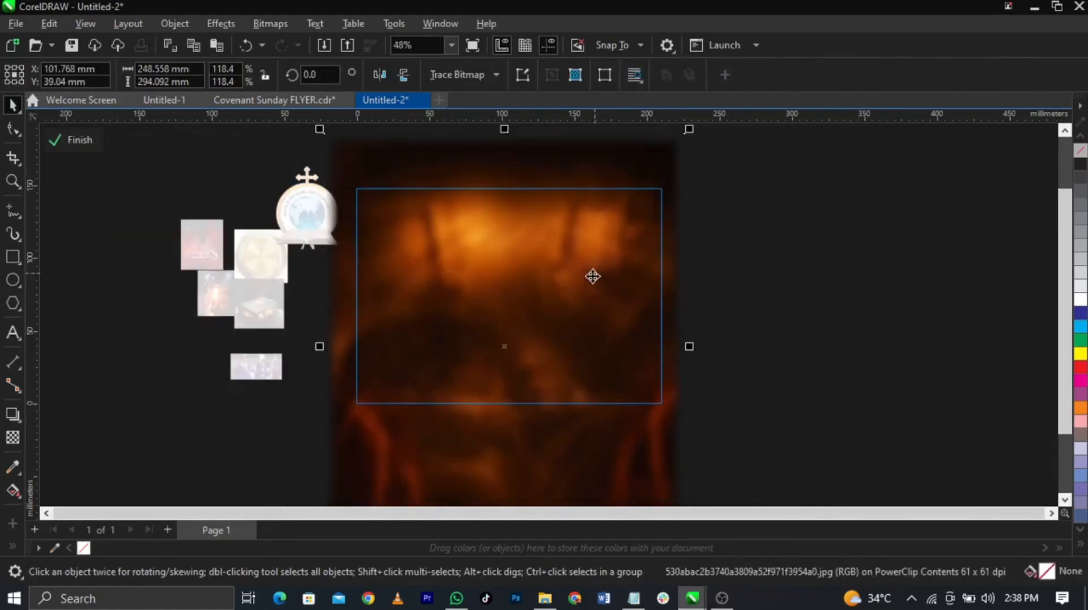
scroll(598, 264, down, 1)
drag(673, 149, 692, 138)
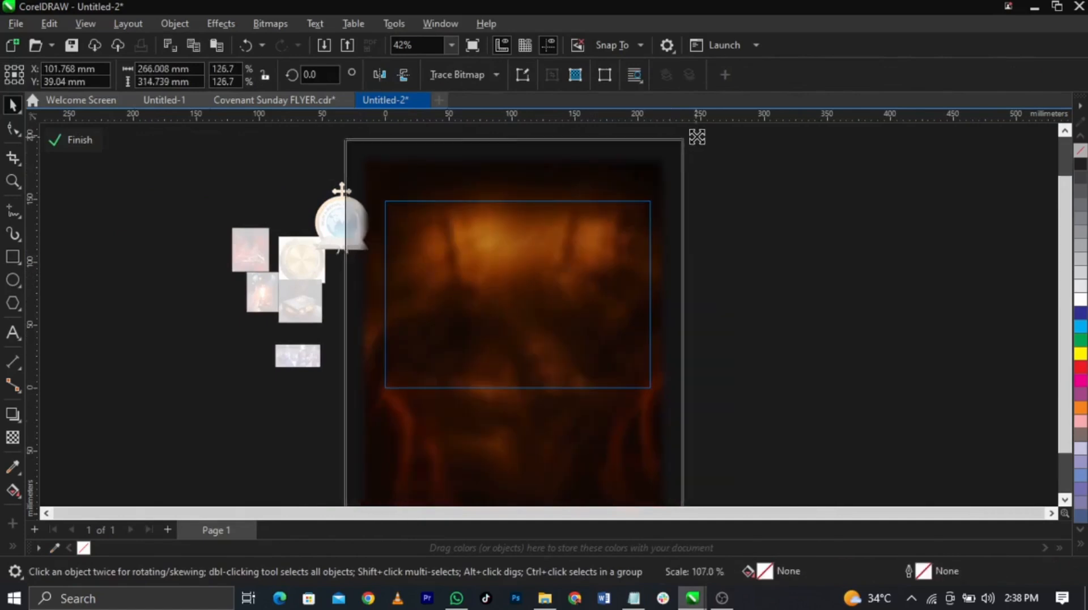
scroll(532, 282, up, 2)
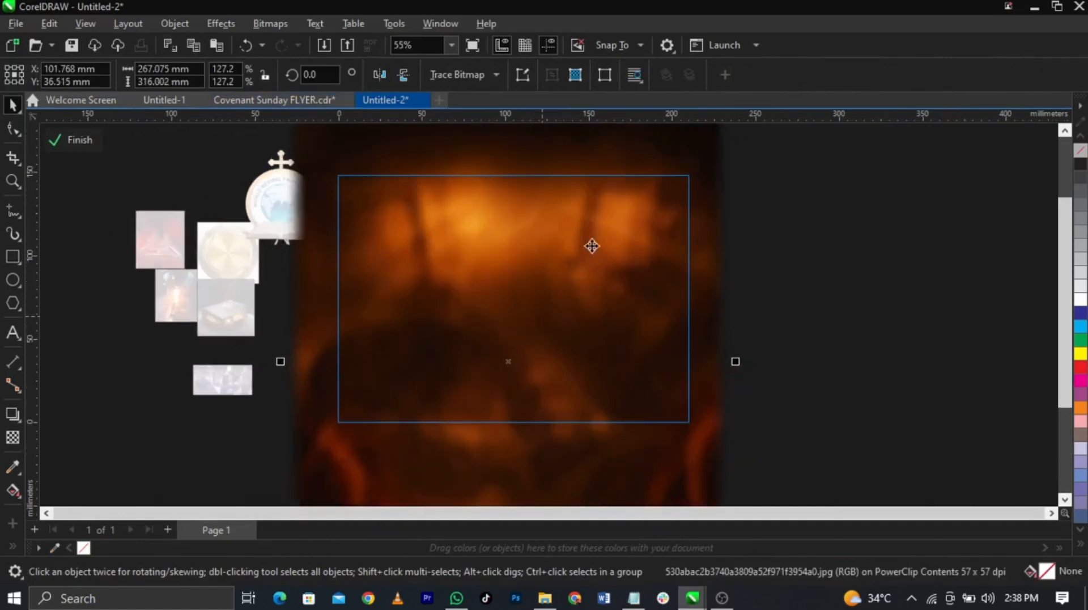
Open the Color Balance adjustment for the blurred orange background inside the PowerClip and uncover more of the image for preview.
click(221, 24)
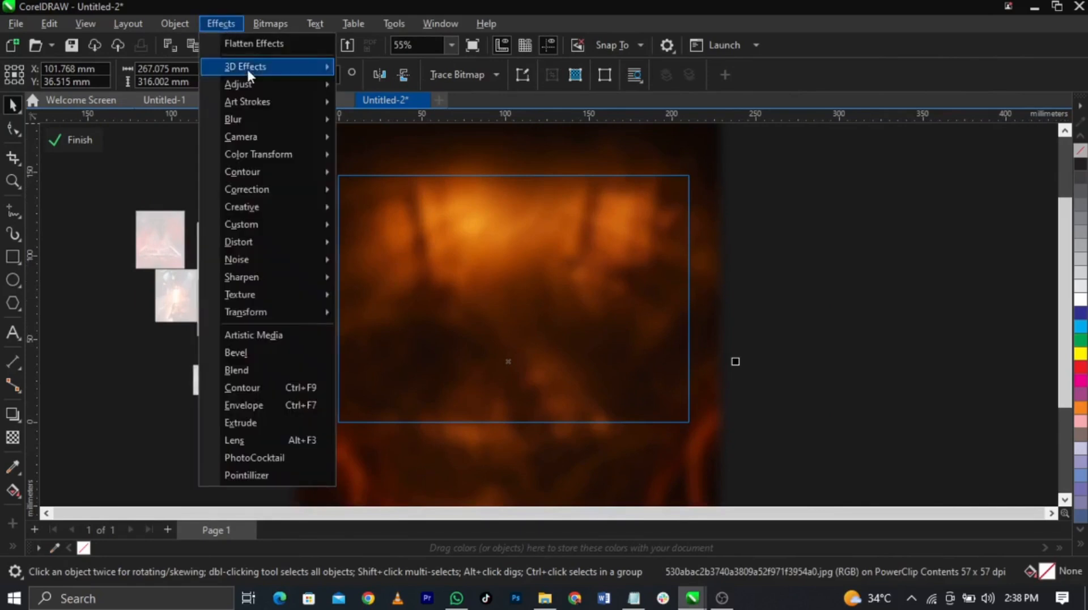
mouse_move(250, 84)
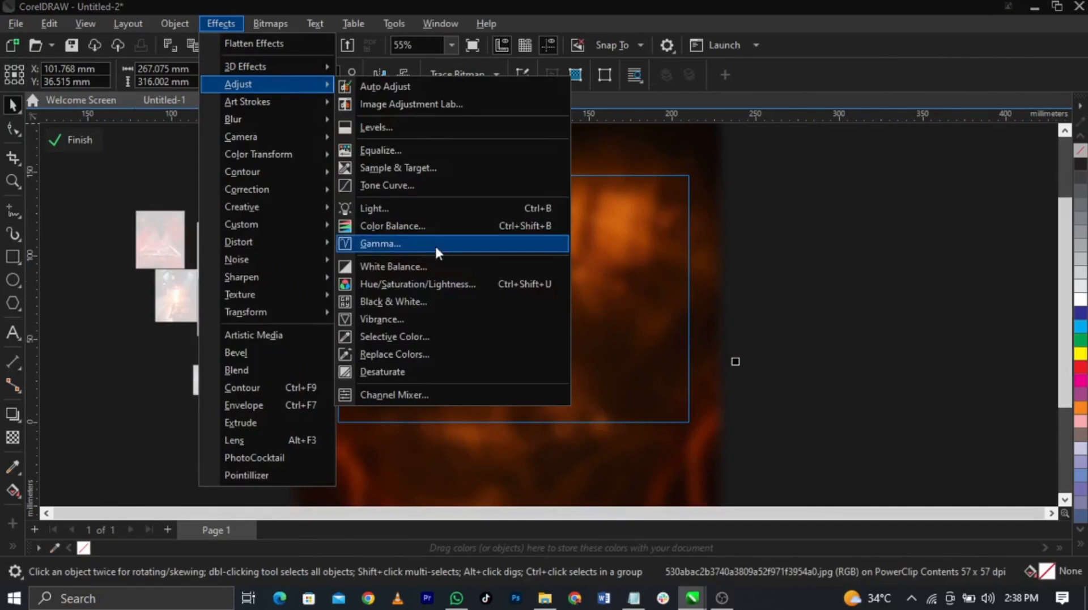
click(425, 226)
drag(489, 202, 769, 75)
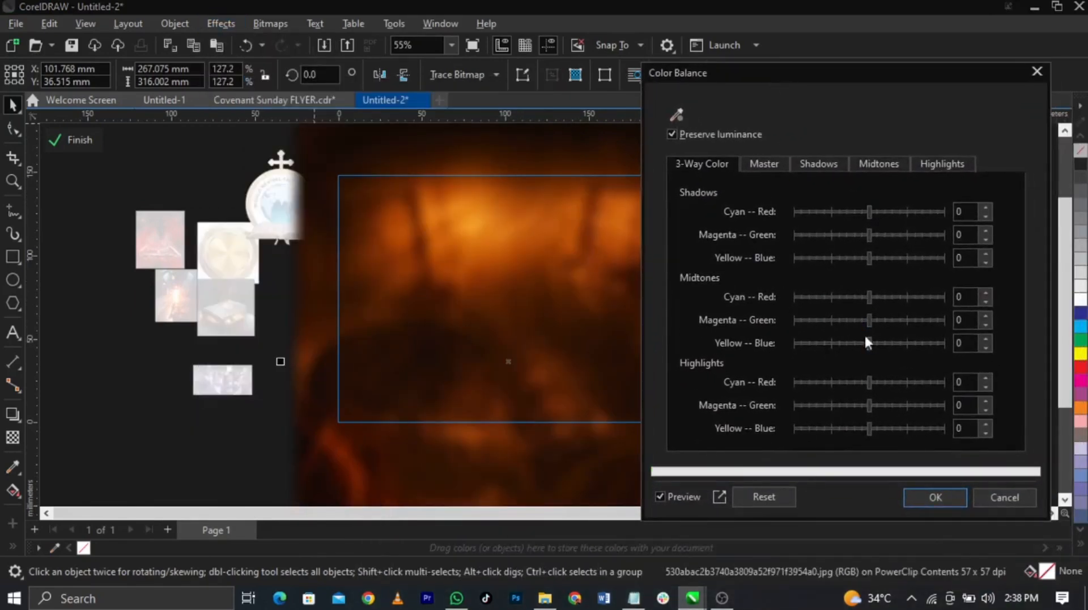
Try a 3-way color balance with midtones at Cyan-Red 15 and Yellow-Blue 29.
click(837, 297)
drag(837, 297, 881, 297)
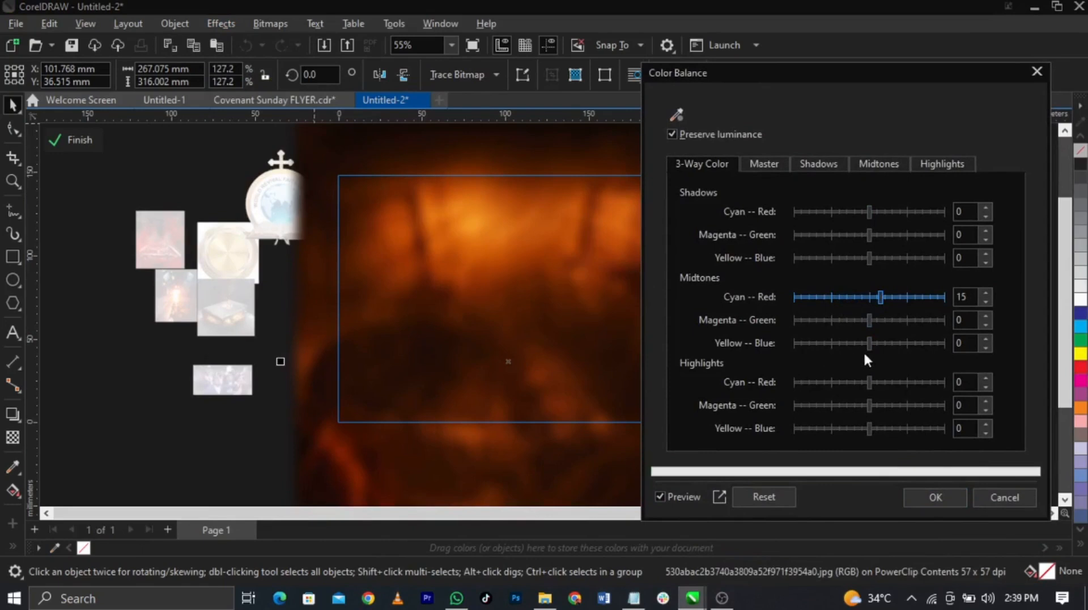
click(892, 343)
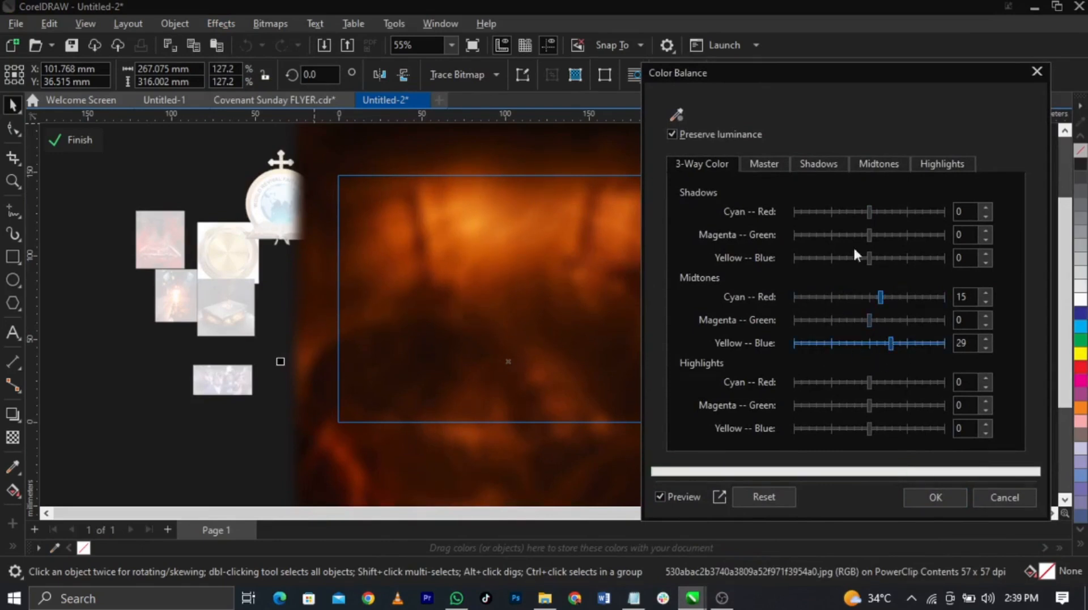
Try shadow balances on the background, ending at Cyan-Red -7 and Magenta-Green 22.
click(844, 217)
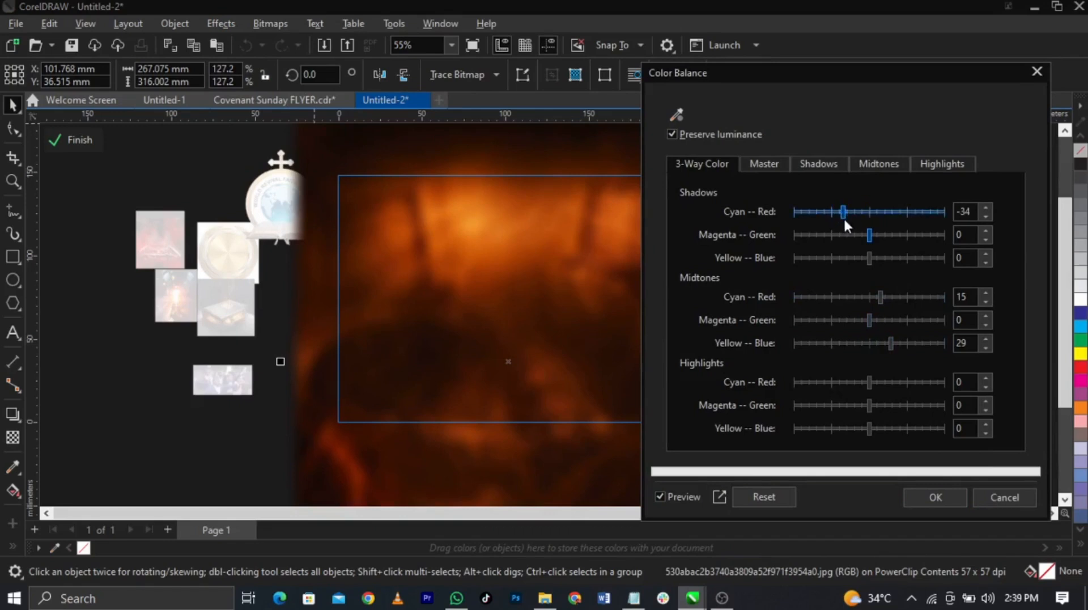
click(896, 214)
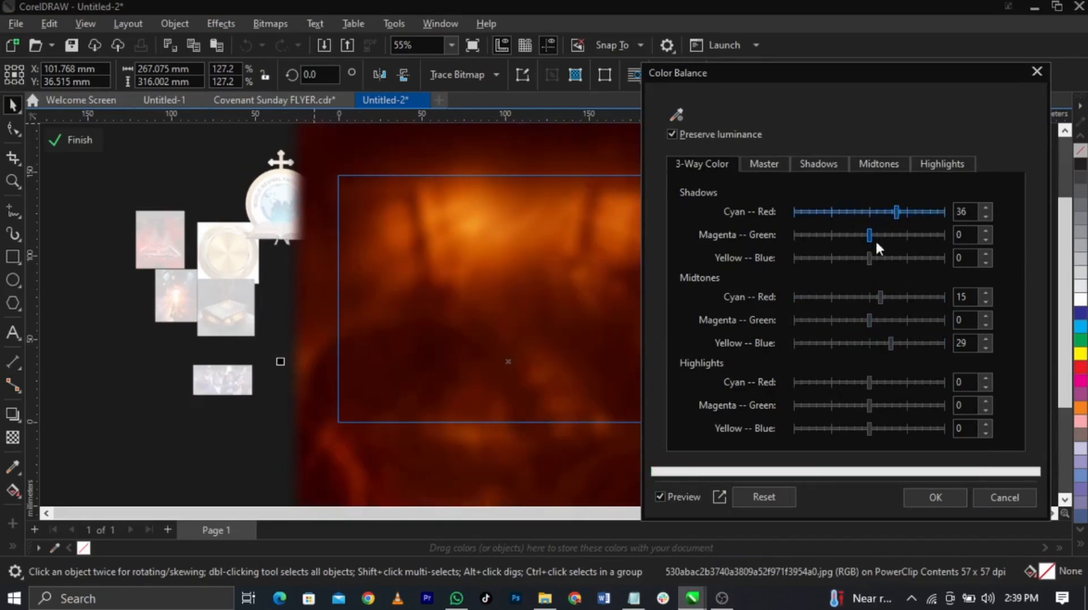
click(848, 235)
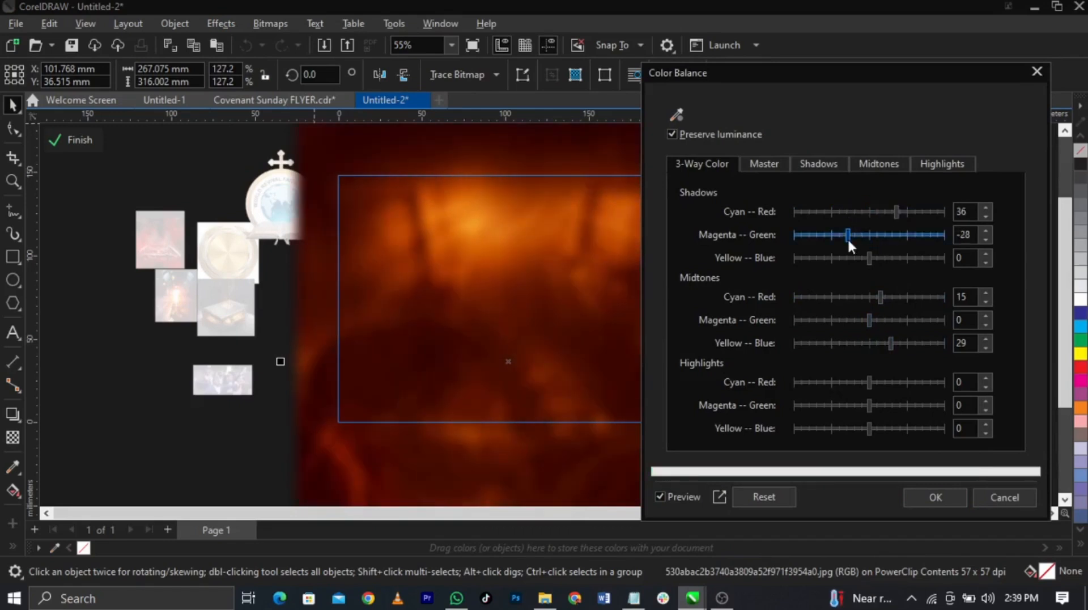
click(886, 235)
click(864, 213)
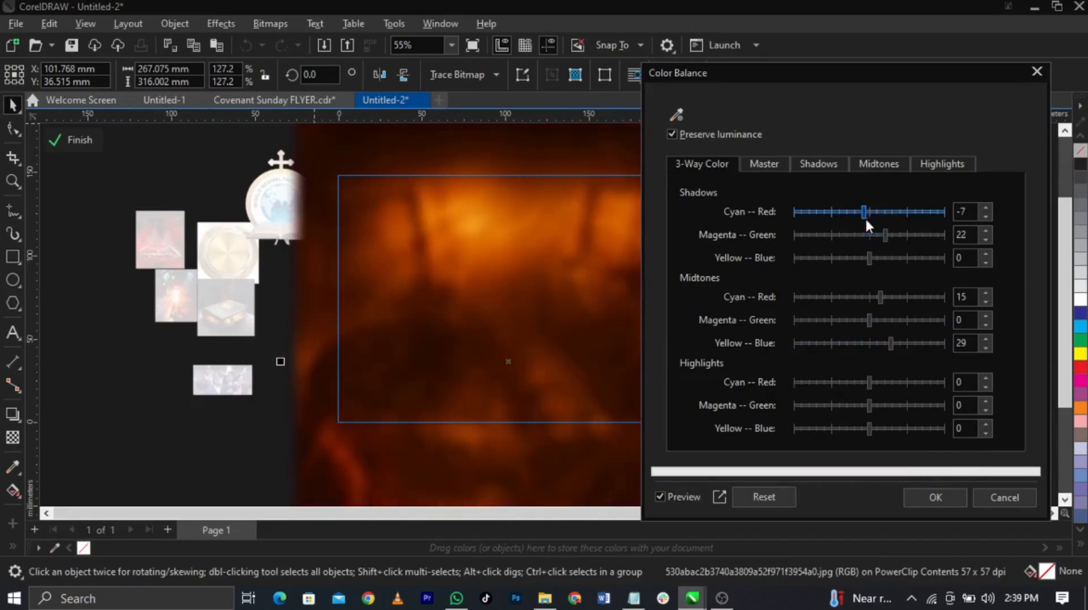
Try midtone balances on the background, ending at Cyan-Red 25 and Yellow-Blue -14.
click(853, 296)
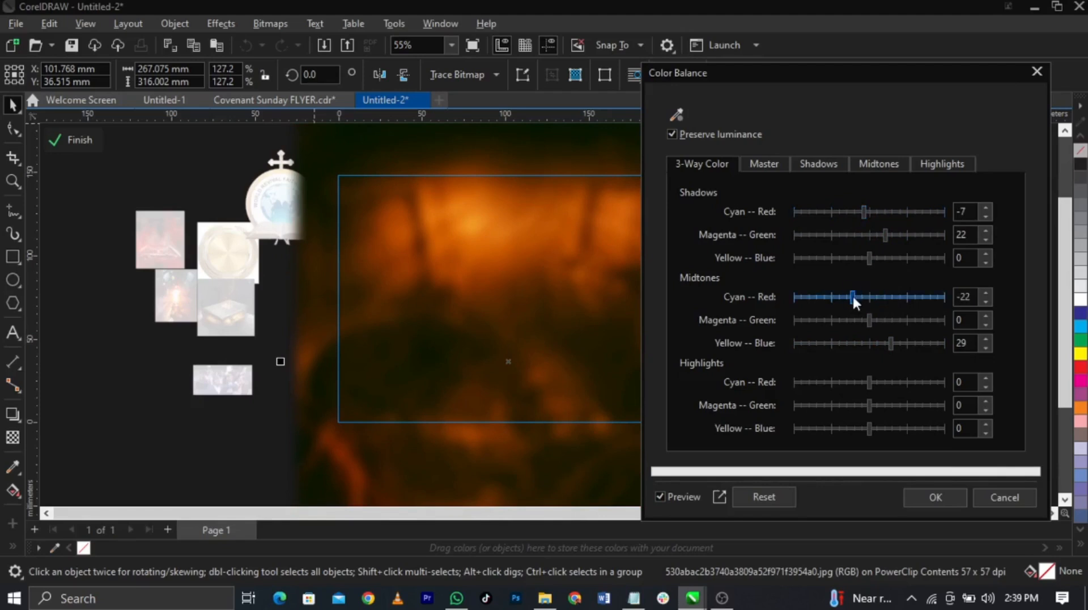
click(889, 297)
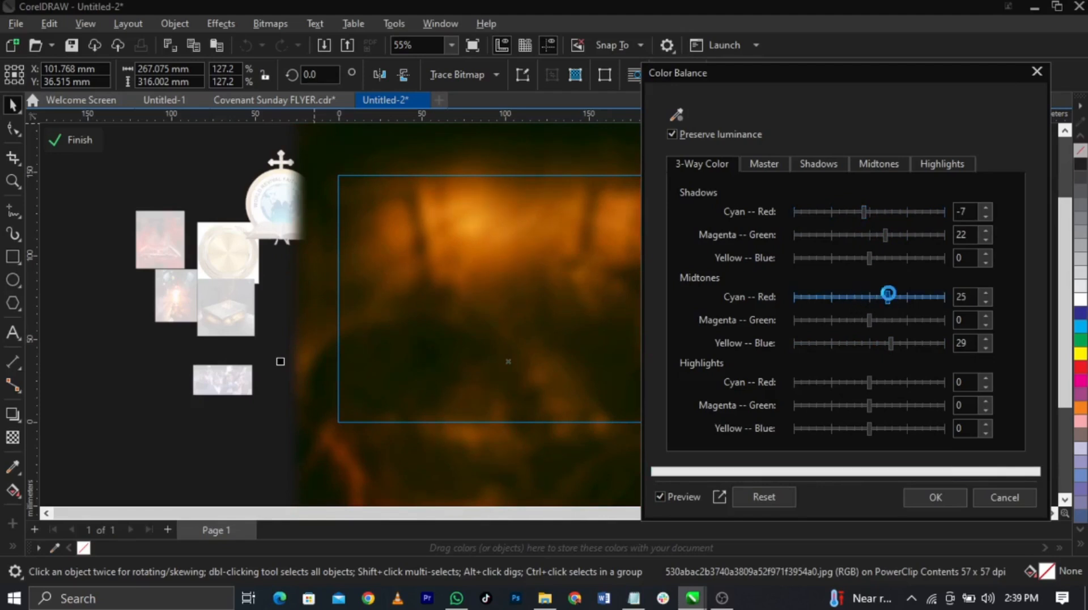
click(860, 343)
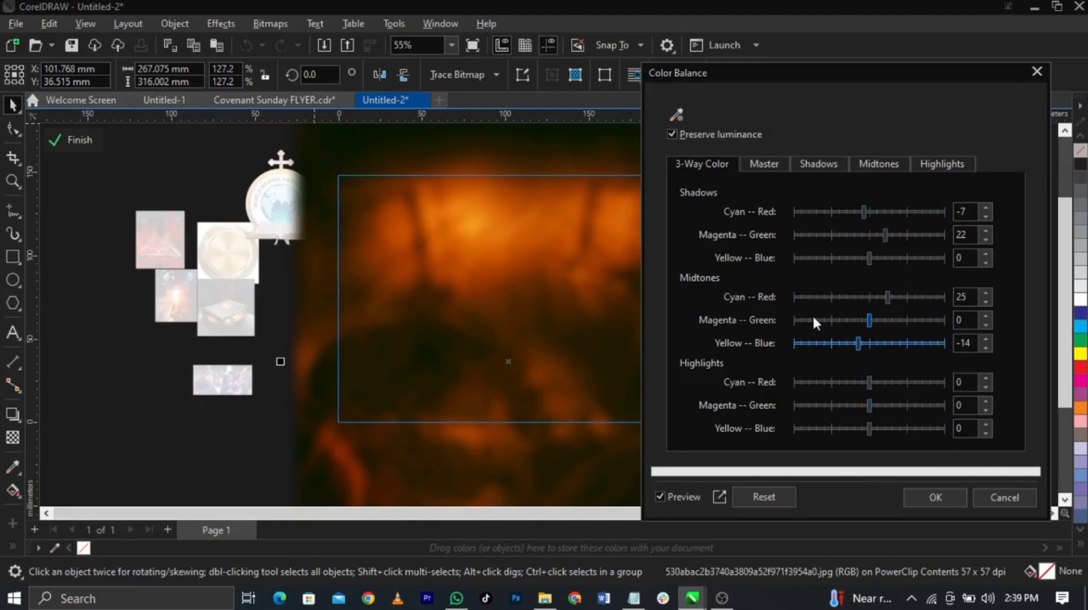
click(759, 163)
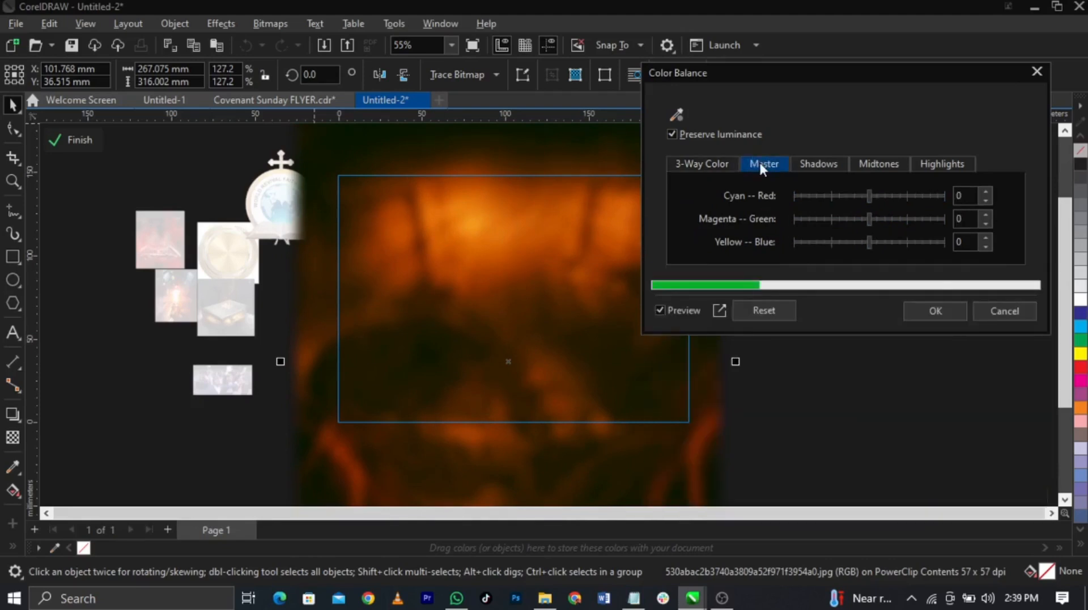
click(701, 163)
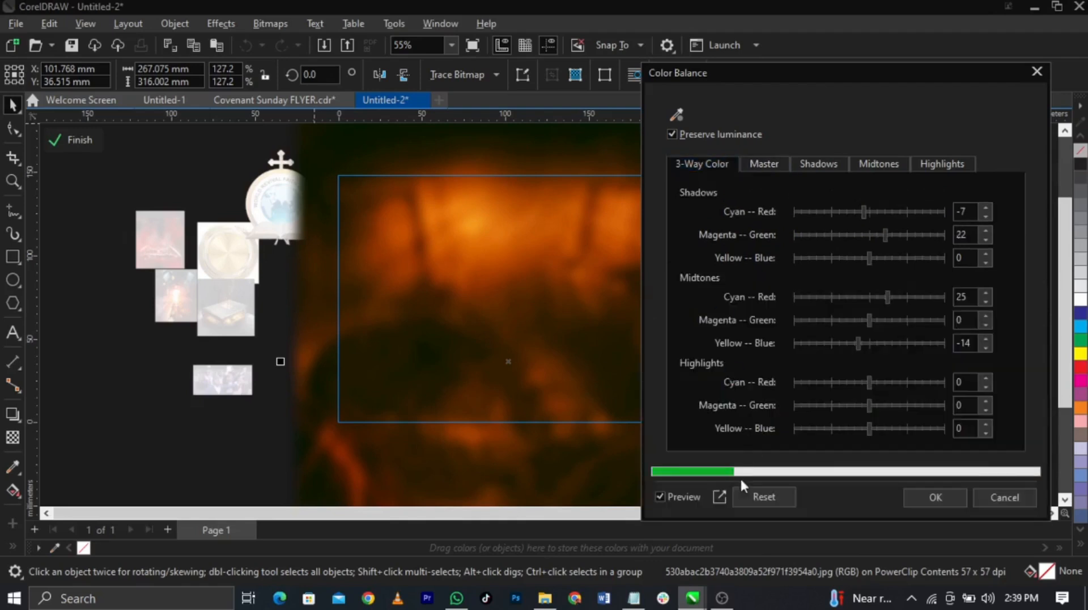
Set the background's Master color balance to Cyan-Red 0, Magenta-Green -14 and Yellow-Blue 67.
click(764, 163)
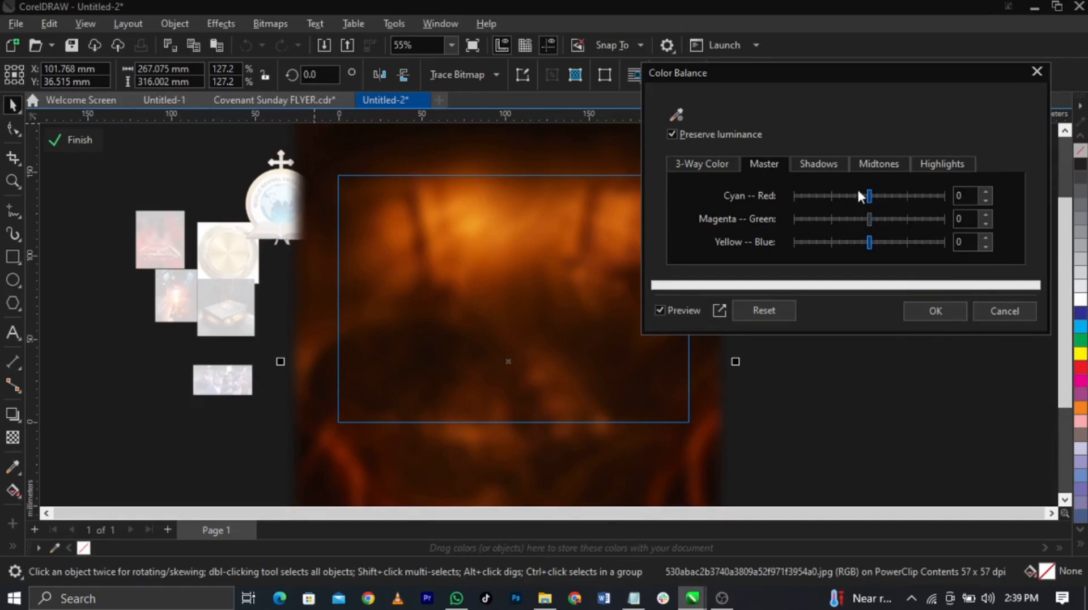
click(893, 241)
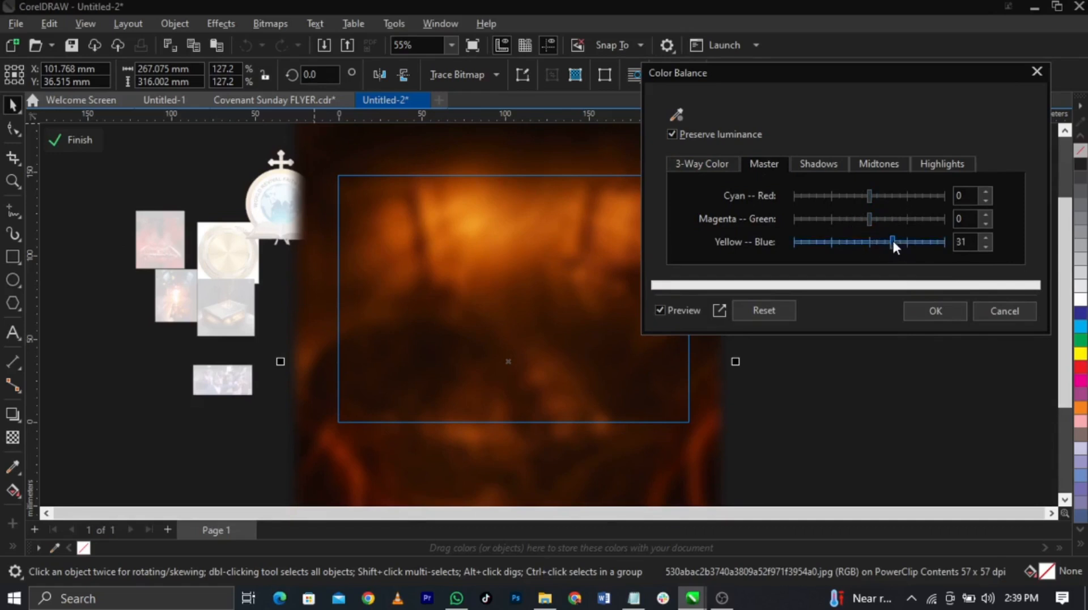
click(907, 241)
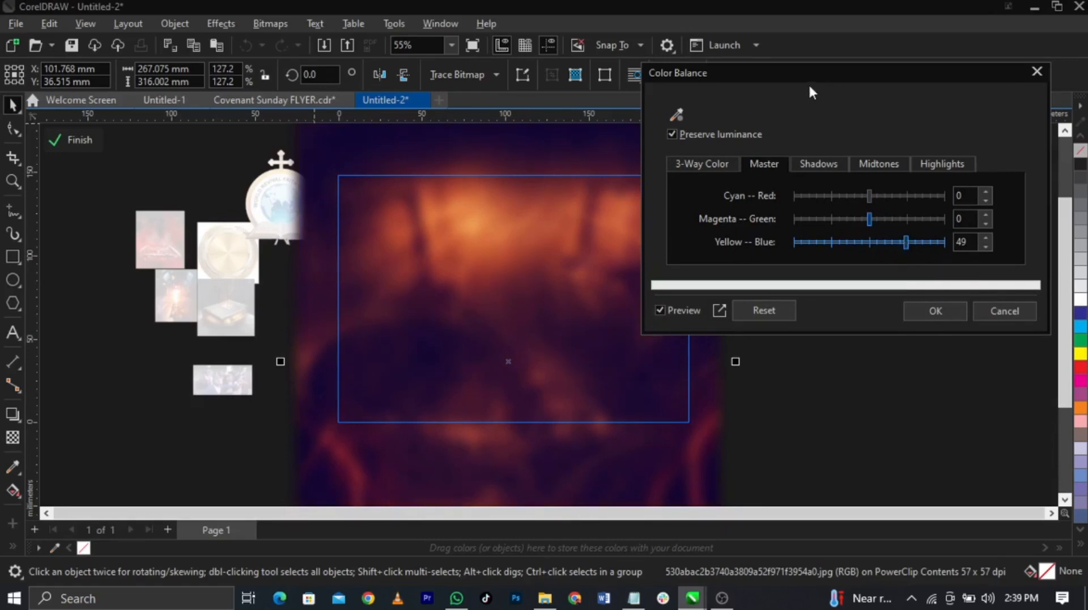
drag(824, 69, 818, 91)
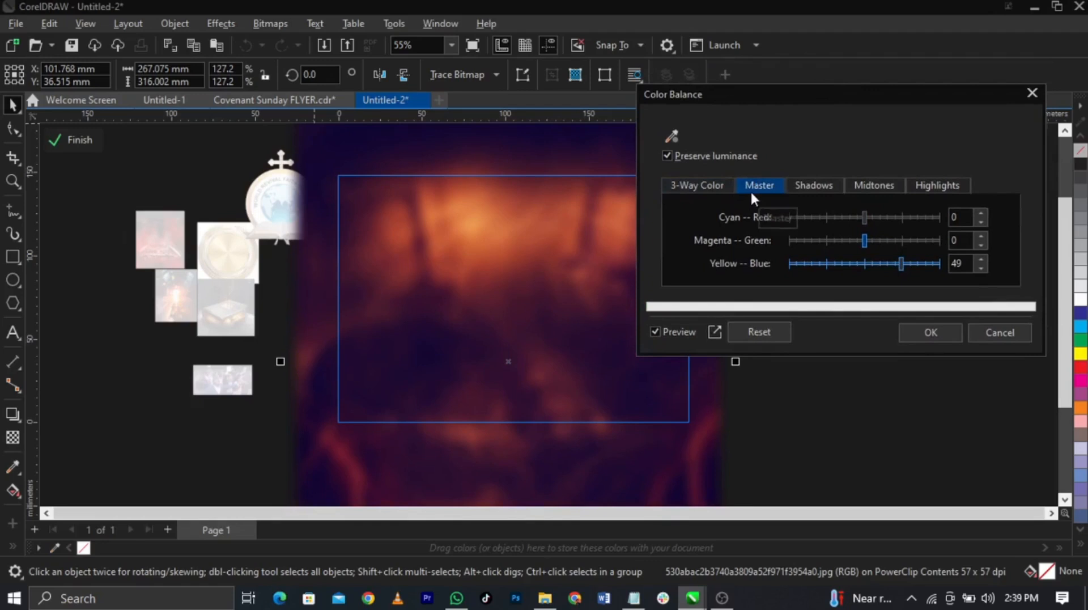
click(706, 189)
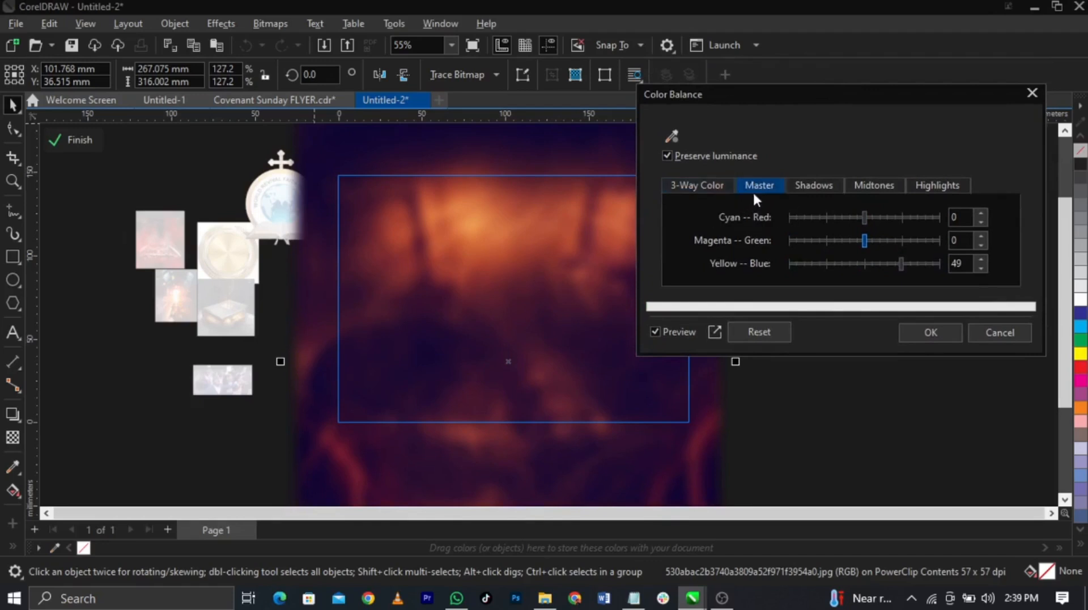
click(908, 264)
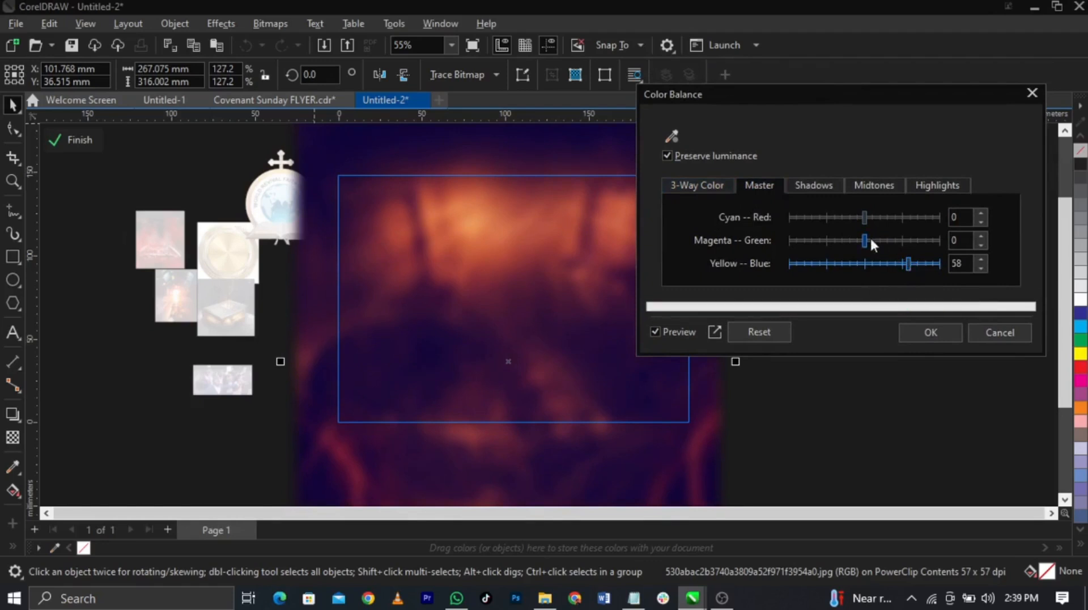
click(853, 218)
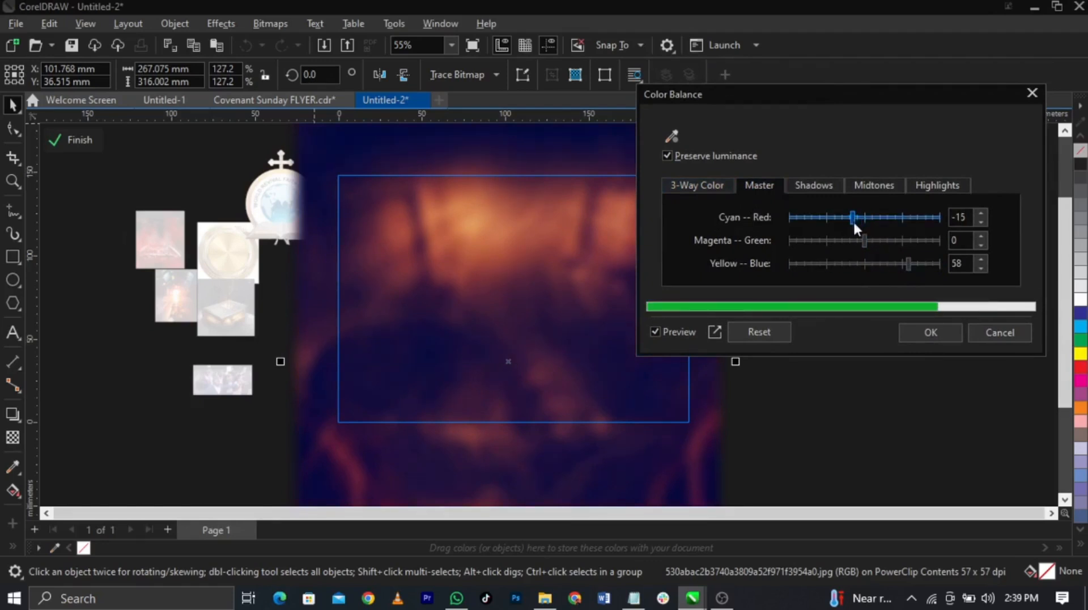
click(866, 219)
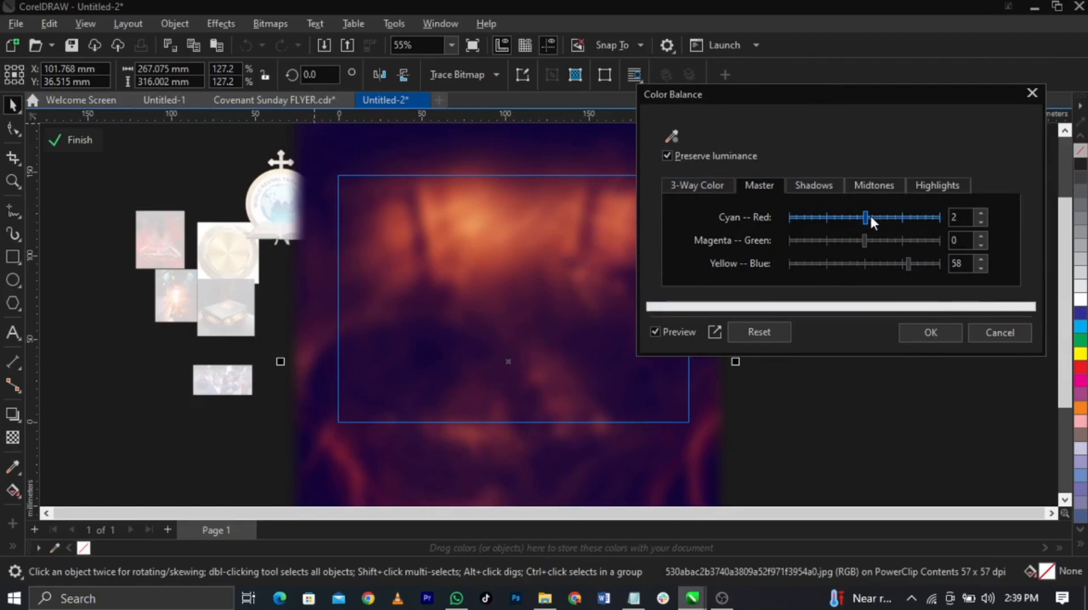
click(865, 218)
click(848, 239)
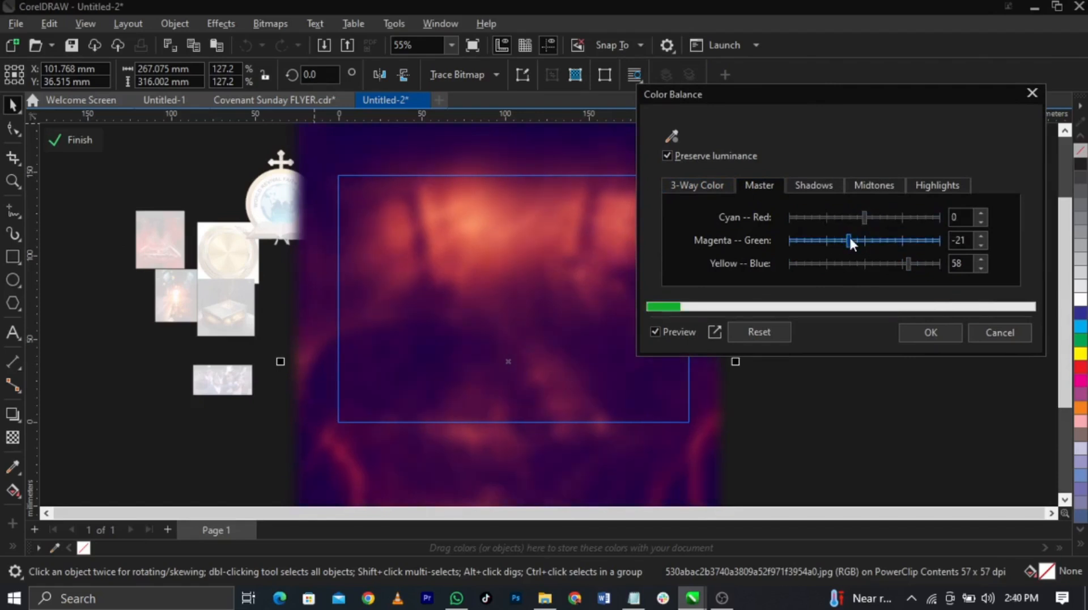
click(853, 239)
click(915, 262)
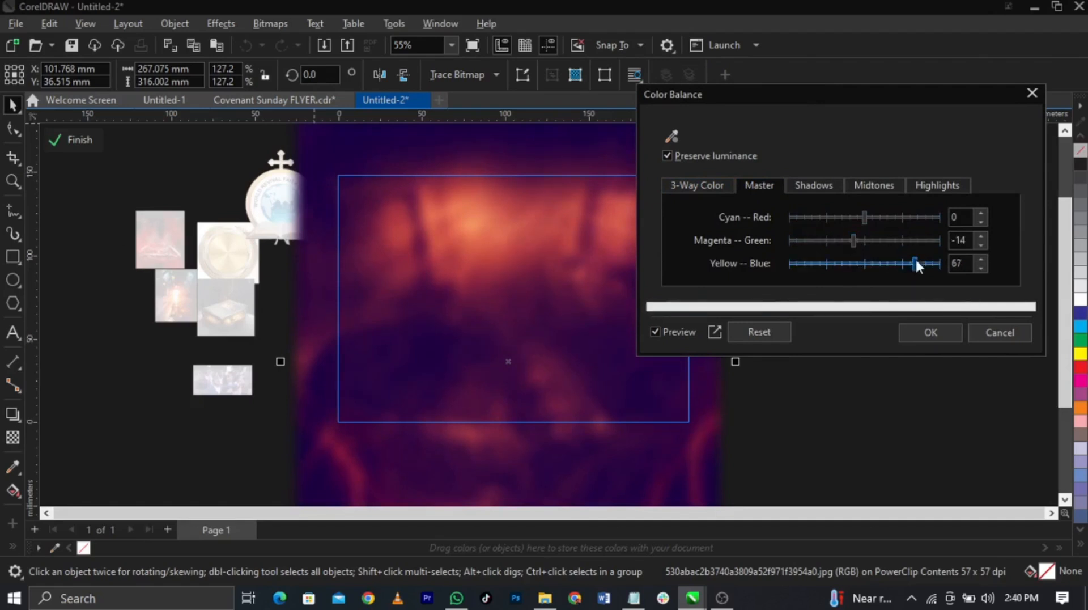
Apply the color balance to the background and finish editing the PowerClip contents.
double_click(960, 218)
key(Tab)
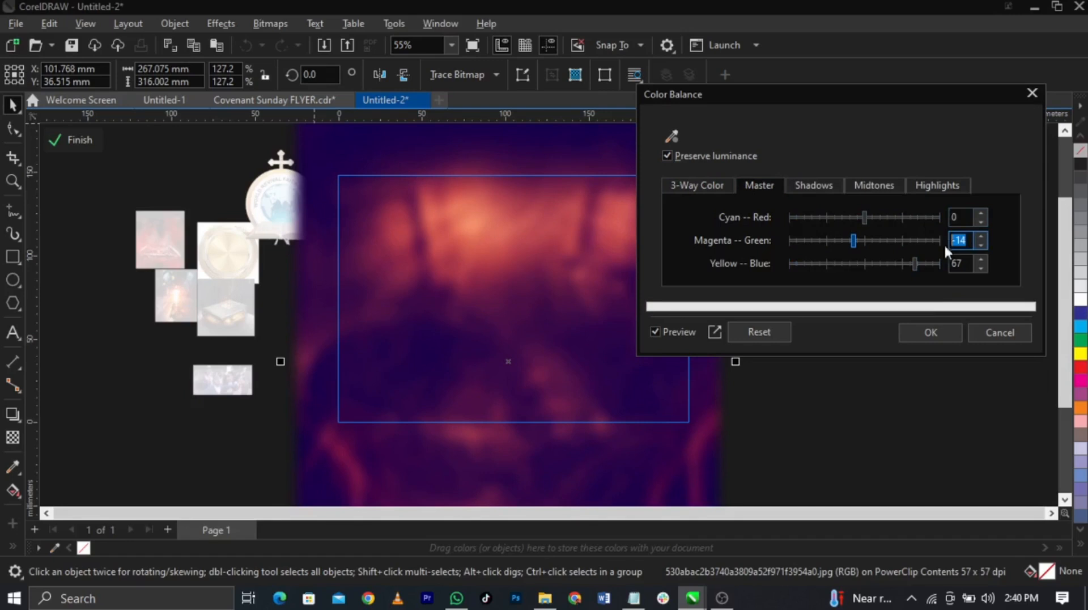
key(Tab)
click(936, 334)
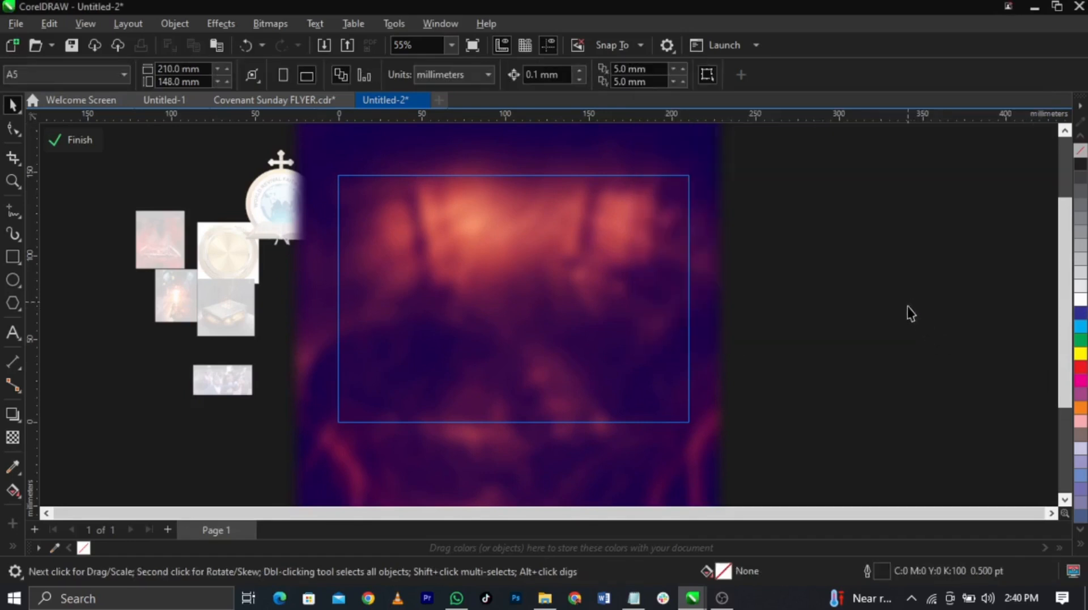
click(80, 140)
click(802, 358)
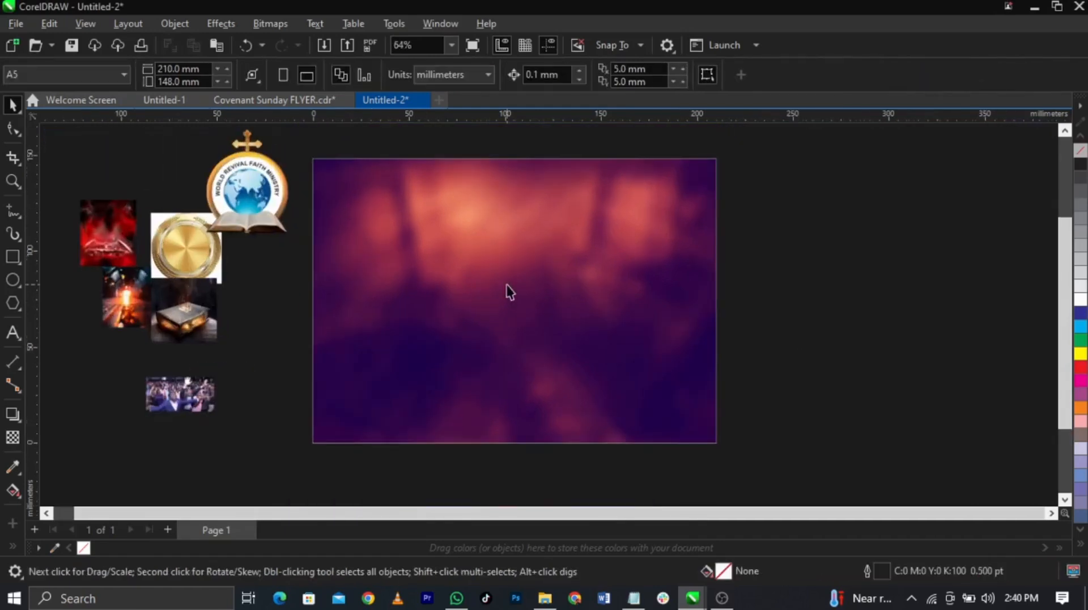
Move the red auditorium crowd image onto the page and enlarge it to about 185 by 220 mm.
scroll(509, 291, up, 1)
click(709, 285)
drag(99, 209, 691, 126)
drag(561, 319, 620, 312)
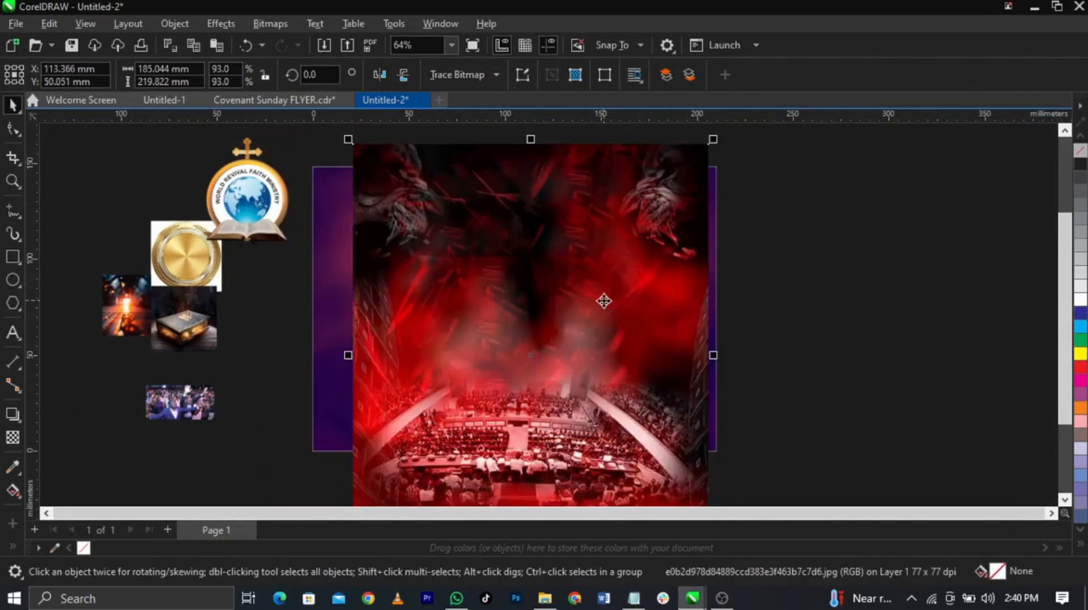
PowerClip the red auditorium image inside the page-sized background frame.
right_click(604, 301)
click(638, 345)
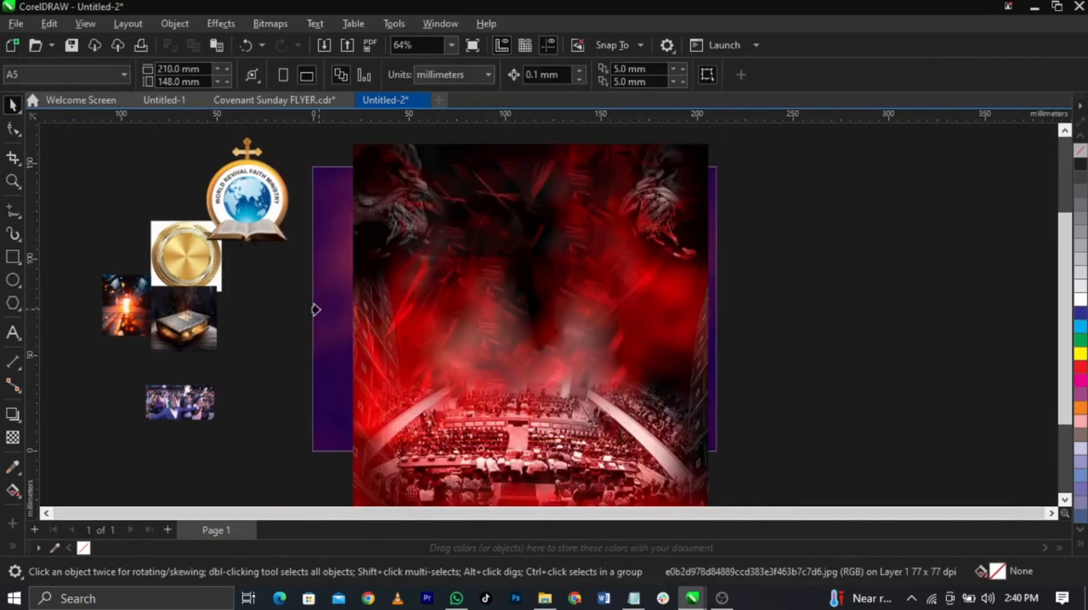
click(315, 310)
Edit the PowerClip contents and enlarge the red auditorium image to about 331 by 393 mm so it covers the frame.
right_click(469, 343)
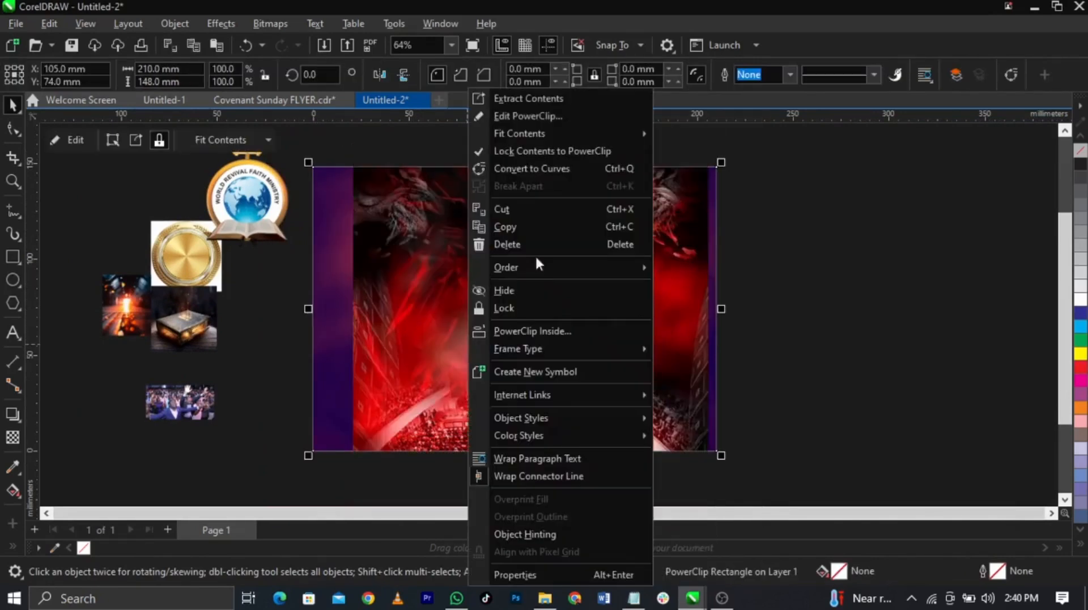
click(553, 116)
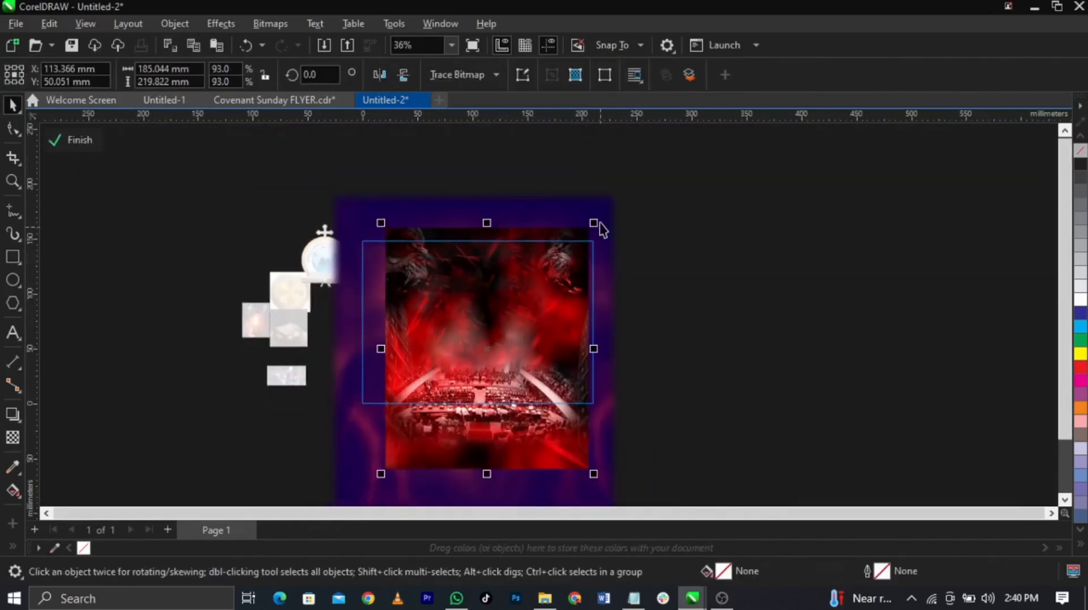
drag(598, 220, 672, 128)
drag(611, 205, 602, 209)
Blend the red auditorium image with the purple background using the Overlay transparency merge mode.
click(15, 439)
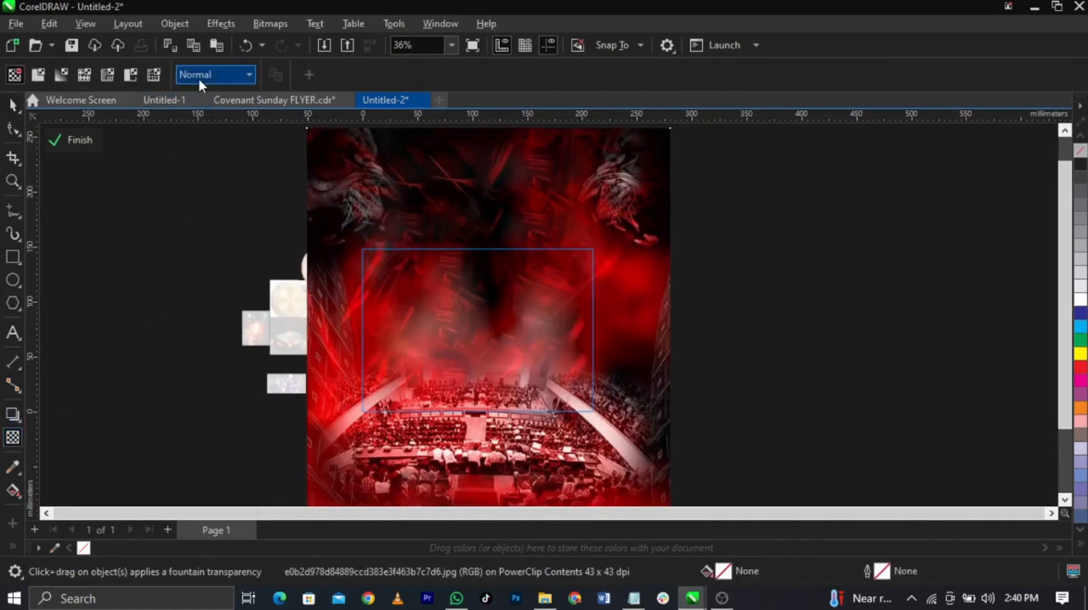
click(202, 77)
click(220, 394)
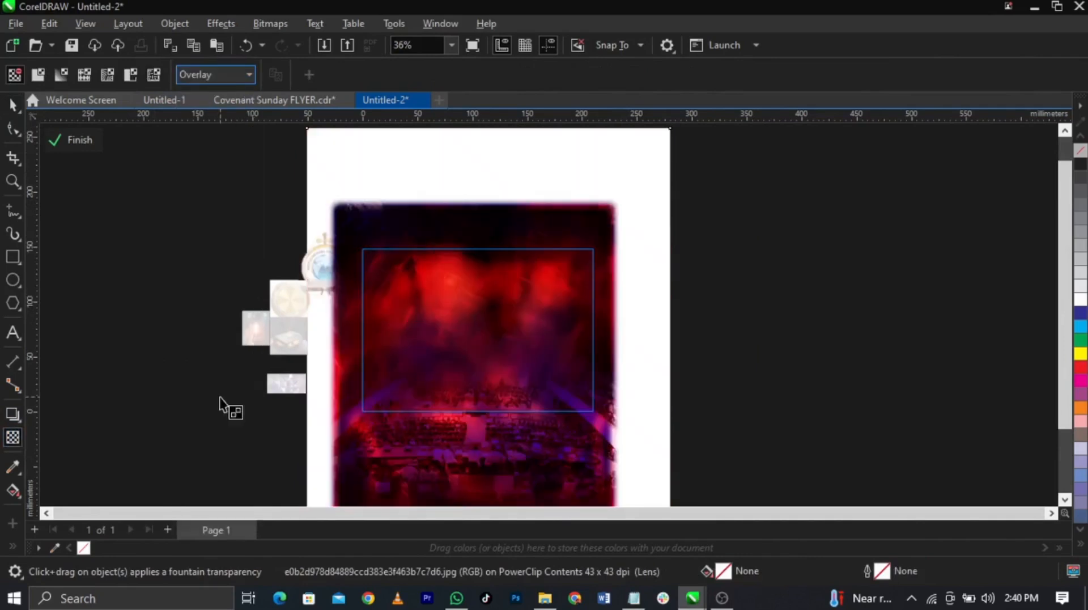
scroll(494, 368, up, 1)
scroll(495, 367, up, 1)
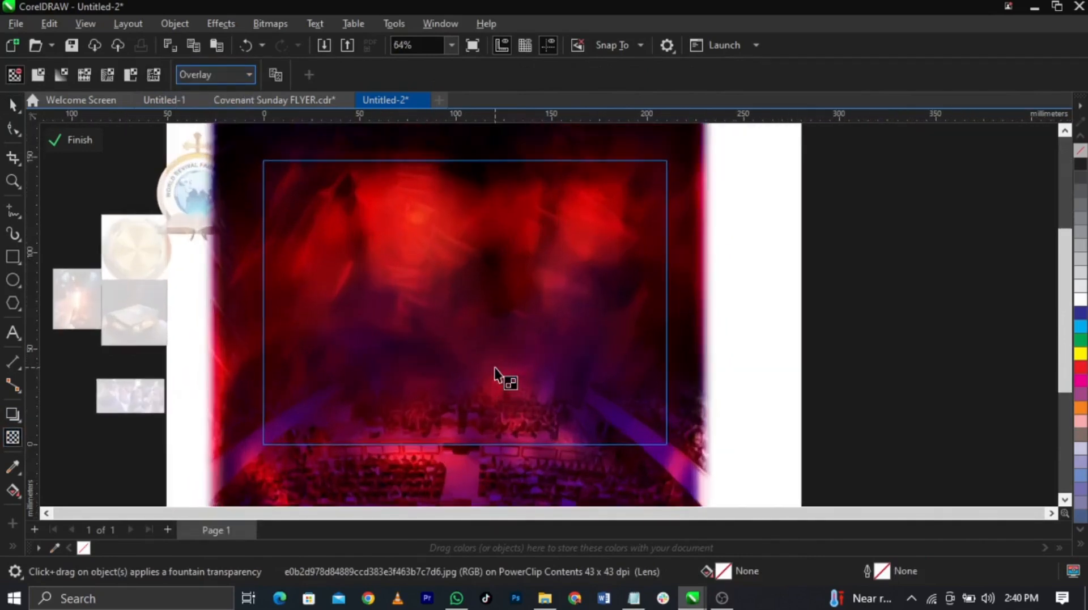
key(space)
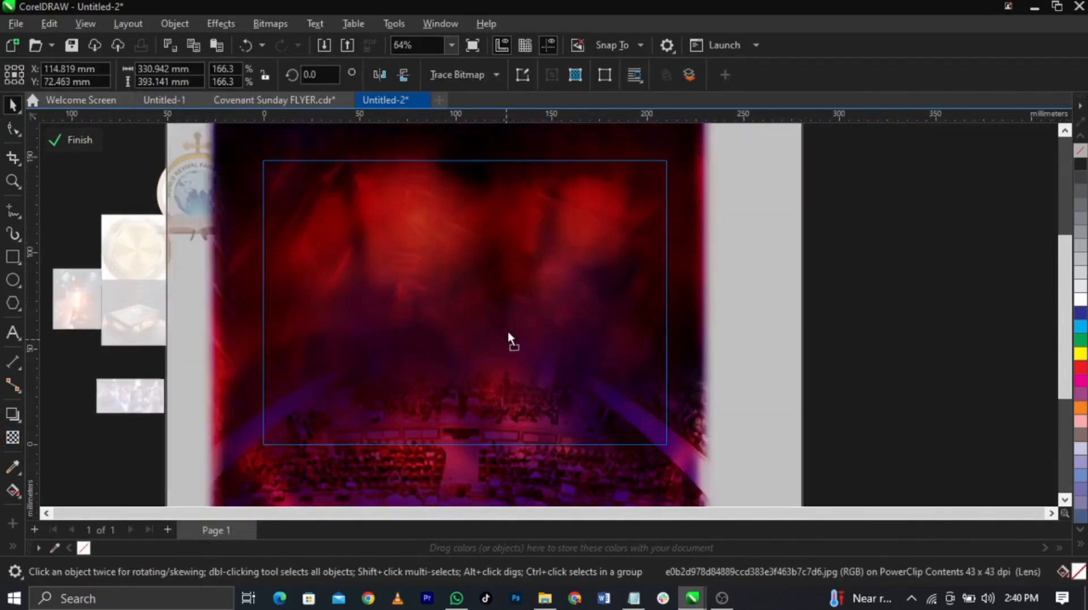
Shift the red auditorium image slightly down inside the PowerClip frame and finish editing the contents.
drag(510, 339, 509, 349)
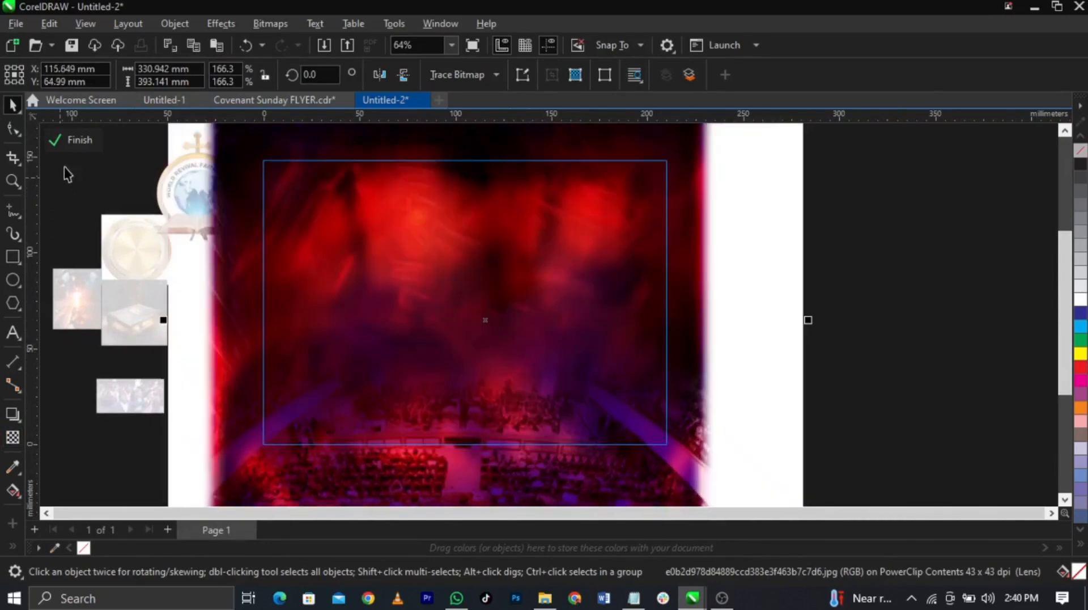
click(74, 139)
key(Escape)
scroll(475, 408, up, 1)
scroll(473, 403, down, 1)
Move the glowing Bible image onto the lower middle of the page and enlarge it to about 95 by 95 mm.
drag(113, 340, 430, 391)
drag(523, 300, 548, 264)
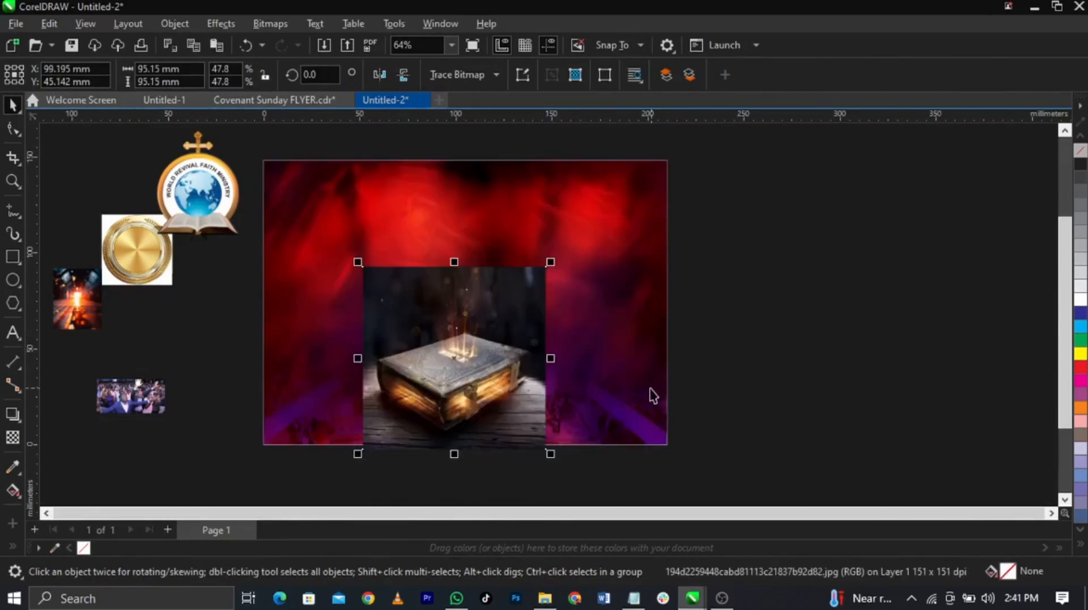
scroll(471, 392, up, 2)
drag(462, 356, 462, 366)
Fade the Bible image's top edge with a fountain transparency and convert it to a 300 dpi RGB Color (24-bit) bitmap.
drag(453, 284, 454, 193)
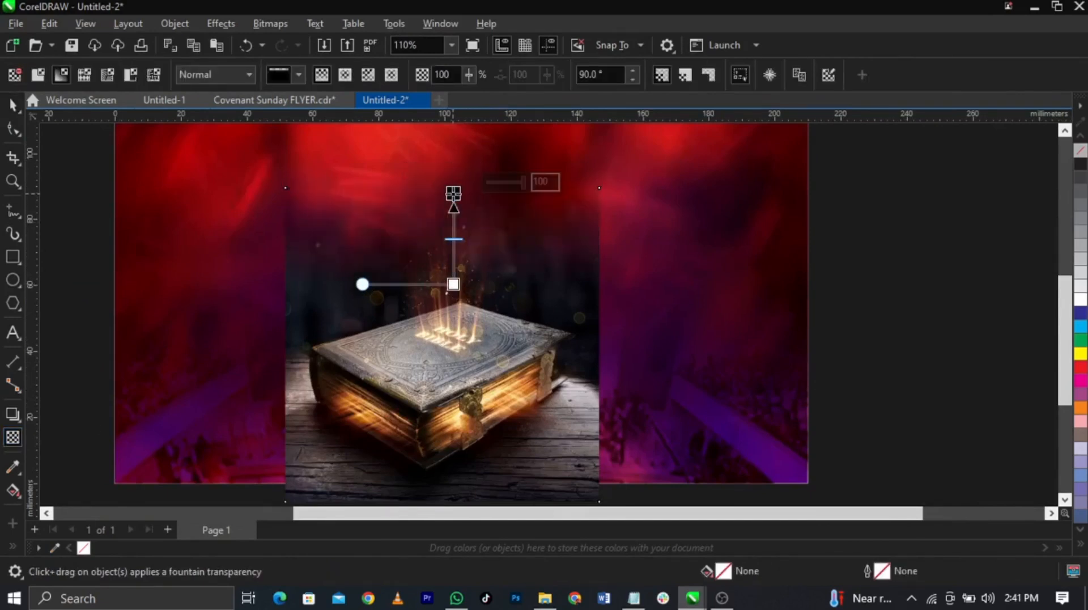
click(277, 23)
click(287, 42)
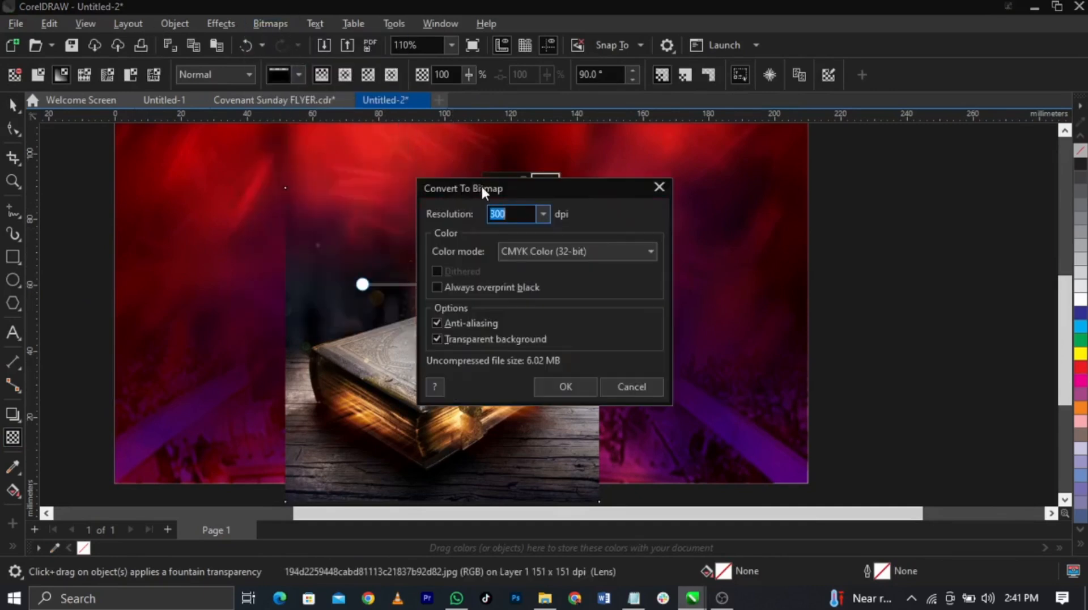
drag(483, 193, 667, 136)
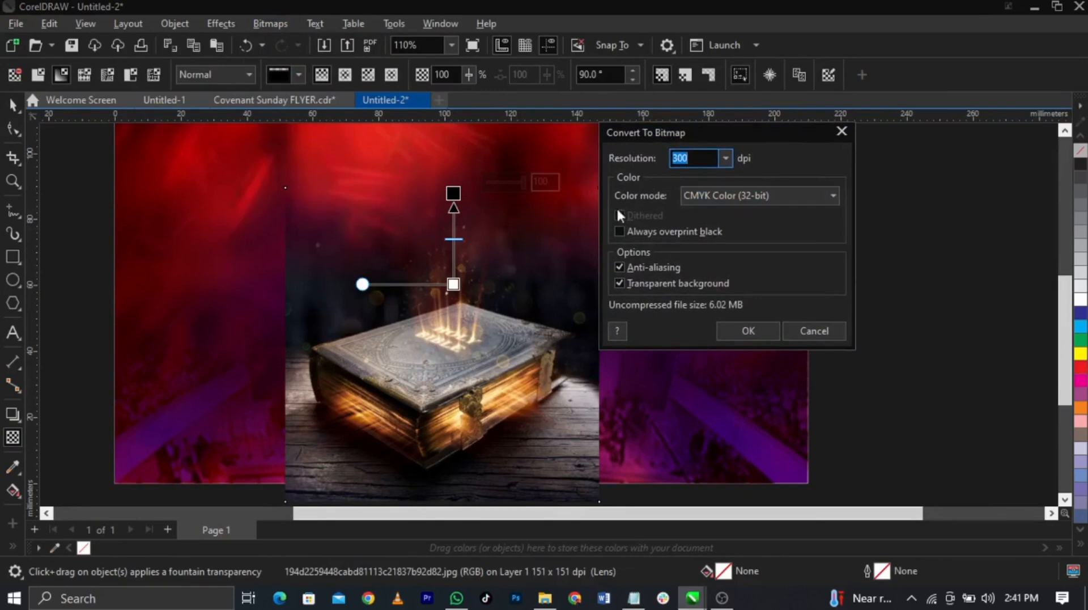
click(721, 196)
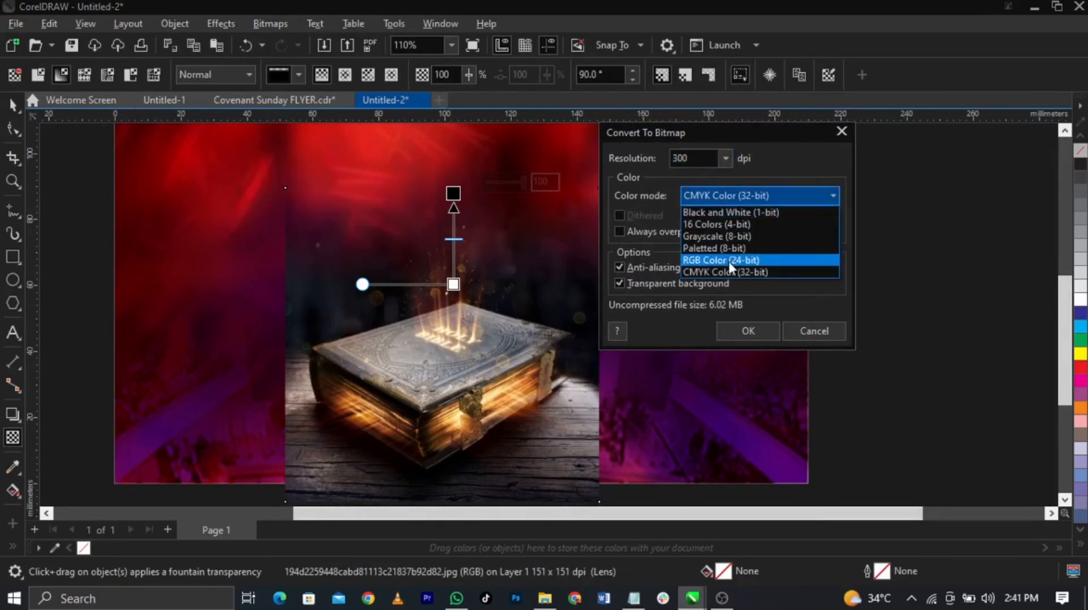
click(729, 261)
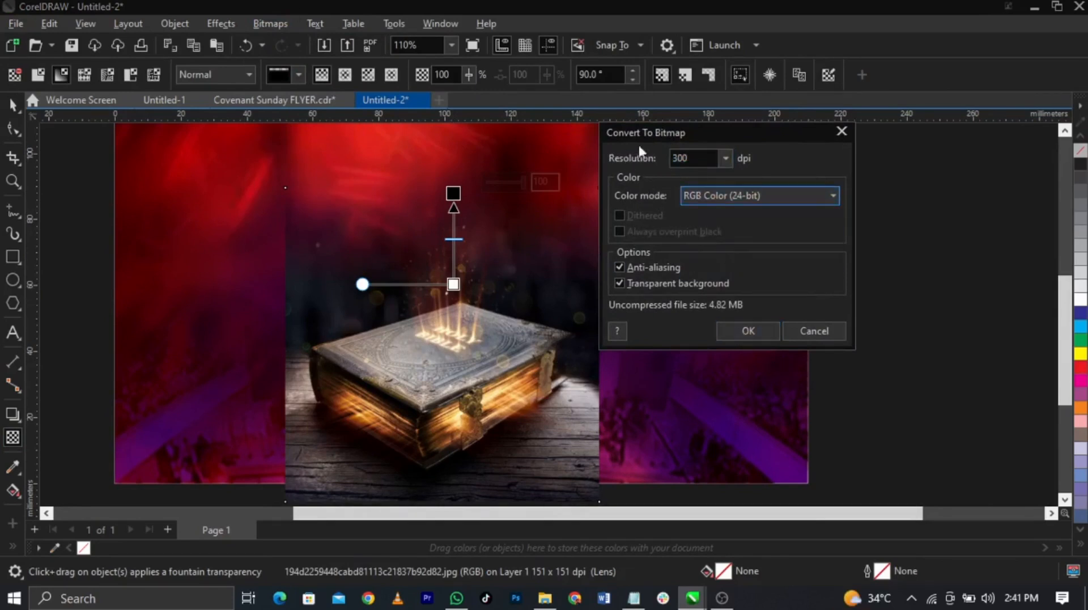
click(687, 159)
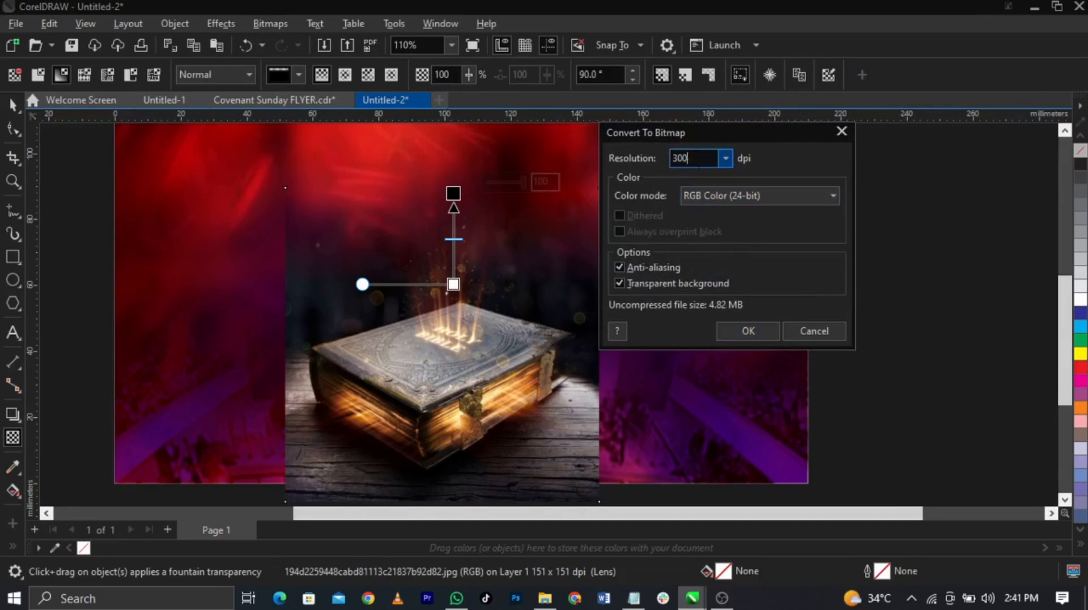
click(754, 331)
Fade the Bible image's right edge with a fountain transparency and convert it to a 300 dpi RGB bitmap with transparent background.
drag(525, 371, 599, 371)
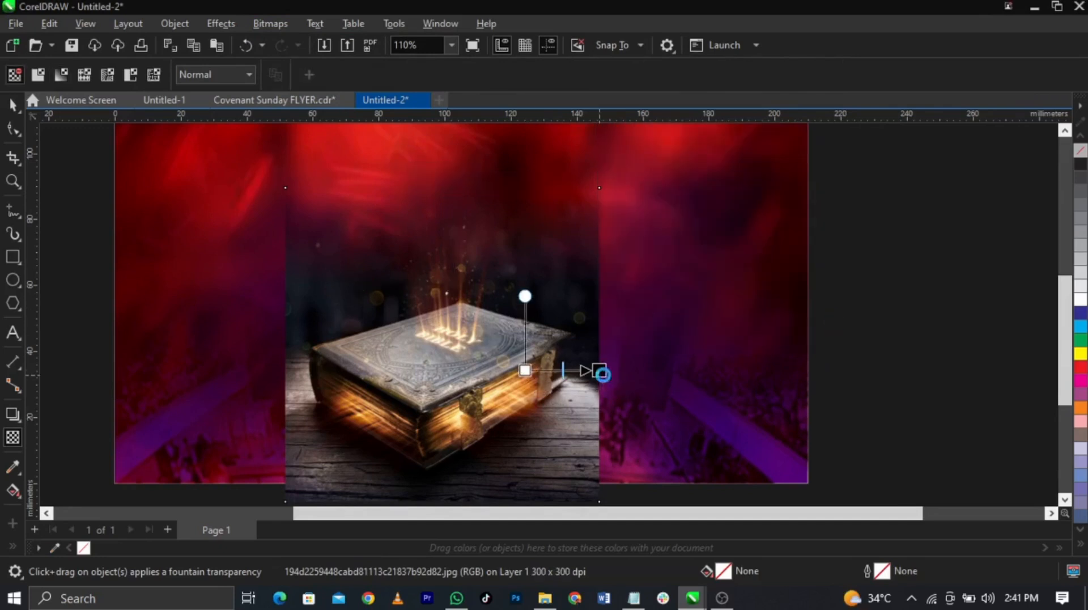
click(271, 23)
click(283, 41)
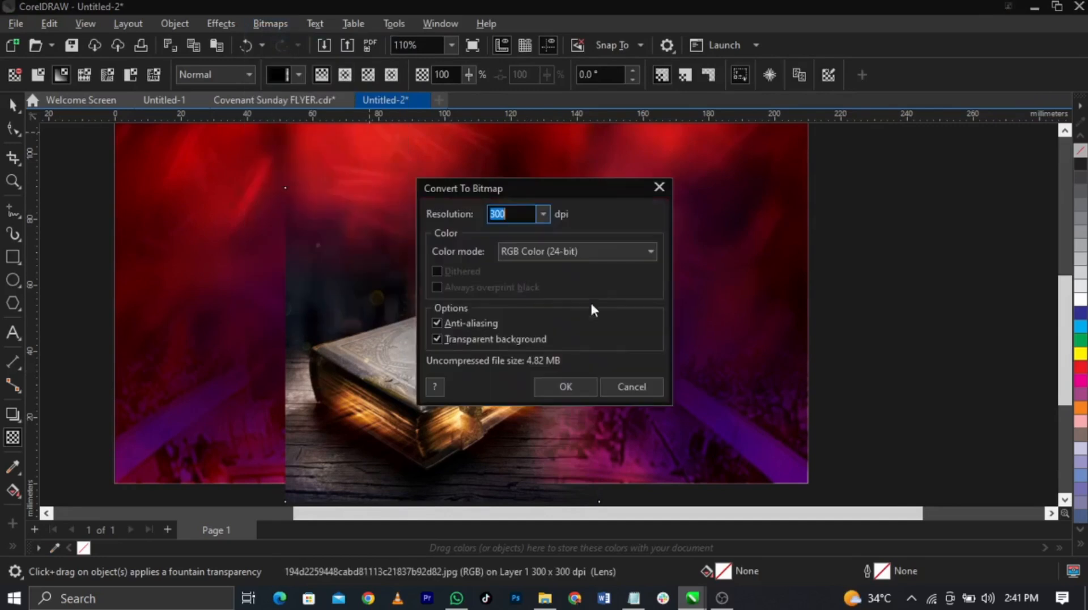
click(564, 384)
Fade the Bible image's left edge with a fountain transparency and convert the result to a 300 dpi RGB bitmap.
drag(325, 378, 286, 378)
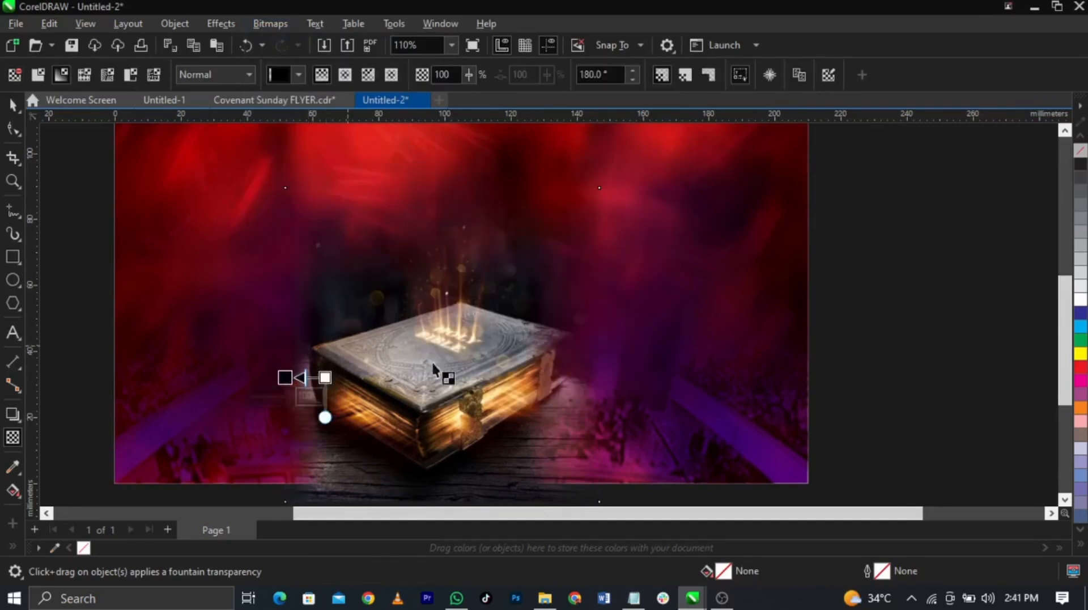
click(263, 24)
click(284, 42)
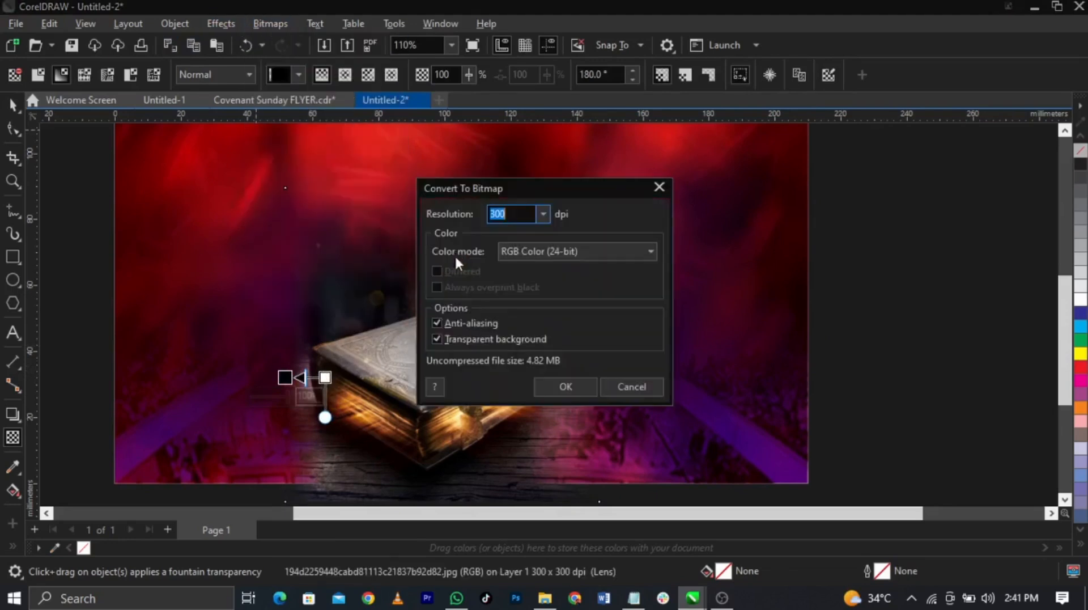
click(564, 386)
Fade the Bible image's bottom edge with a fountain transparency and set its merge mode to Screen.
drag(452, 453, 452, 488)
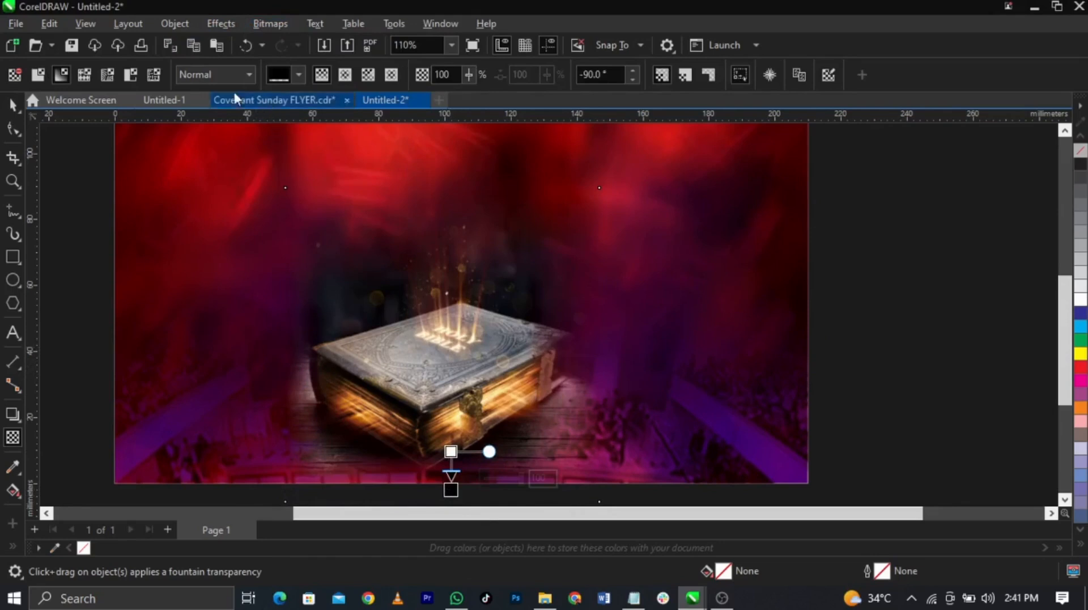
click(219, 76)
click(219, 380)
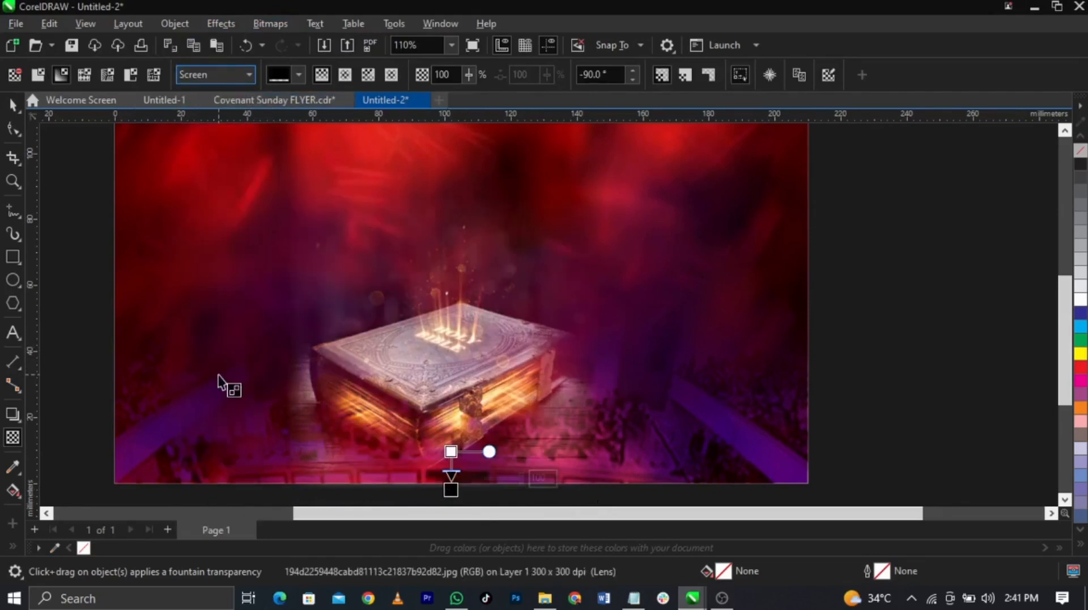
Reposition the Bible image slightly and enlarge it to about 106 by 106 mm.
key(space)
mouse_move(415, 376)
mouse_down()
mouse_move(443, 357)
mouse_move(457, 380)
mouse_move(427, 383)
mouse_up()
scroll(426, 384, down, 1)
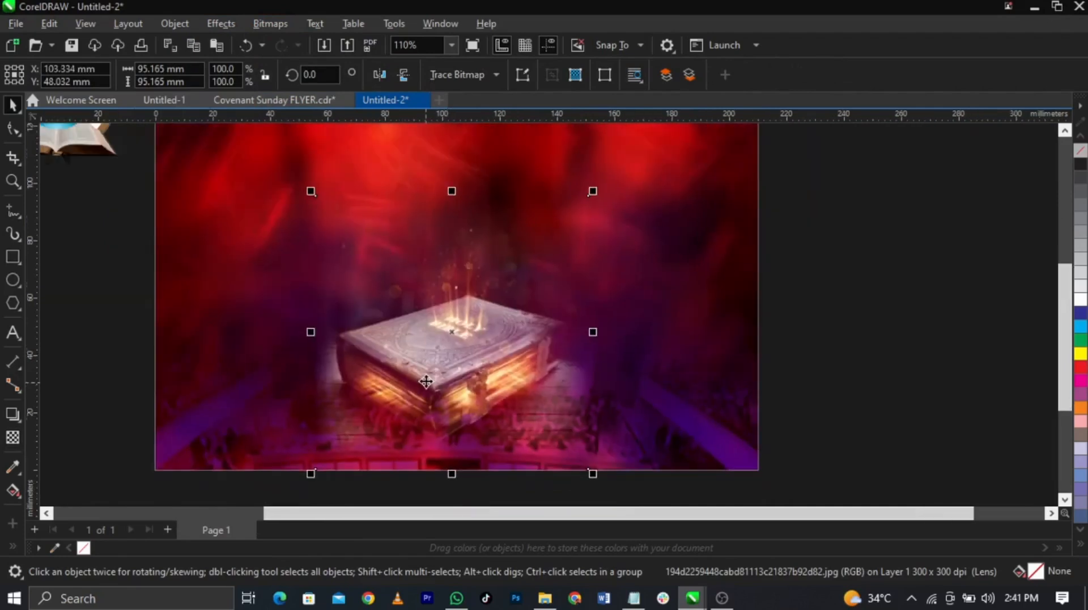
drag(593, 191, 607, 175)
mouse_move(537, 274)
mouse_down()
mouse_move(542, 263)
mouse_move(544, 272)
mouse_up()
click(544, 272)
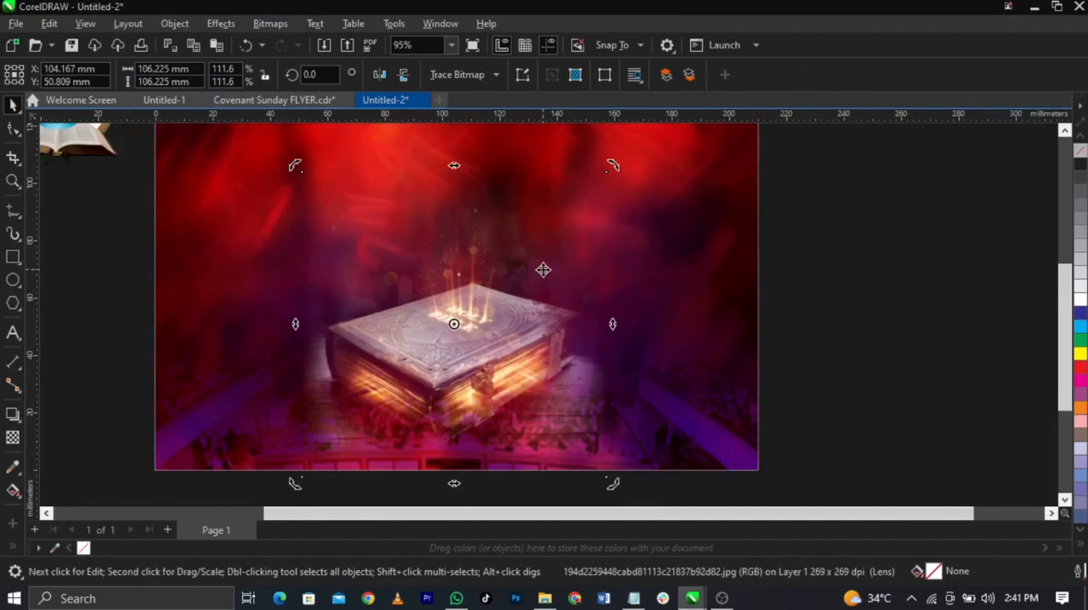
click(83, 191)
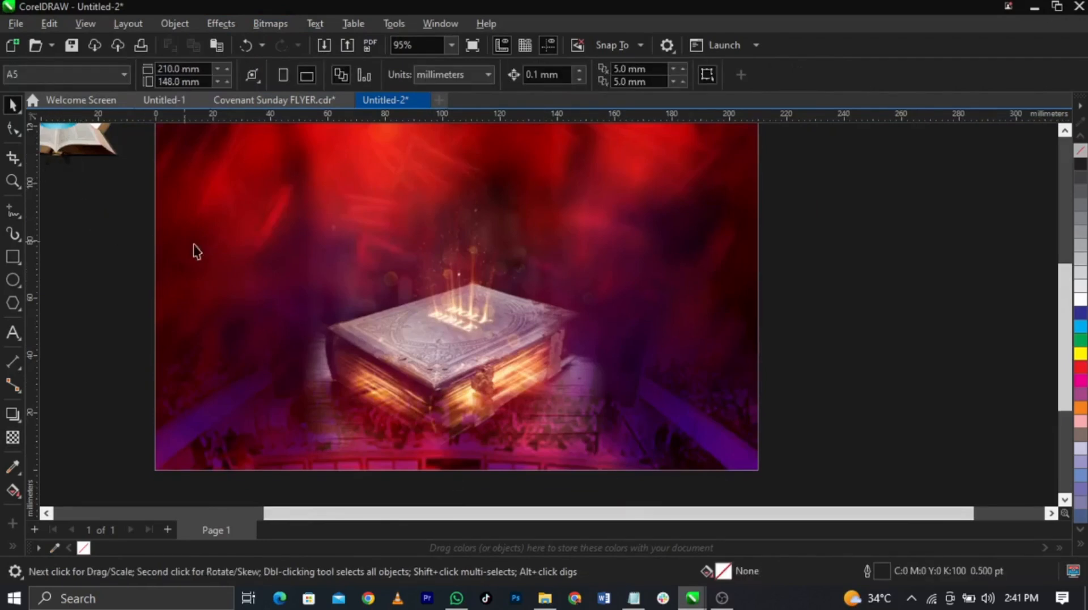
Move the Bible image up by about 3 mm on the page.
scroll(287, 282, down, 2)
click(432, 274)
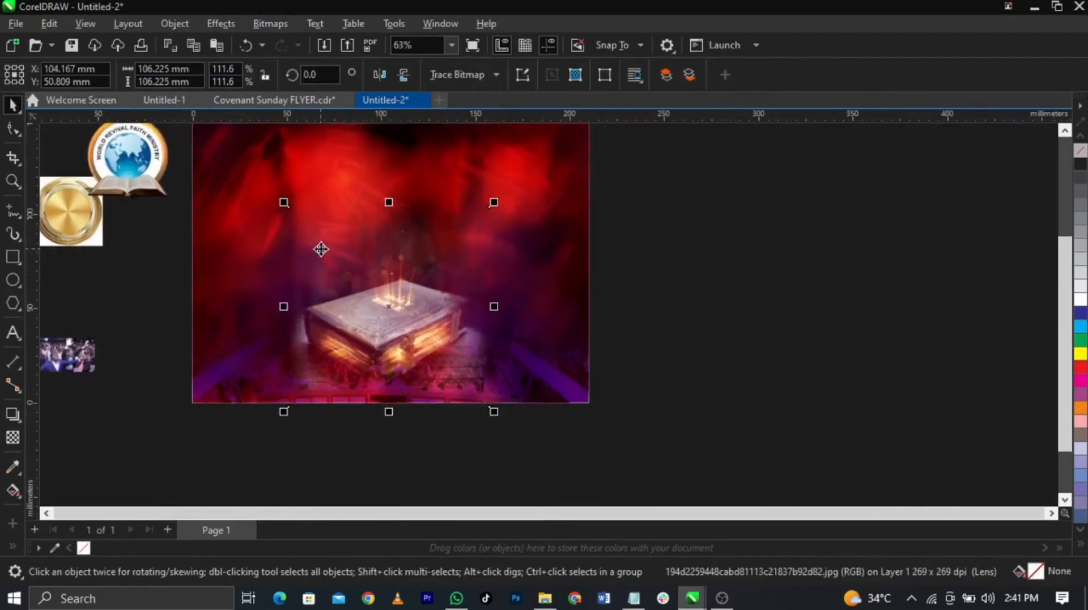
click(326, 334)
drag(372, 332, 372, 327)
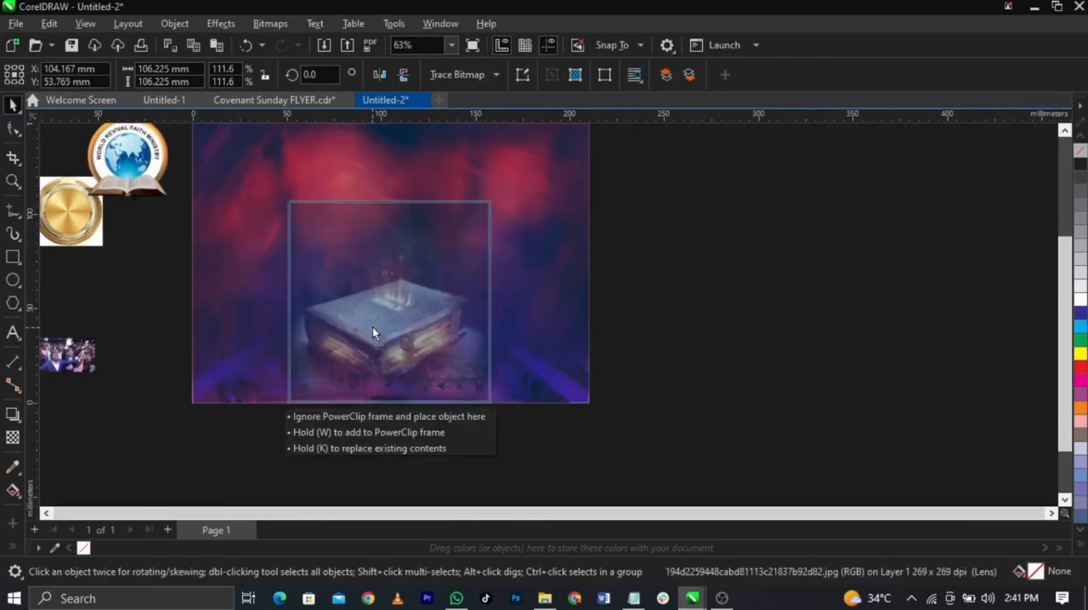
click(581, 349)
Place the World Revival Faith Ministry logo in the page's upper left corner and adjust its size to suit the flyer.
scroll(571, 367, down, 1)
key(z)
drag(609, 408, 145, 142)
key(space)
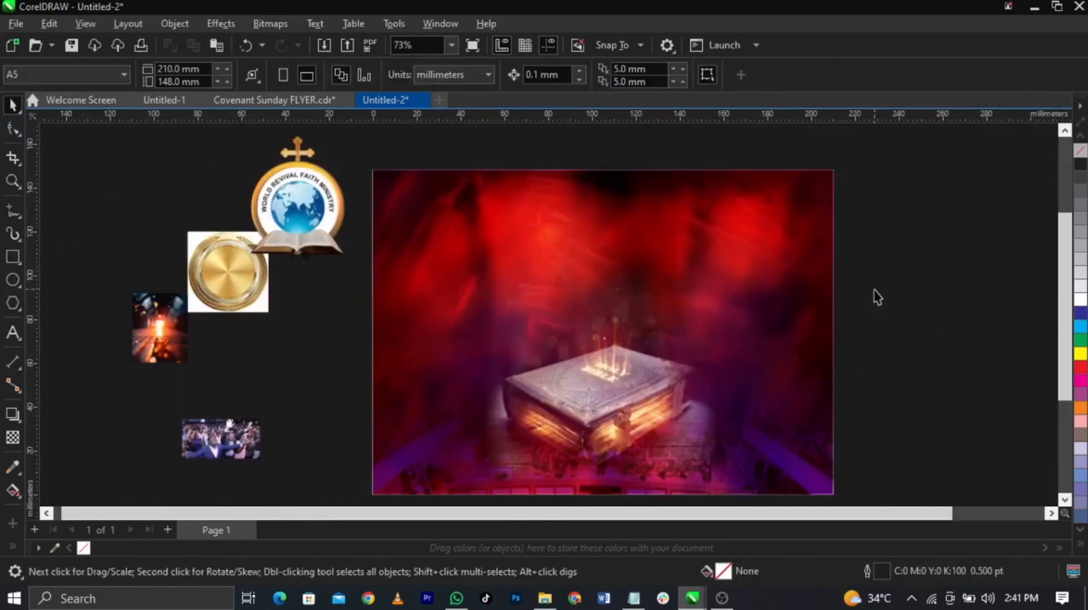
click(292, 236)
drag(344, 258, 426, 215)
scroll(427, 216, up, 3)
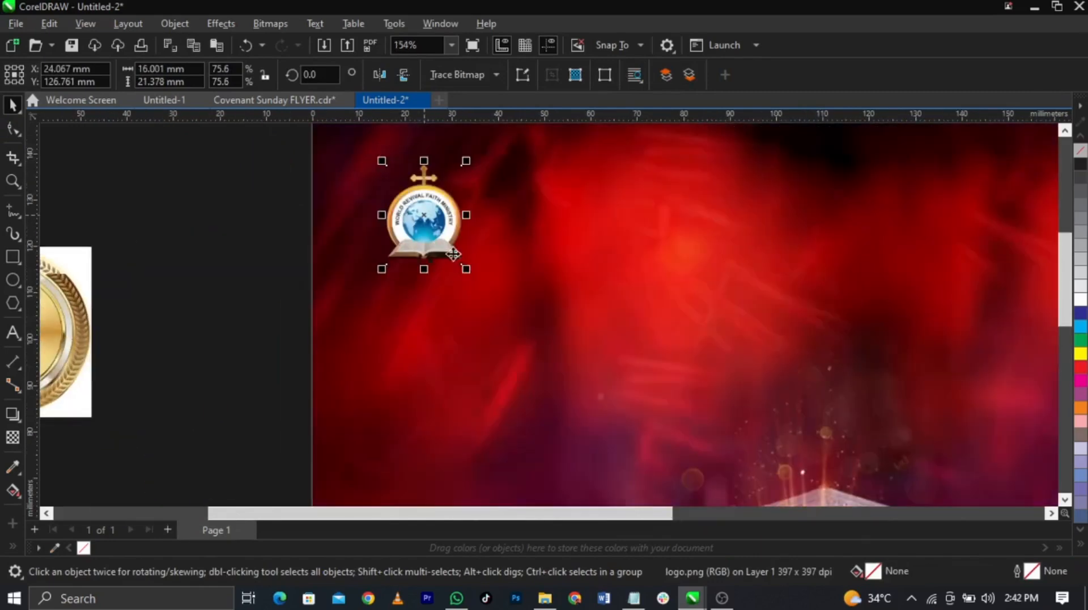
drag(466, 268, 488, 293)
drag(416, 245, 416, 241)
scroll(391, 227, down, 2)
click(290, 213)
Switch to the text file in Notepad and select all the flyer text, from the ministry name to the contact numbers, for copying.
scroll(385, 210, down, 1)
key(z)
drag(323, 180, 796, 420)
key(space)
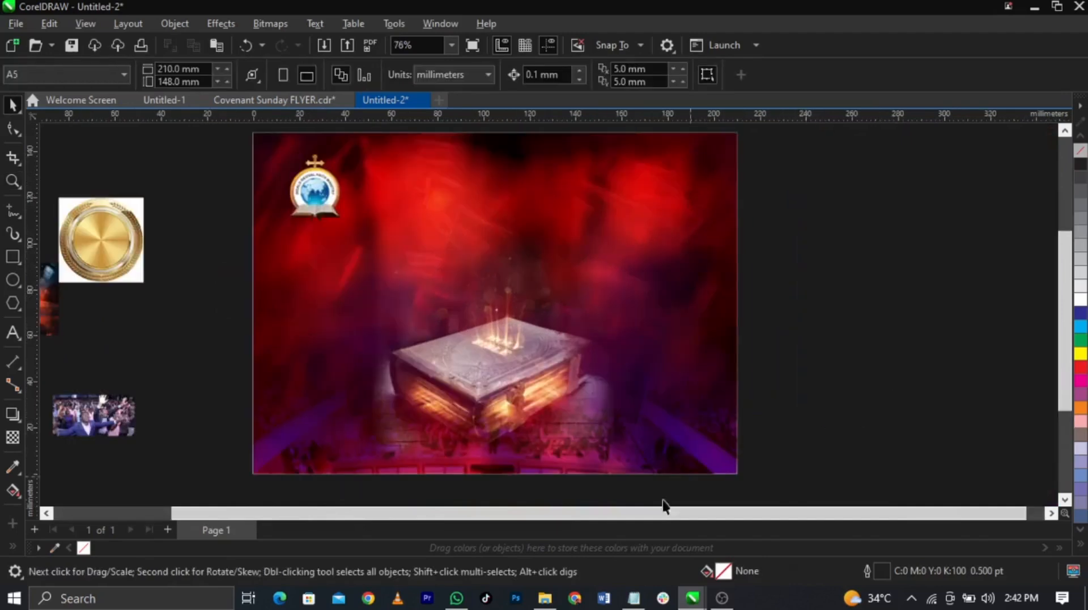
click(646, 598)
scroll(828, 218, up, 2)
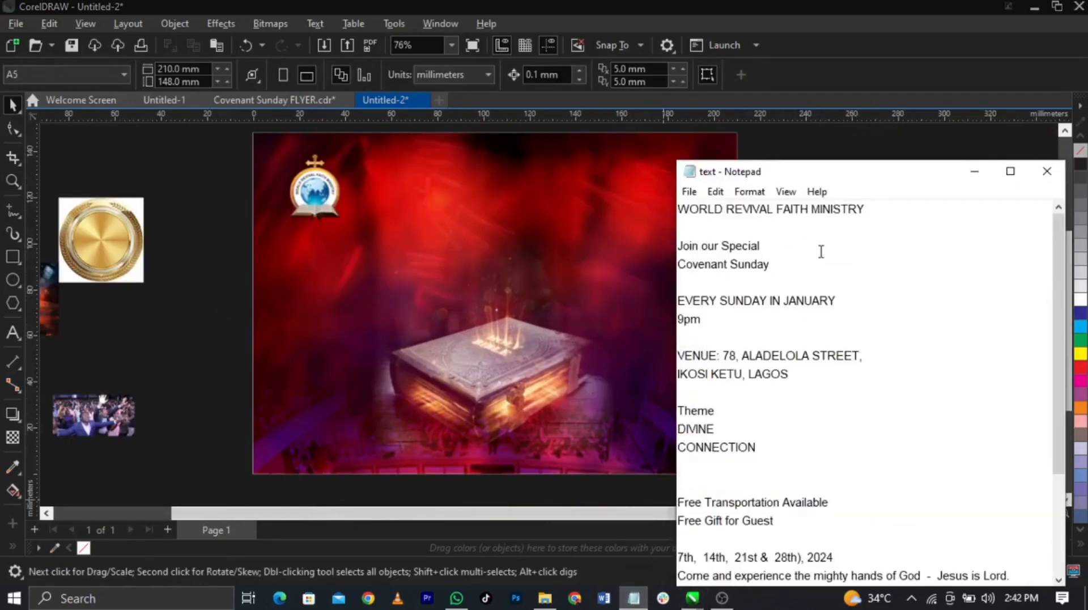
drag(873, 214, 645, 206)
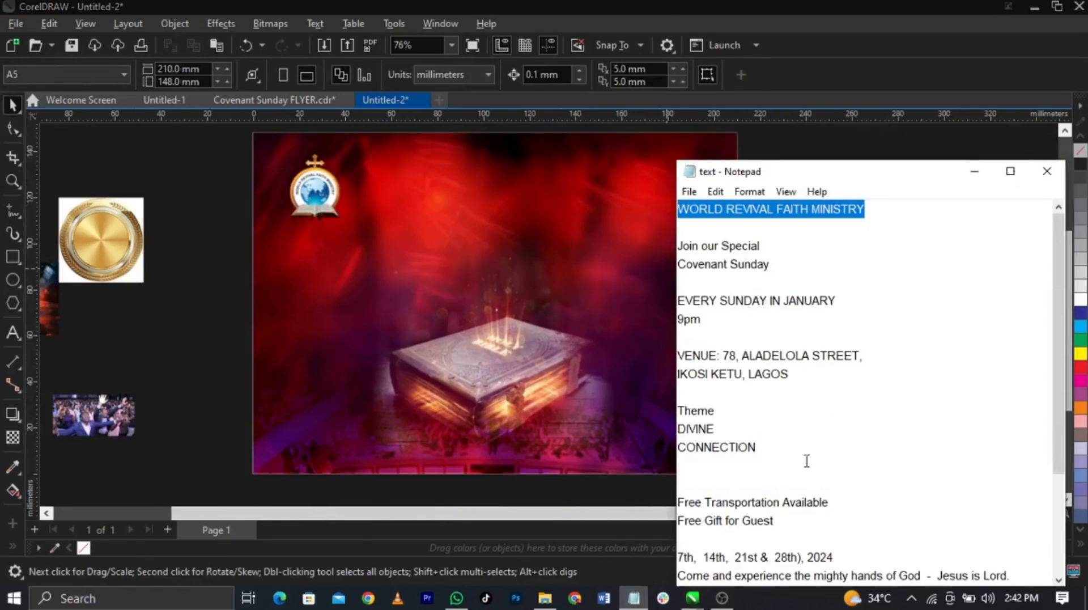
drag(810, 518, 678, 207)
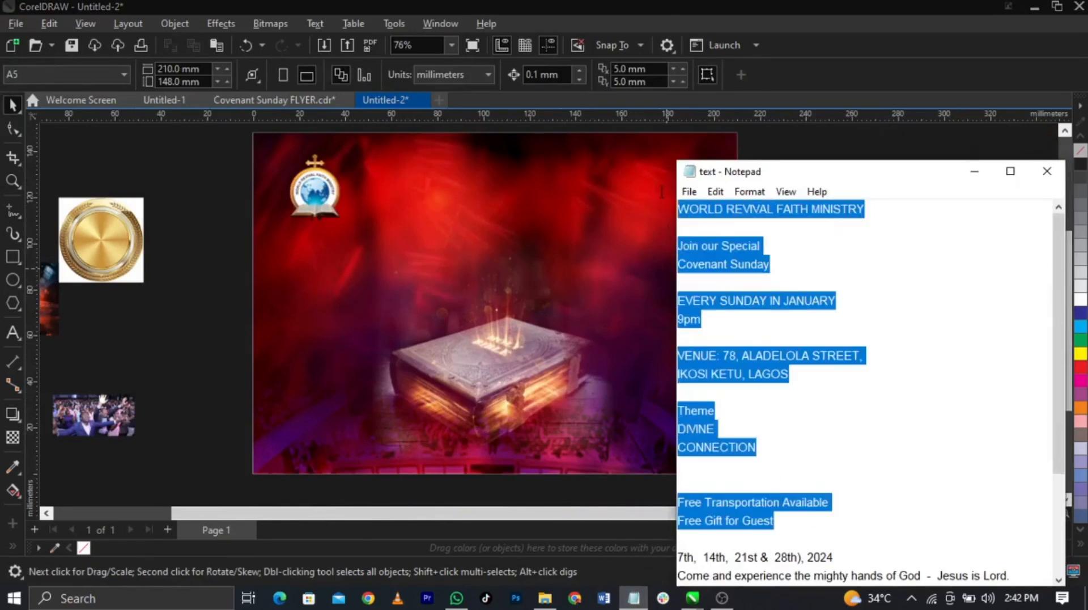
scroll(852, 434, down, 3)
drag(946, 474, 642, 169)
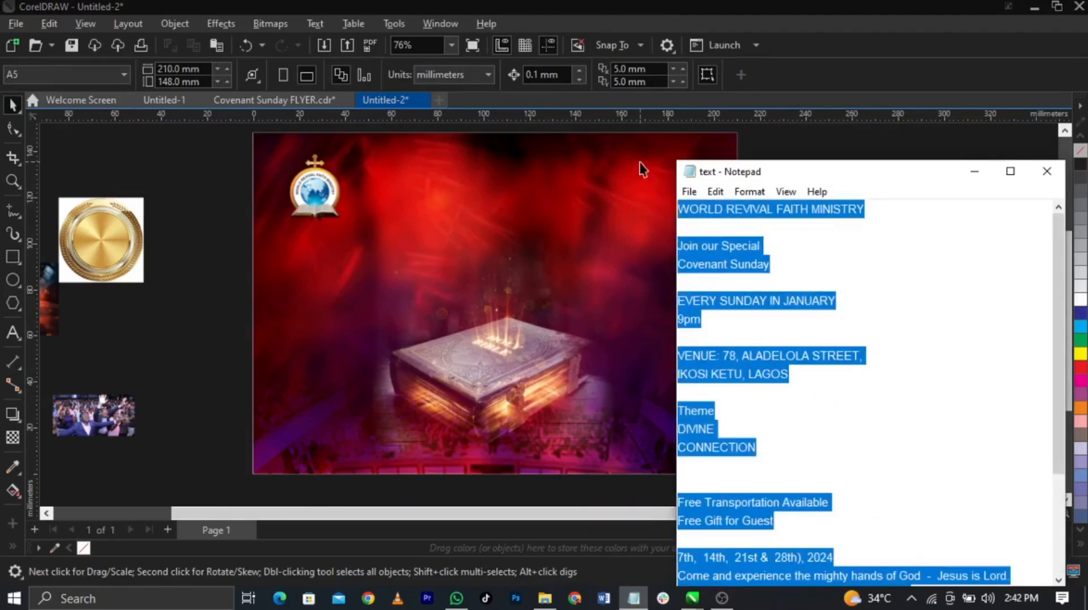
Paste the flyer text beside the page, fill it white and reduce the block to about 141 by 121 mm.
click(407, 409)
click(13, 333)
click(794, 245)
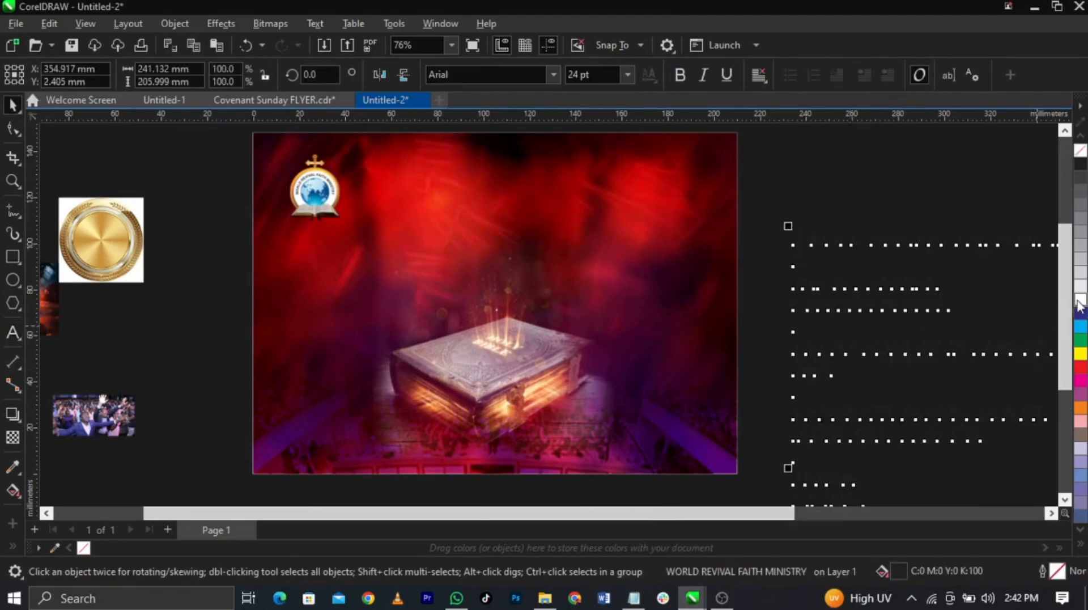
scroll(496, 232, down, 2)
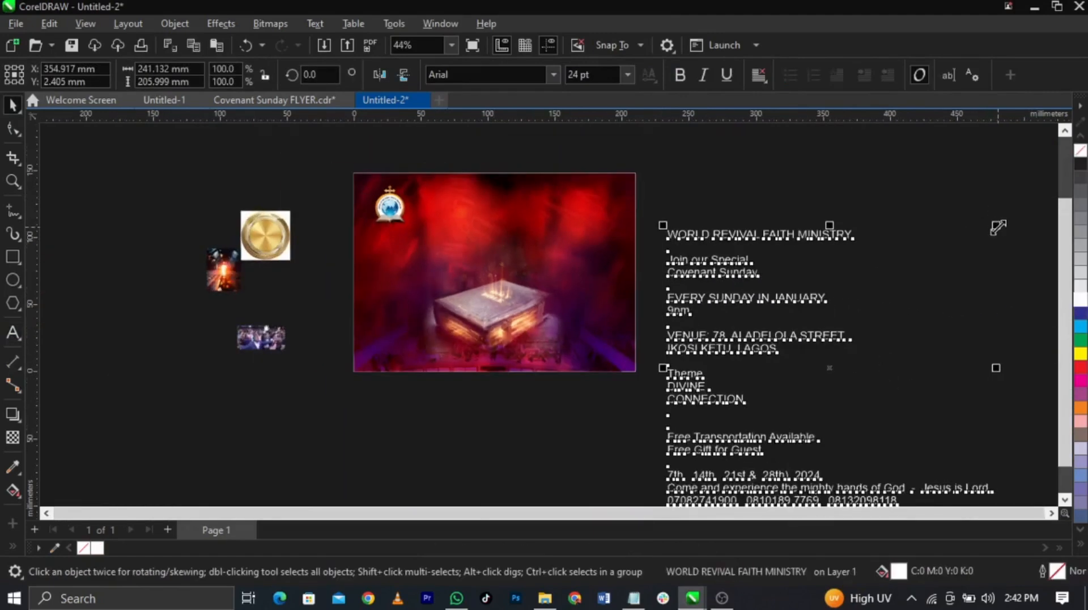
drag(998, 228, 927, 284)
drag(760, 352, 697, 247)
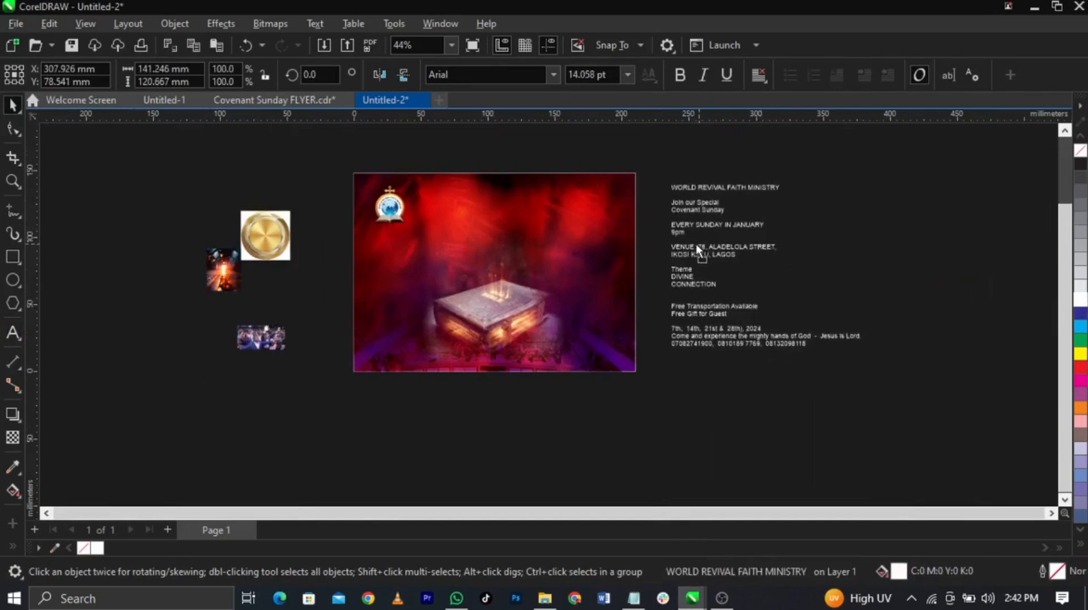
Cut WORLD REVIVAL FAITH MINISTRY out of the text block and paste it as separate text near the page's top edge.
key(z)
drag(299, 161, 832, 338)
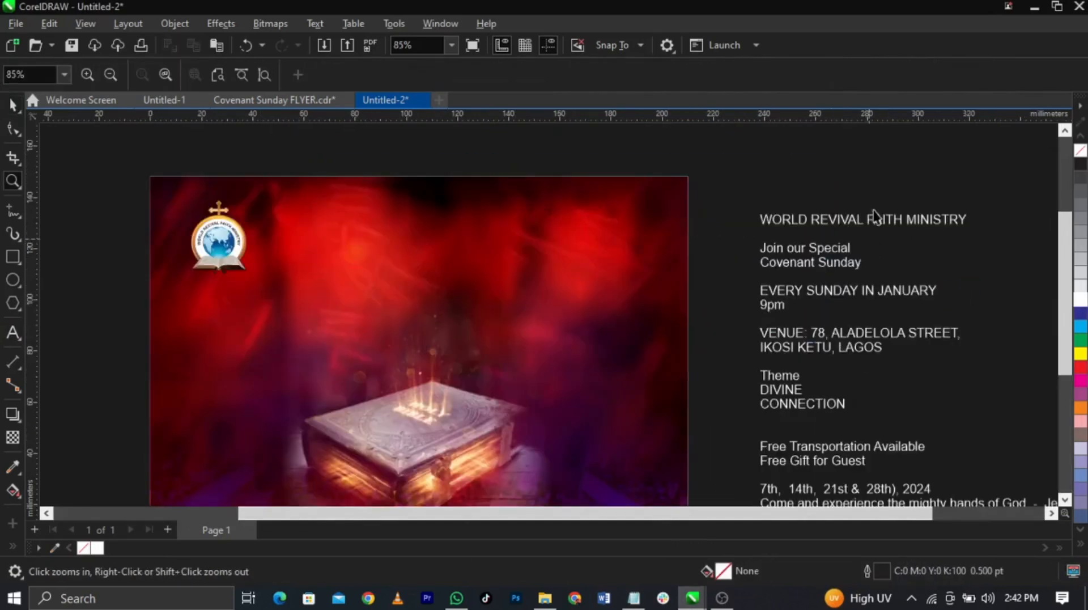
key(space)
double_click(889, 220)
drag(967, 220, 739, 207)
key(ctrl+c)
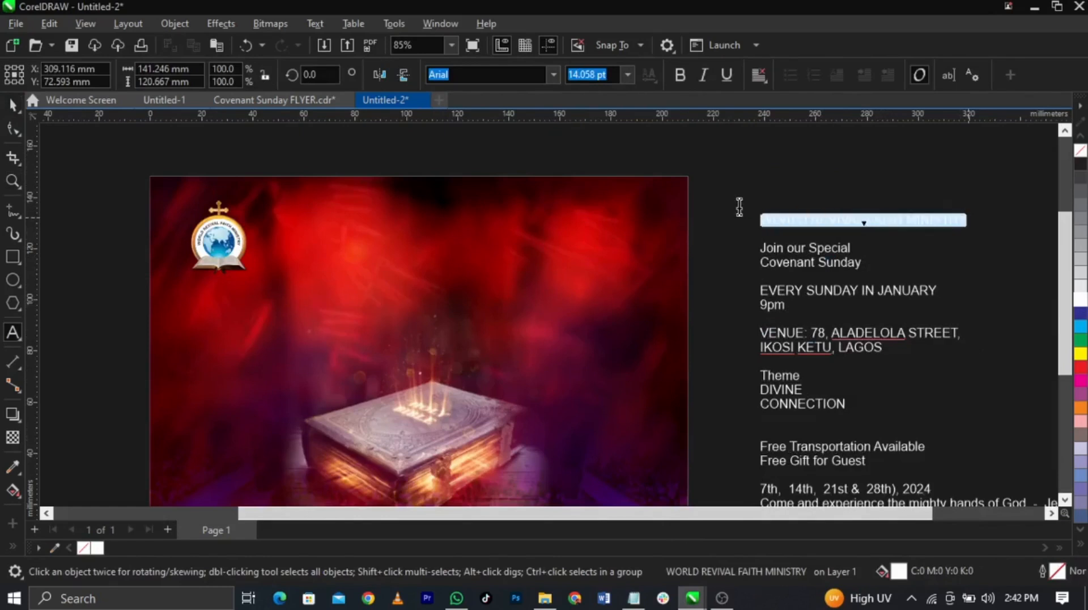
key(Delete)
click(332, 229)
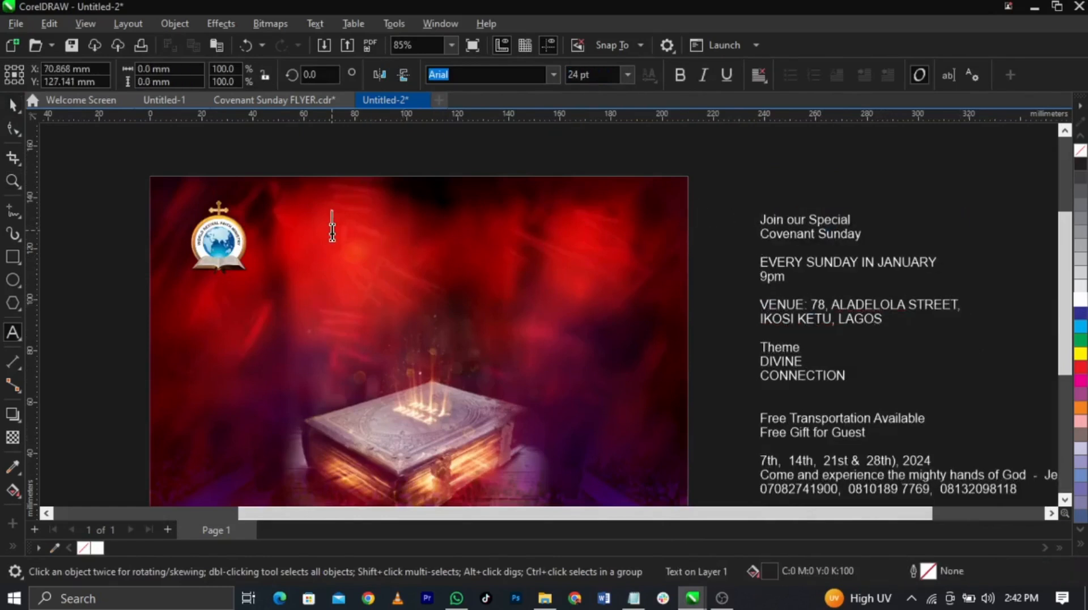
key(ctrl+v)
key(ctrl+space)
Set the font of the WORLD REVIVAL FAITH MINISTRY heading to Campton Book.
scroll(434, 229, up, 1)
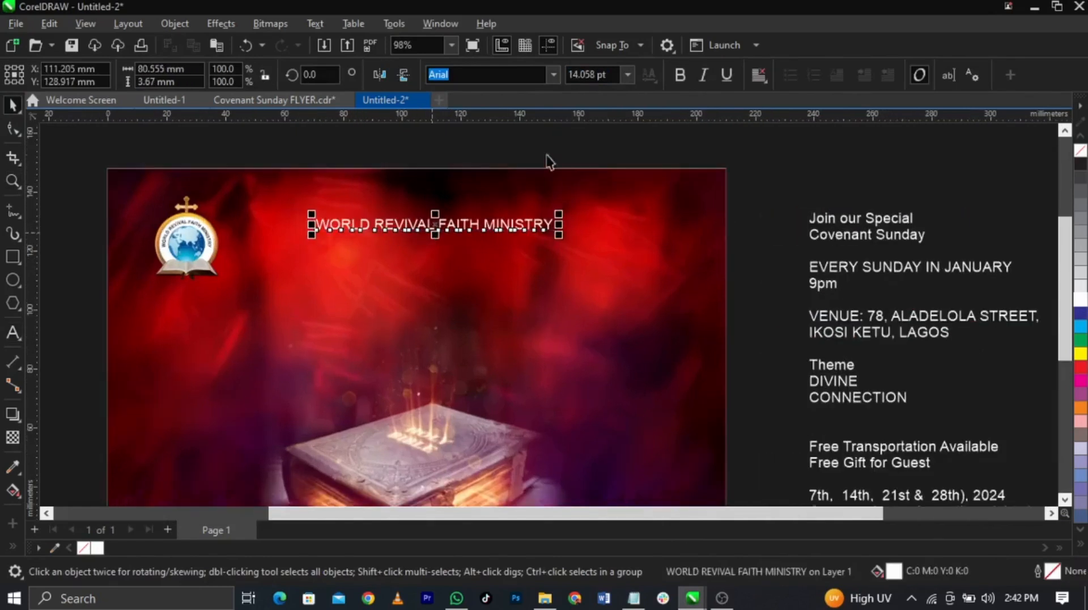
text(campton Book)
key(Return)
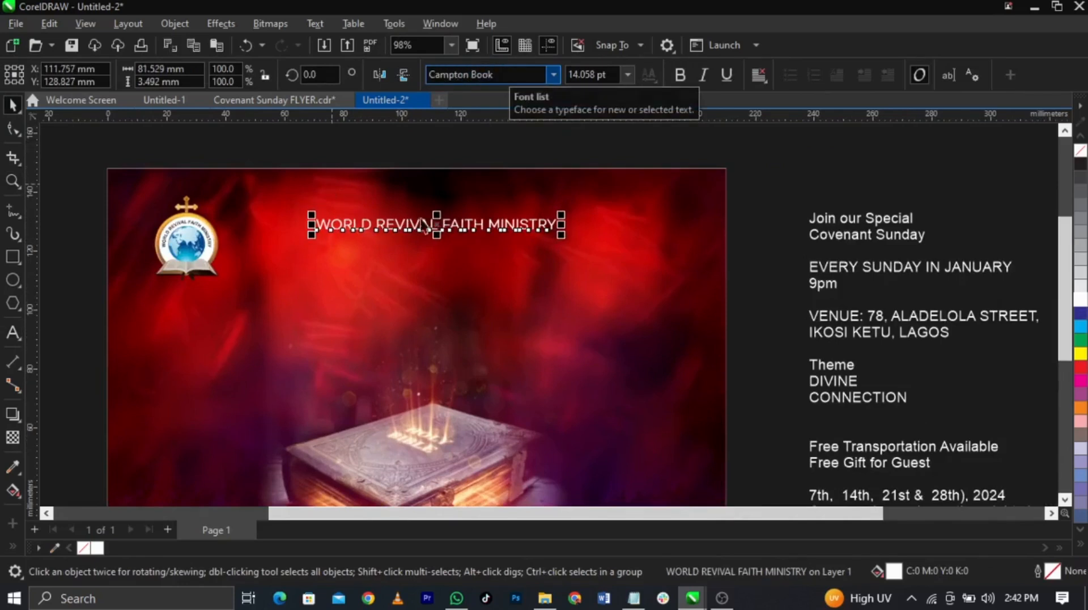
Enlarge the WORLD REVIVAL FAITH MINISTRY heading and centre it horizontally on the background.
drag(564, 236, 609, 250)
shift+click(603, 260)
key(c)
click(803, 190)
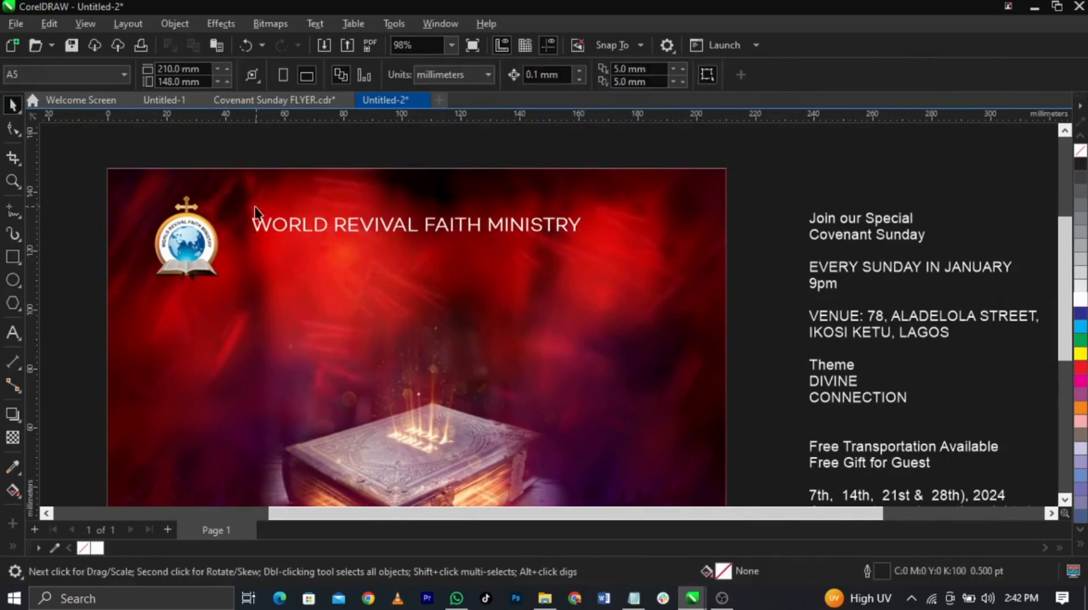
Reposition the ministry logo slightly near the page's upper-left corner, beside the WORLD REVIVAL FAITH MINISTRY heading.
click(176, 260)
scroll(149, 236, up, 5)
drag(202, 262, 205, 253)
scroll(265, 238, down, 1)
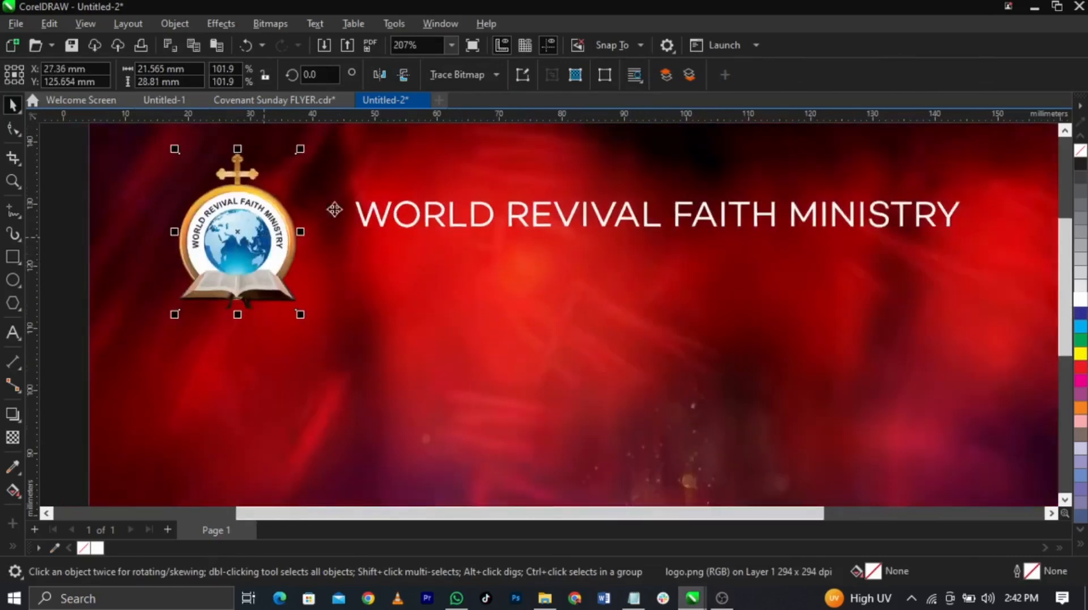
scroll(270, 239, down, 4)
Enlarge the WORLD REVIVAL FAITH MINISTRY heading to about 120 mm wide and adjust its position beside the logo.
click(589, 197)
drag(607, 185, 624, 178)
drag(624, 183, 623, 182)
scroll(538, 188, up, 2)
Try bold on the WORLD REVIVAL FAITH MINISTRY heading.
click(680, 74)
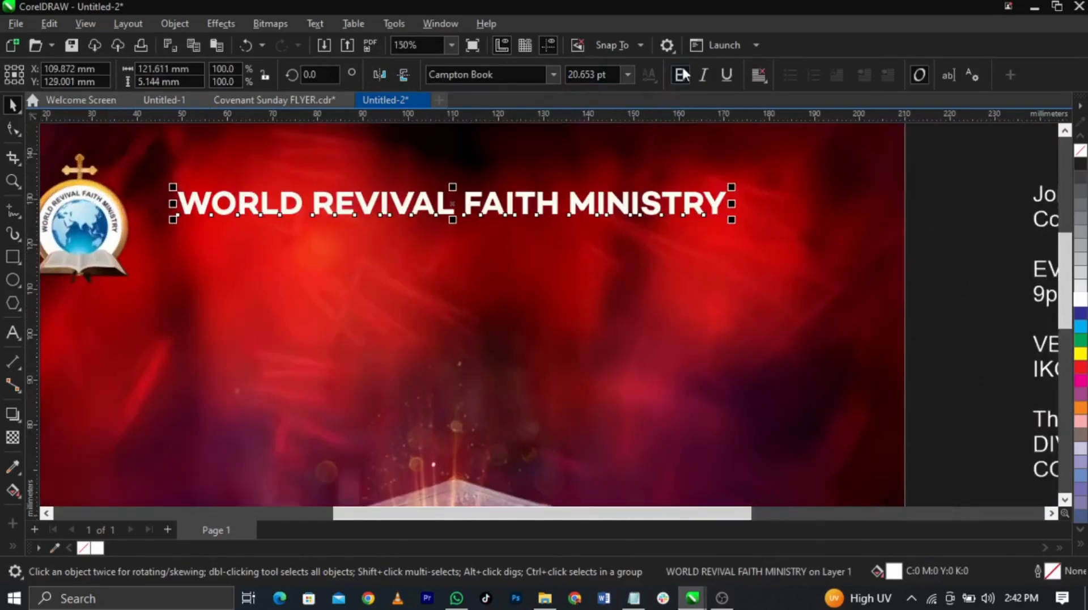
click(679, 75)
scroll(605, 165, down, 3)
click(749, 152)
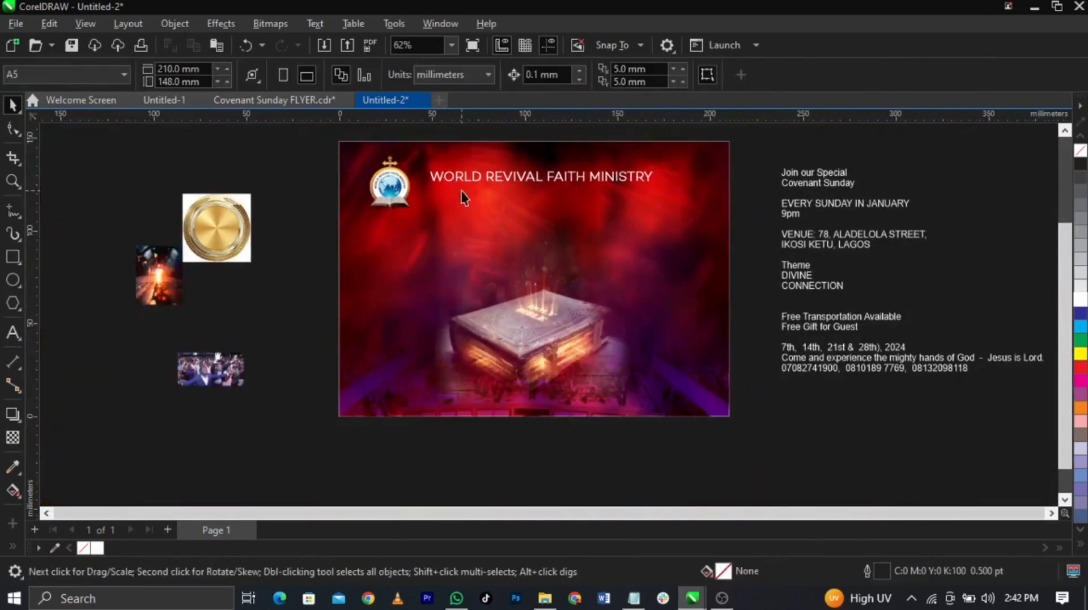
Cut "Join our Special Covenant Sunday" from the text block beside the page and paste it as separate text above the Bible.
scroll(459, 195, down, 1)
key(z)
drag(262, 148, 772, 378)
key(space)
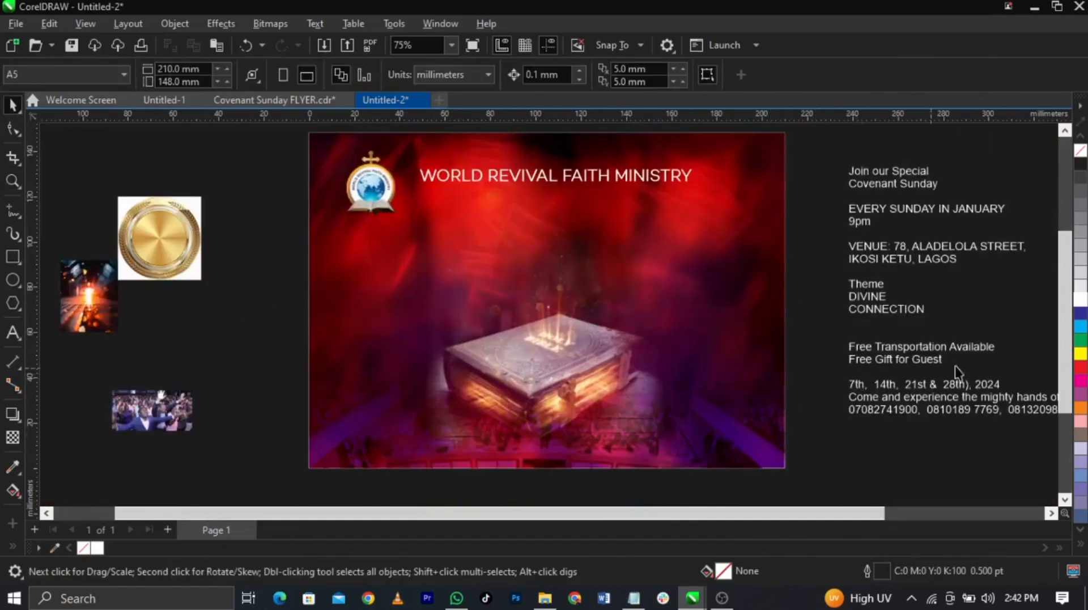
double_click(928, 186)
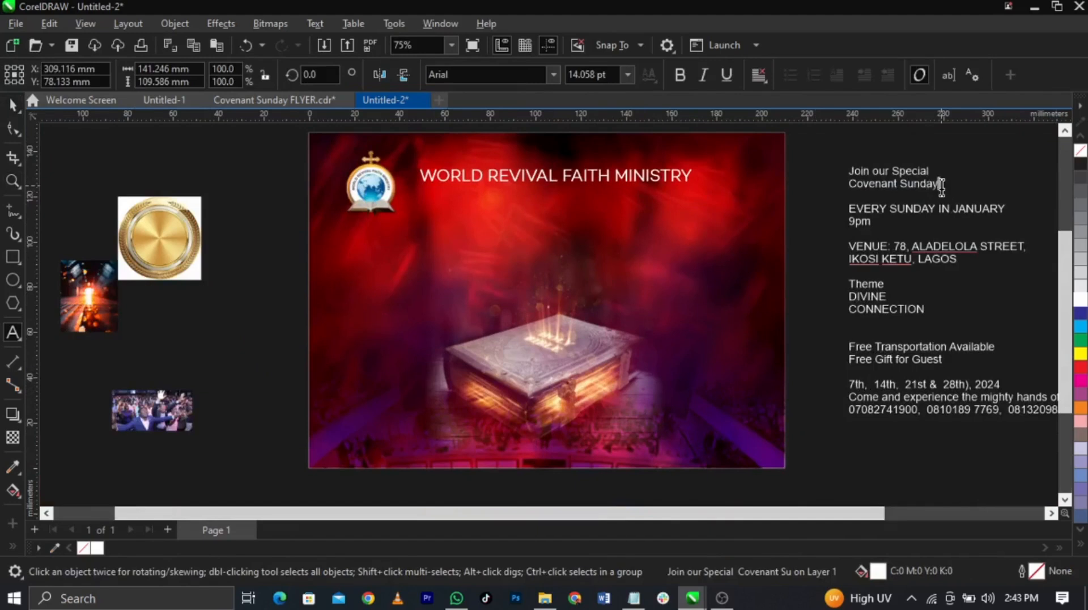
drag(939, 185, 867, 173)
key(ctrl+x)
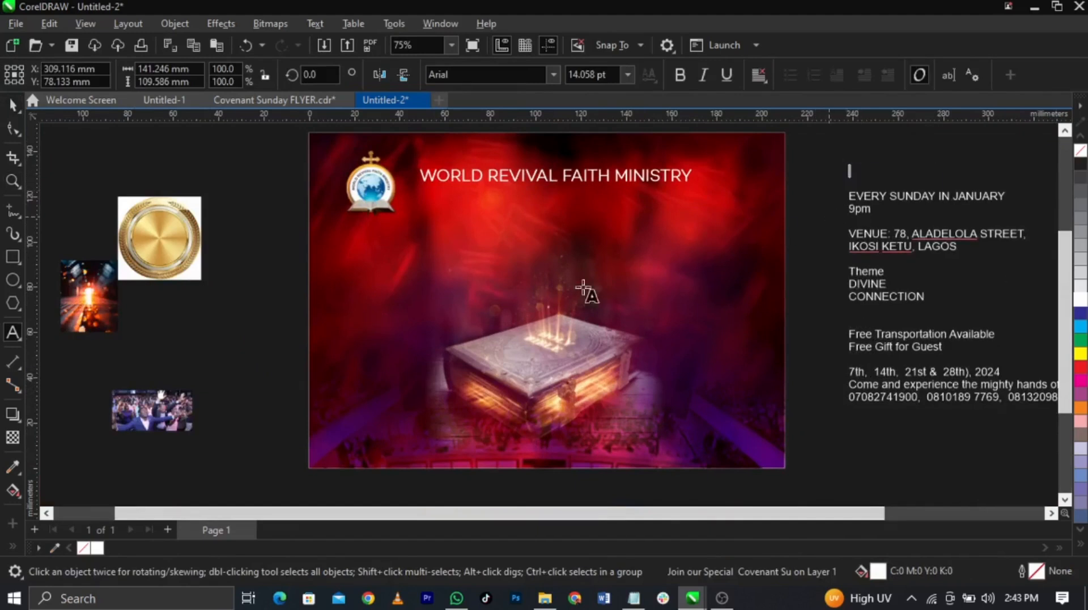
click(427, 255)
key(ctrl+v)
Break the pasted text apart into separate lines and move "Join our Special" up beneath the ministry heading.
key(z)
drag(243, 190, 843, 372)
key(space)
scroll(548, 321, up, 1)
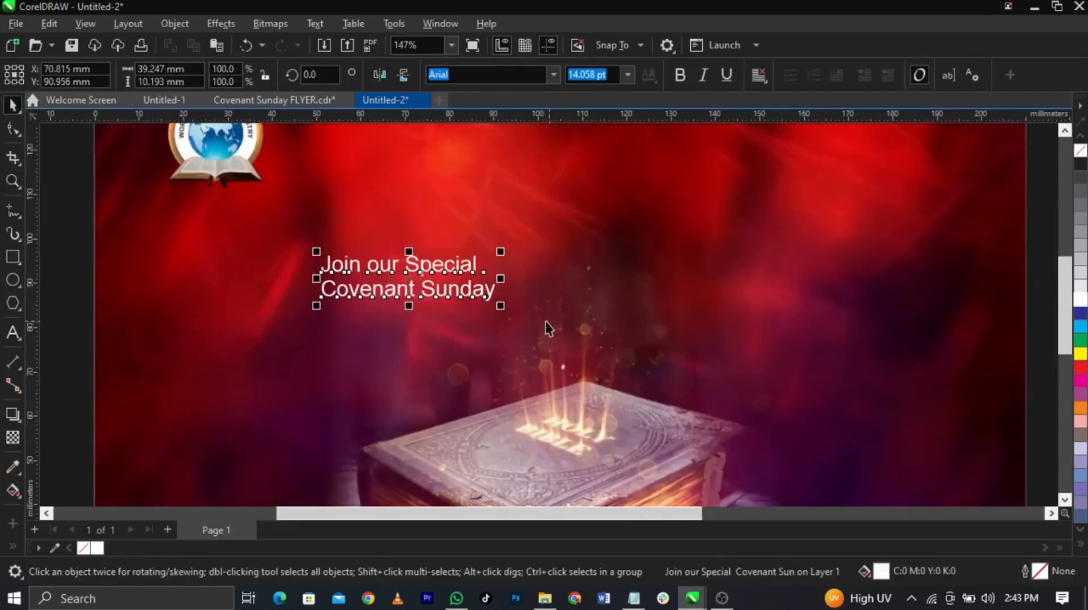
drag(481, 296, 550, 269)
key(ctrl+k)
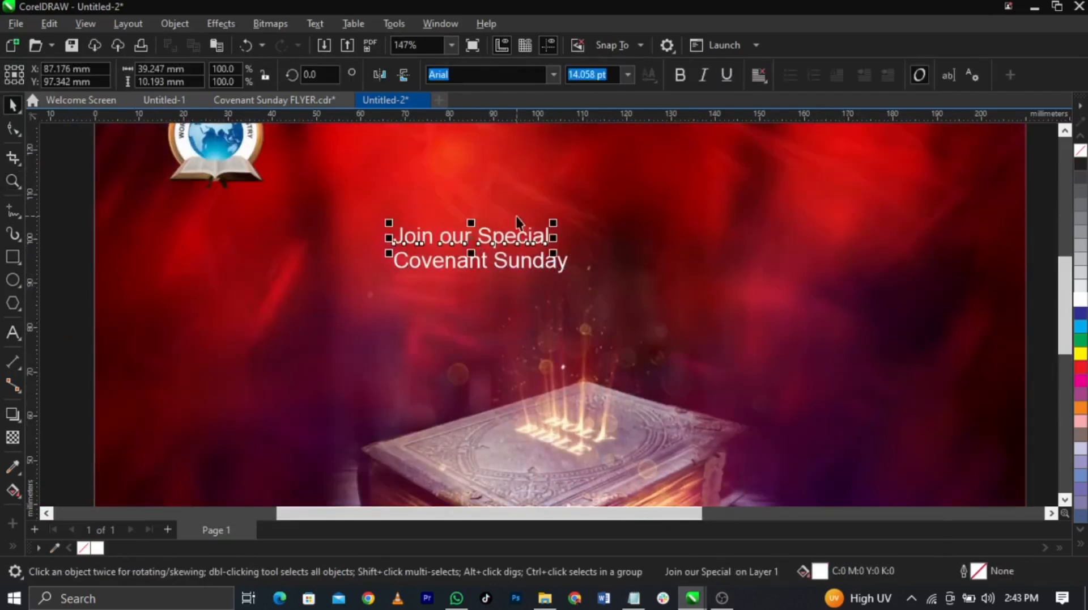
drag(565, 189, 572, 169)
Split the "Covenant Sunday" text onto two lines with a line break between the words.
click(547, 267)
scroll(549, 238, down, 3)
scroll(527, 352, up, 2)
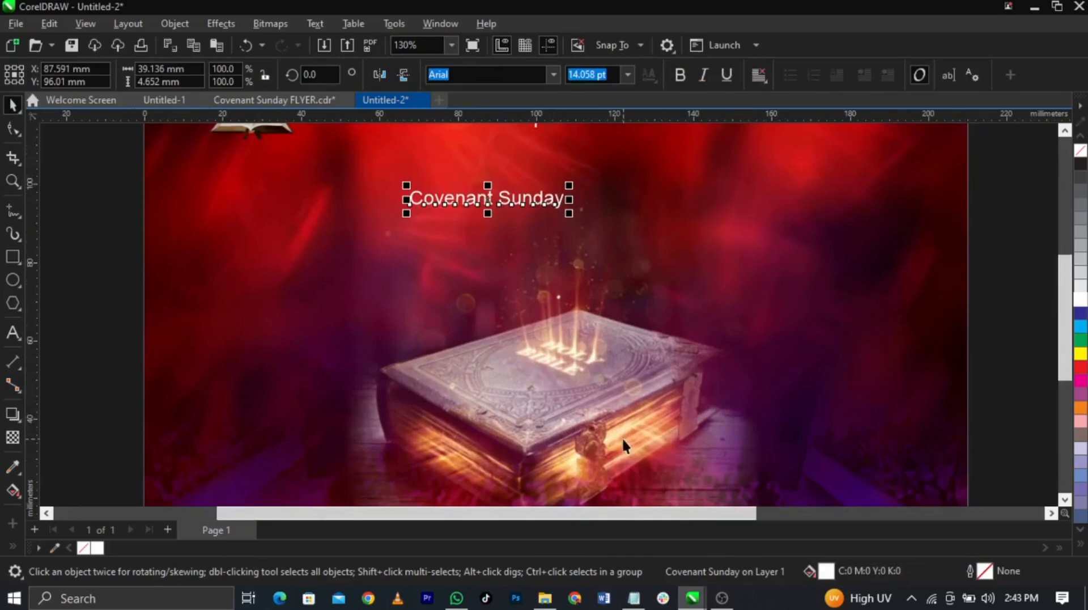
scroll(623, 442, down, 2)
scroll(522, 264, up, 3)
double_click(522, 262)
key(Return)
key(ctrl+space)
Enlarge the two-line Covenant Sunday text to about 34 pt and break it apart into two separate text objects.
scroll(523, 257, down, 2)
scroll(602, 176, up, 1)
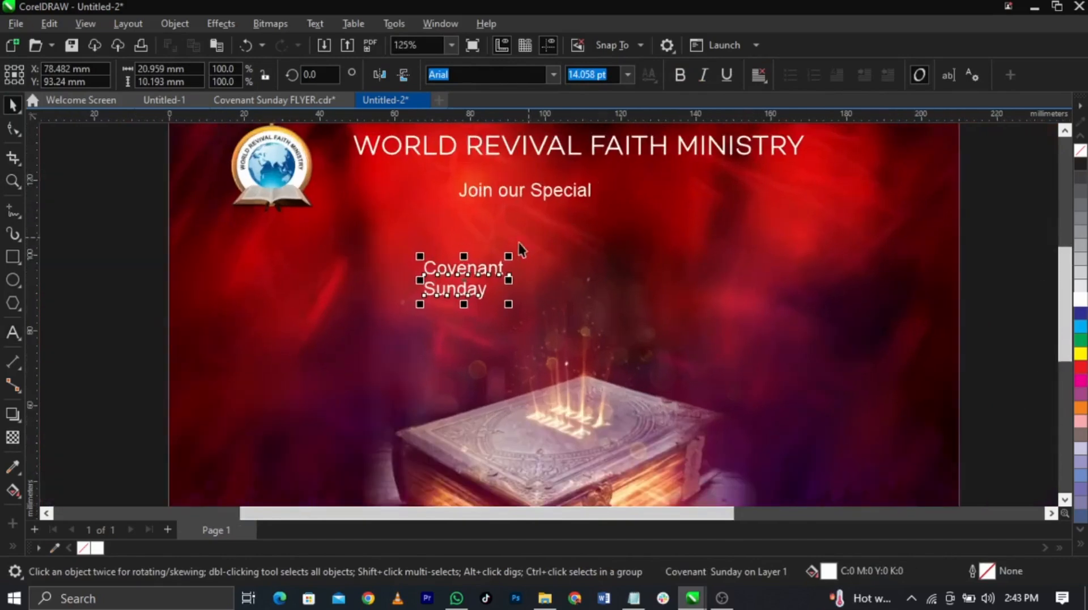
drag(509, 257, 622, 198)
drag(570, 275, 590, 294)
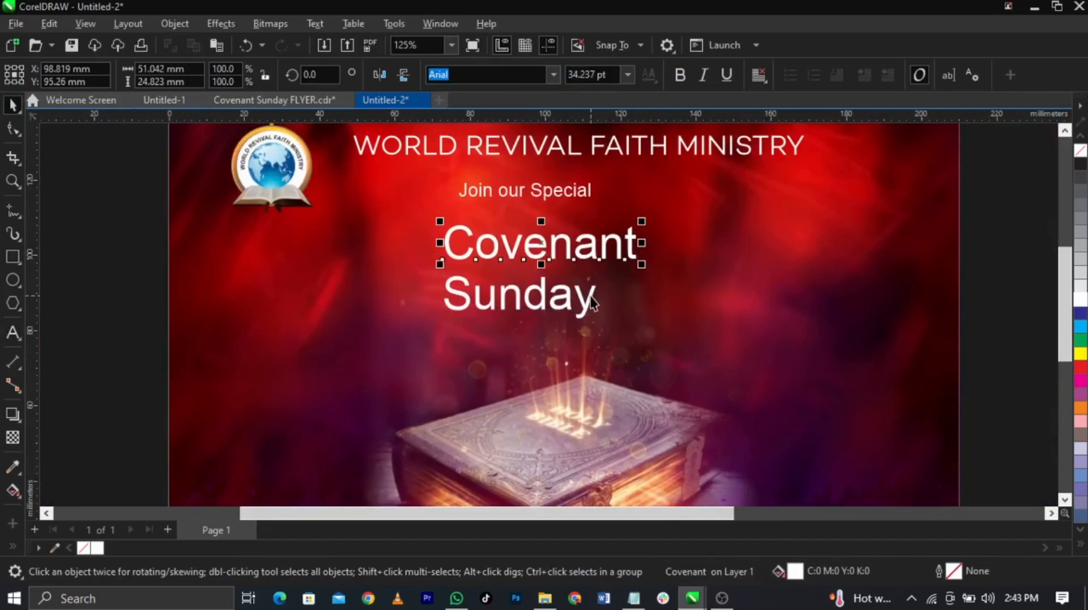
Copy the font name Corporate from the Notepad text file and apply it as the font of "Covenant".
click(633, 600)
scroll(732, 486, down, 1)
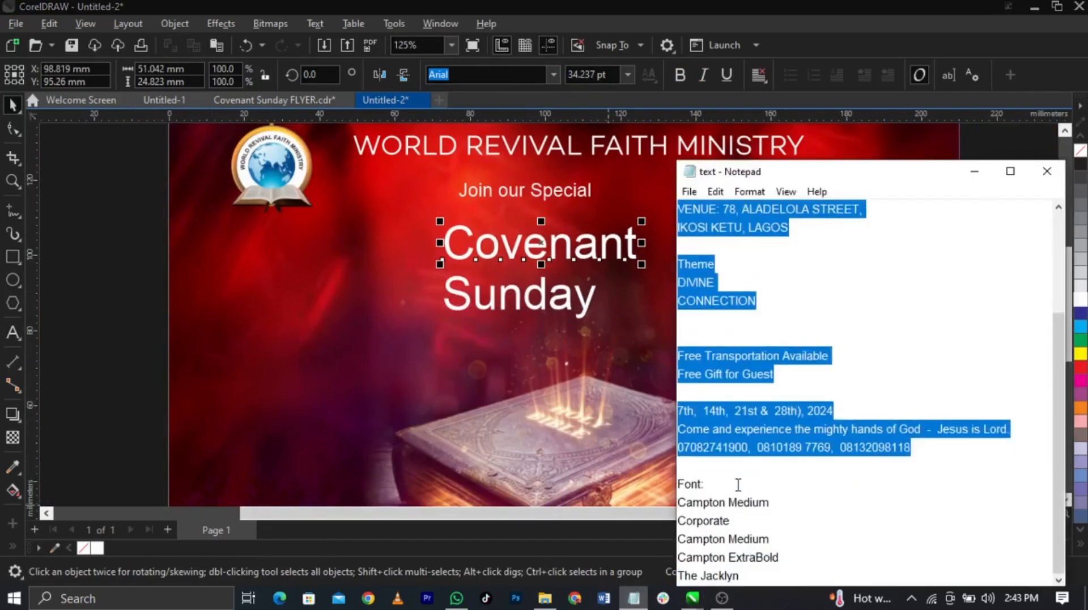
click(731, 485)
drag(745, 524, 681, 524)
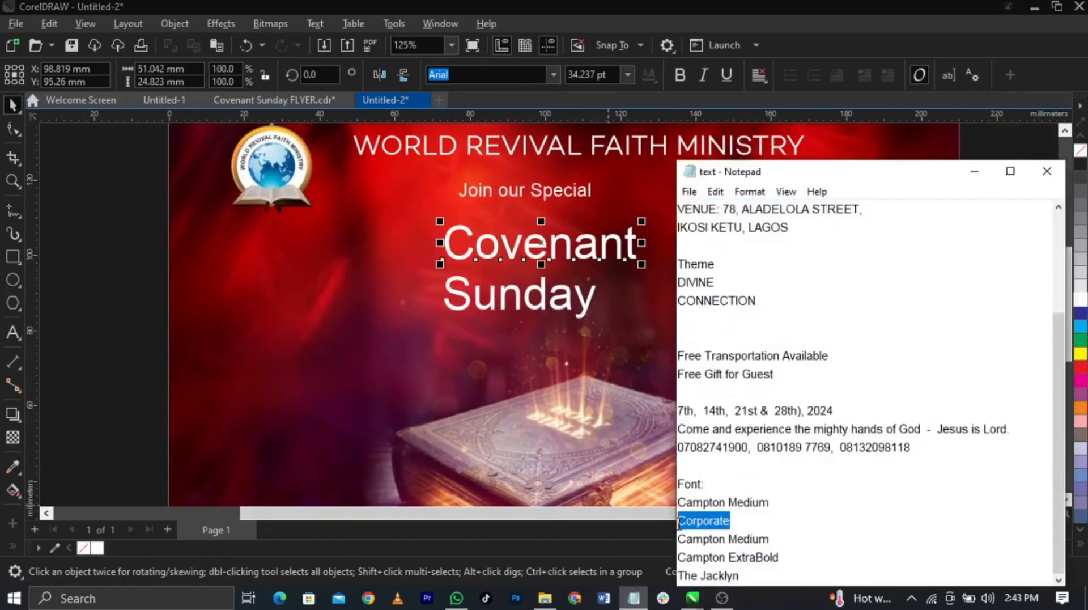
click(601, 314)
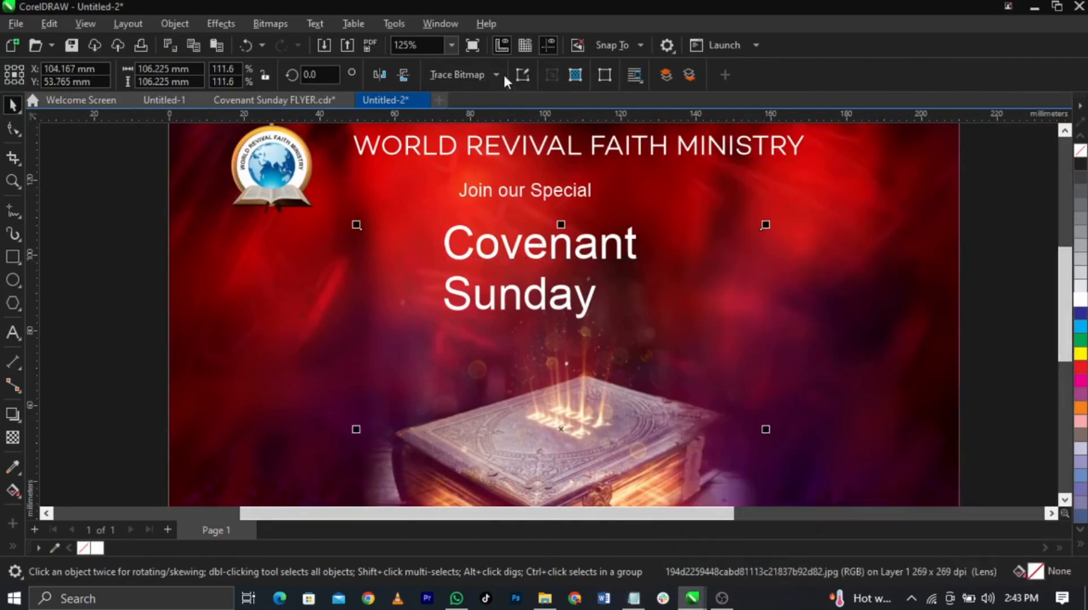
click(574, 258)
key(ctrl+v)
key(Return)
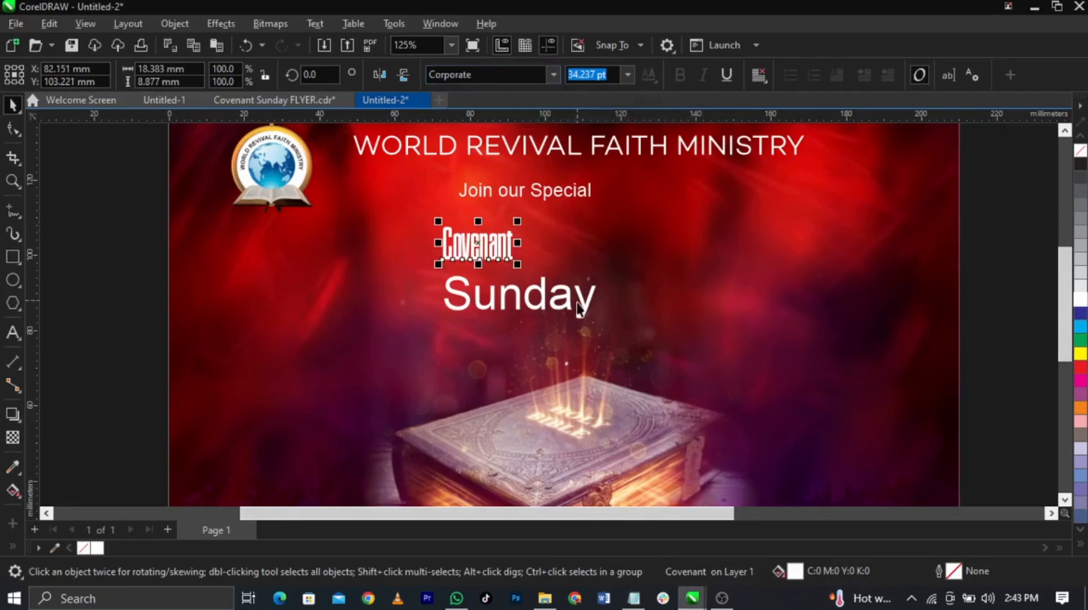
Enlarge "Covenant" to about 70 mm wide and place "Sunday" directly beneath it.
drag(578, 306, 370, 381)
click(514, 254)
drag(517, 264, 671, 298)
drag(317, 369, 522, 322)
Set "Sunday" in Campton Book and change its case to all uppercase.
click(552, 74)
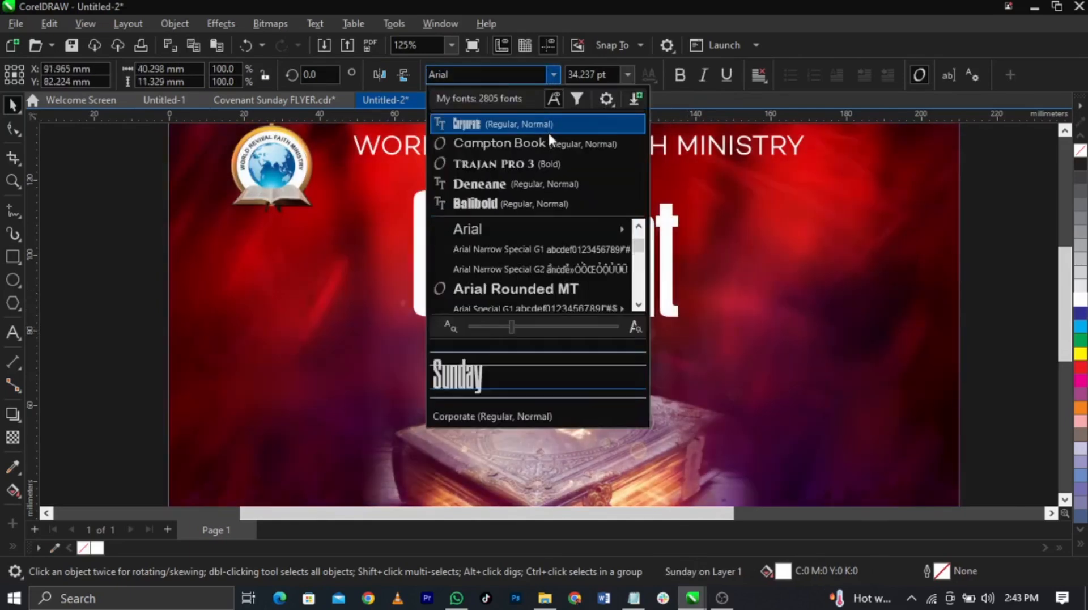
click(550, 140)
double_click(576, 352)
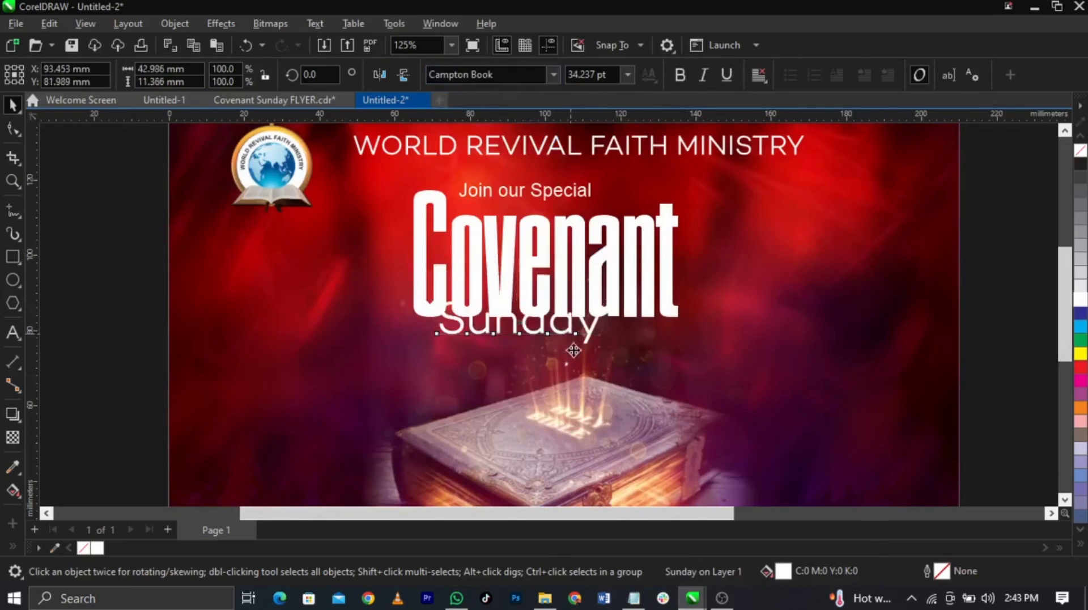
key(ctrl+a)
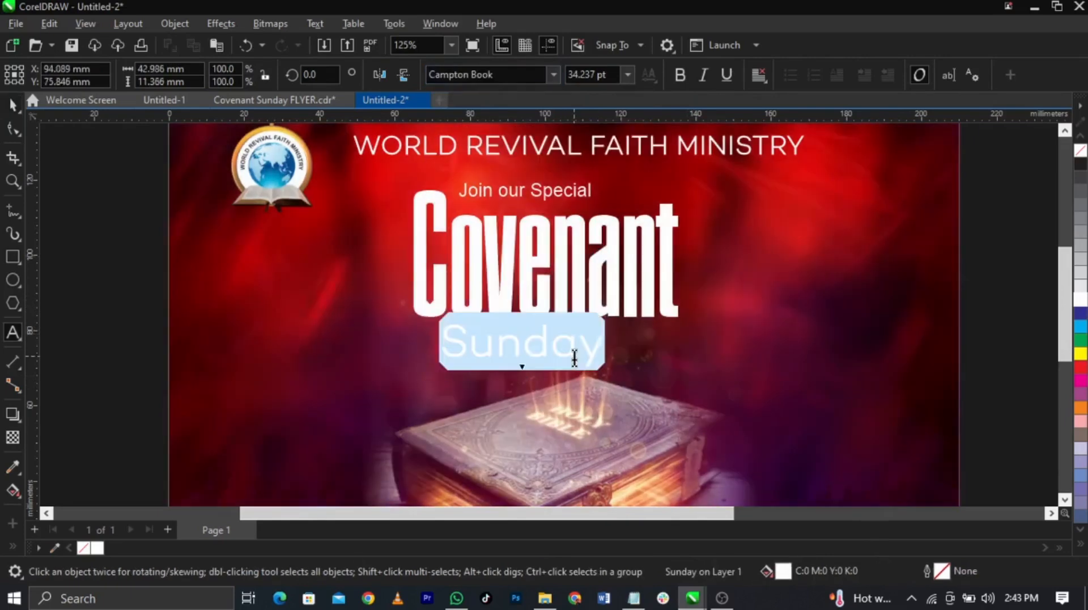
key(shift+F3)
key(Return)
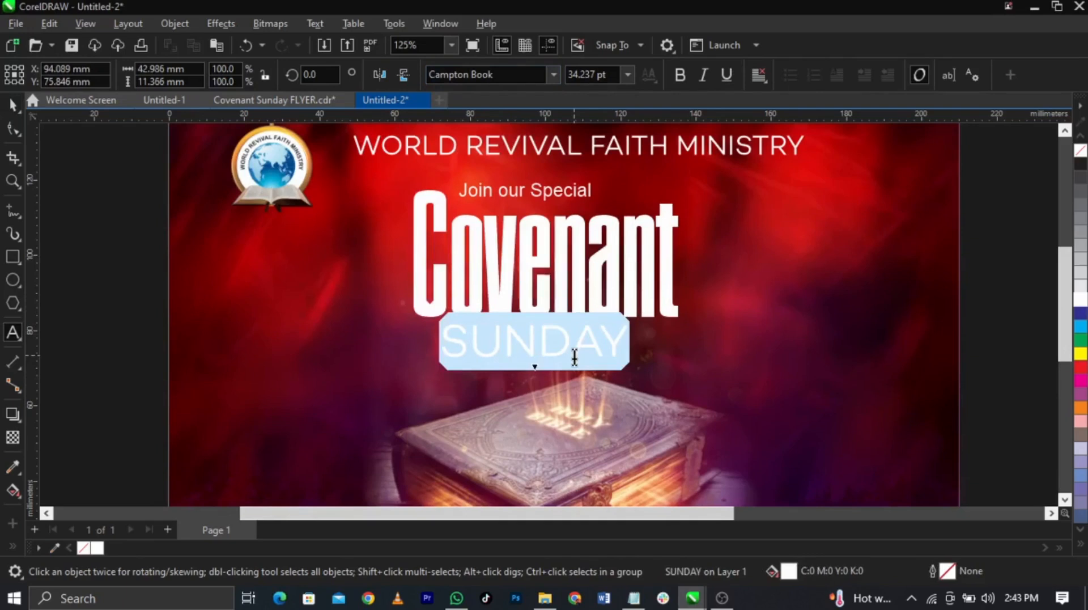
key(ctrl+space)
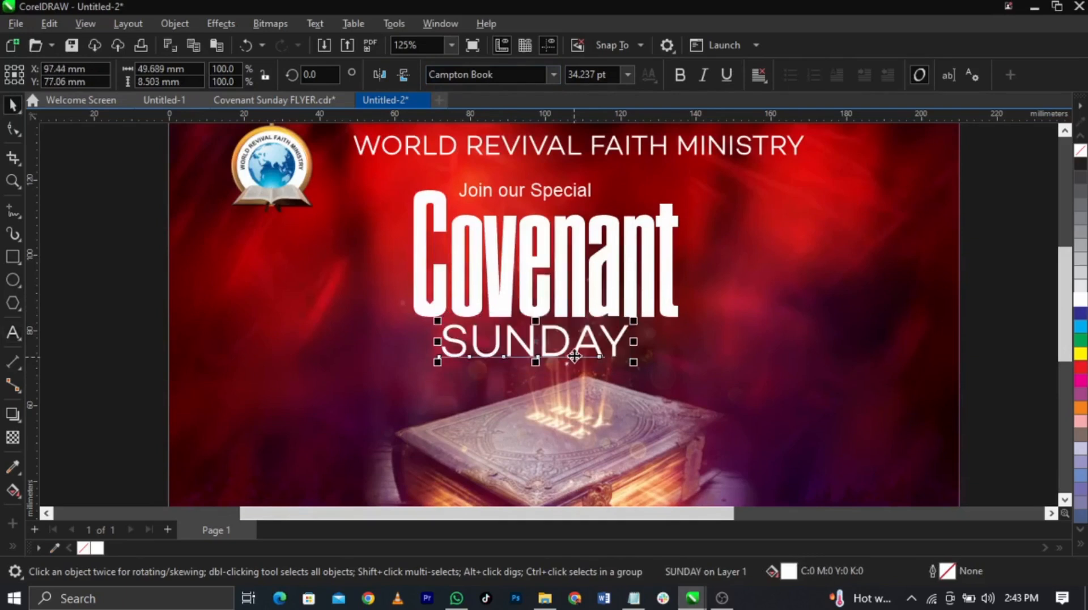
Make SUNDAY bold with tighter letter spacing and enlarge it to about 78 mm wide under "Covenant".
click(681, 74)
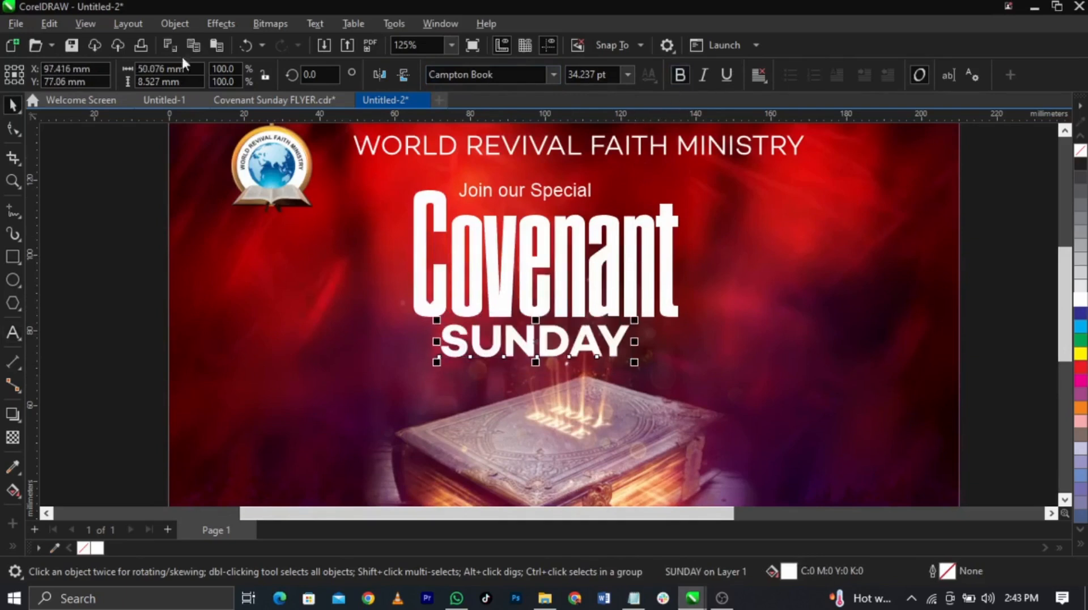
click(11, 129)
drag(619, 372, 675, 362)
key(space)
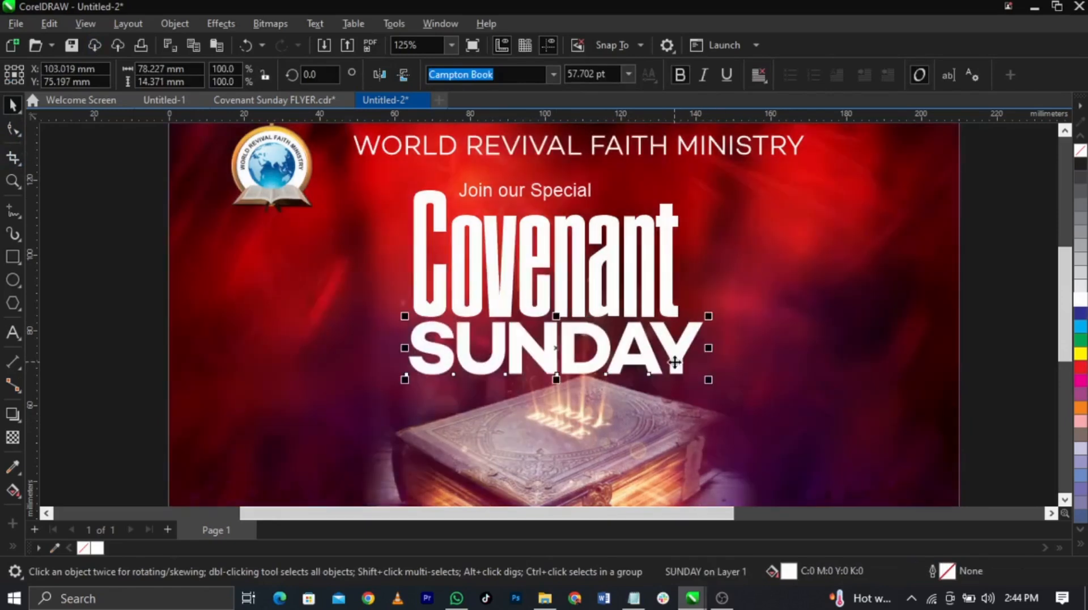
Set the font of SUNDAY to Campton SemiBold and scale it down slightly together with "Covenant".
click(558, 74)
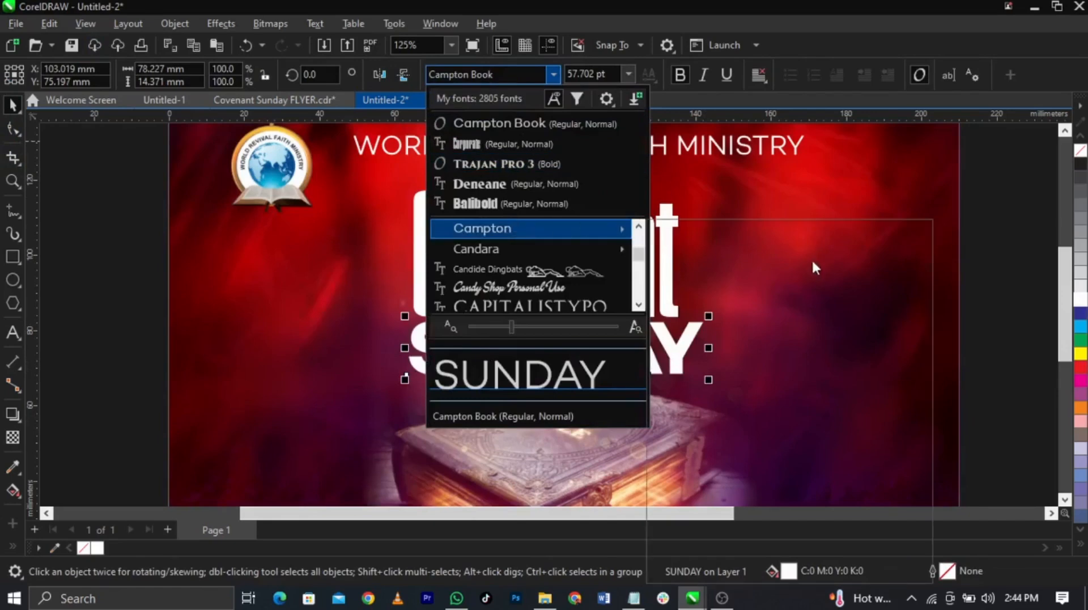
mouse_move(509, 220)
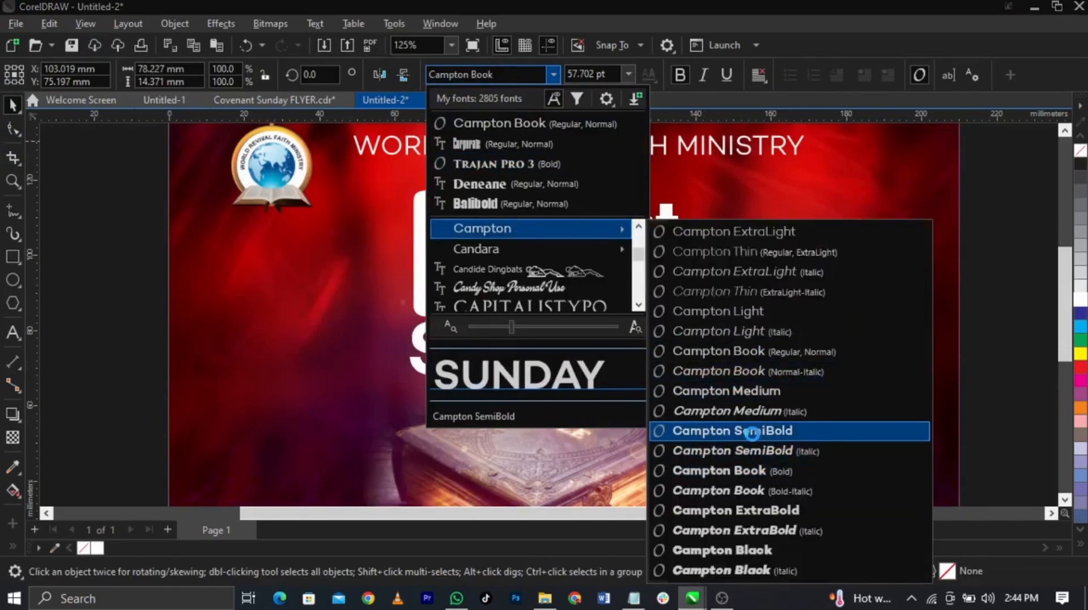
click(752, 432)
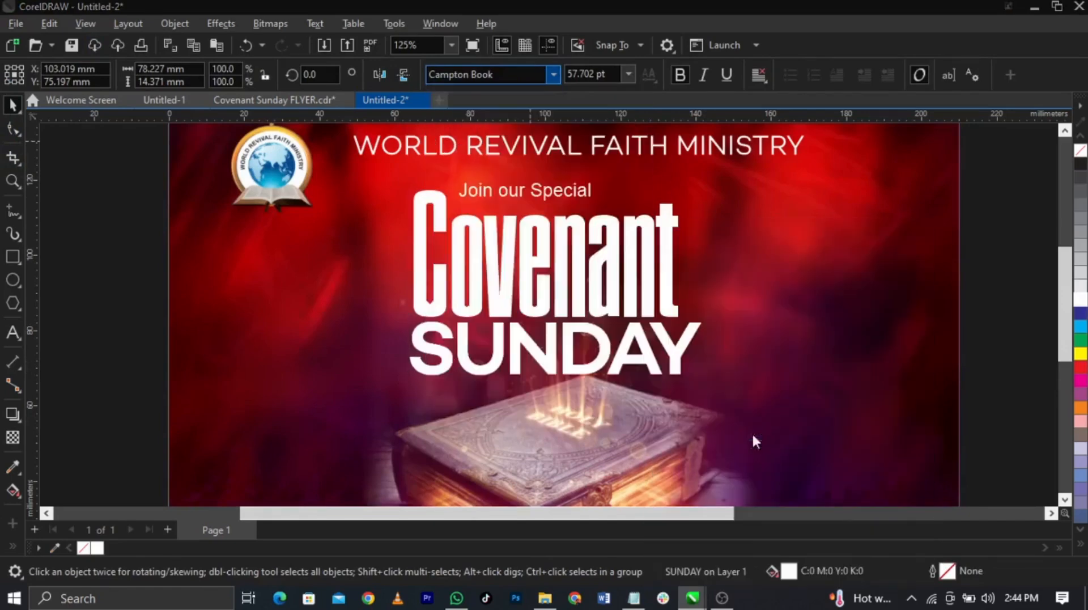
shift+click(671, 294)
drag(706, 380, 695, 373)
Reduce the Bible image to about 99 mm square and position it just below SUNDAY.
click(647, 453)
drag(763, 226, 762, 243)
scroll(486, 353, down, 1)
drag(567, 437, 560, 443)
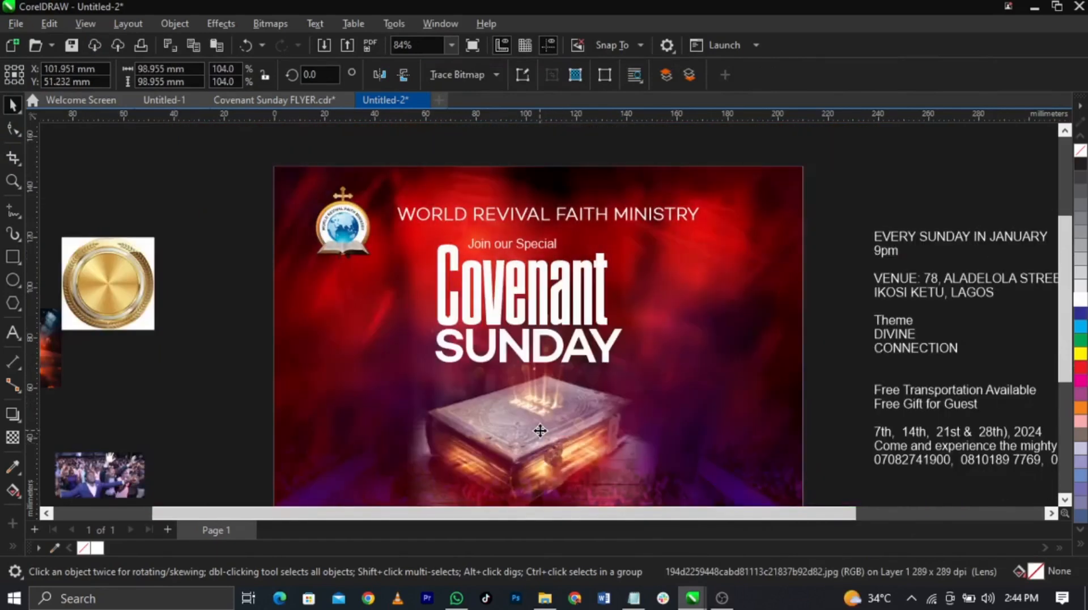
Fill "Join our Special" with yellow and set its font to Campton Book.
scroll(558, 313, up, 2)
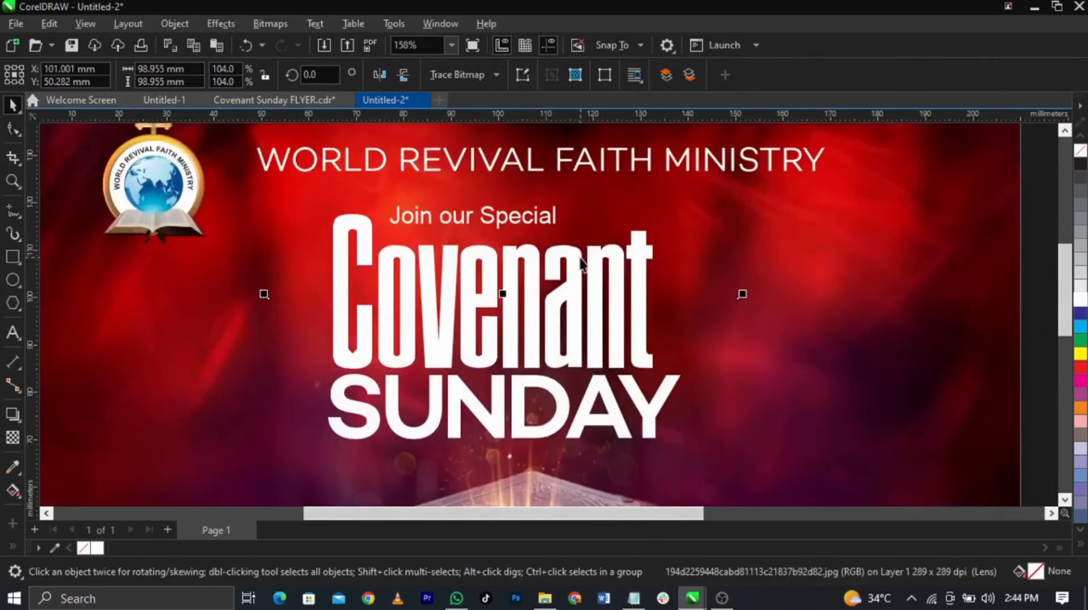
click(544, 227)
click(544, 226)
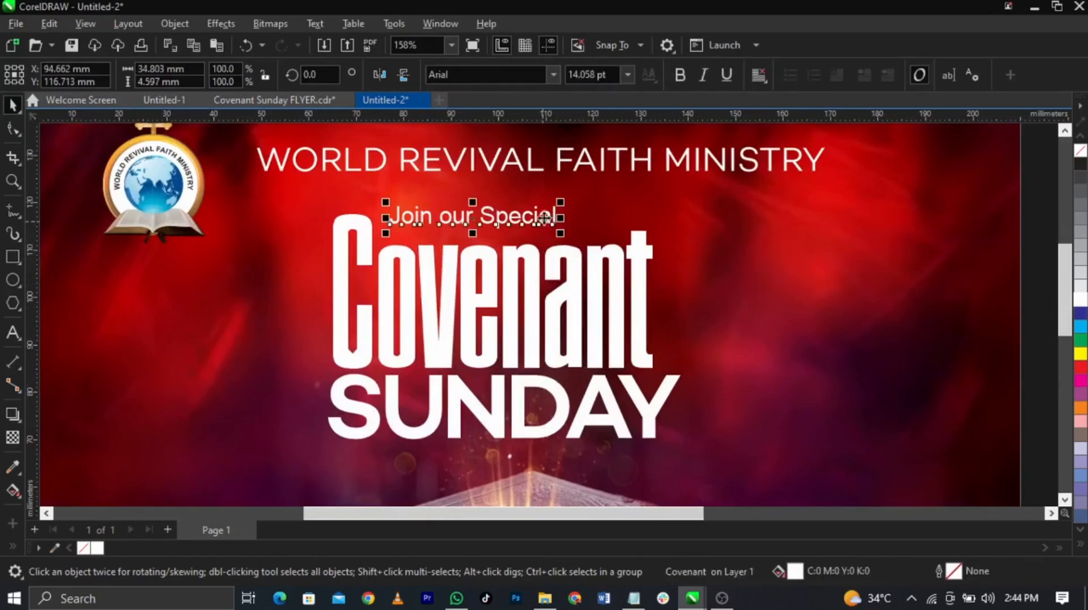
click(1081, 355)
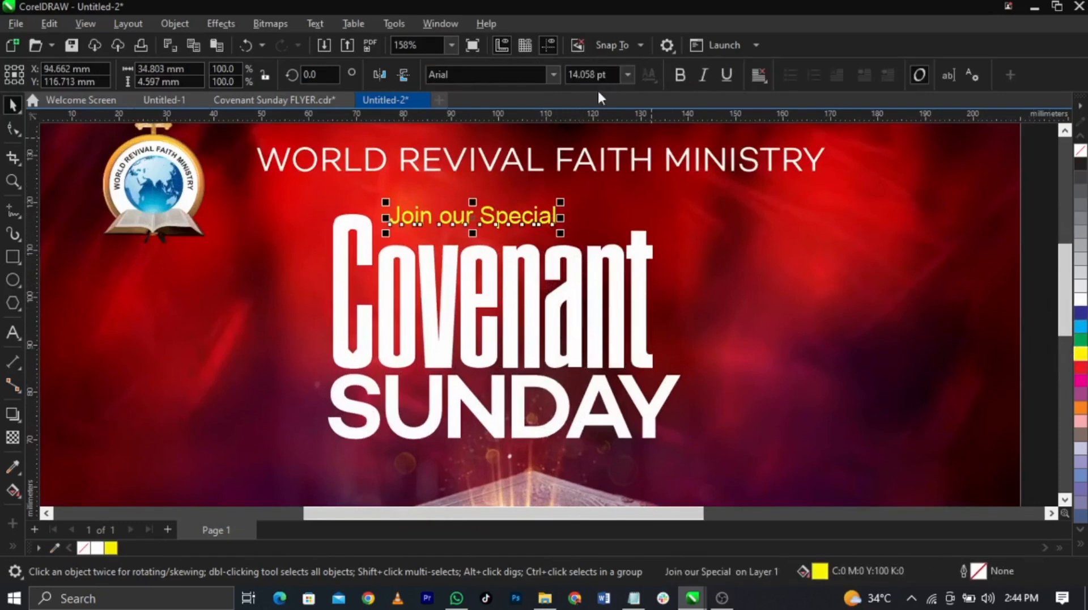
click(555, 74)
click(539, 139)
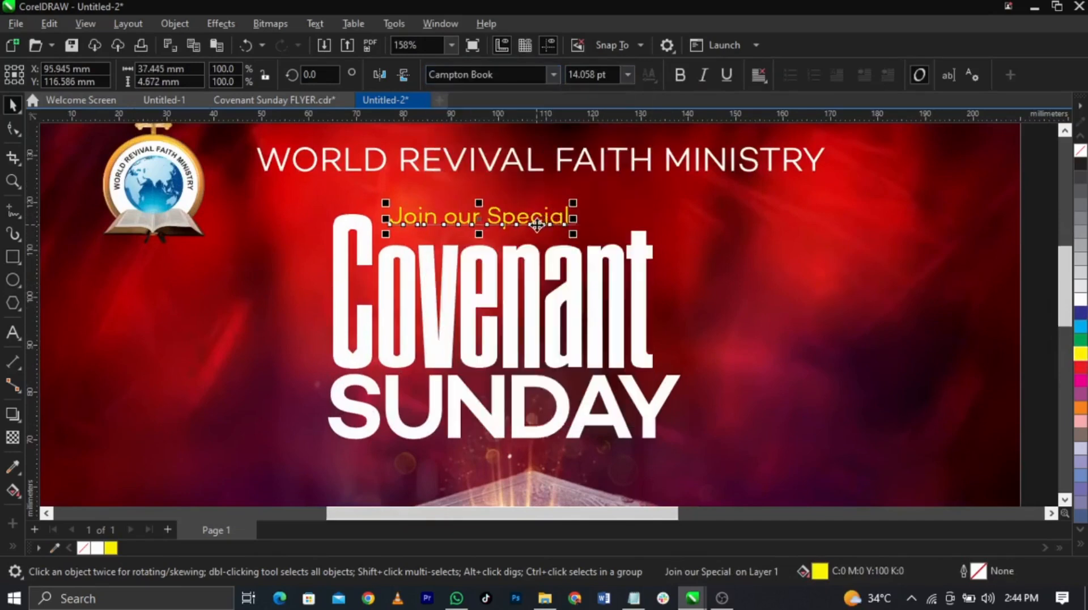
Change "Join our Special" to Campton SemiBold, reduced to about 29 mm wide and tucked beside the C of "Covenant".
scroll(537, 225, up, 3)
click(555, 74)
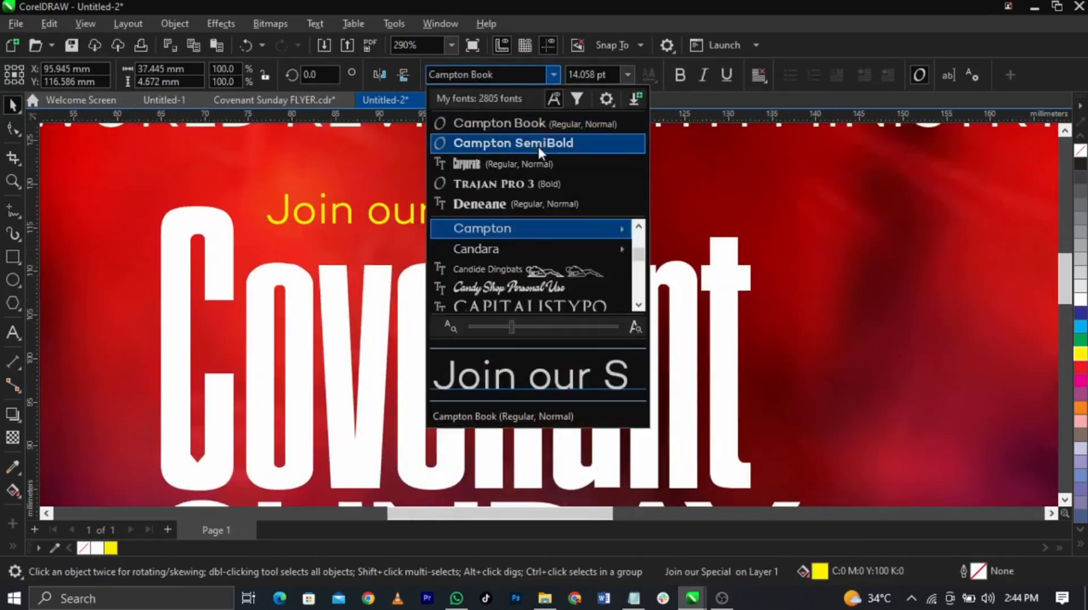
click(539, 145)
drag(600, 237, 528, 262)
scroll(527, 231, down, 1)
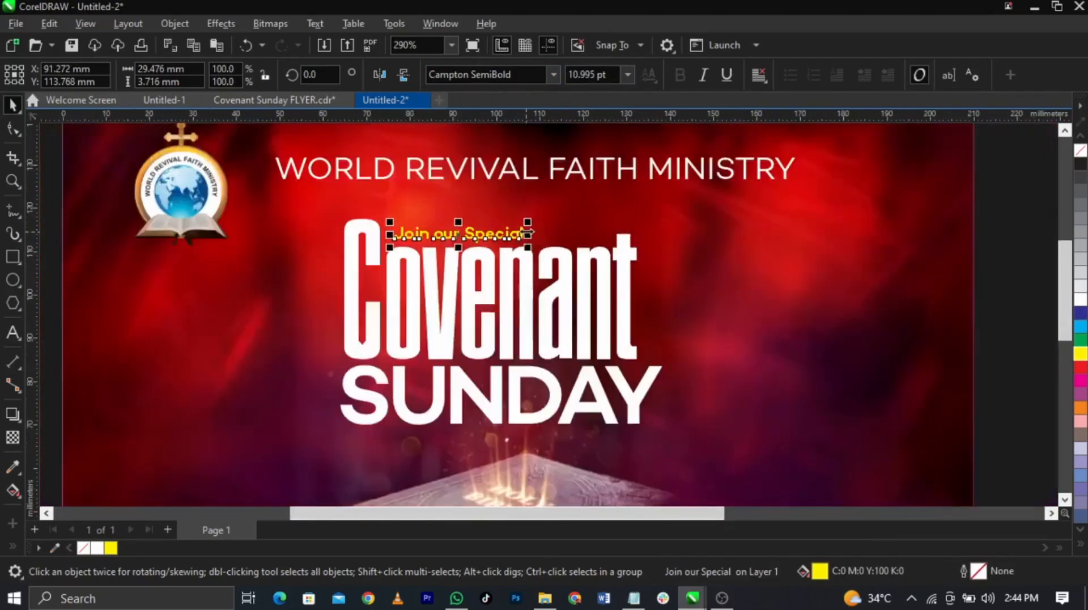
Cut "EVERY SUNDAY IN JANUARY 9pm" out of the text block and paste it as separate text above the block, beside the page.
scroll(527, 232, down, 4)
click(886, 256)
double_click(879, 220)
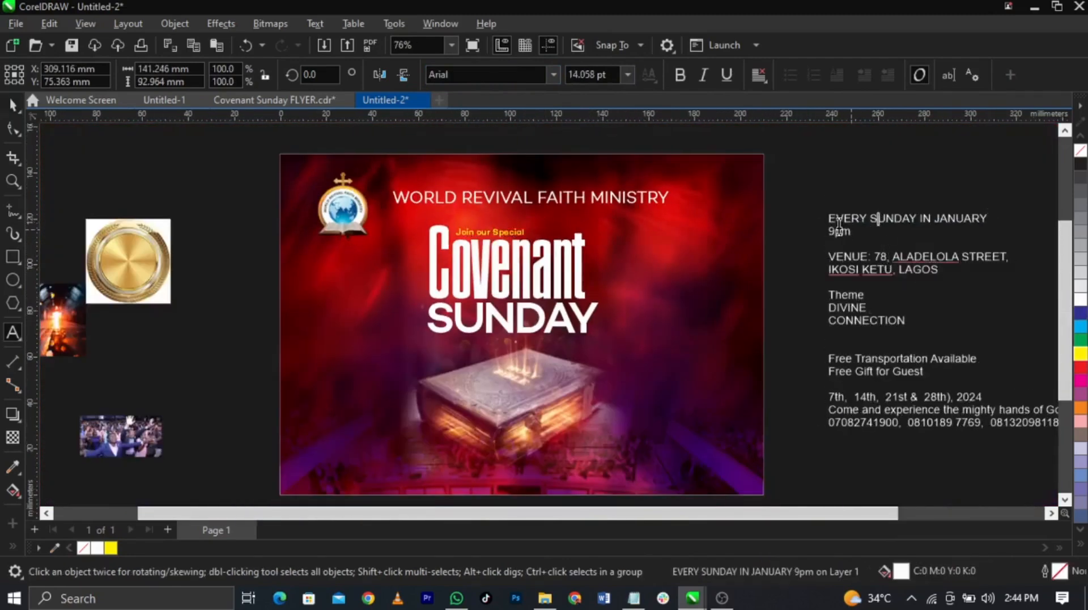
drag(829, 218, 785, 182)
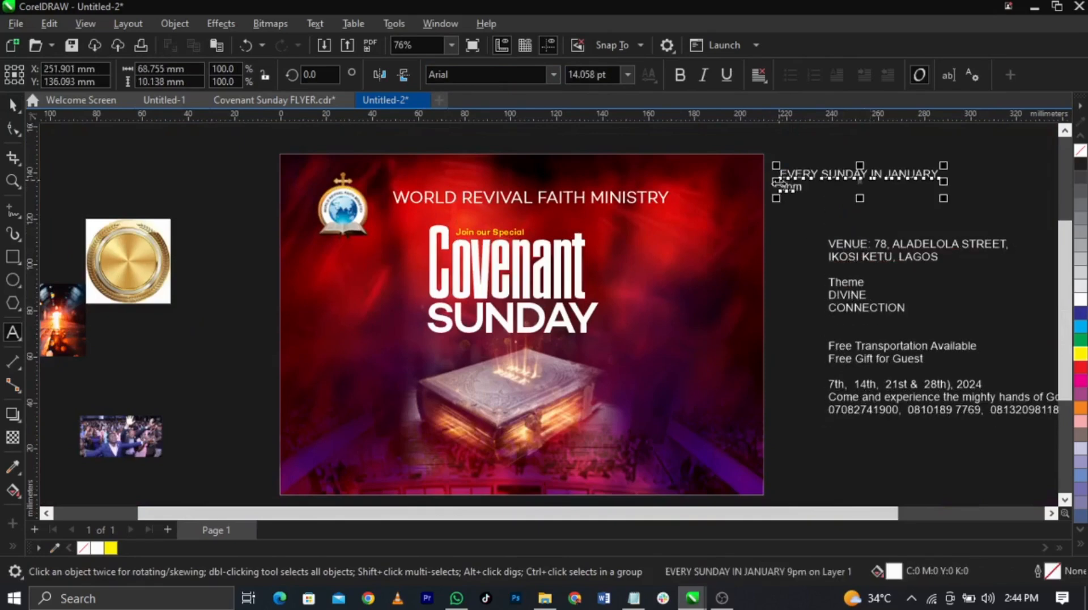
scroll(848, 254, up, 1)
click(762, 243)
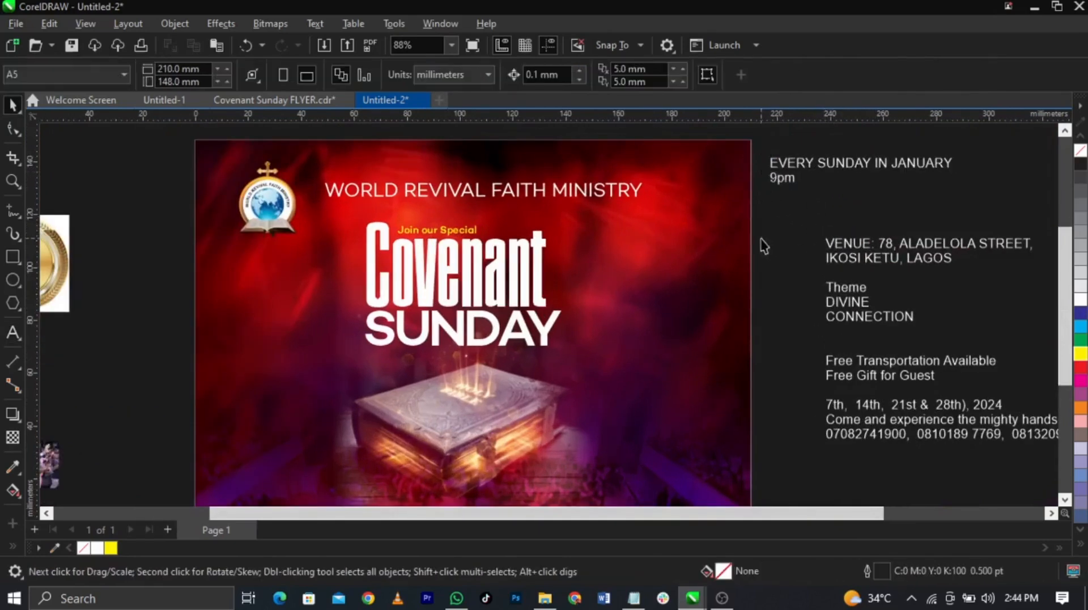
Duplicate SUNDAY just below and beyond its end, and retype the copy as "SERVICE".
key(ctrl+a)
key(Escape)
key(z)
scroll(423, 268, down, 2)
drag(257, 208, 901, 432)
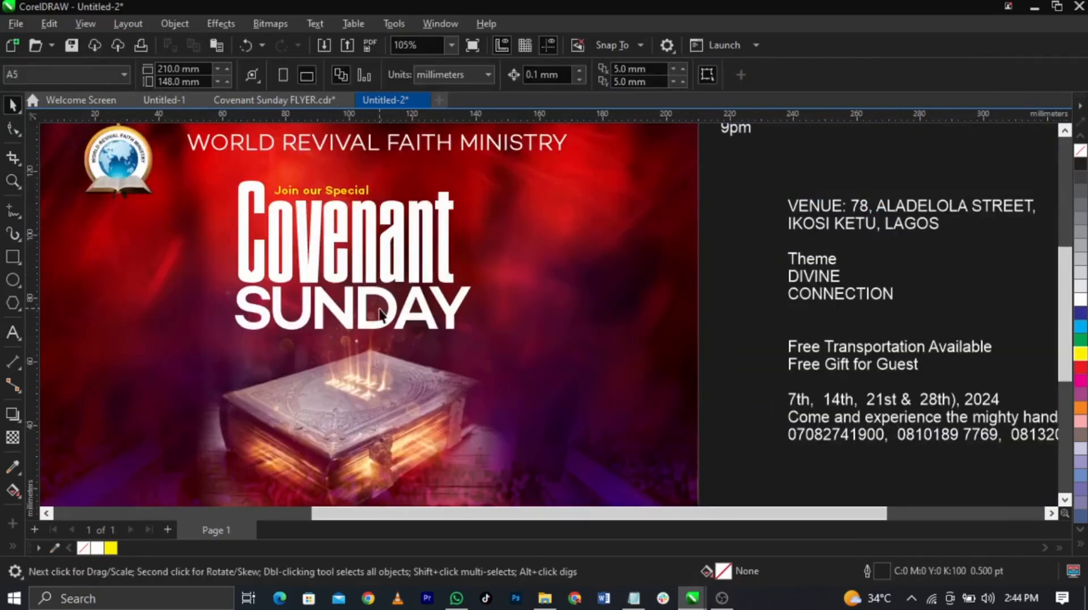
drag(389, 311, 517, 372)
right_click(517, 372)
double_click(520, 368)
key(ctrl+a)
text(SERVICE)
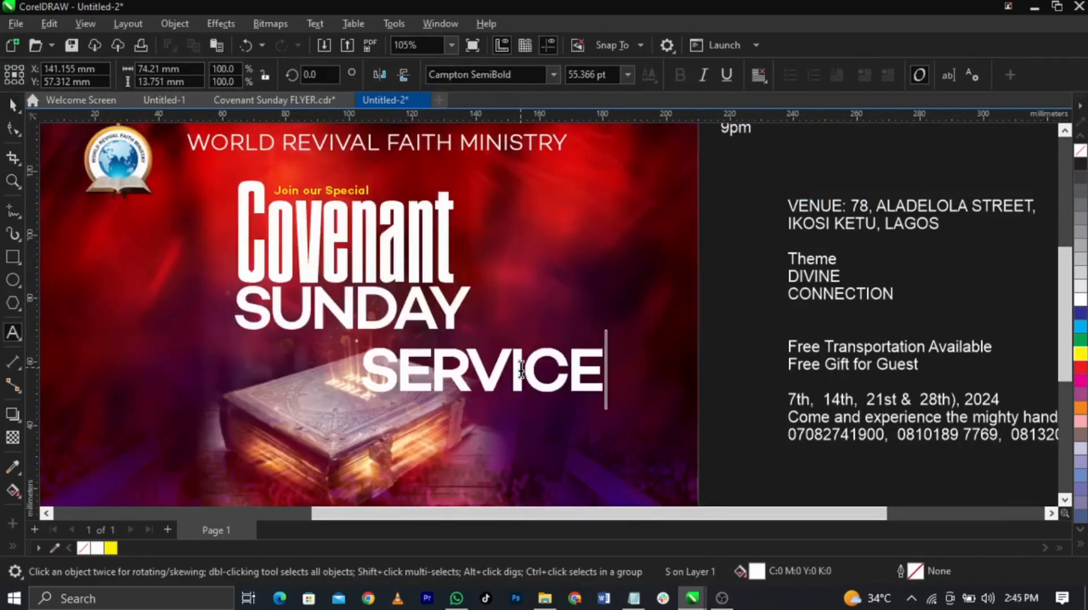
Reduce "SERVICE" to about 49 mm wide and set its font to Agency FB.
key(ctrl+space)
drag(609, 397, 523, 406)
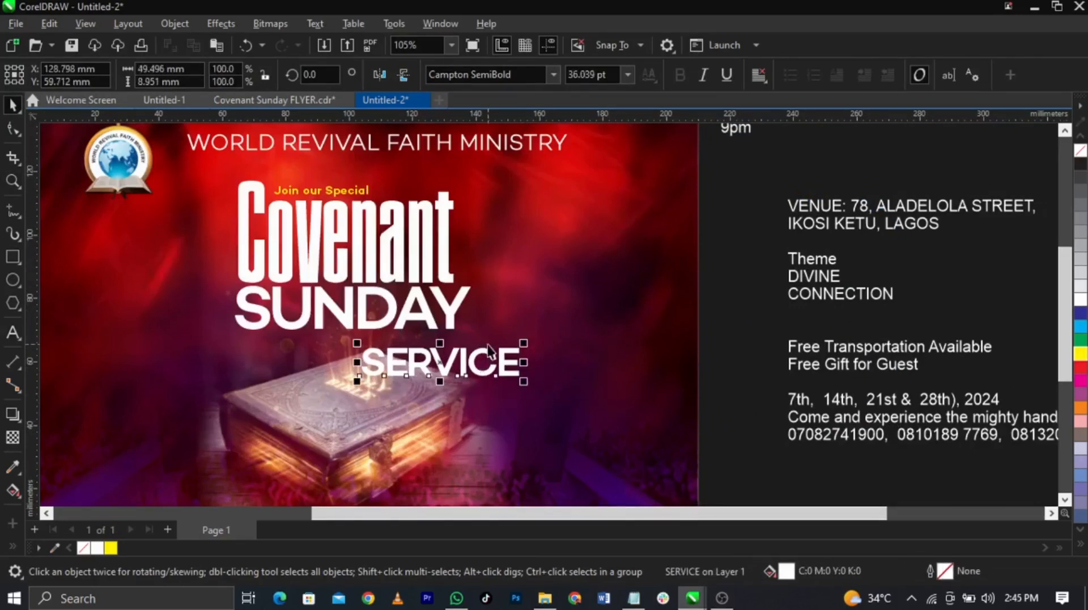
click(527, 75)
text(Agency FB)
key(Return)
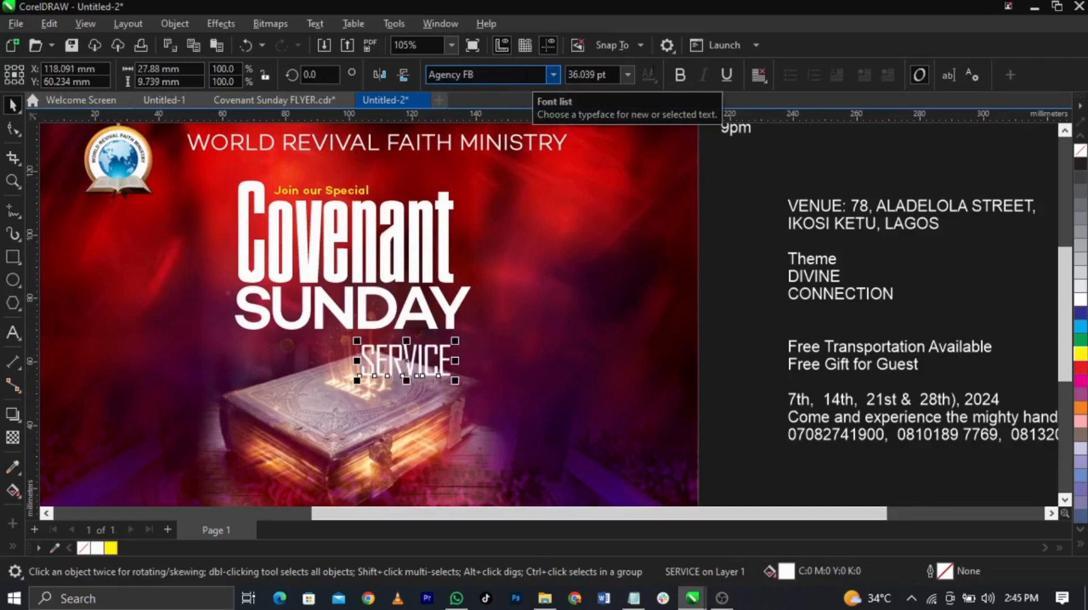
Make the word "SERVICE" bold and convert it to title case.
double_click(428, 358)
key(ctrl+a)
key(shift+F3)
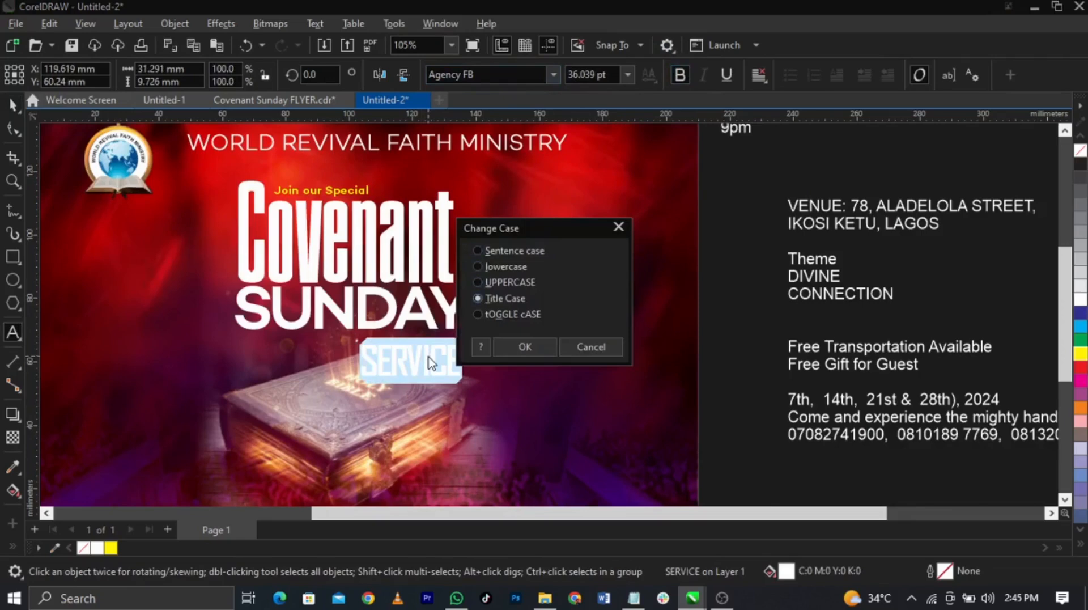
key(Return)
key(ctrl+space)
Move "Service" up beside the Y of SUNDAY, roughly on the same baseline.
drag(429, 359, 546, 309)
key(ctrl+z)
click(437, 368)
drag(437, 367, 552, 320)
scroll(552, 320, up, 4)
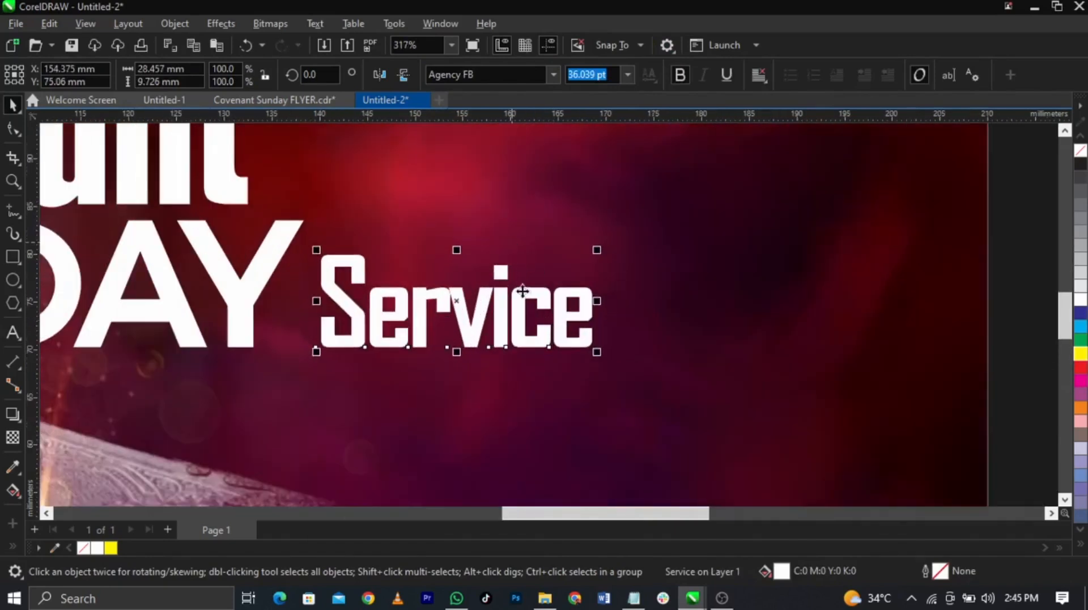
drag(526, 294, 530, 294)
Set "Service" in Corporate with wider letter spacing, enlarged to about 22 mm wide and tucked against the Y of SUNDAY.
click(553, 75)
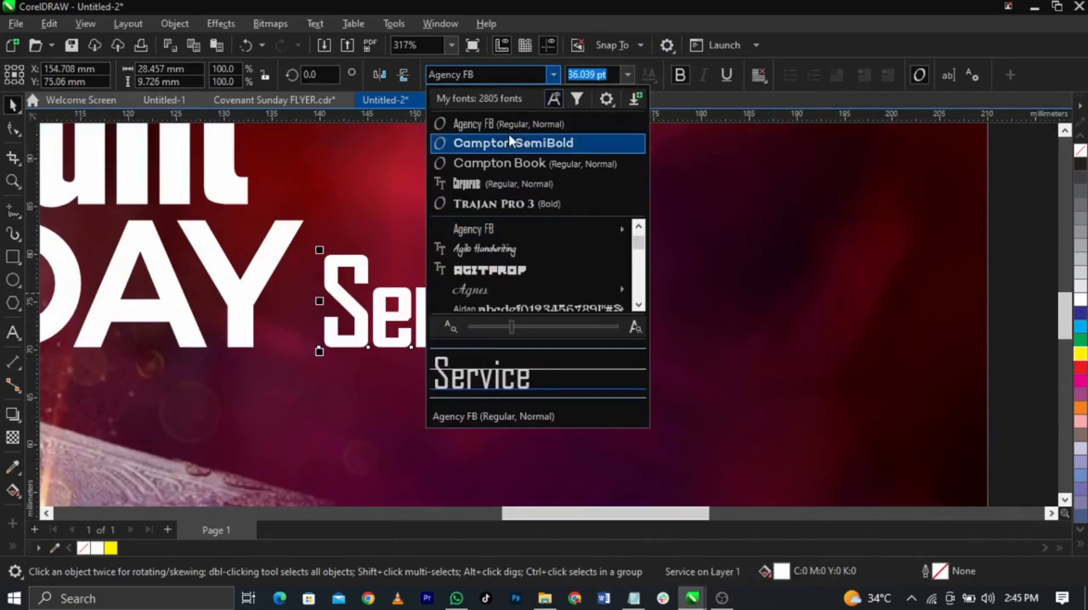
click(522, 182)
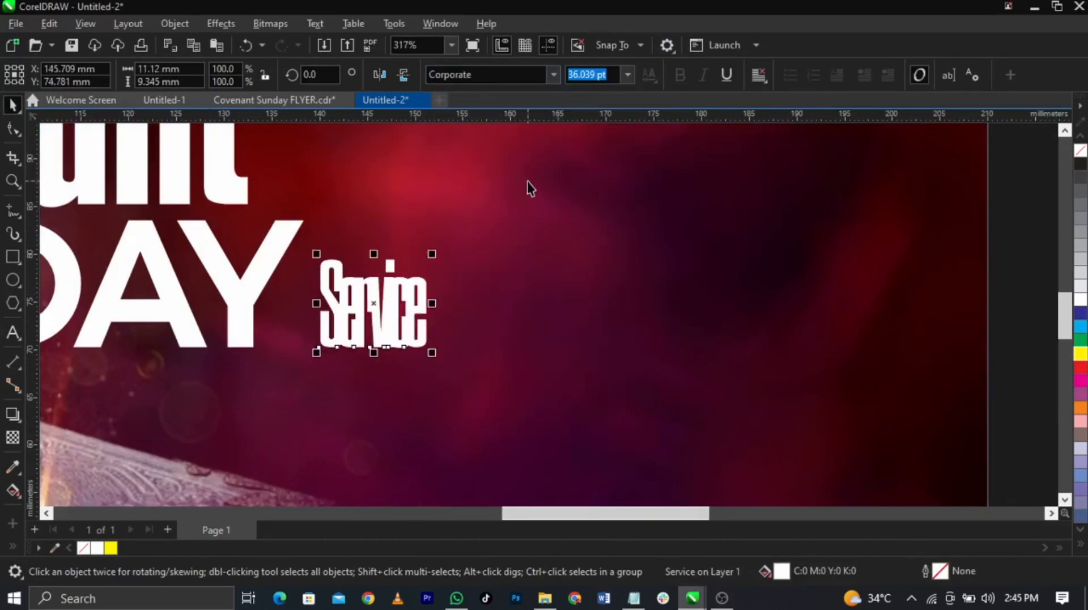
click(11, 130)
drag(434, 355, 479, 358)
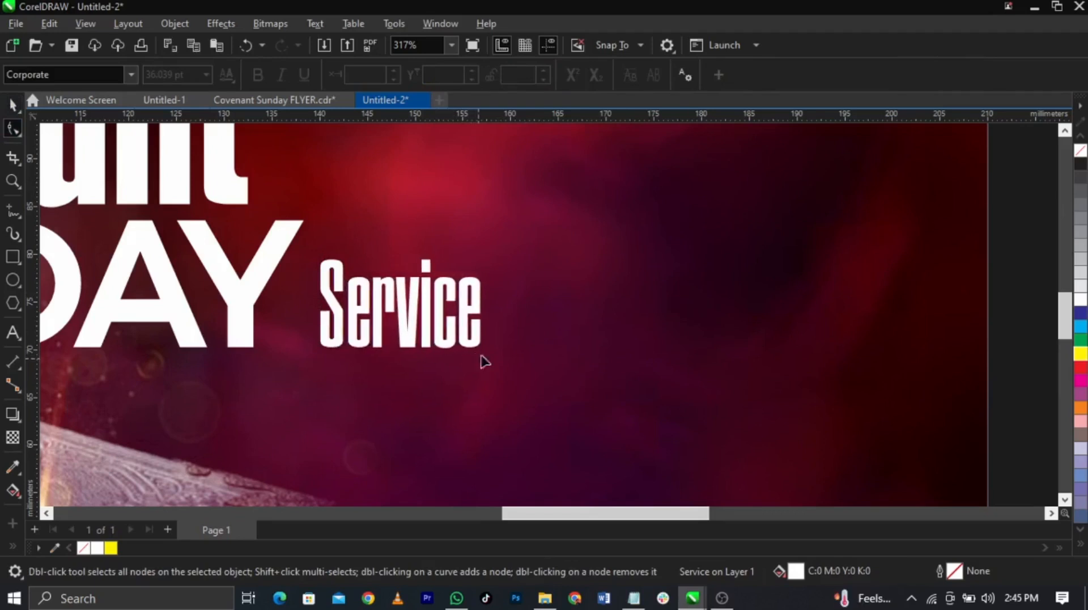
key(space)
drag(491, 250, 509, 281)
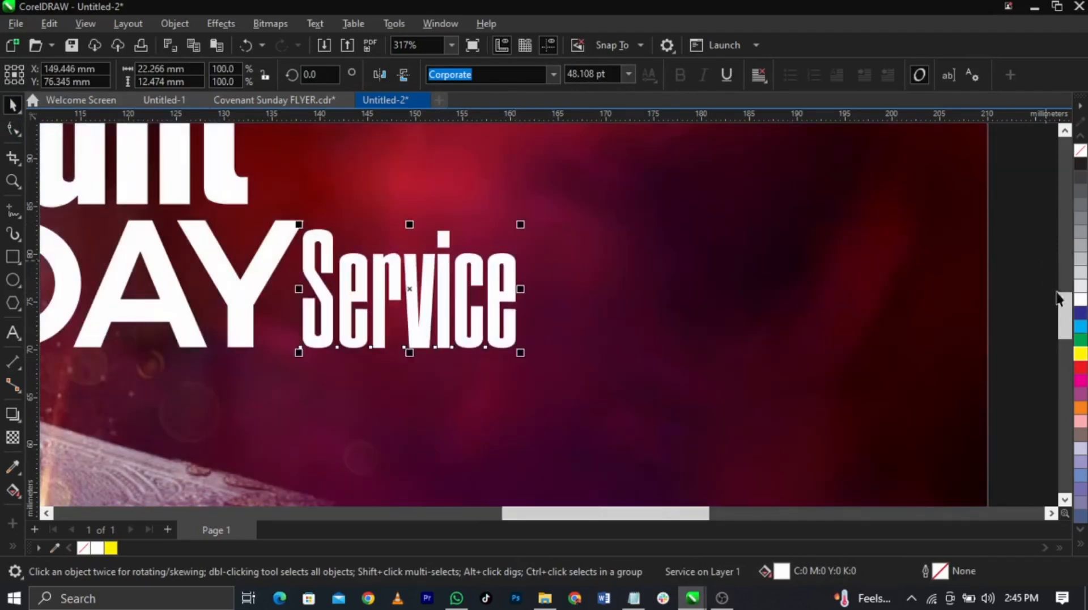
Fill "Service" with yellow and align its bottom with SUNDAY.
click(1082, 354)
shift+click(260, 267)
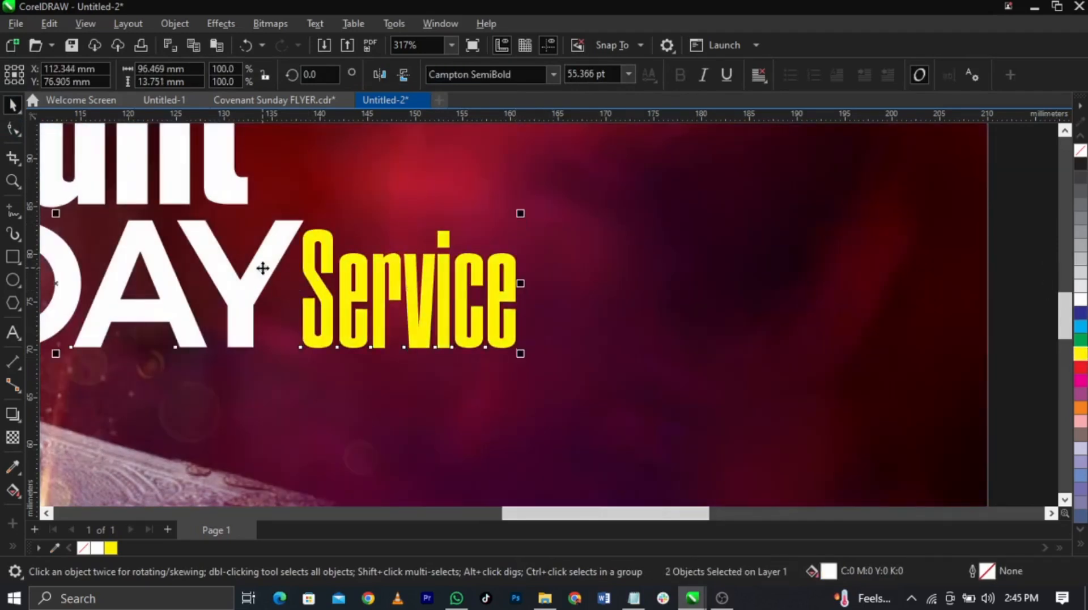
scroll(697, 311, down, 3)
click(822, 311)
scroll(435, 276, down, 1)
key(z)
drag(228, 152, 938, 469)
key(space)
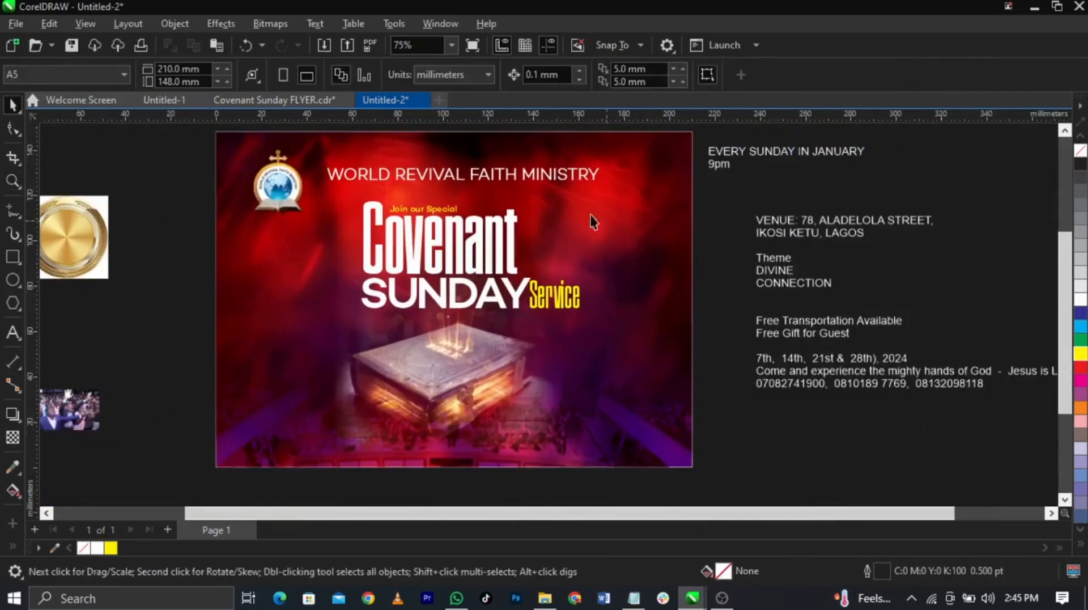
Draw a vertical rectangle about 31 × 76 mm from the page's top edge down over "Service".
scroll(555, 213, up, 1)
click(19, 255)
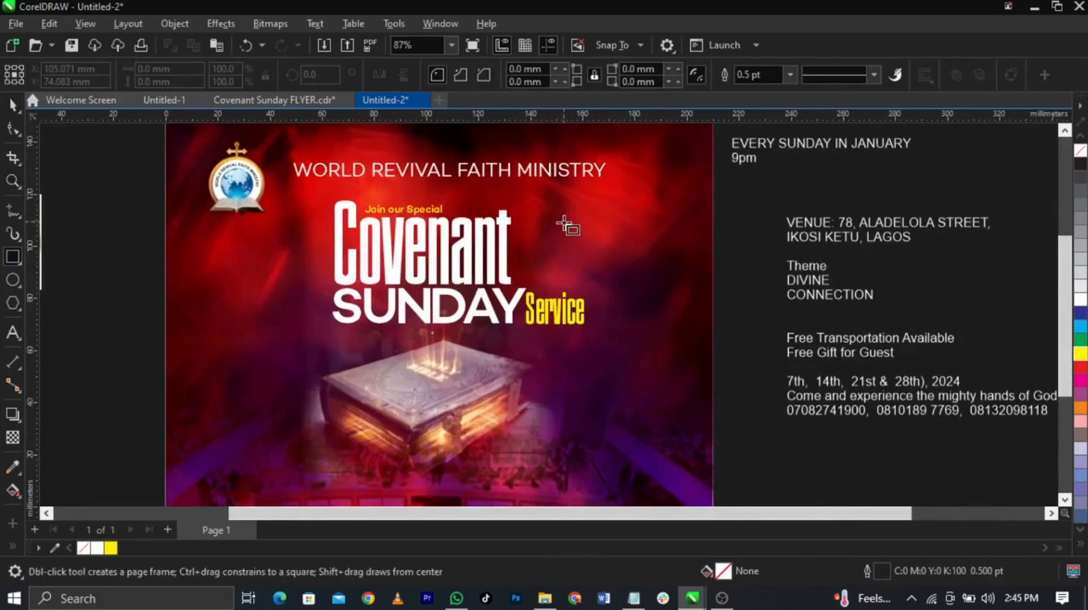
scroll(566, 222, down, 1)
drag(536, 136, 607, 284)
key(space)
scroll(609, 261, up, 7)
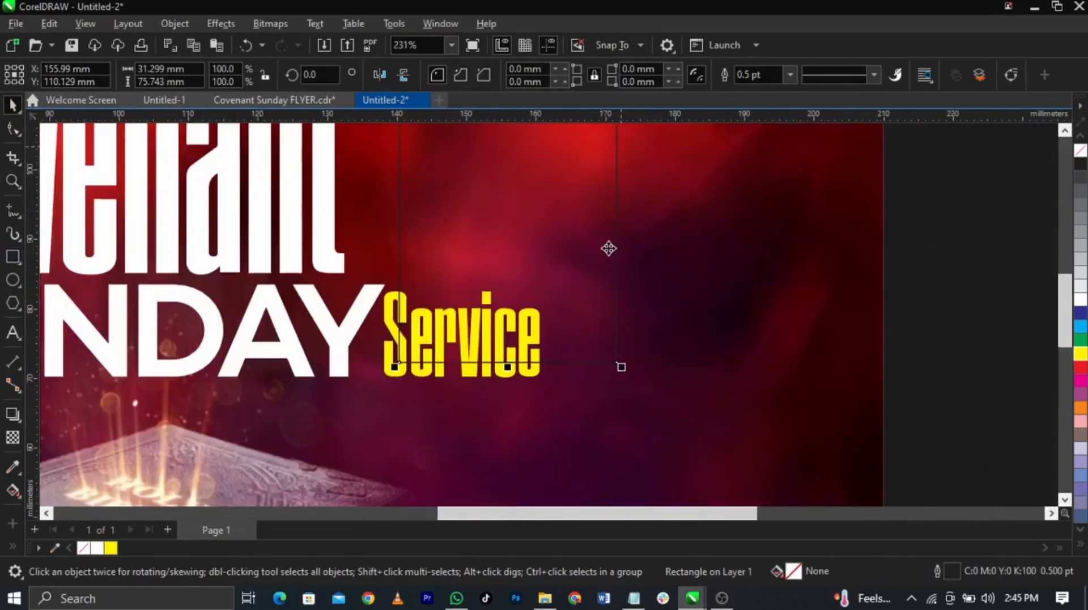
Narrow the rectangle to about 29 mm and extend its lower edge just below "Service", about 79 mm tall.
scroll(608, 249, down, 3)
drag(618, 158, 608, 160)
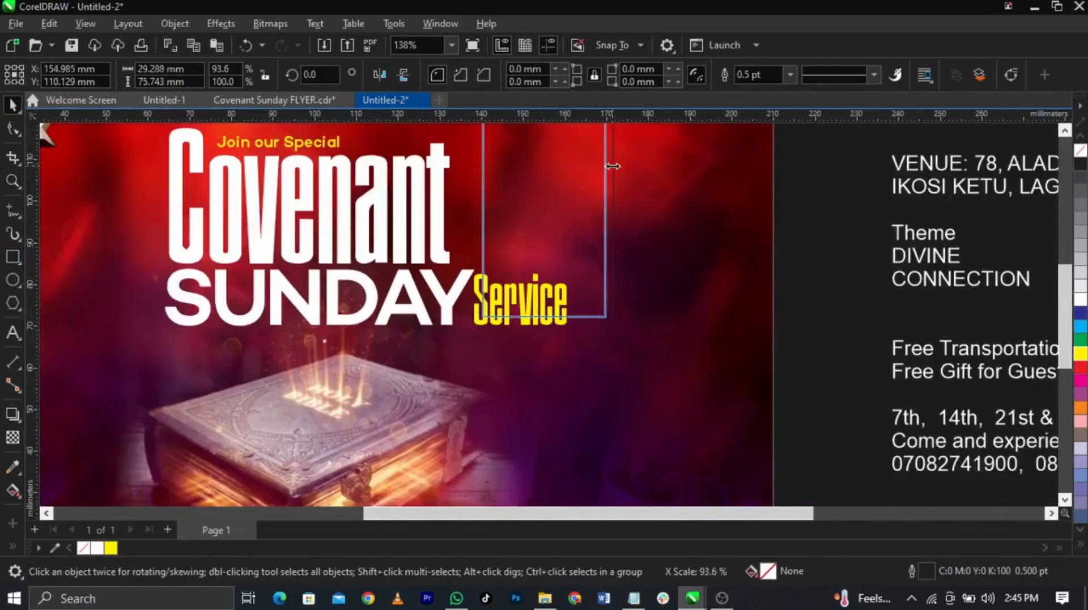
scroll(536, 332, up, 1)
scroll(536, 331, up, 7)
drag(563, 312, 565, 360)
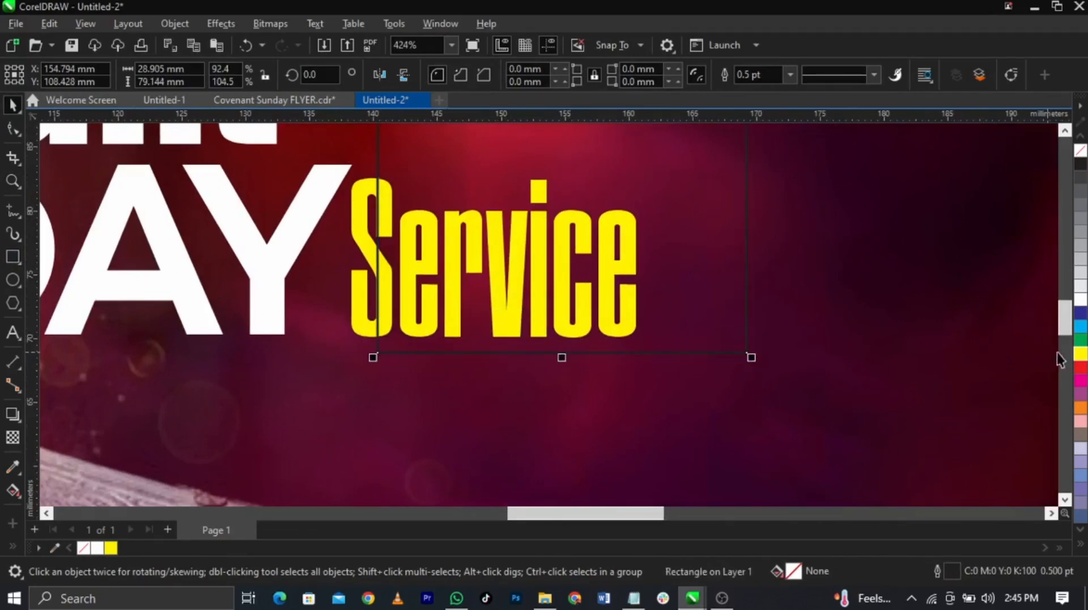
Fill the vertical rectangle with yellow and remove its outline.
click(1081, 356)
scroll(595, 294, down, 4)
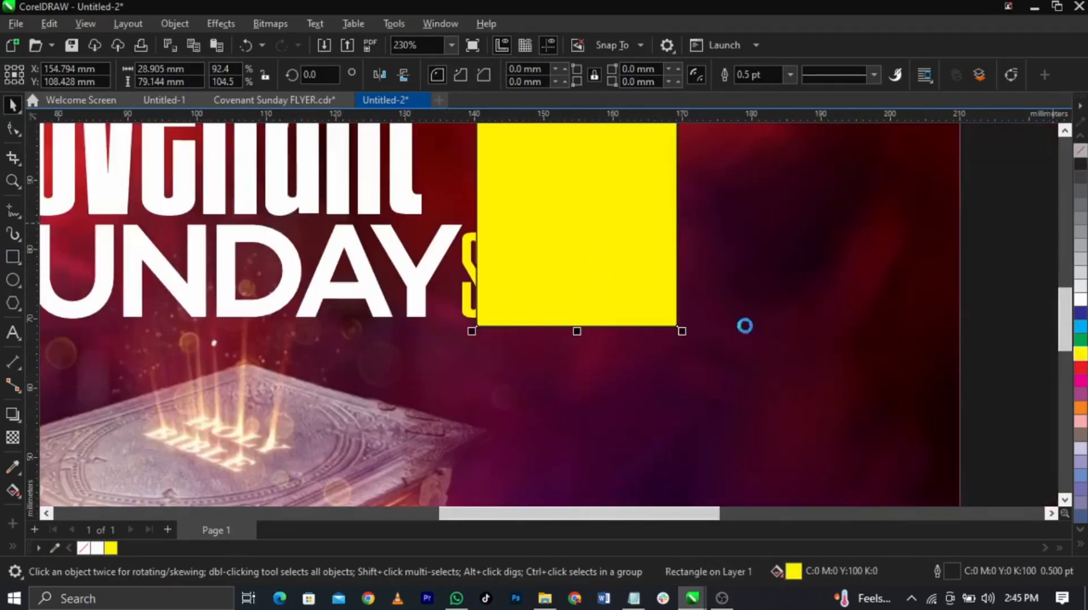
right_click(1081, 150)
scroll(672, 332, down, 8)
scroll(660, 244, up, 3)
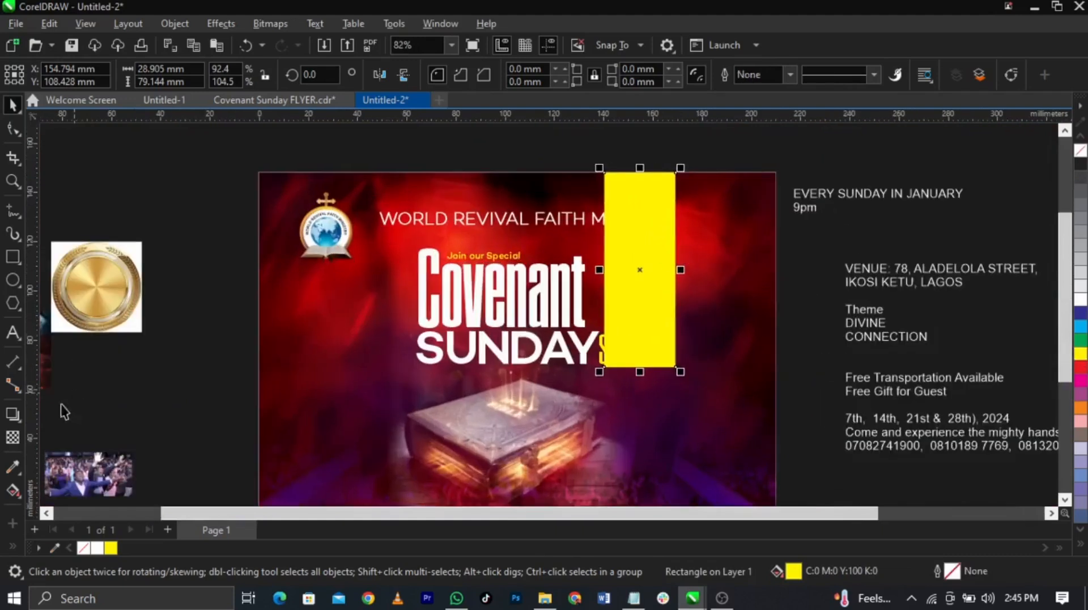
Set the yellow rectangle's transparency merge mode to Overlay.
click(13, 438)
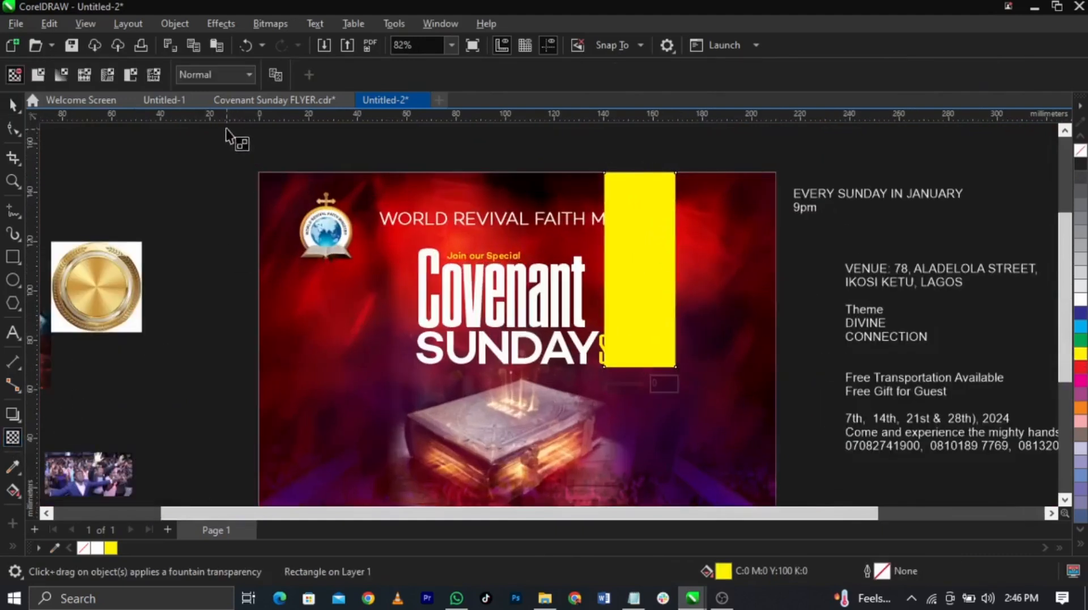
click(227, 74)
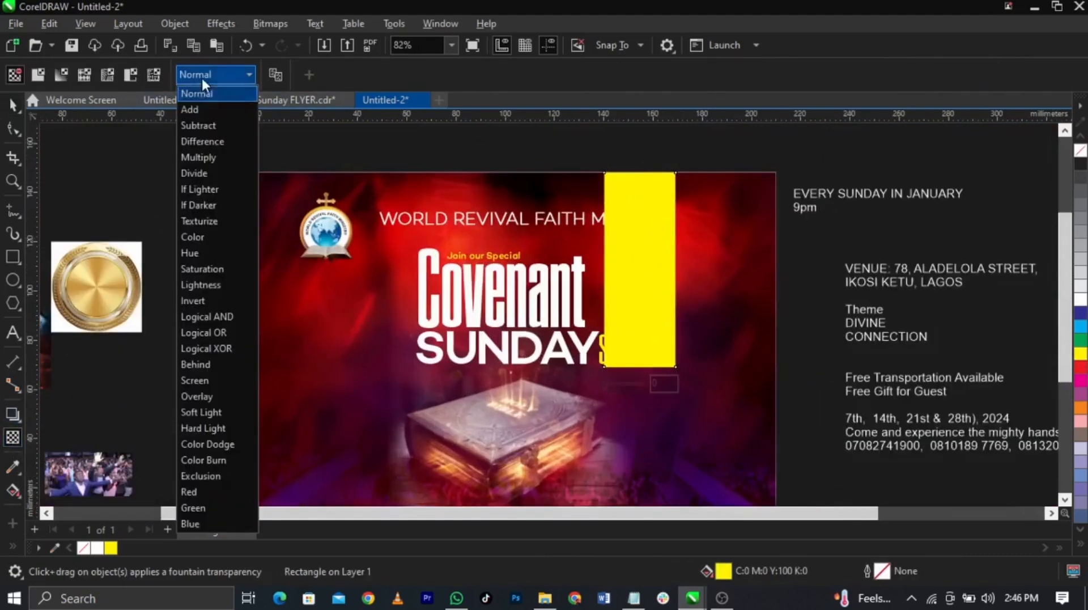
click(226, 398)
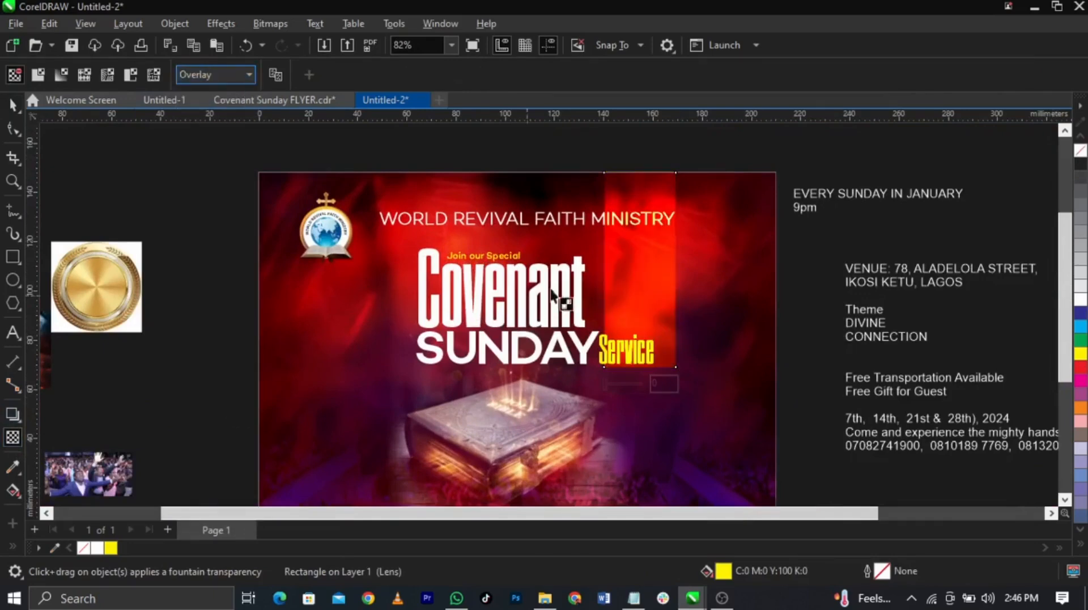
key(space)
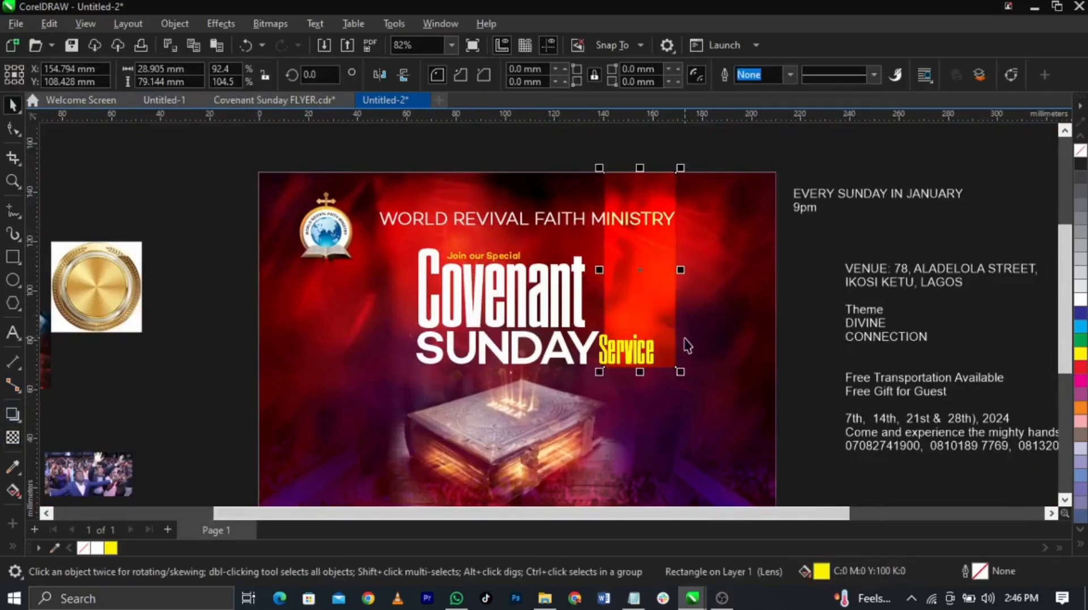
Bring "Service" and the WORLD REVIVAL FAITH MINISTRY heading in front of the Overlay rectangle.
scroll(683, 343, up, 3)
drag(495, 312, 734, 417)
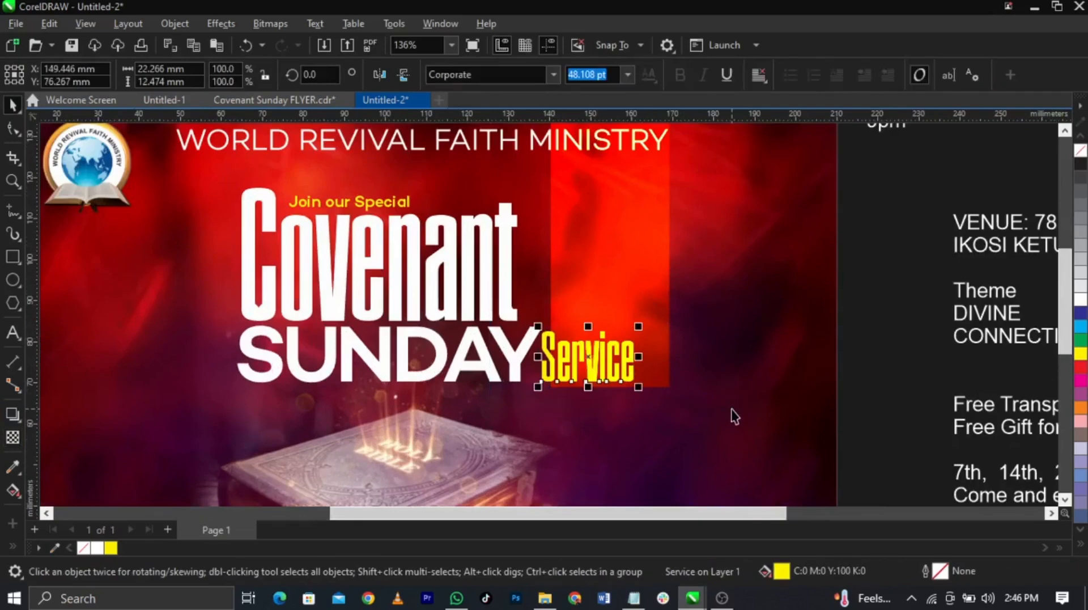
scroll(538, 340, down, 2)
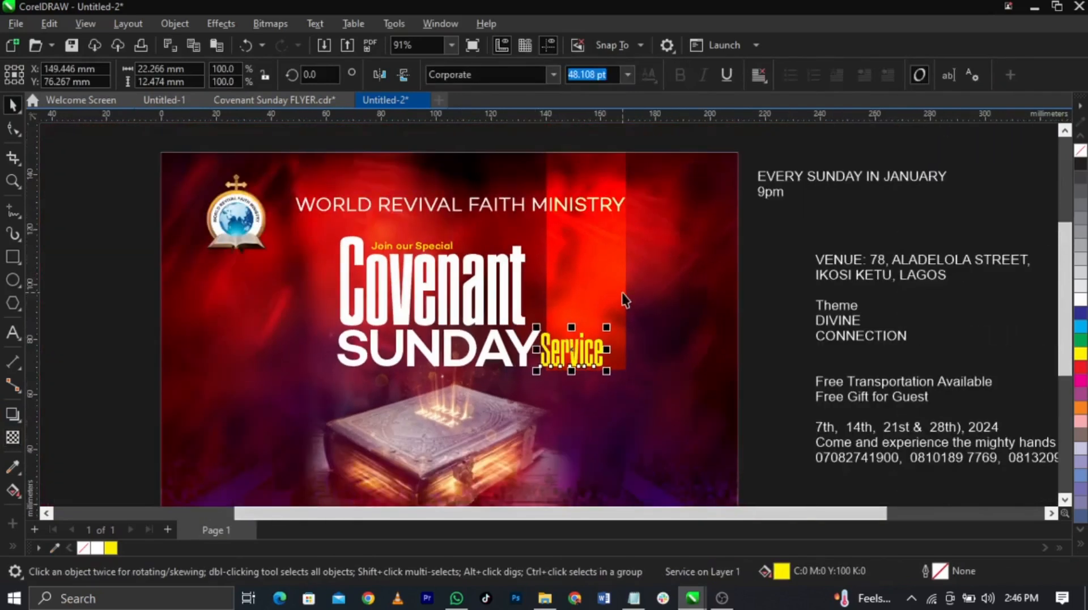
click(531, 207)
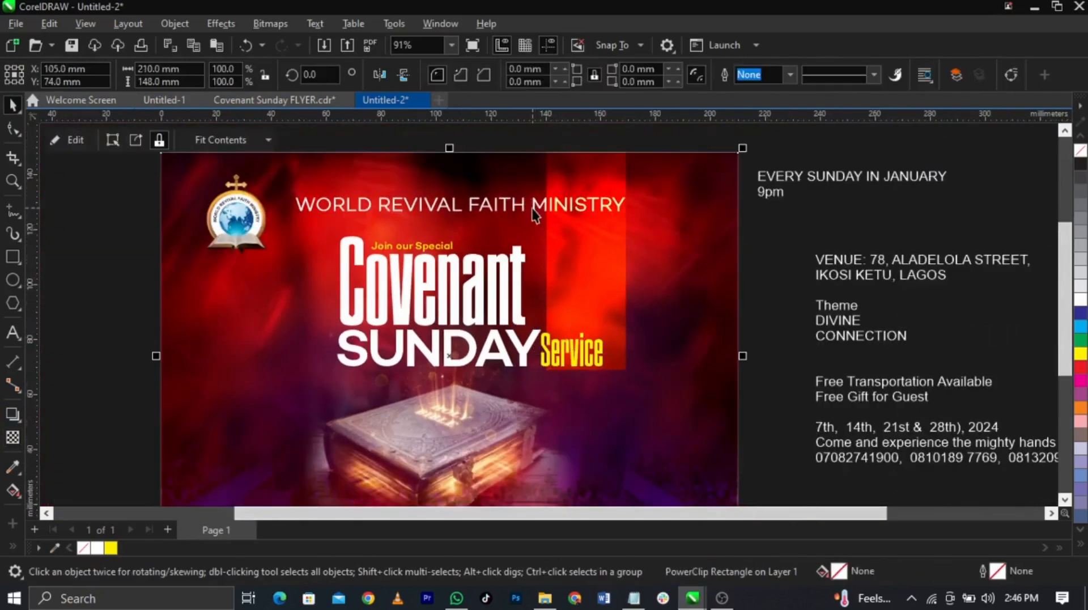
click(534, 209)
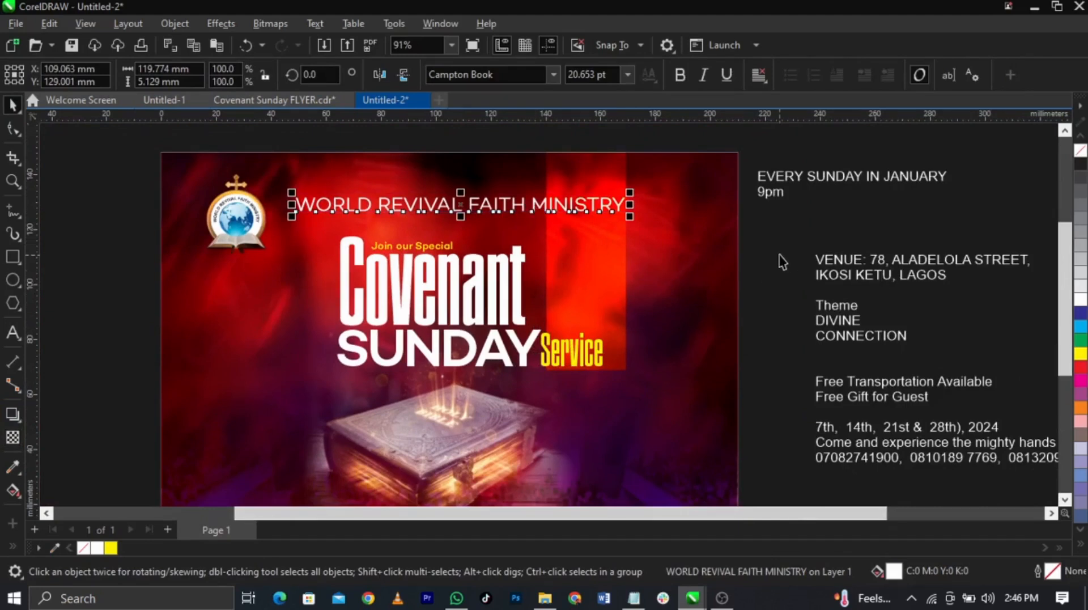
key(Escape)
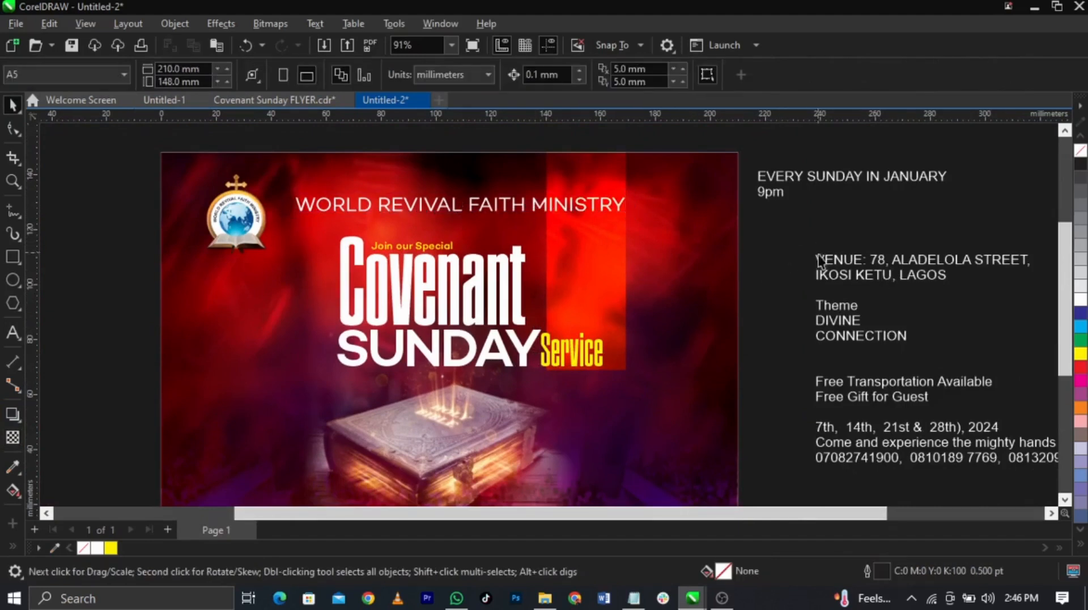
Cut "Theme DIVINE CONNECTION" out of the text block and paste it as separate text beside "Covenant", overlapping the rectangle.
scroll(712, 324, down, 1)
double_click(876, 339)
drag(876, 339, 904, 342)
key(ctrl+c)
key(Delete)
click(595, 290)
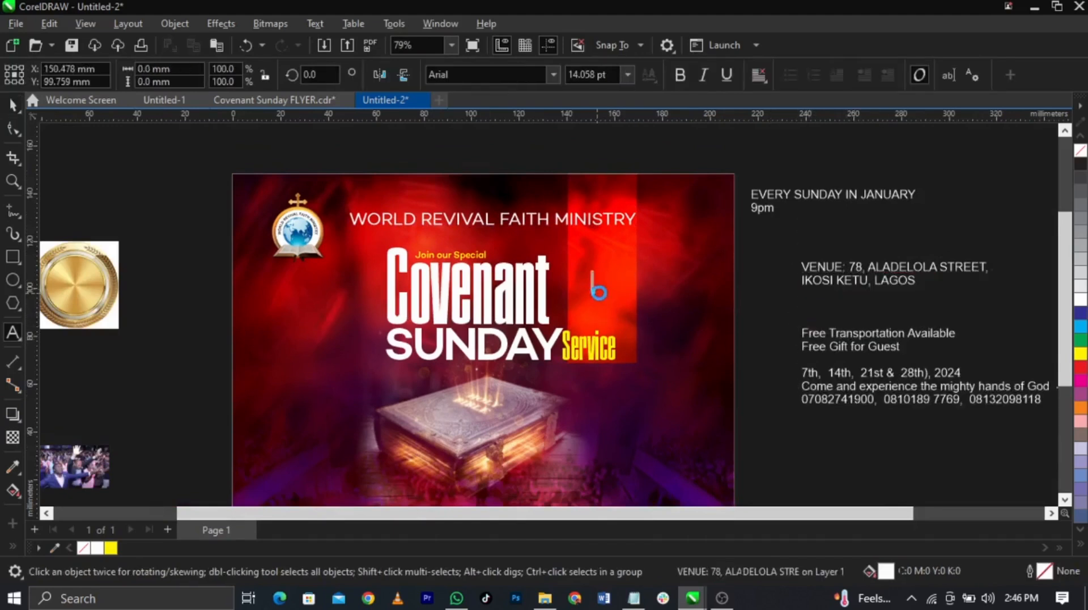
key(ctrl+v)
key(ctrl+space)
scroll(612, 277, up, 3)
drag(625, 302, 663, 262)
key(ctrl+z)
scroll(662, 263, down, 2)
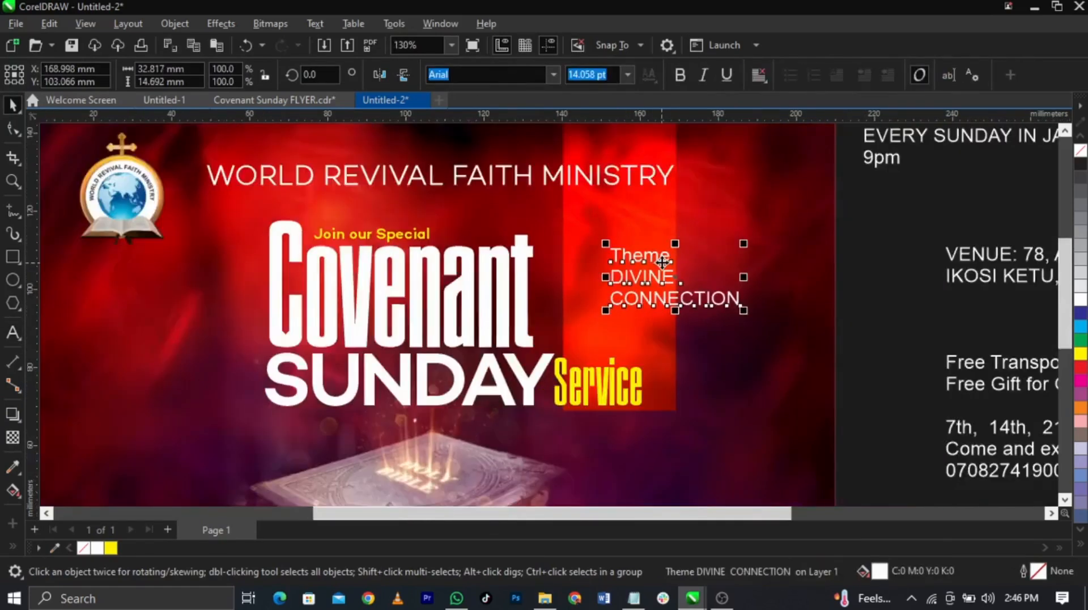
Break the theme text into separate lines and restyle its first line as lowercase "theme" in The Jacklyn font.
scroll(662, 262, down, 1)
key(F2)
drag(402, 203, 886, 396)
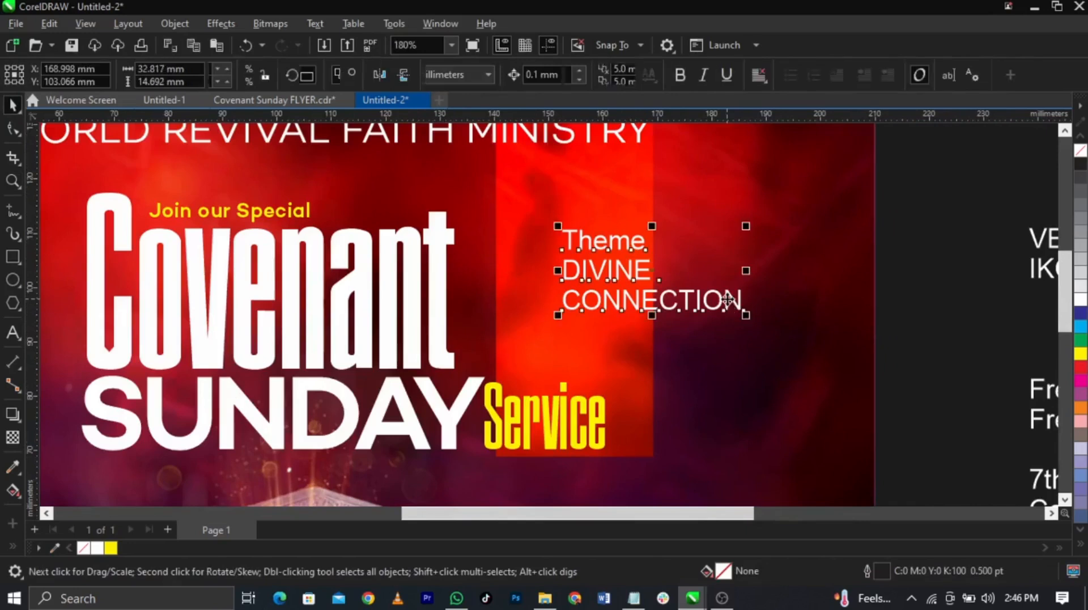
key(ctrl+k)
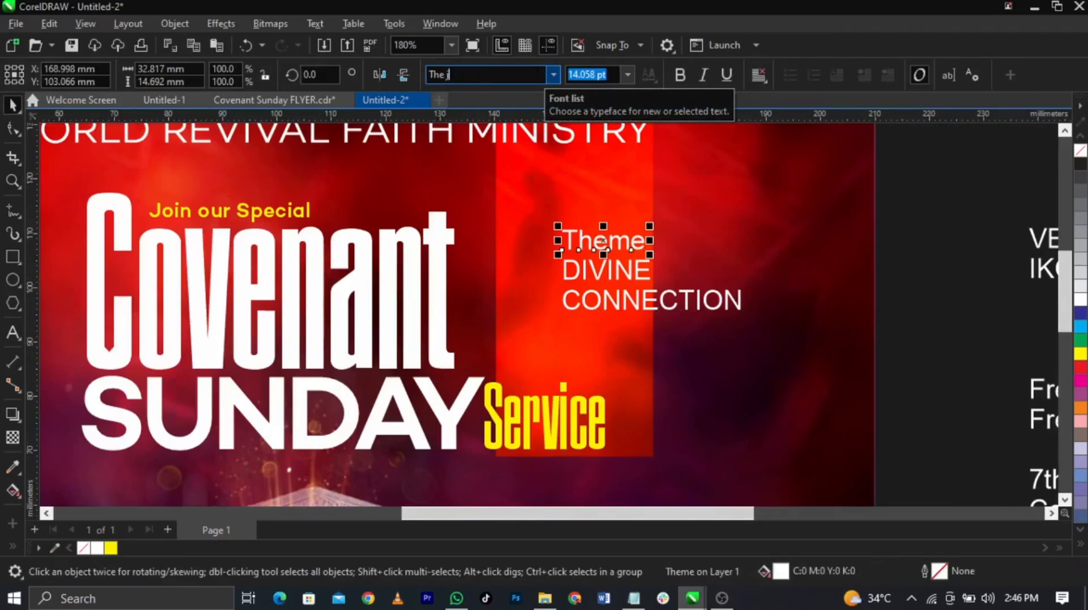
key(Return)
scroll(576, 245, up, 3)
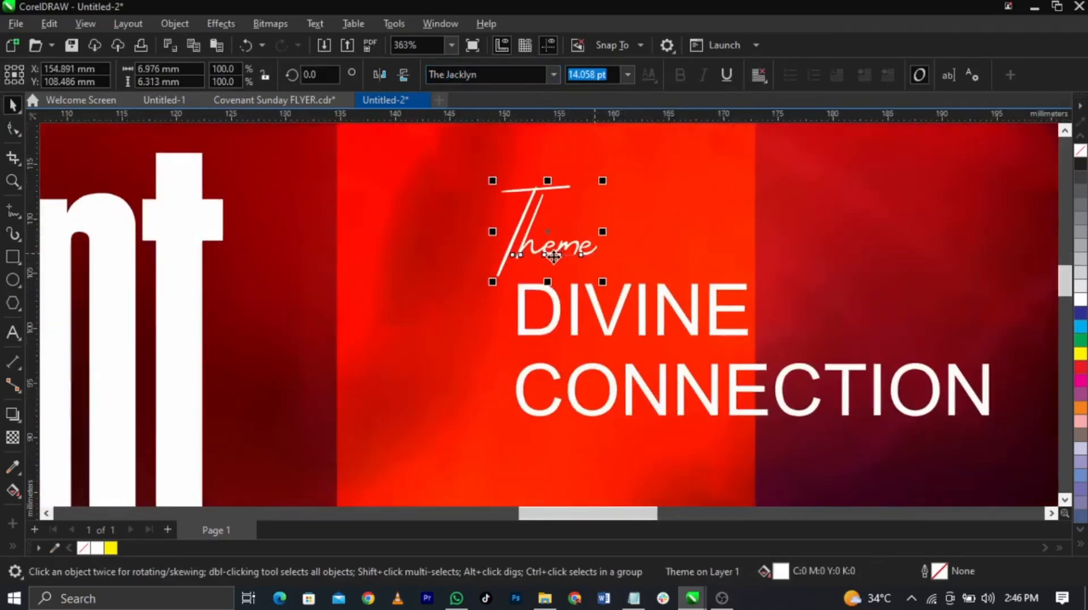
double_click(527, 243)
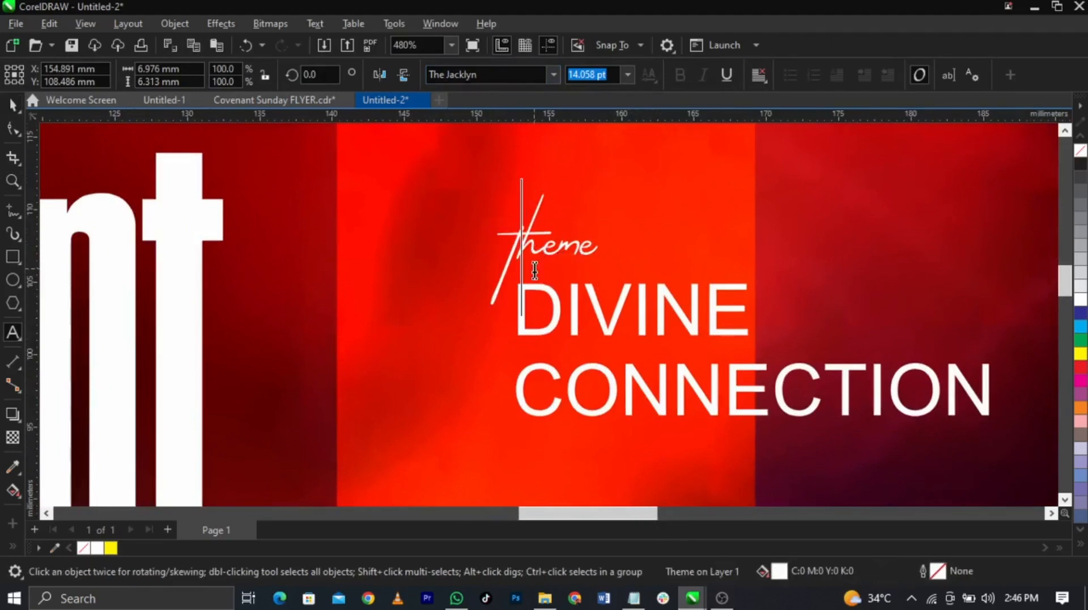
key(ctrl+space)
Set the theme lines DIVINE and CONNECTION in the Campton SemiBold font.
click(612, 324)
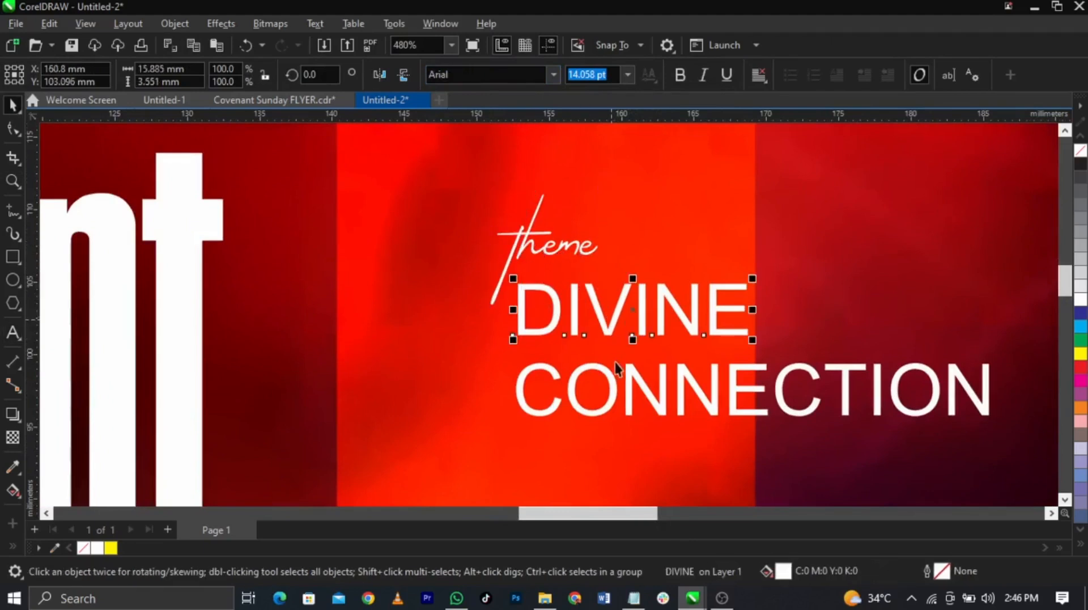
shift+click(634, 385)
click(554, 72)
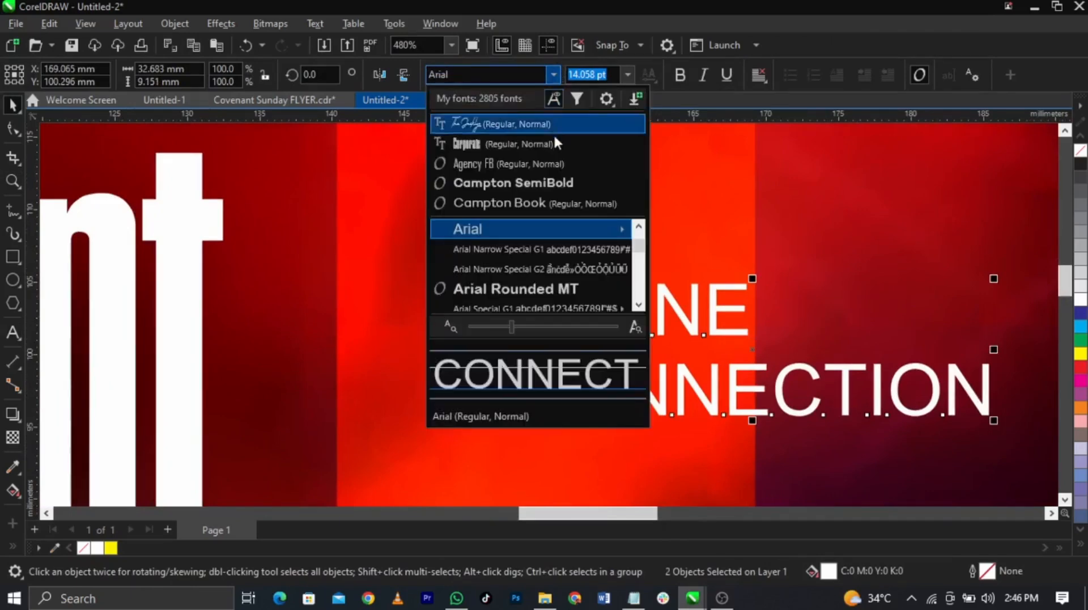
click(559, 183)
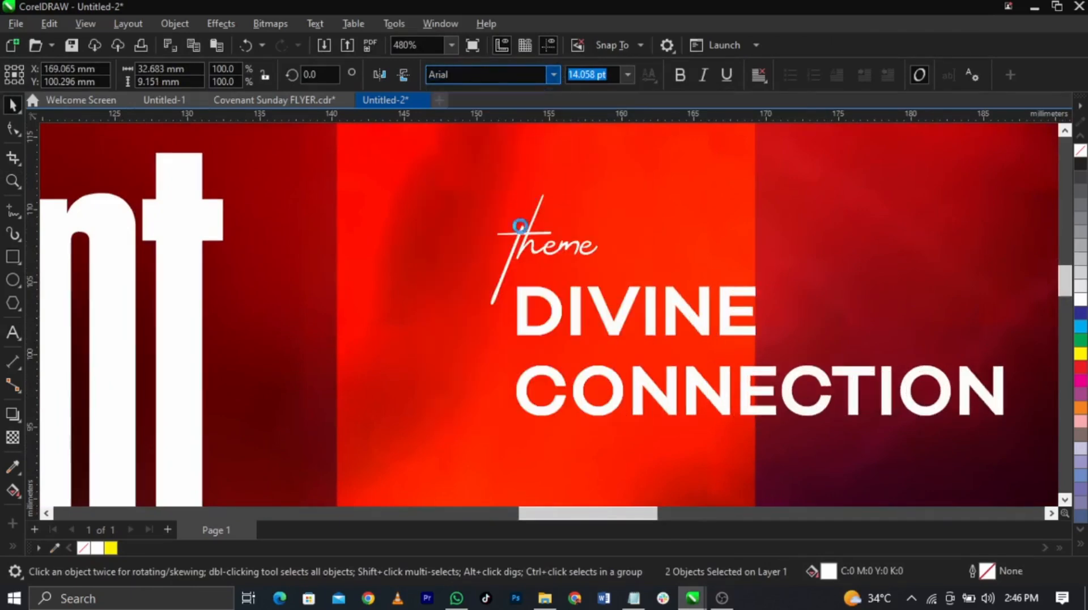
Enlarge DIVINE and CONNECTION to 19.219 pt, centre them on each other and fill both yellow.
scroll(510, 252, down, 3)
drag(694, 339, 673, 339)
drag(754, 266, 849, 241)
click(1081, 353)
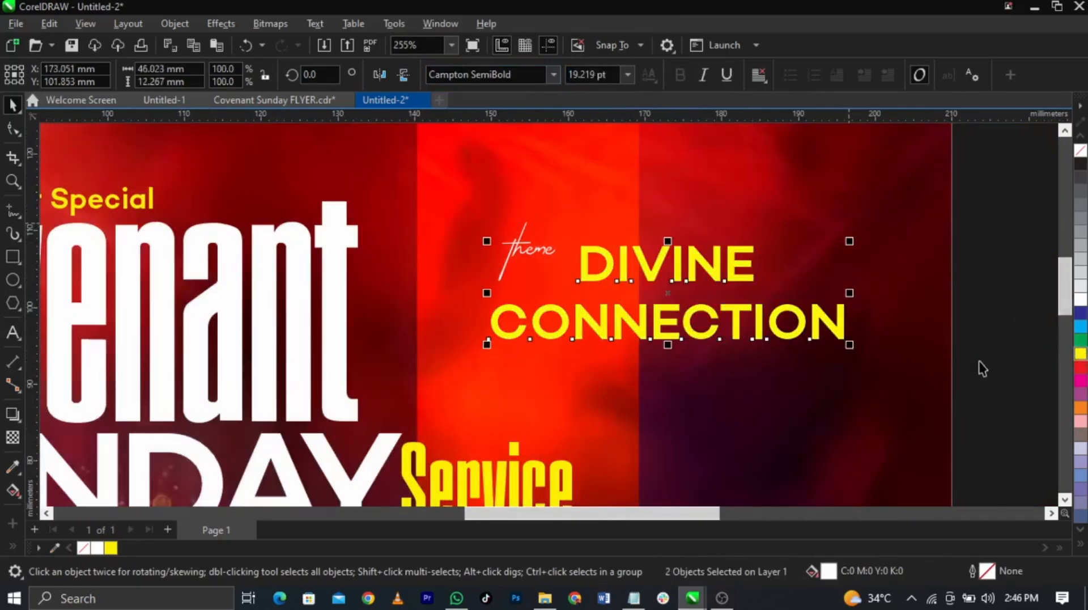
click(999, 362)
Close up the vertical gap between DIVINE and CONNECTION.
scroll(762, 320, up, 3)
drag(739, 306, 740, 288)
scroll(531, 229, down, 5)
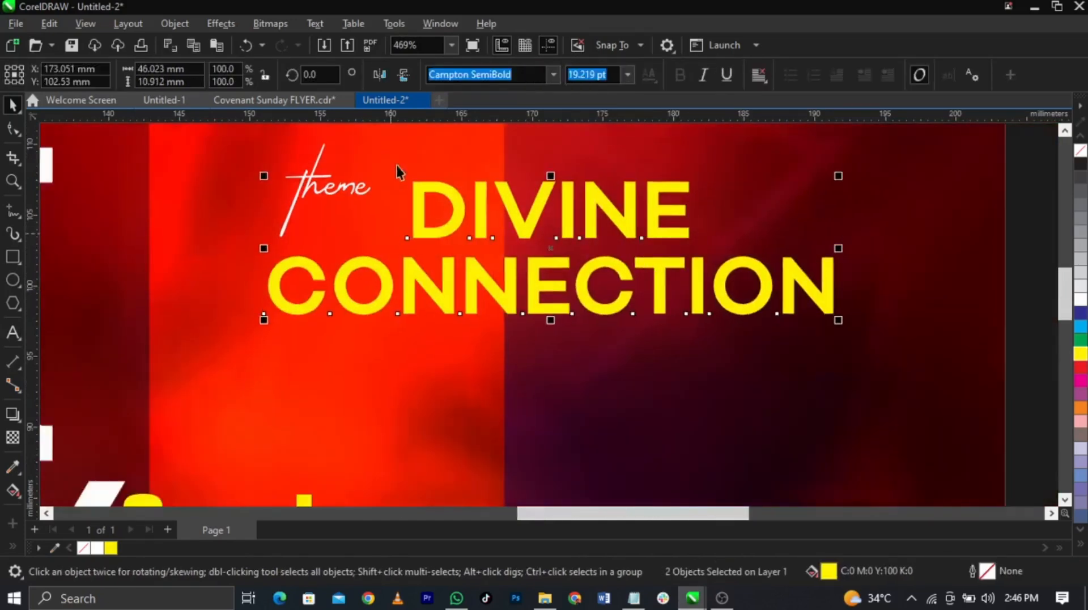
scroll(377, 173, up, 3)
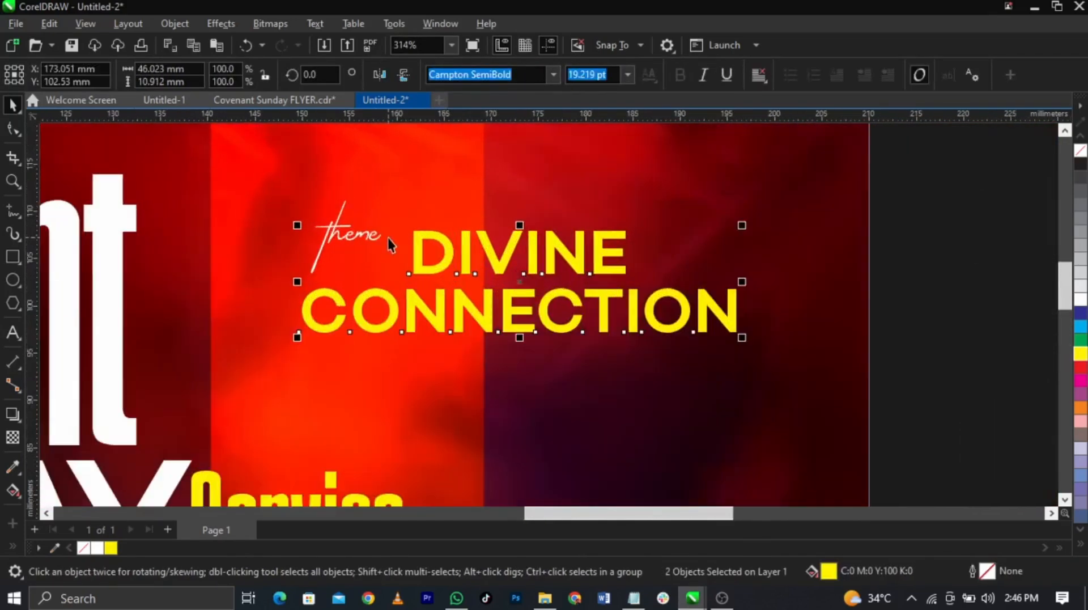
Try left- and right-aligning DIVINE with CONNECTION.
key(l)
key(r)
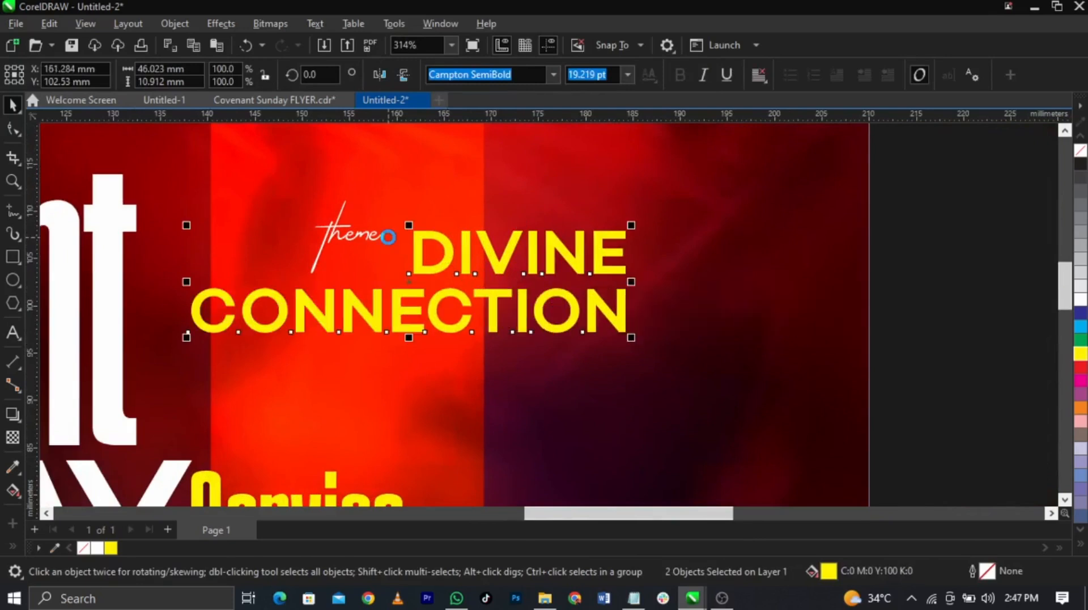
key(ctrl+z)
key(ctrl+shift+z)
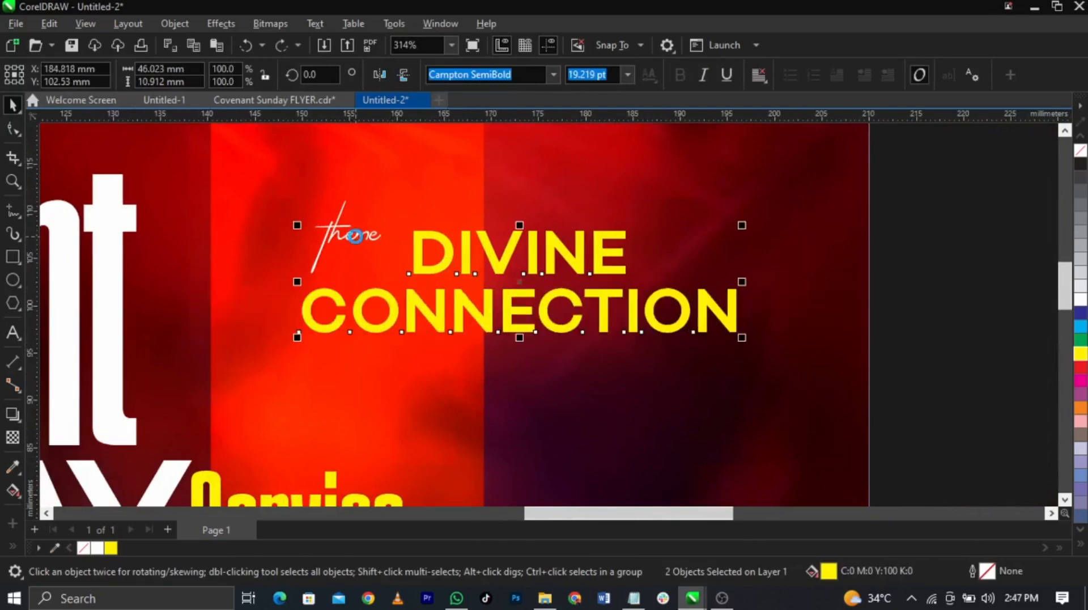
Move the script word "theme" above the start of DIVINE and enlarge it to 26.413 pt.
drag(355, 236, 421, 226)
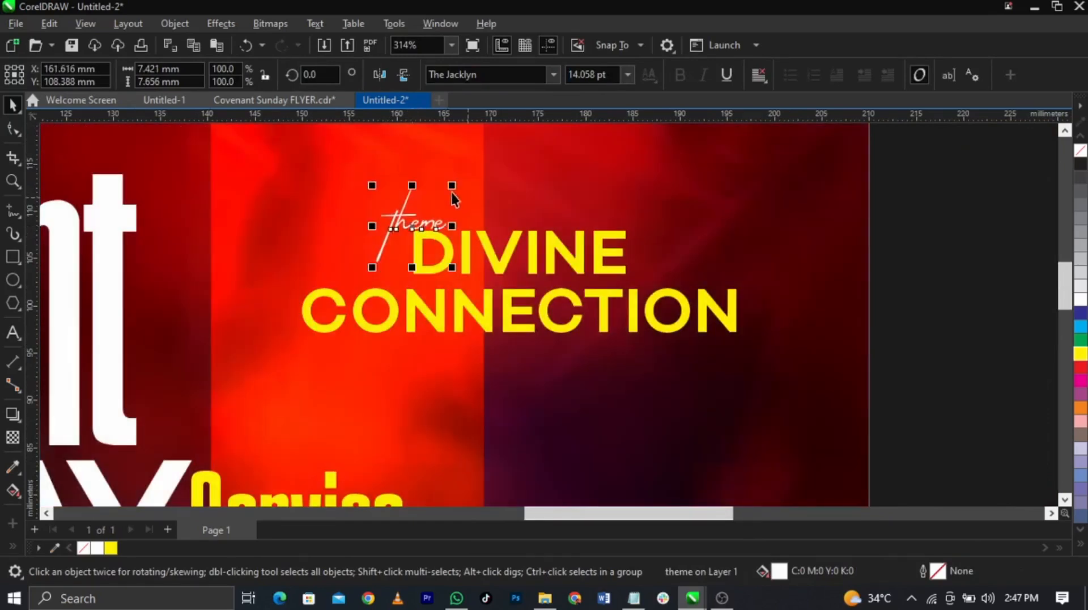
drag(454, 180, 492, 146)
drag(447, 217, 463, 202)
scroll(458, 278, down, 2)
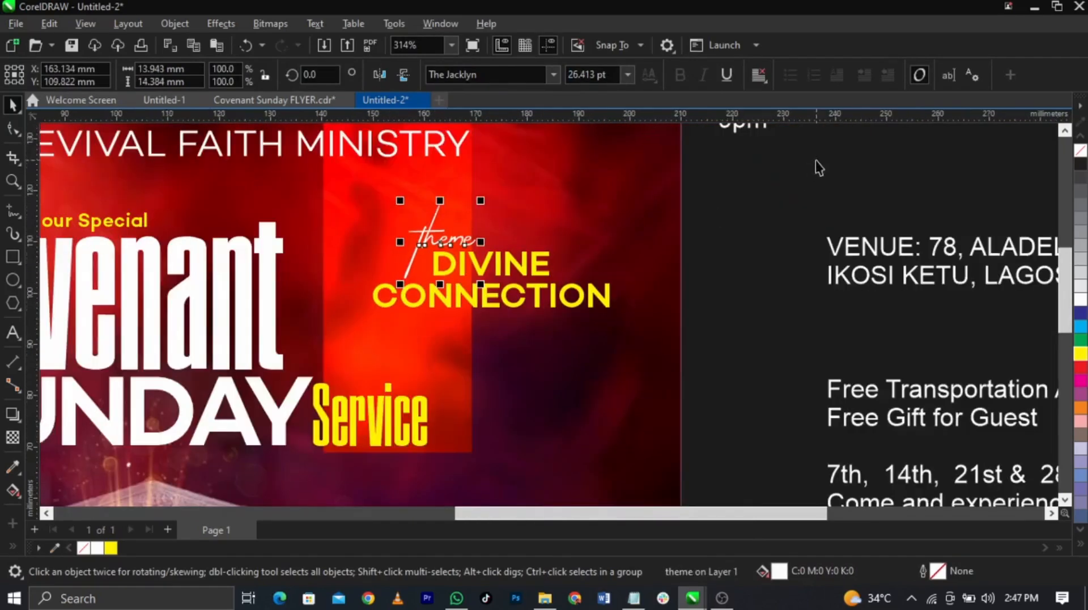
Shift the complete theme DIVINE CONNECTION text group slightly down and left beside the Covenant title.
click(815, 160)
drag(788, 178, 345, 334)
scroll(485, 300, up, 2)
drag(485, 299, 853, 416)
scroll(661, 260, down, 6)
key(z)
key(space)
Change DIVINE and CONNECTION to the Campton ExtraBold font.
drag(738, 250, 543, 309)
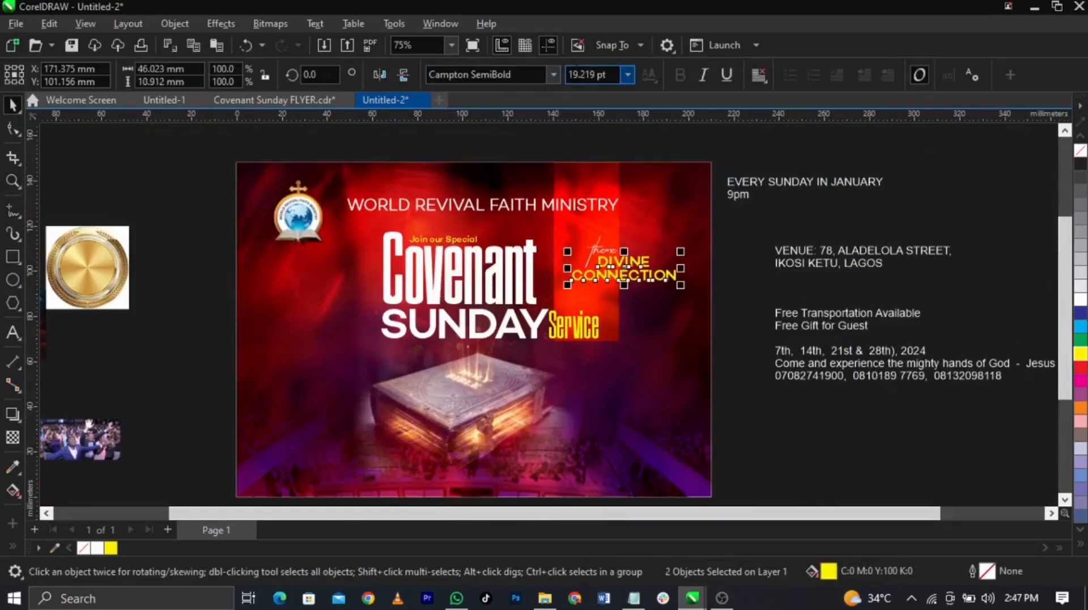
click(554, 75)
mouse_move(601, 227)
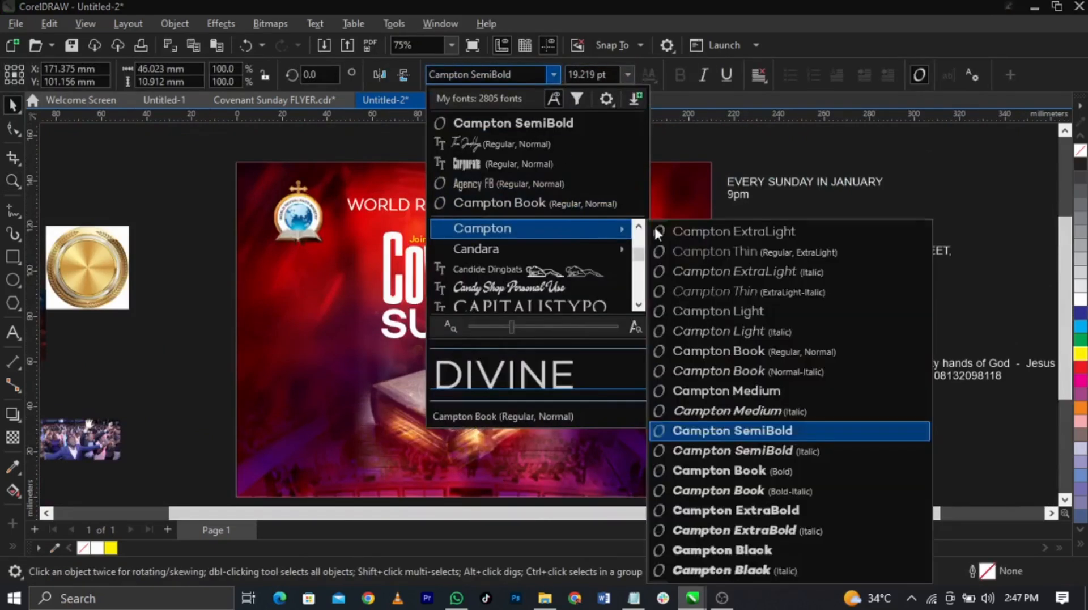
click(789, 511)
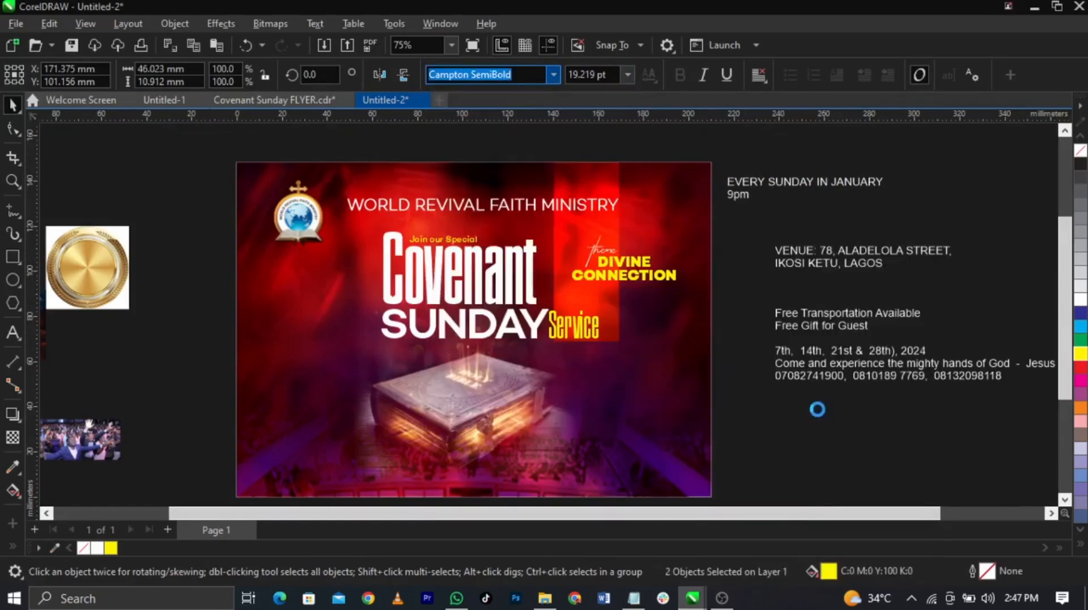
scroll(707, 278, up, 3)
scroll(708, 252, down, 3)
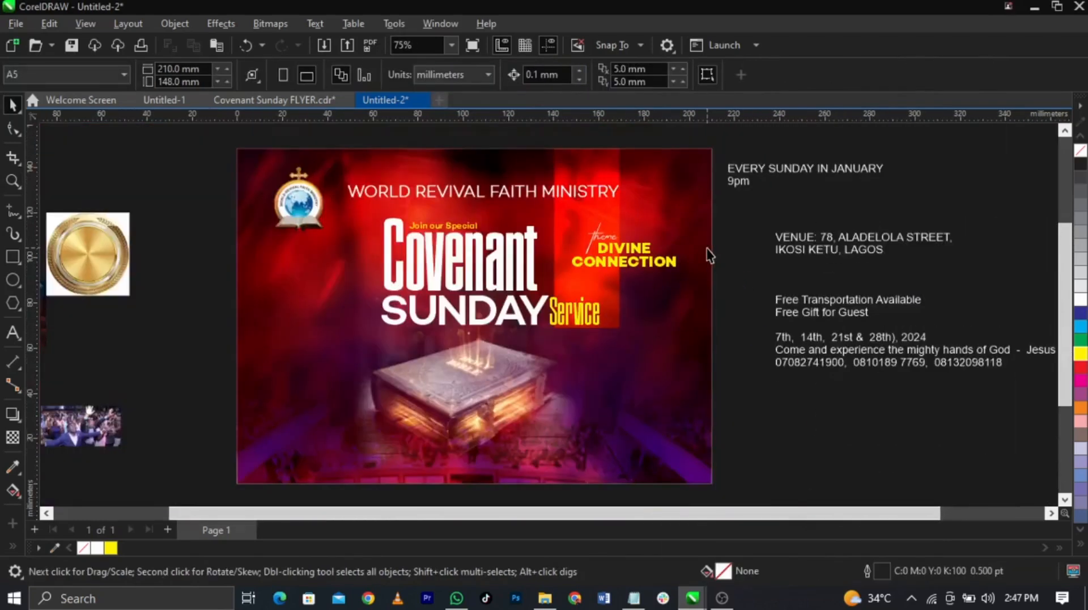
Cut "EVERY SUNDAY IN JANUARY 9pm" from beside the page and paste it as text on the flyer, left of SUNDAY.
key(z)
drag(213, 147, 945, 459)
key(space)
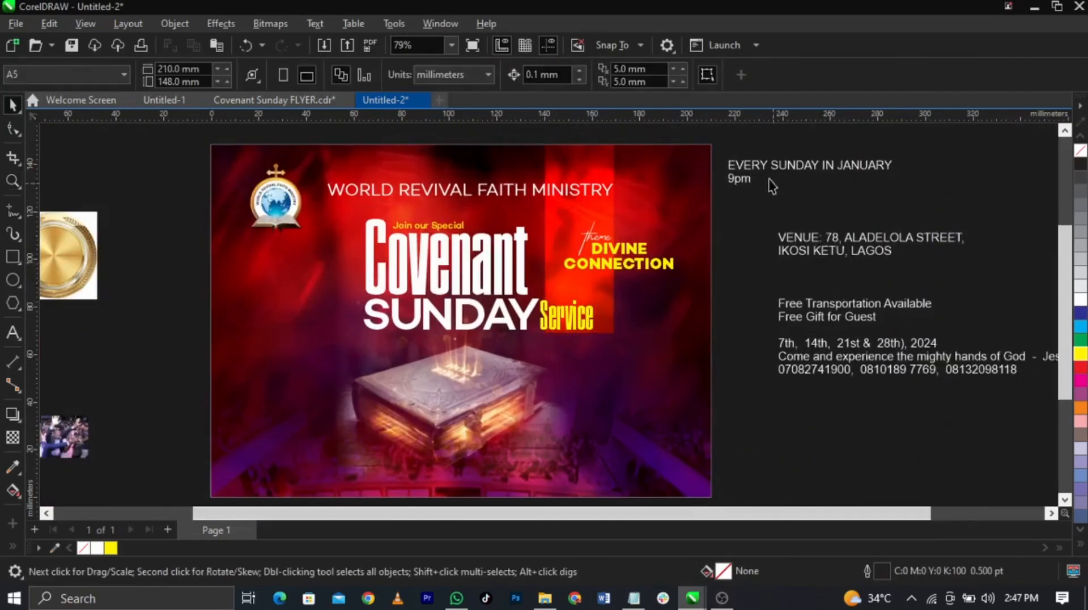
double_click(751, 183)
key(ctrl+a)
key(ctrl+x)
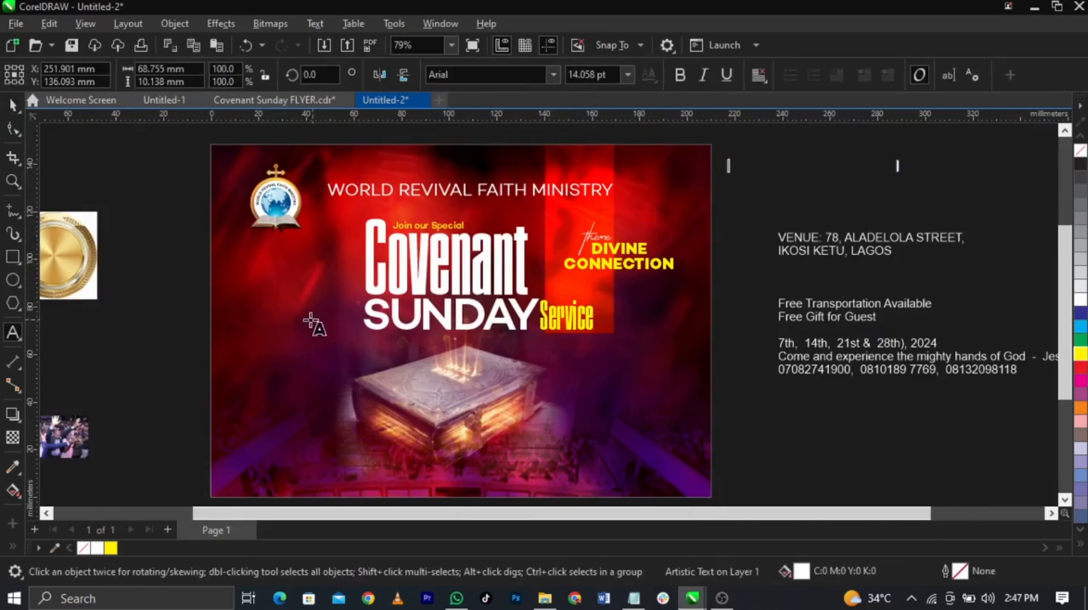
key(ctrl+v)
key(space)
drag(301, 301, 284, 319)
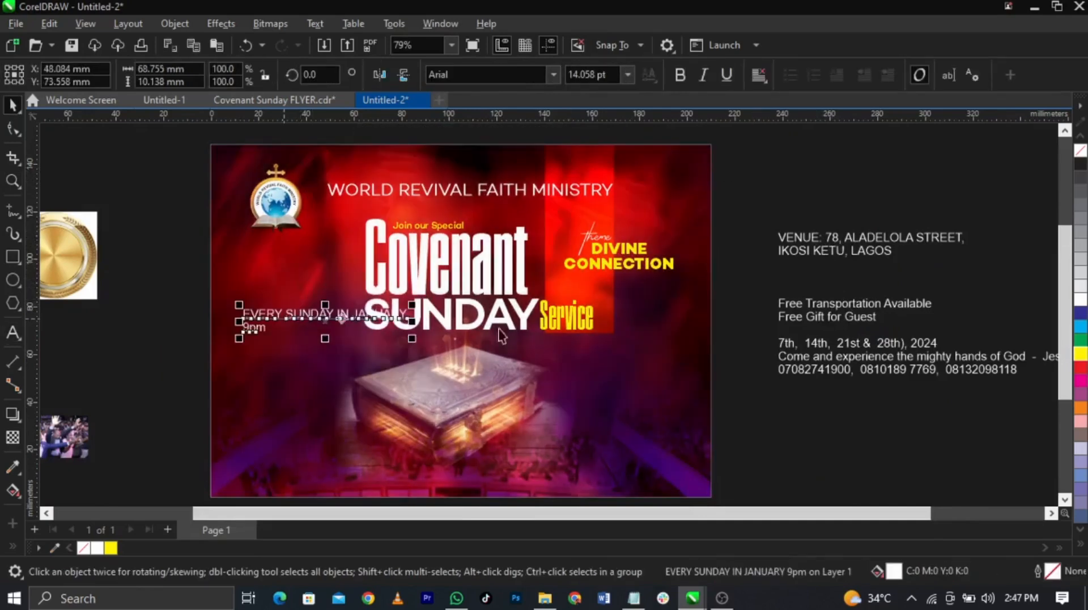
Cut the venue address out of the off-page text block and paste it as separate text below the date text.
double_click(869, 262)
key(ctrl+a)
key(ctrl+x)
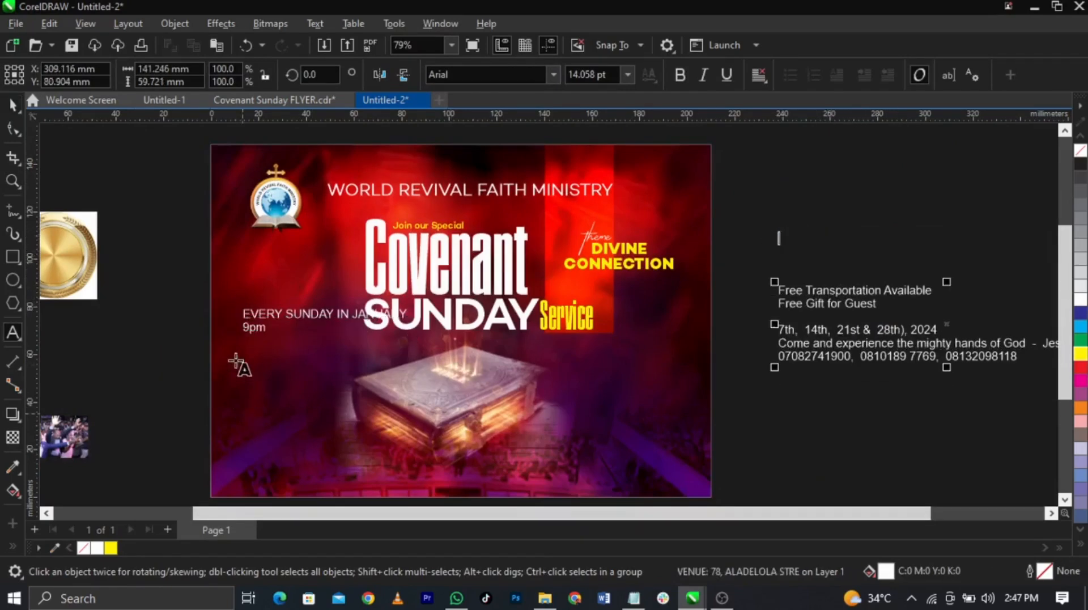
click(263, 369)
key(ctrl+v)
key(space)
Set the EVERY SUNDAY IN JANUARY 9pm text in Campton ExtraBold and move it slightly up, away from the venue address.
scroll(257, 336, up, 2)
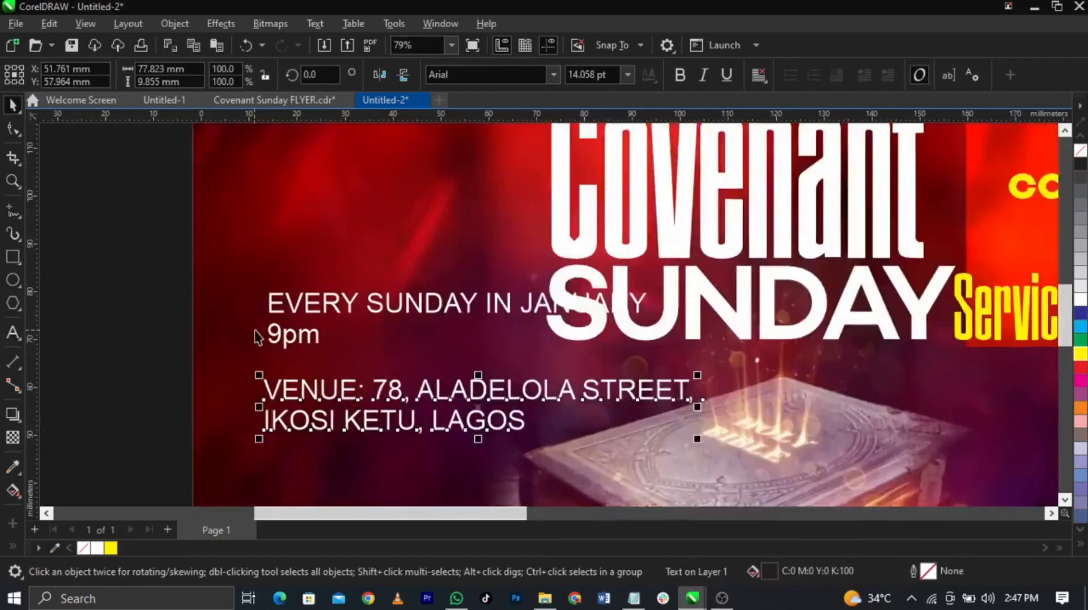
scroll(257, 336, up, 3)
click(408, 300)
click(553, 74)
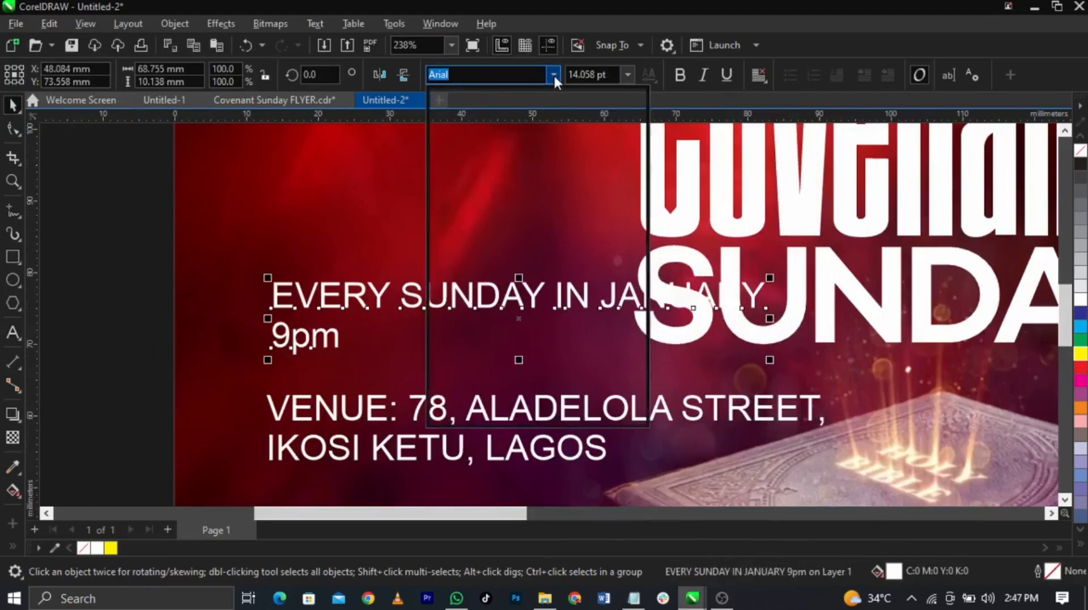
click(539, 122)
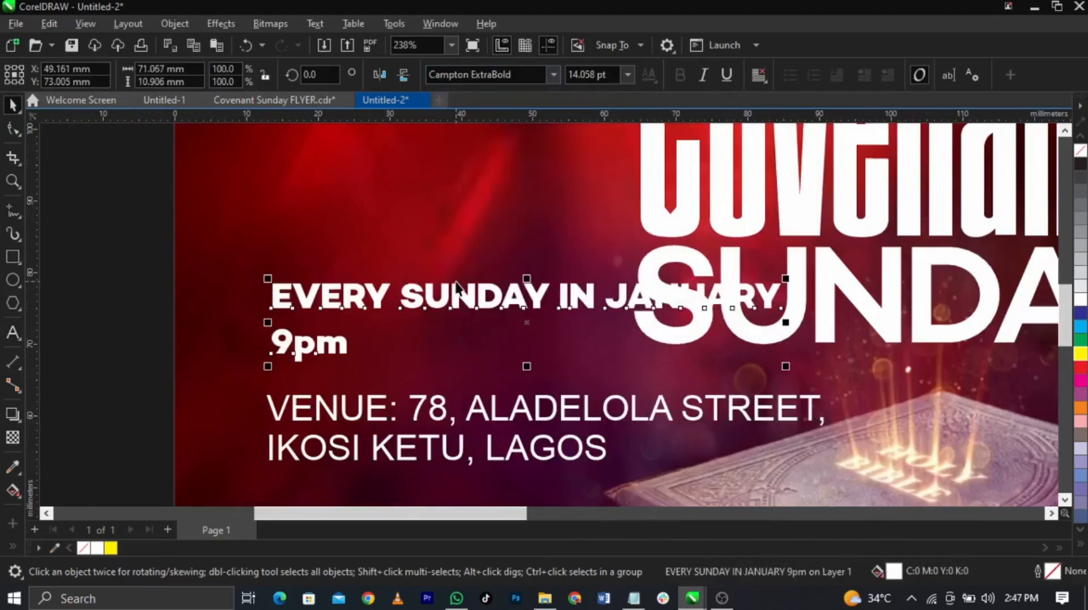
drag(459, 292, 435, 248)
Break the date text into the lines EVERY, SUNDAY IN and JANUARY, and move it up above the venue address.
key(F8)
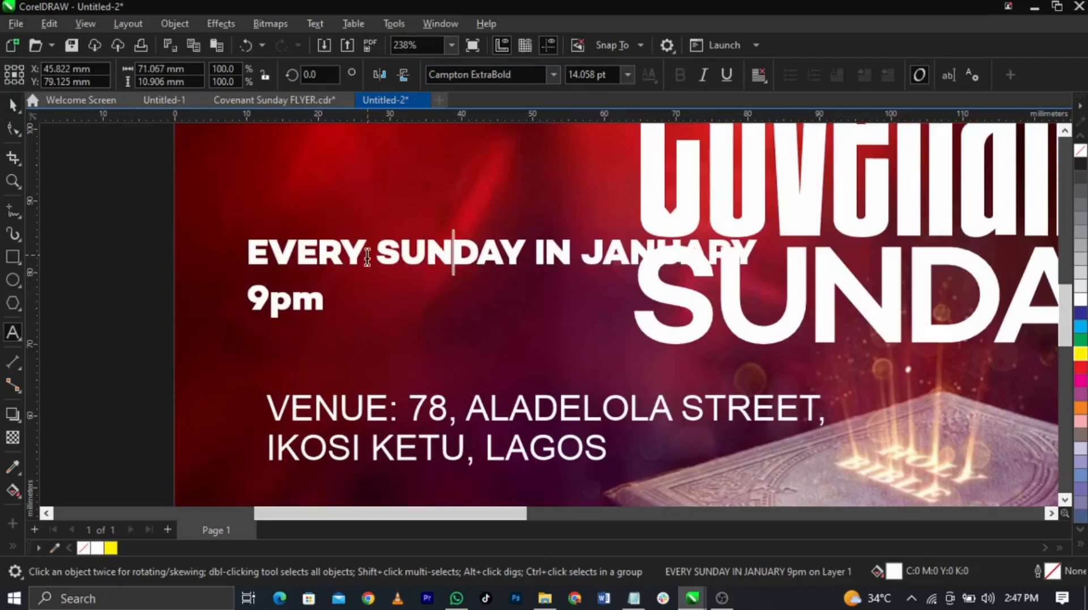
click(384, 258)
key(Return)
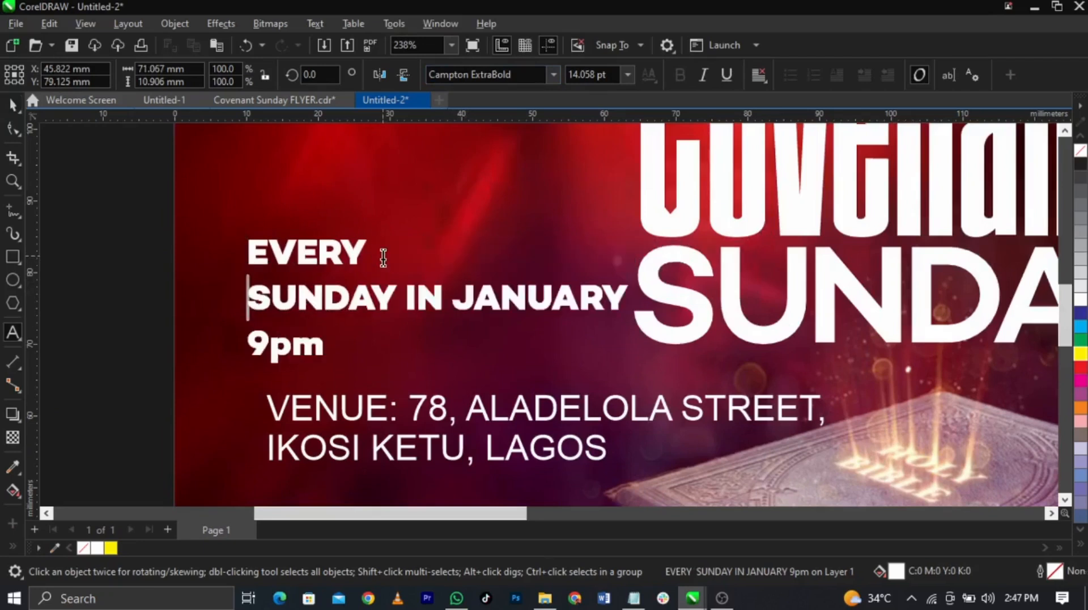
click(455, 309)
key(Return)
key(ctrl+space)
drag(435, 313, 446, 256)
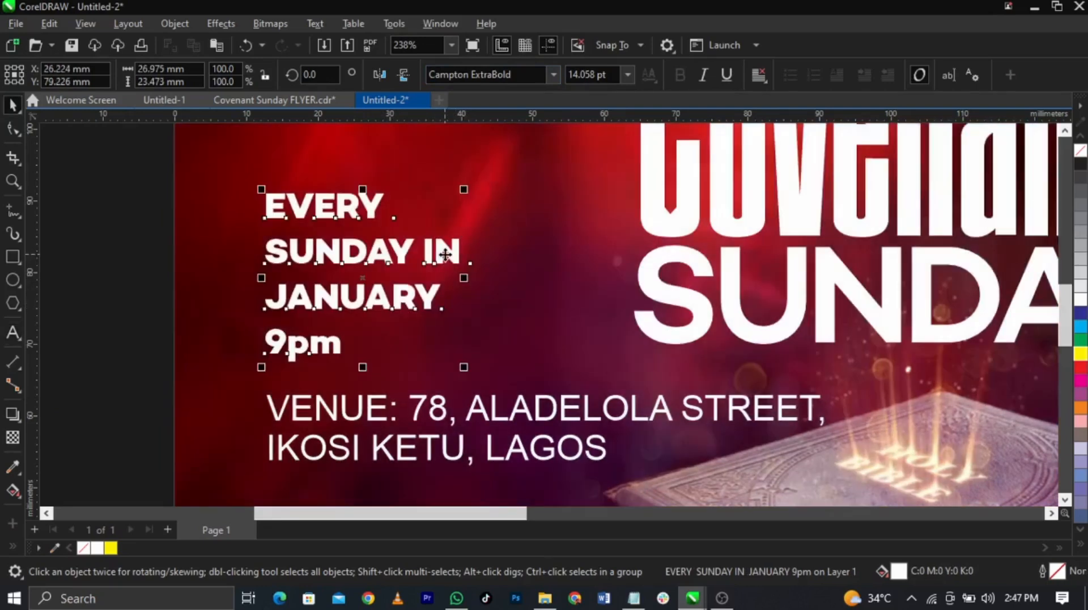
Take "9pm" out of the date text and place it as a separate text object to the right of JANUARY.
double_click(343, 351)
drag(342, 347, 274, 349)
key(Delete)
click(512, 334)
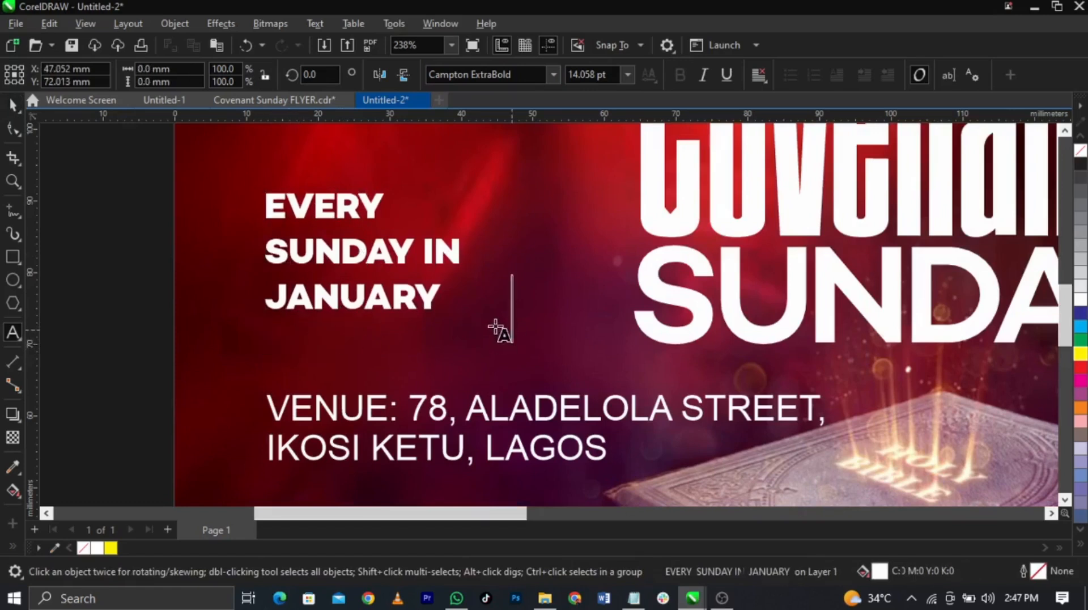
key(ctrl+v)
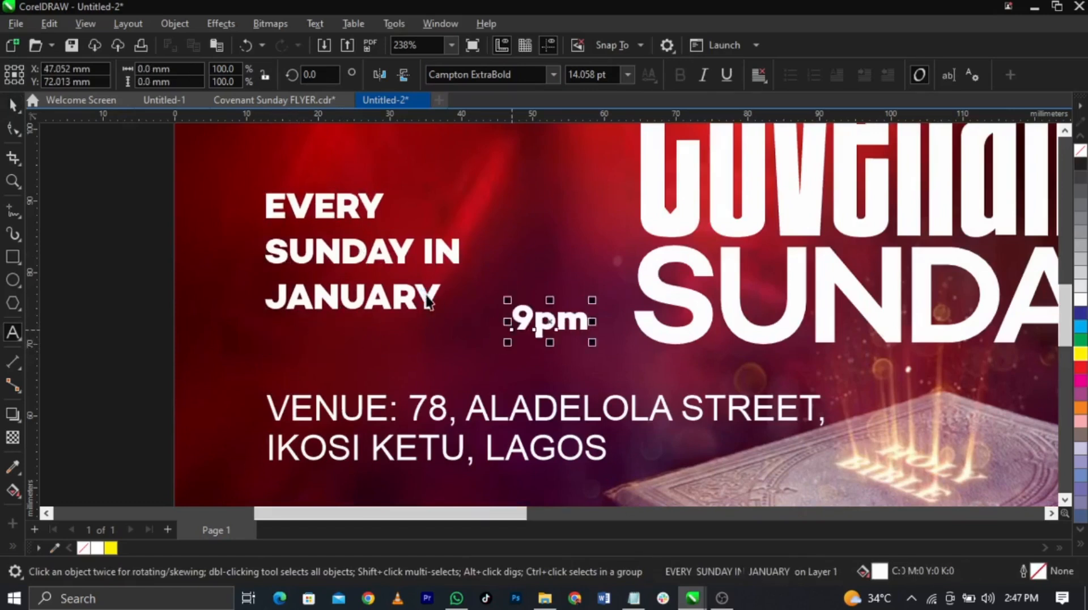
key(ctrl+space)
Tighten the line spacing of the EVERY SUNDAY IN JANUARY text.
click(421, 294)
click(13, 129)
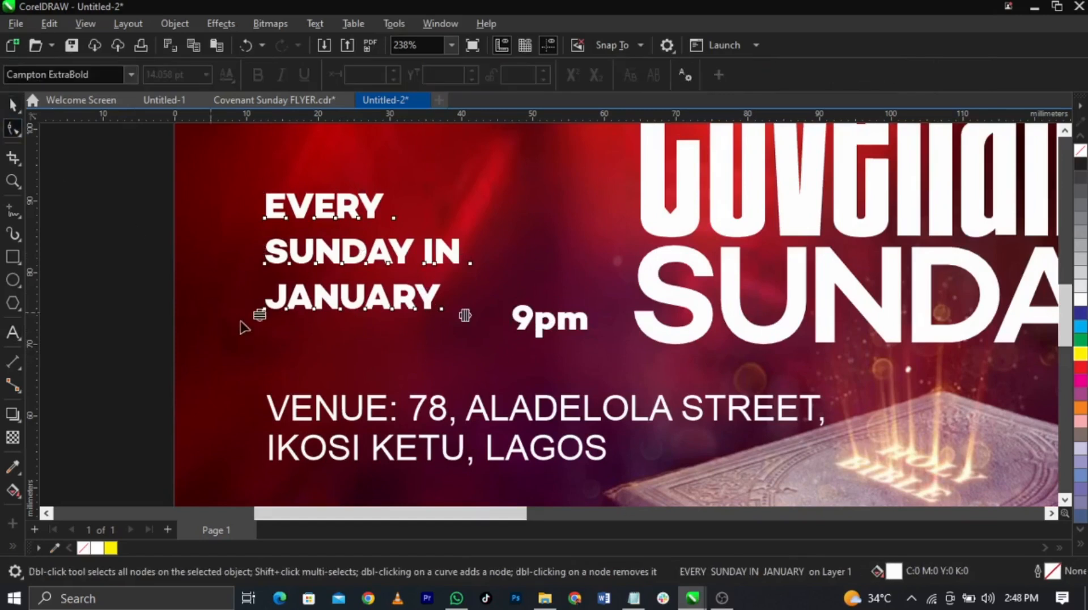
drag(259, 318, 263, 282)
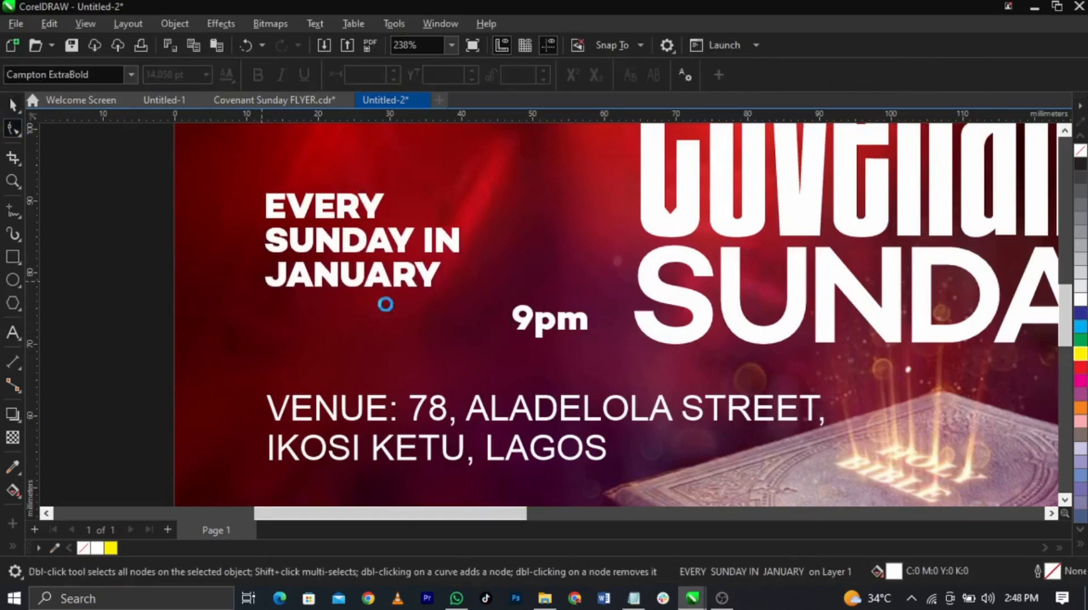
key(ctrl+space)
Change "9pm" to uppercase, enlarge it to 22.22 pt and place it beneath JANUARY.
double_click(538, 325)
key(ctrl+a)
key(shift+F3)
key(Down)
key(Down)
key(Return)
key(ctrl+space)
drag(540, 328, 363, 354)
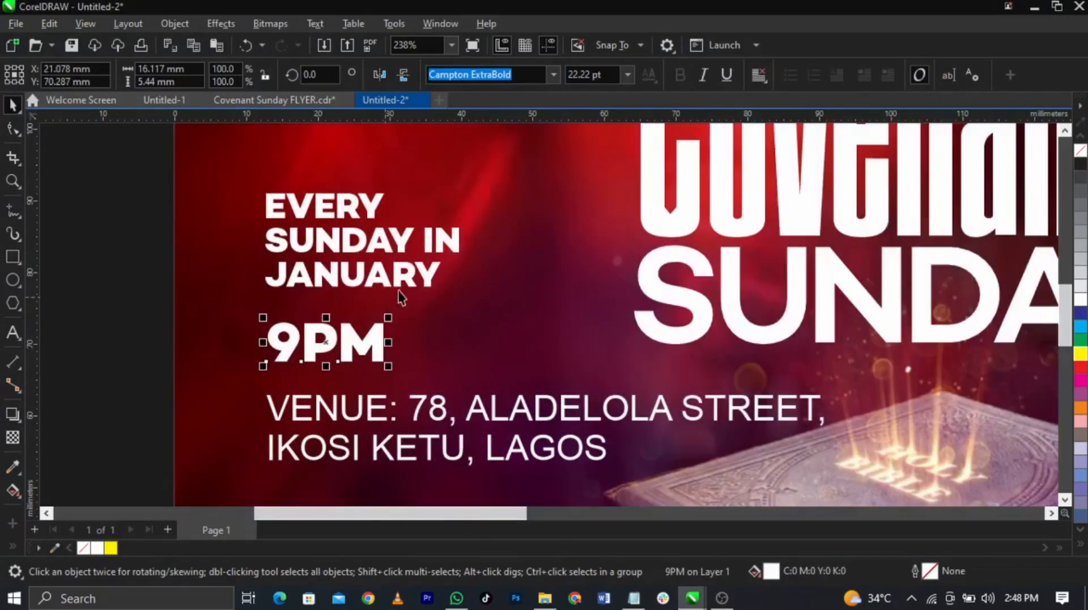
Left-align 9PM with the date text and scale both down slightly.
shift+click(399, 282)
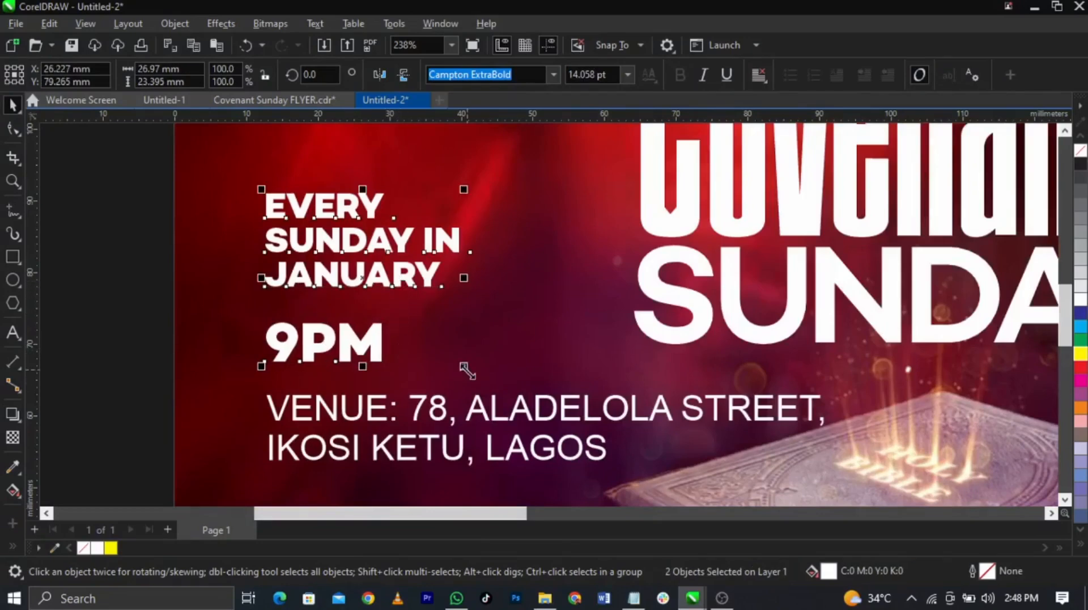
drag(468, 370, 458, 375)
click(489, 354)
Draw a thin horizontal rectangle about 15.4 mm by 0.17 mm between JANUARY and 9PM, with yellow fill and no outline.
scroll(335, 342, up, 5)
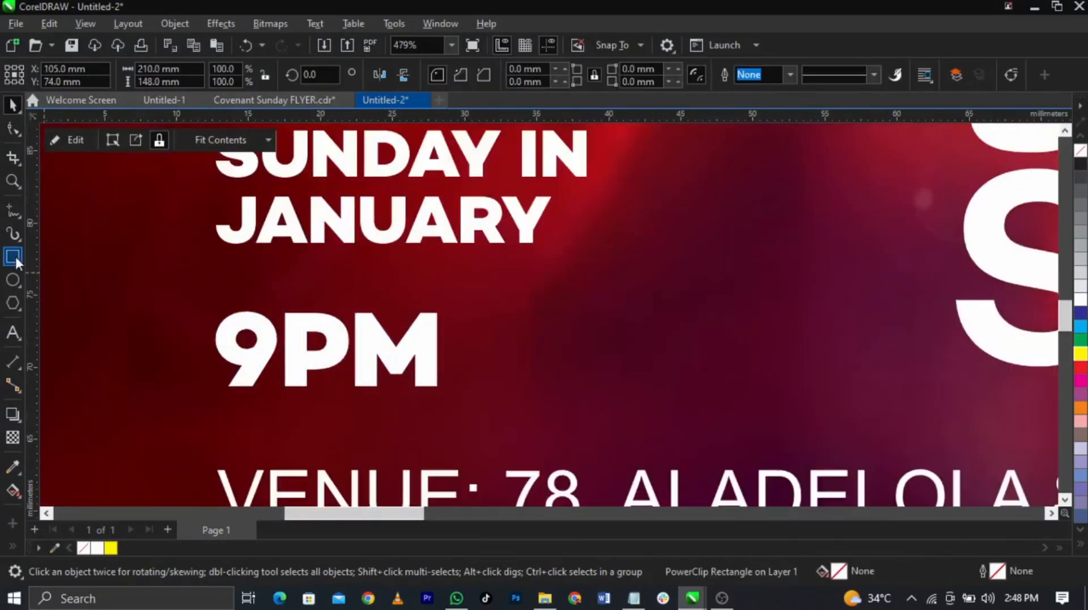
click(13, 256)
mouse_move(220, 272)
mouse_down()
mouse_move(454, 273)
mouse_move(442, 276)
mouse_up()
key(space)
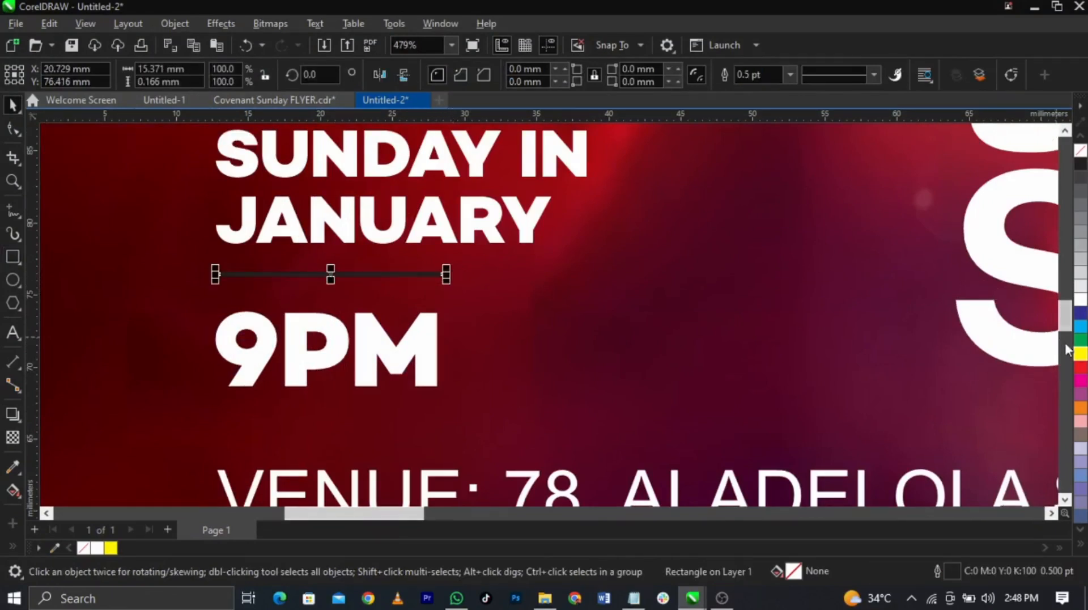
right_click(1081, 150)
scroll(596, 244, down, 1)
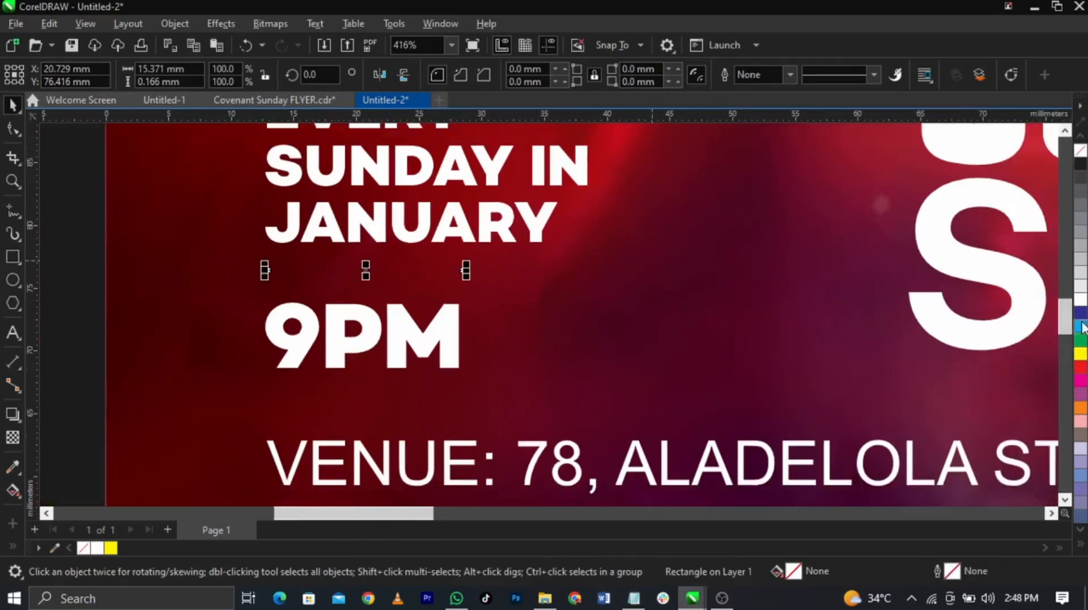
scroll(413, 364, down, 2)
scroll(437, 311, up, 5)
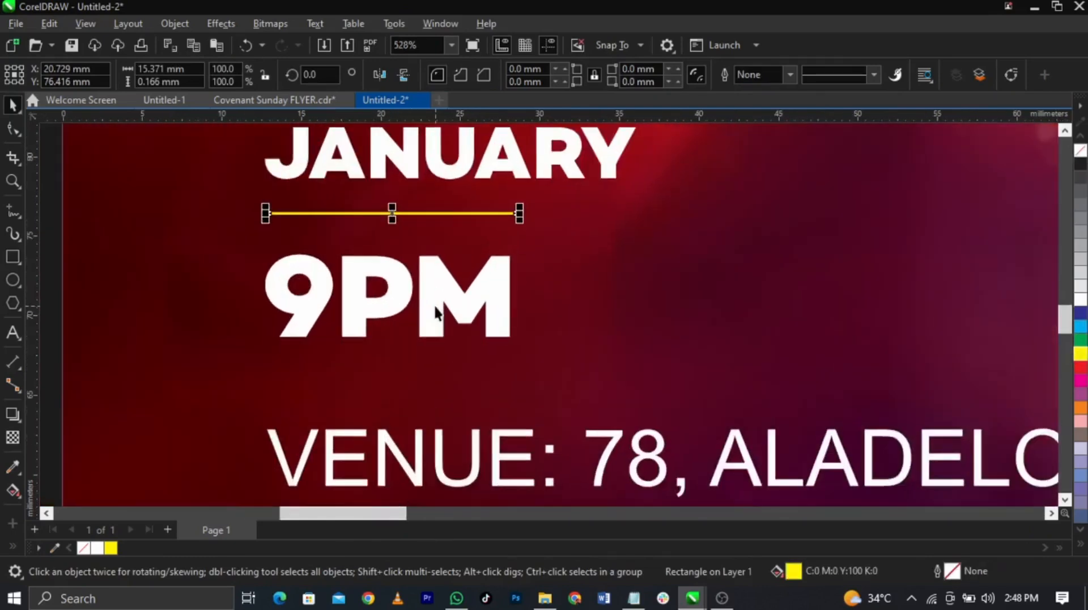
Duplicate the thin yellow line straight down to just below 9PM.
click(447, 248)
drag(455, 159, 464, 389)
scroll(476, 313, down, 5)
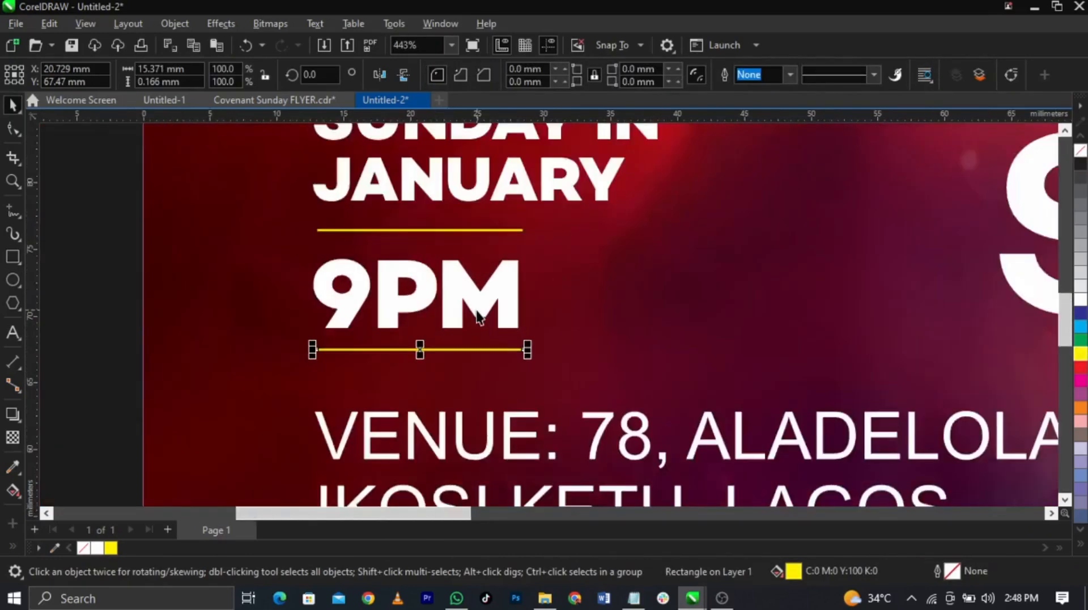
Change the font of the venue text to Campton SemiBold.
scroll(475, 313, down, 7)
key(z)
drag(276, 282, 704, 454)
key(space)
click(655, 342)
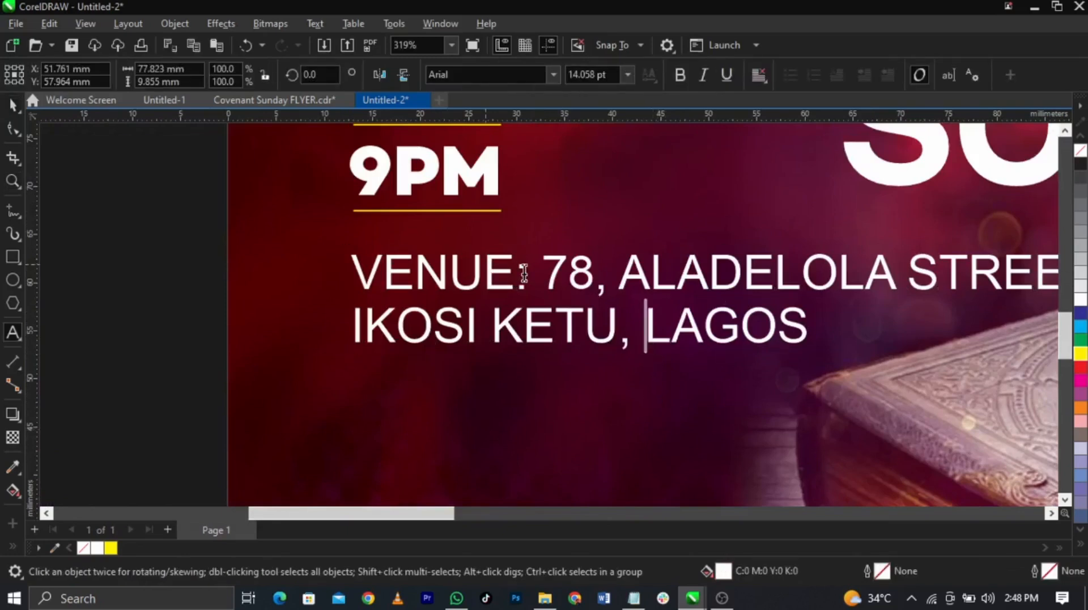
click(551, 74)
click(553, 142)
Colour the word "VENUE:" yellow in the venue text.
double_click(590, 283)
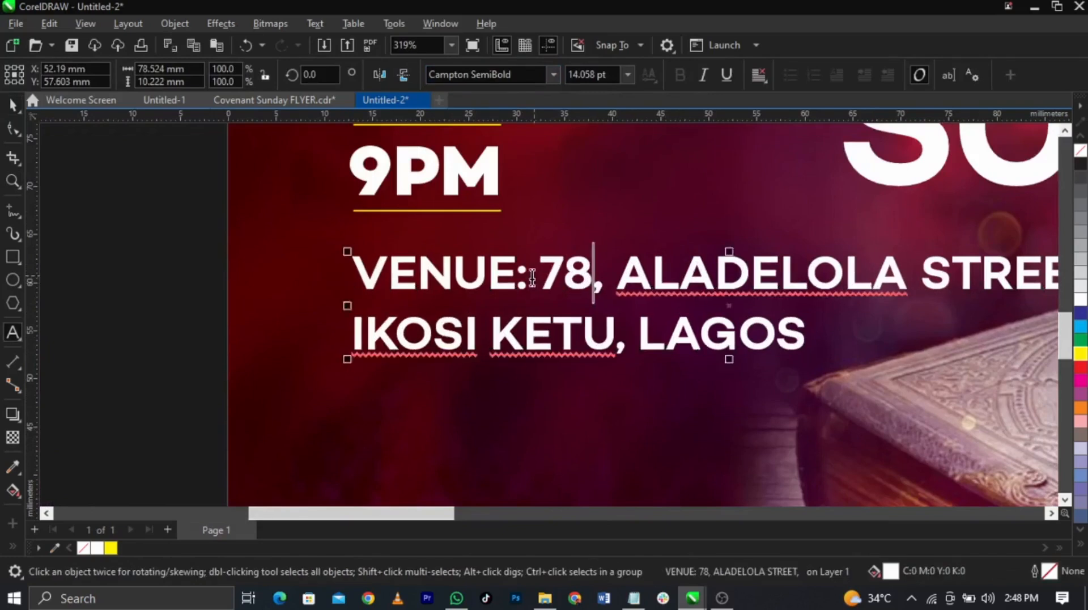
drag(526, 276, 319, 293)
click(1081, 357)
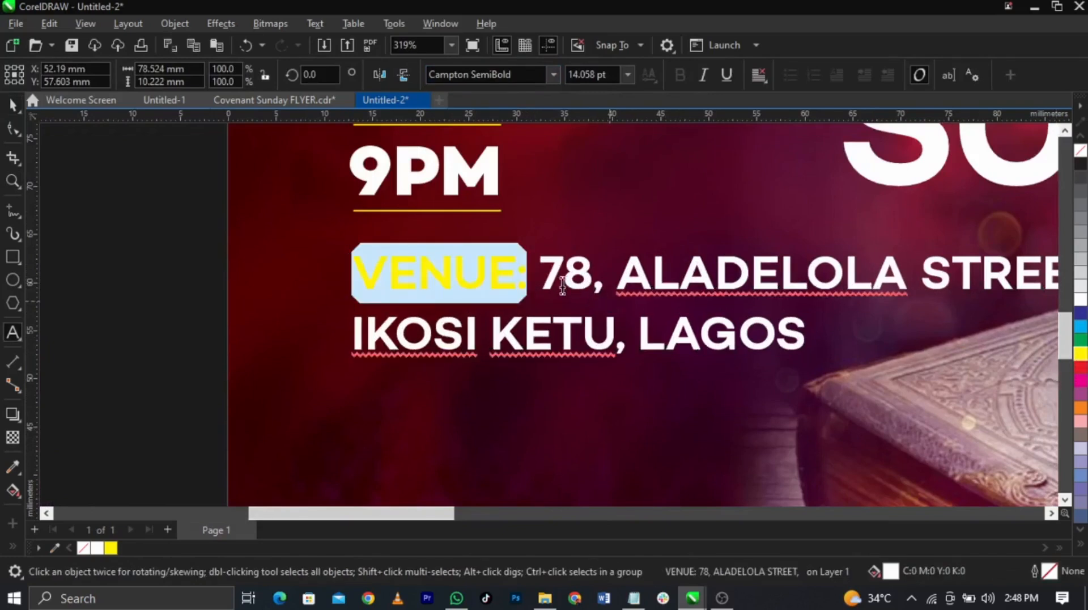
Break the venue address into separate lines before ALADELOLA, before STREET and before LAGOS.
click(541, 274)
click(622, 276)
key(Return)
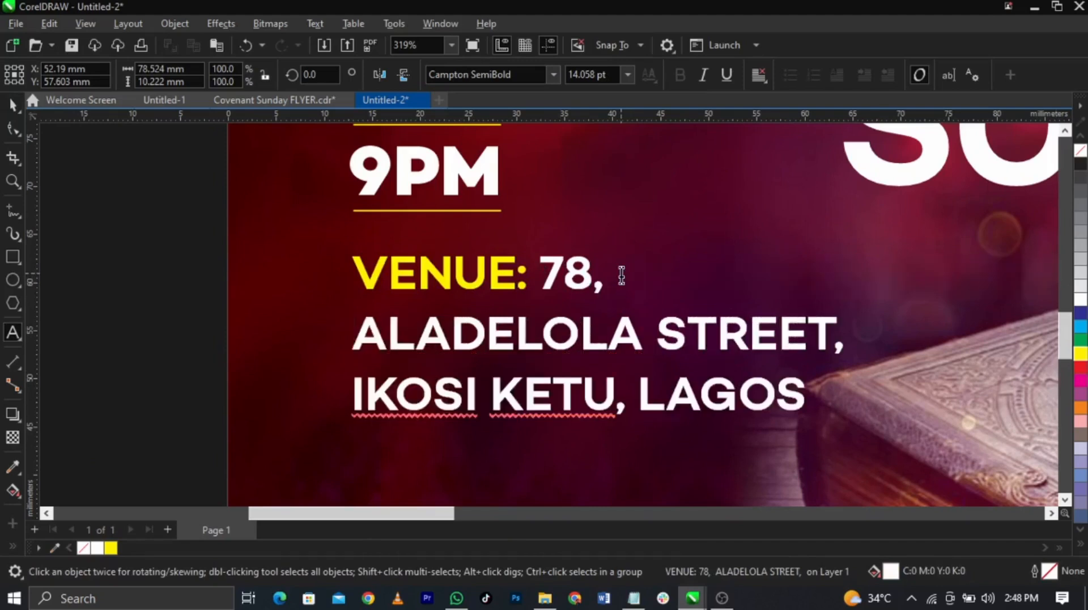
click(662, 349)
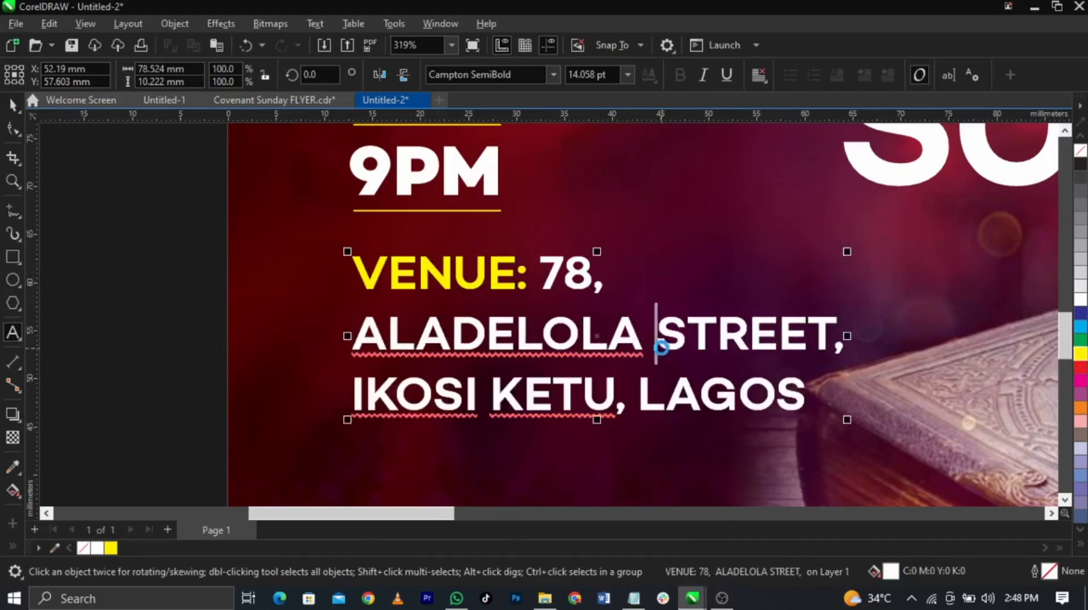
key(Return)
click(639, 448)
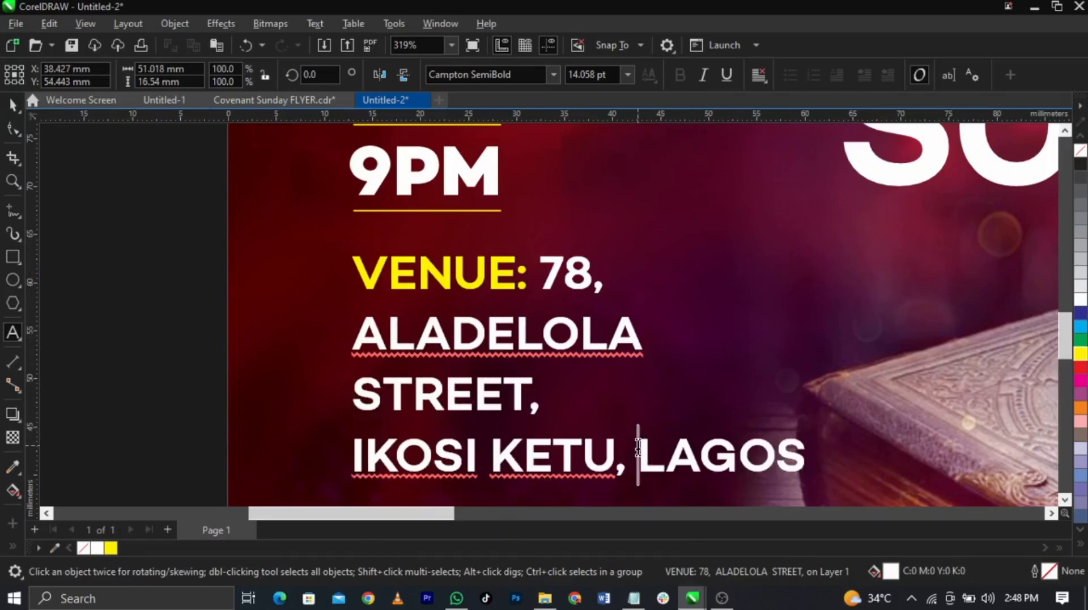
key(Return)
Tighten the line spacing of the five-line venue text with the Shape tool.
key(ctrl+space)
click(13, 129)
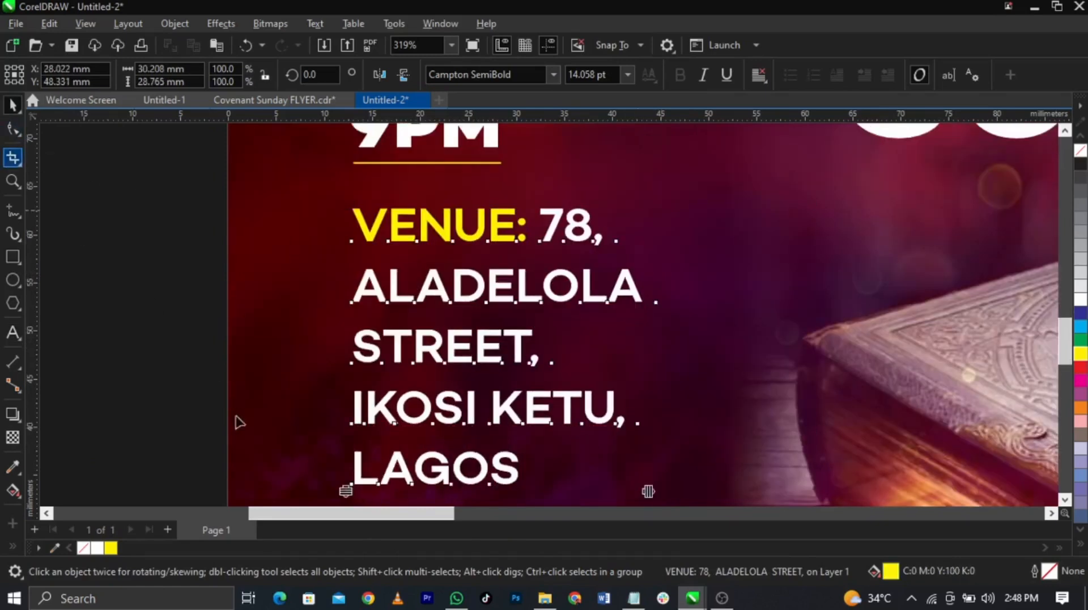
drag(350, 492, 352, 451)
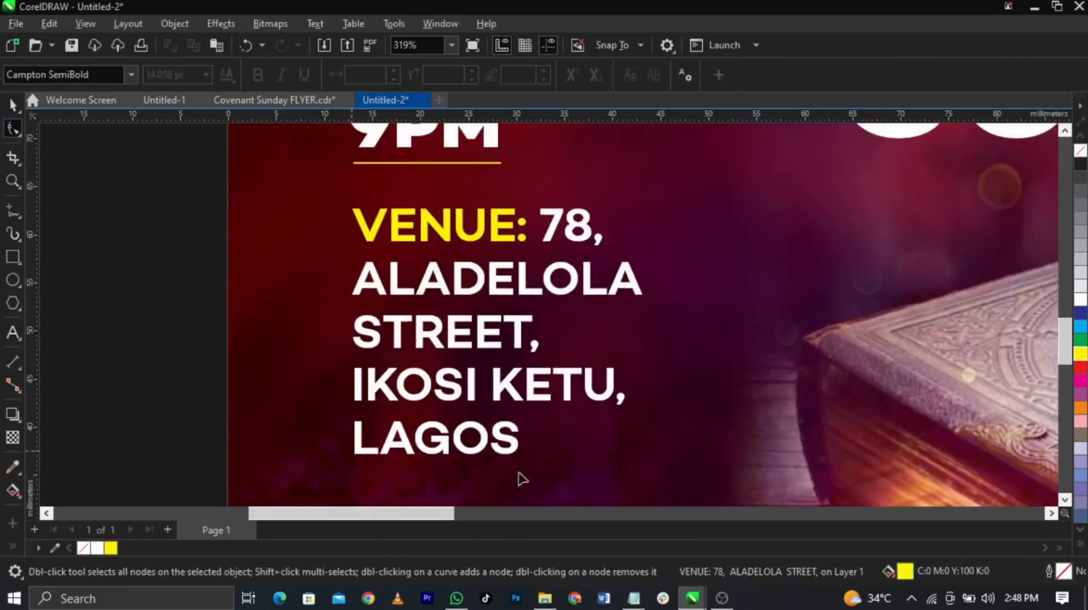
key(space)
Scale the date, 9PM and venue texts together with both yellow lines down to 94.5%.
scroll(408, 377, down, 2)
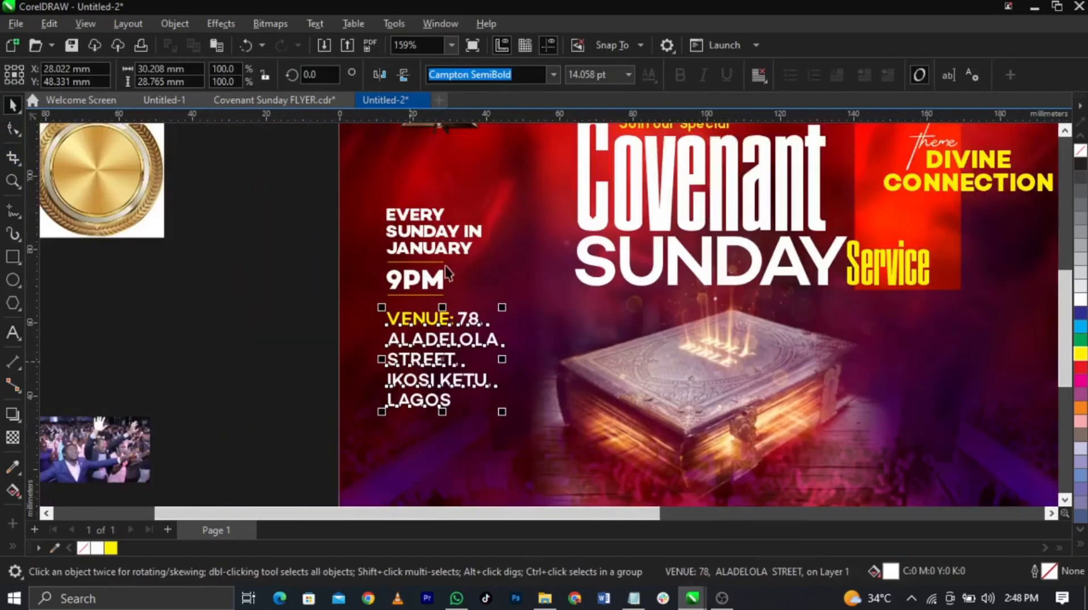
drag(304, 182, 597, 474)
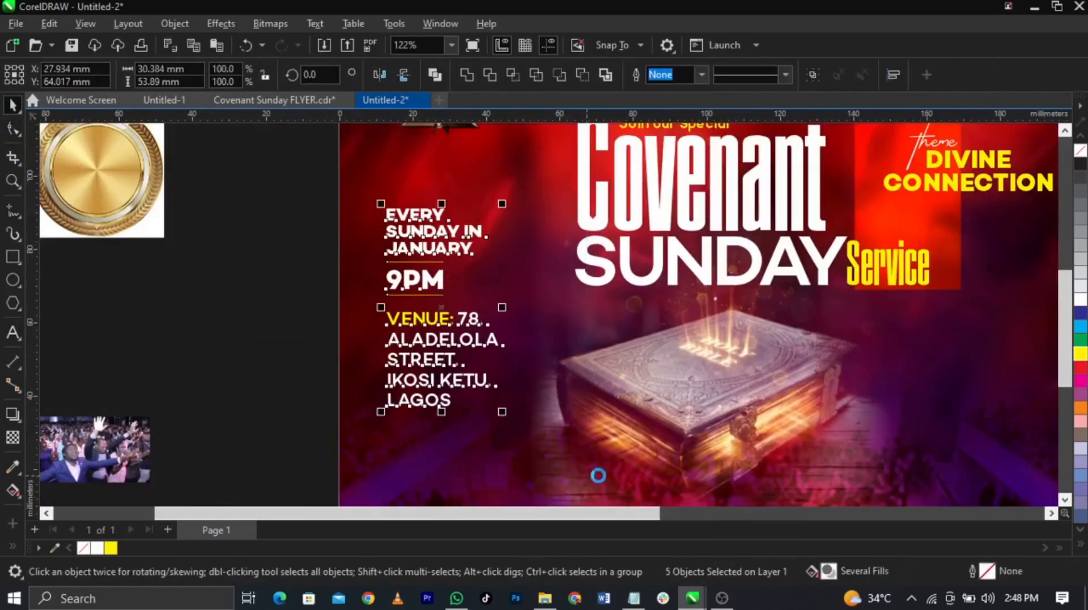
click(303, 323)
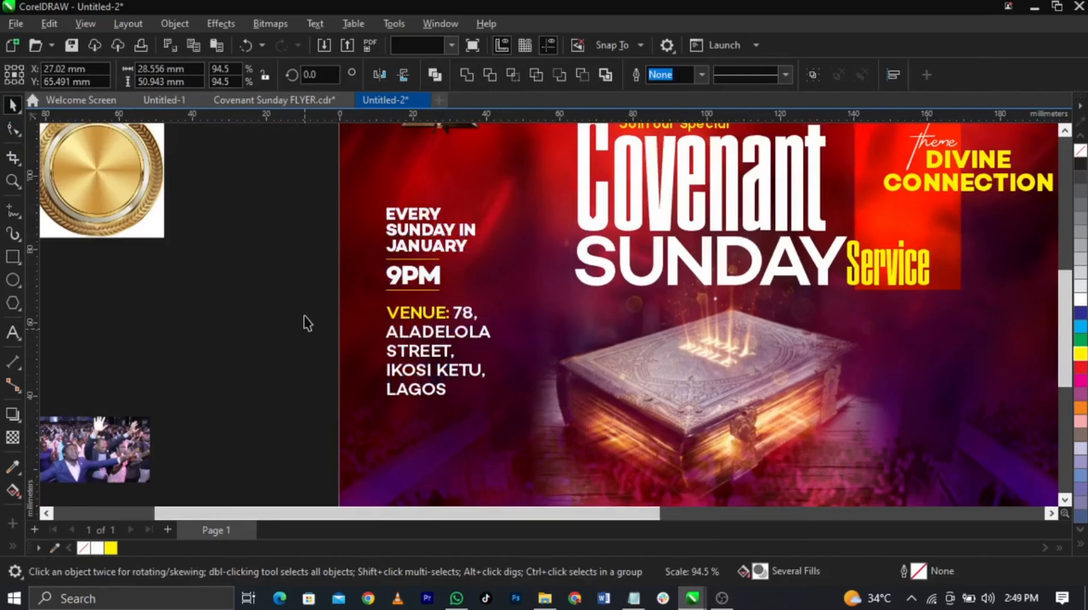
Move 9PM, both yellow lines and the venue text down slightly to widen the gap below JANUARY.
drag(302, 251, 537, 476)
scroll(445, 290, up, 5)
drag(417, 246, 413, 273)
scroll(464, 228, down, 6)
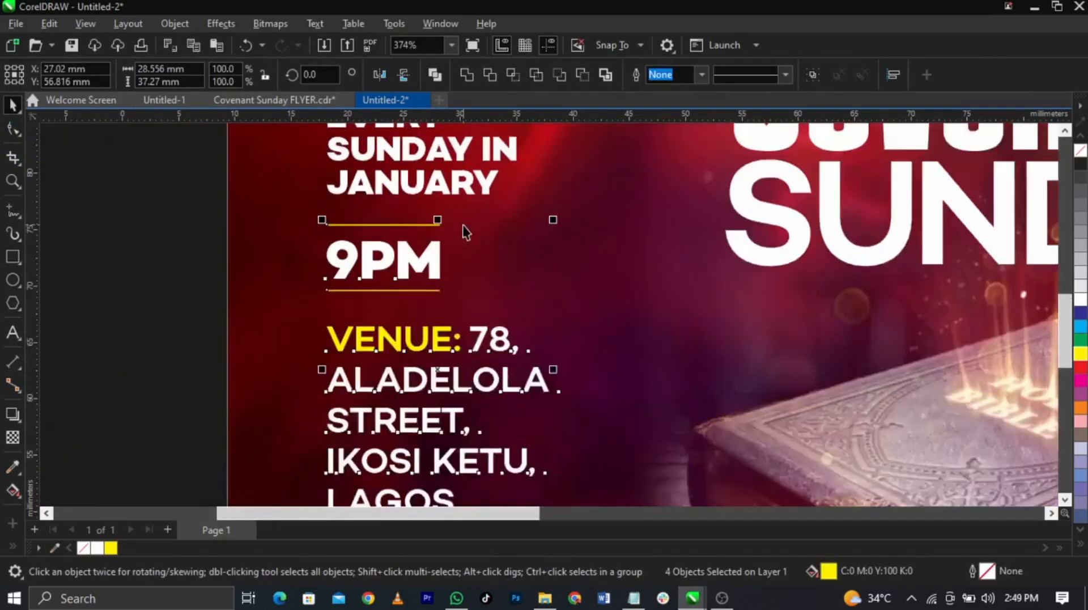
click(303, 309)
click(429, 287)
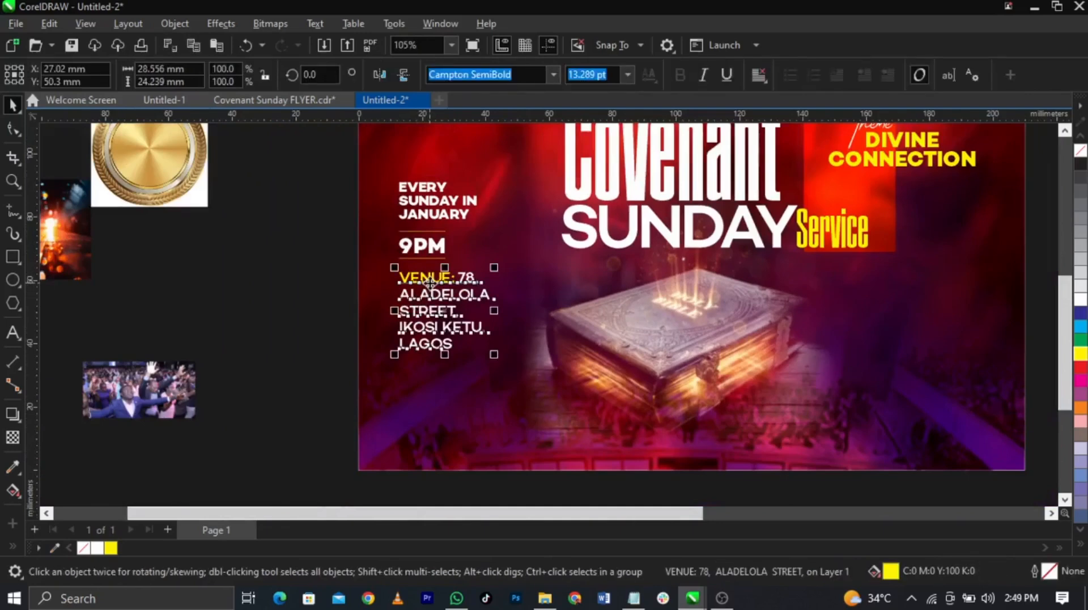
click(299, 298)
Move the gold medal image from beside the page to overlap the lower part of the page's right edge.
scroll(298, 298, down, 2)
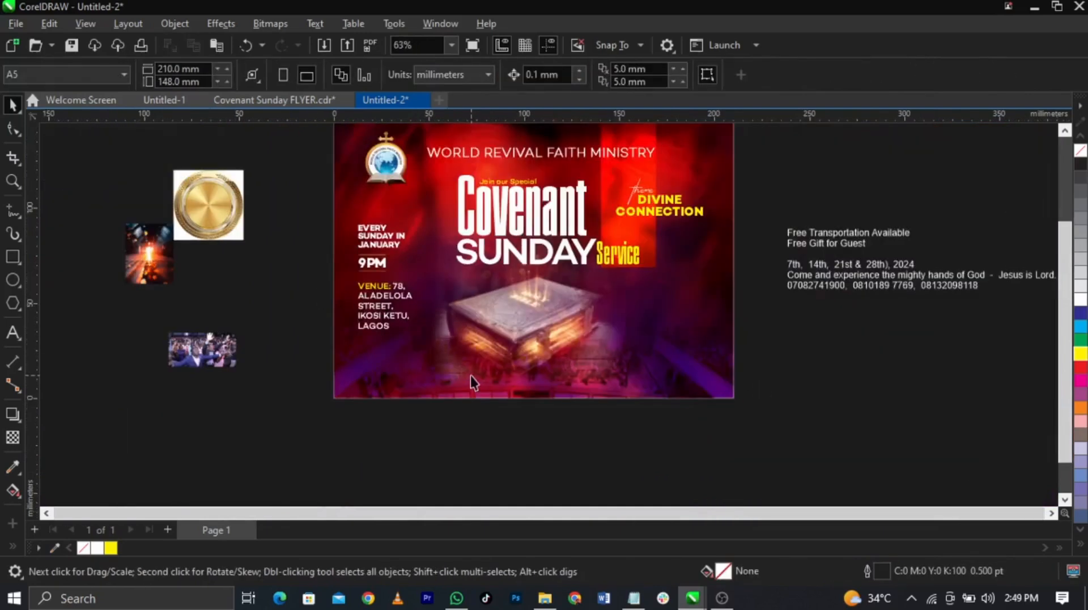
scroll(471, 375, down, 1)
key(F2)
drag(331, 150, 829, 443)
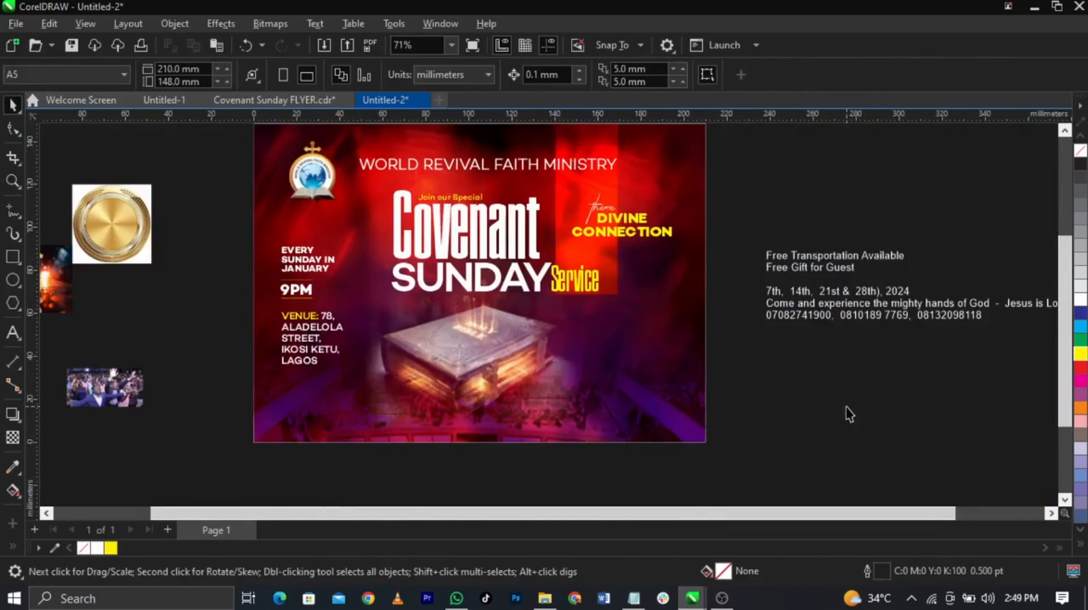
drag(135, 238, 757, 371)
scroll(737, 369, up, 5)
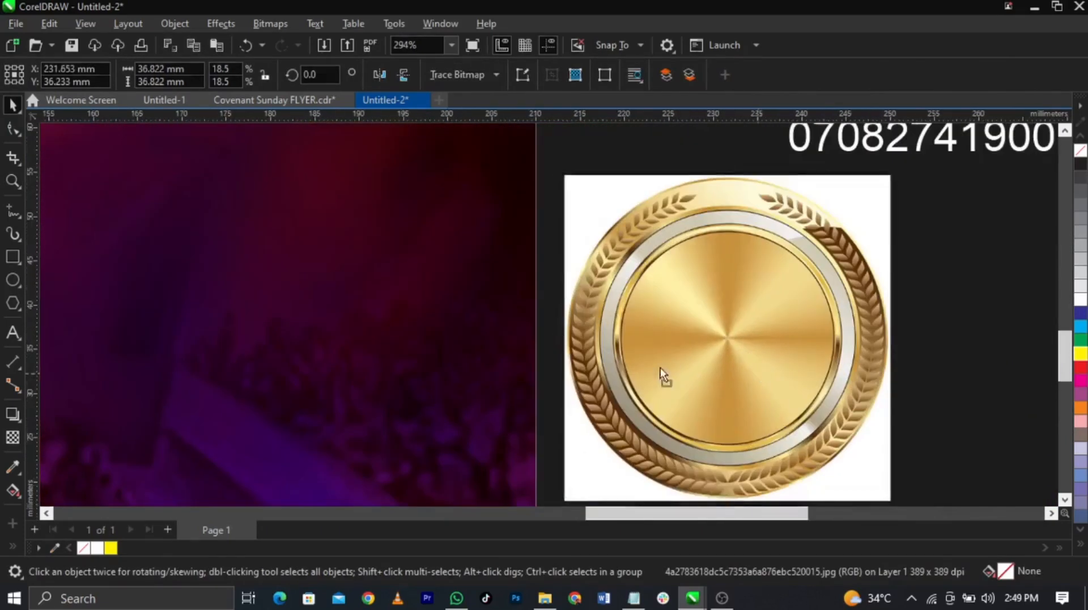
drag(669, 368, 561, 357)
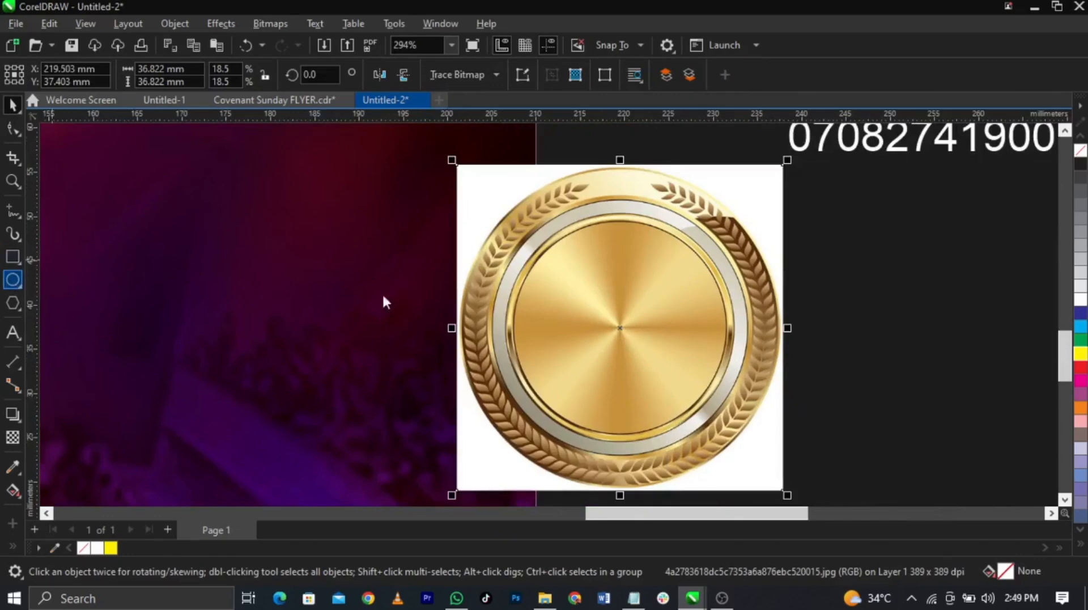
Draw a circle about 35.5 mm across over the gold medal, centre it on the image and enlarge it to about 35.65 mm.
drag(460, 169, 778, 450)
key(space)
shift+click(770, 448)
key(c)
key(e)
click(827, 417)
click(719, 277)
scroll(758, 199, up, 2)
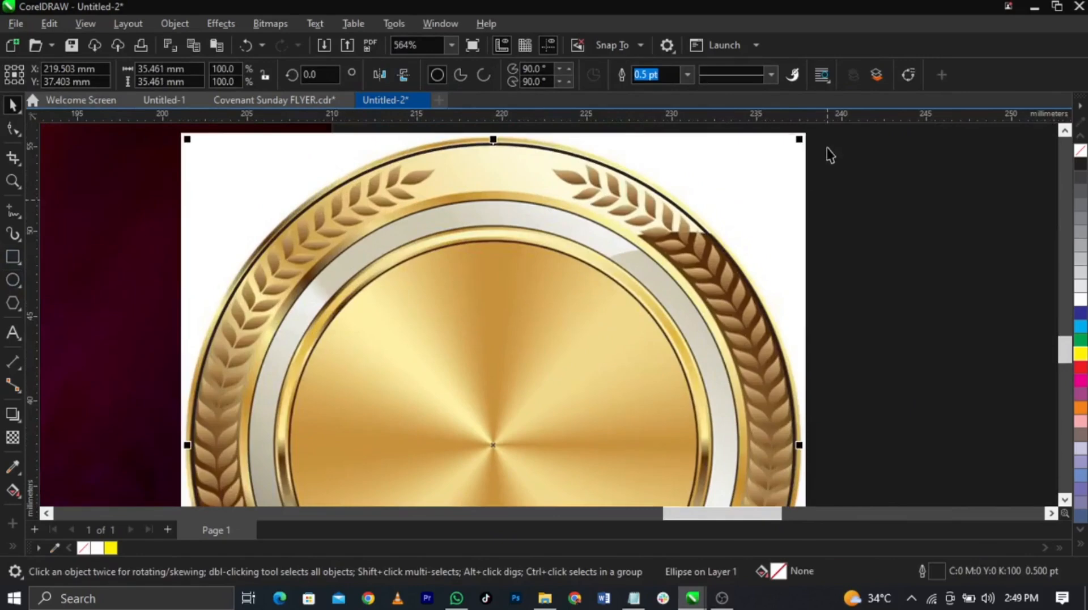
drag(798, 136, 807, 140)
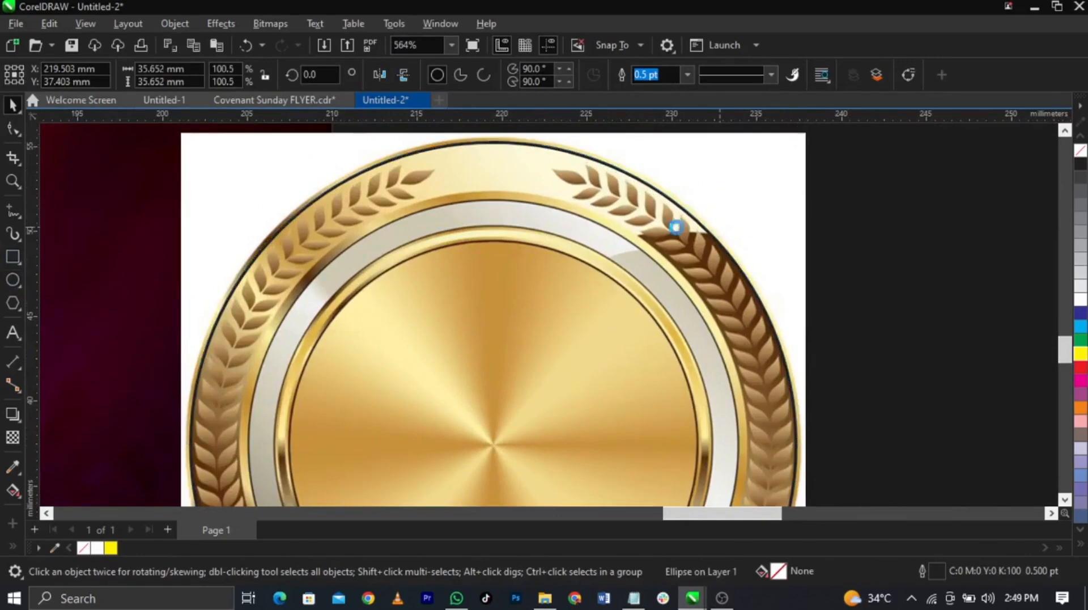
PowerClip the gold medal image inside the circle to crop away its white corners.
scroll(747, 181, down, 2)
right_click(748, 183)
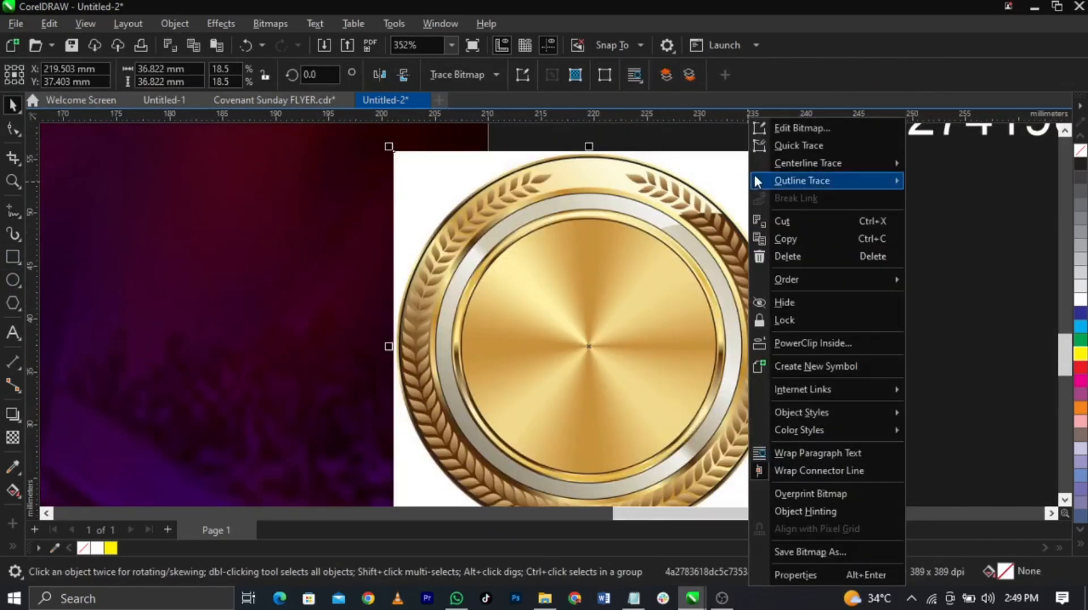
mouse_move(757, 181)
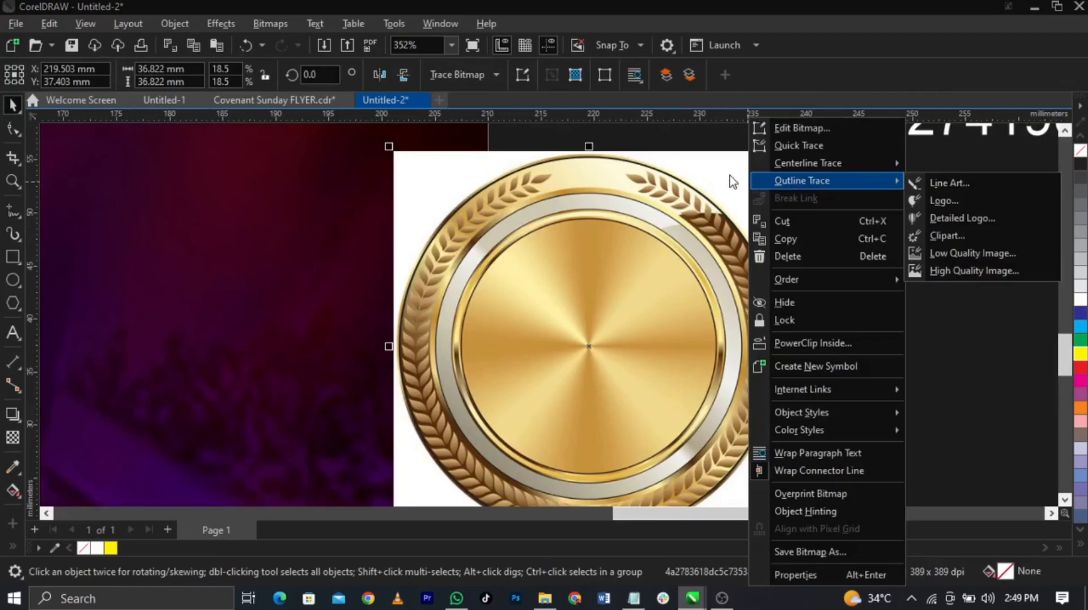
click(735, 181)
right_click(746, 182)
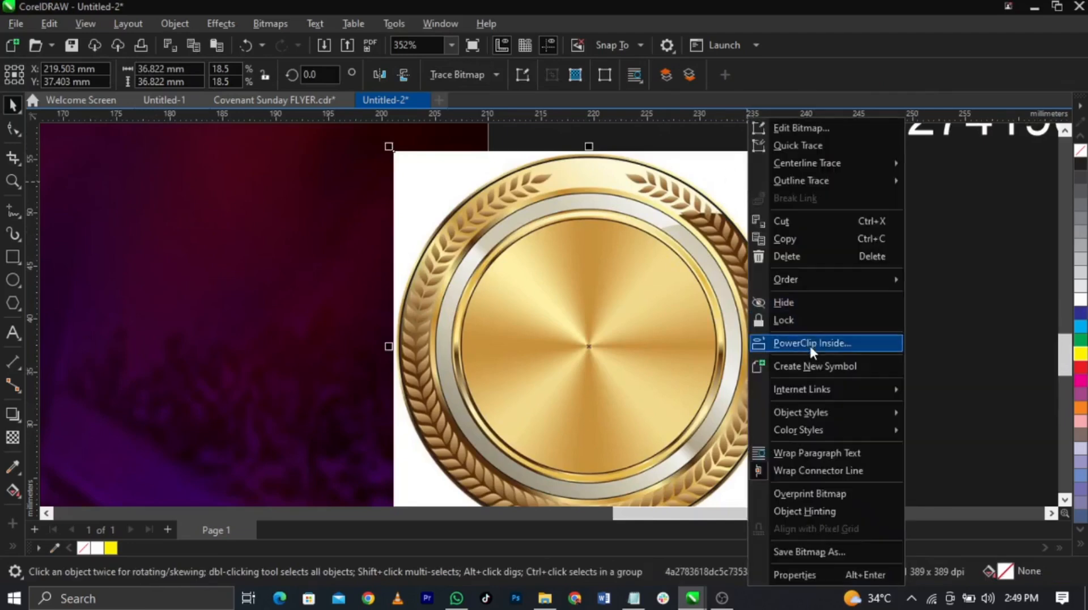
click(810, 344)
click(695, 320)
Move the clipped medal off the page, below the contact text, and remove its outline.
drag(598, 282, 708, 308)
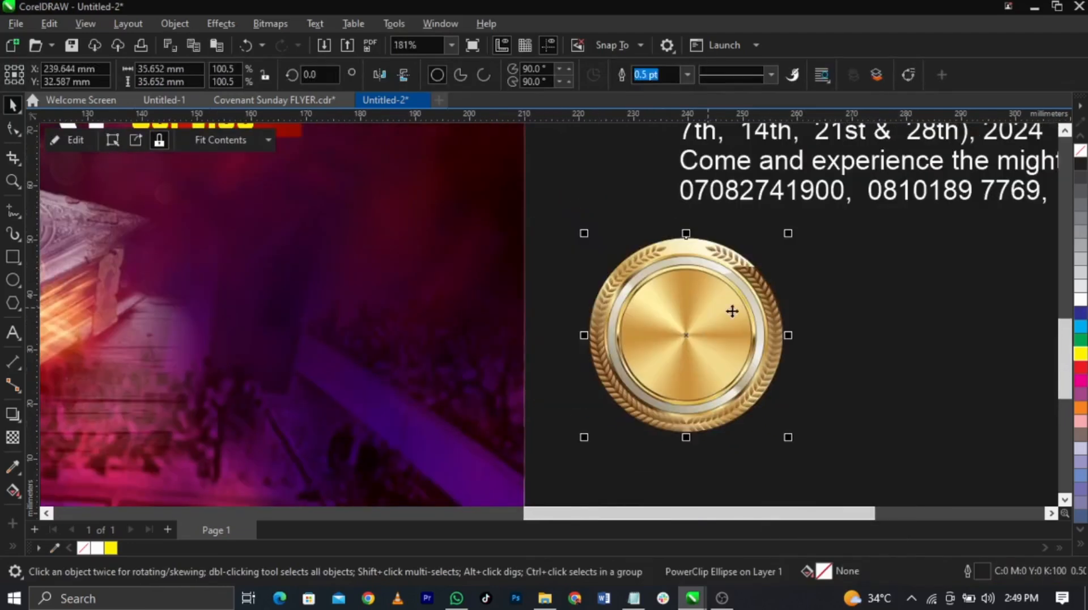
right_click(1082, 152)
click(930, 273)
Shrink the clipped medal to about 18.2 mm across and move it onto the page, right of the Bible.
click(766, 280)
drag(789, 233, 766, 325)
scroll(714, 357, down, 1)
drag(700, 364, 533, 316)
click(677, 307)
scroll(675, 304, down, 2)
Shift the medal slightly towards the Bible and enlarge it to about 27.5 mm across.
key(z)
drag(329, 232, 705, 366)
click(679, 339)
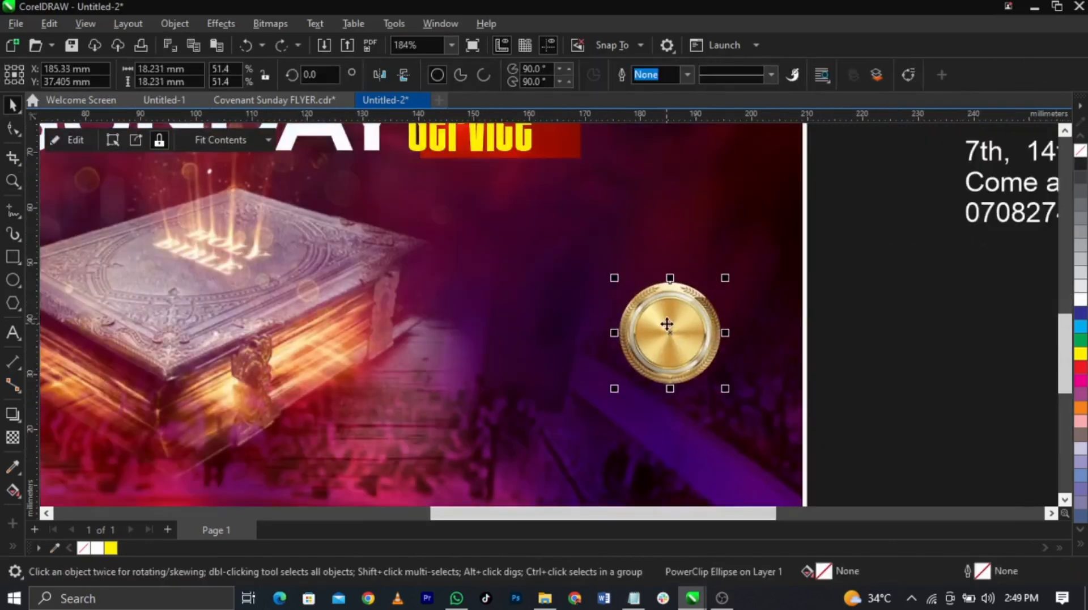
mouse_move(667, 324)
mouse_down()
mouse_move(678, 338)
mouse_move(655, 319)
mouse_up()
drag(700, 372, 728, 397)
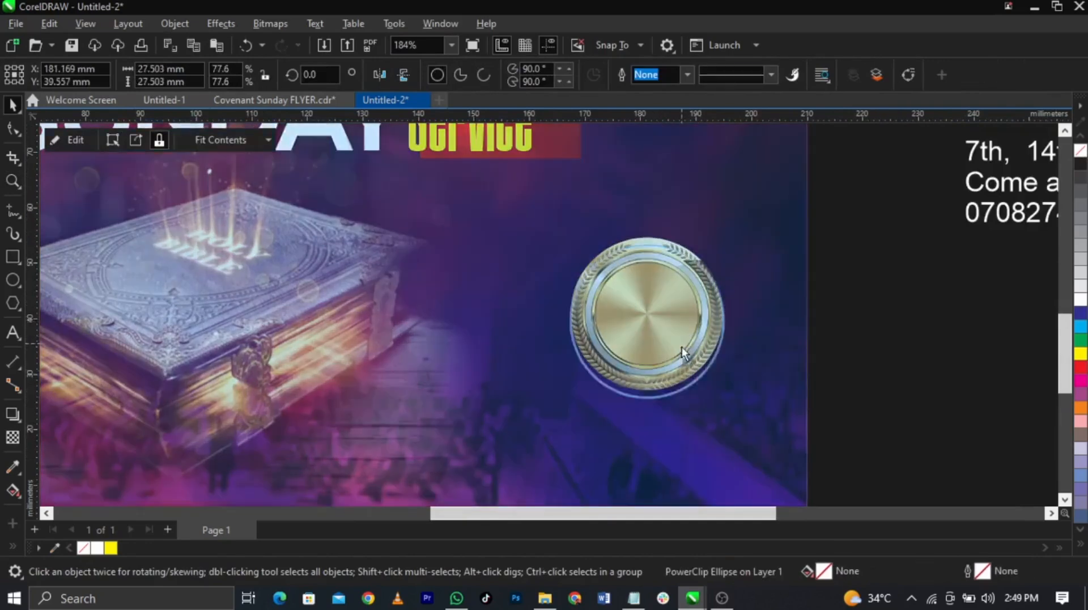
Draw a circle about 19 mm across over the medal's inner disc, centre it on the medal and enlarge it to about 19.28 mm.
scroll(737, 369, up, 2)
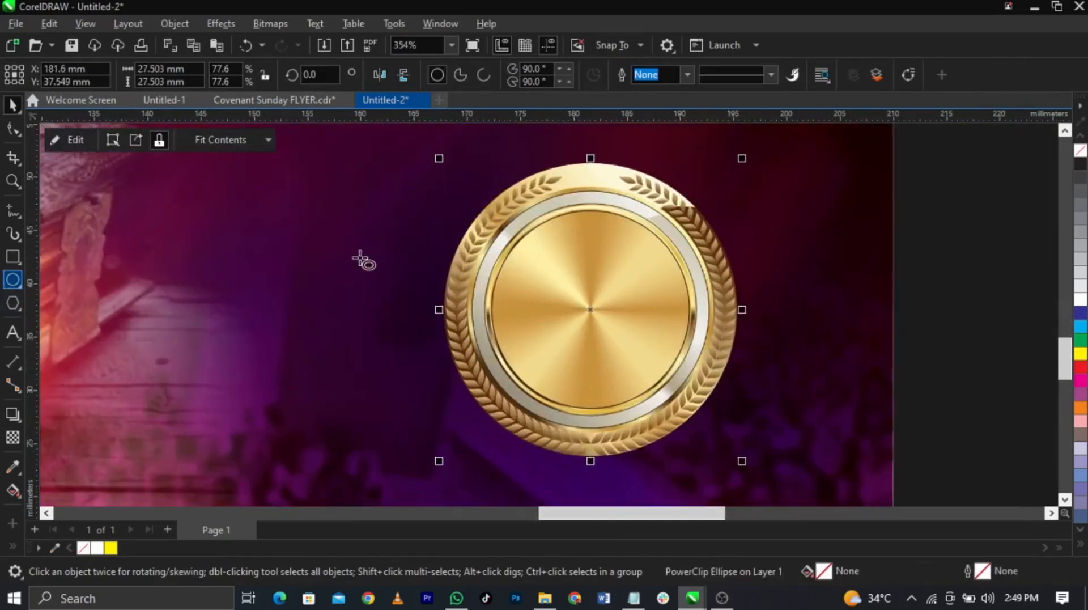
drag(491, 211, 694, 383)
key(space)
shift+click(707, 339)
key(c)
key(e)
click(851, 323)
click(664, 236)
scroll(678, 219, up, 2)
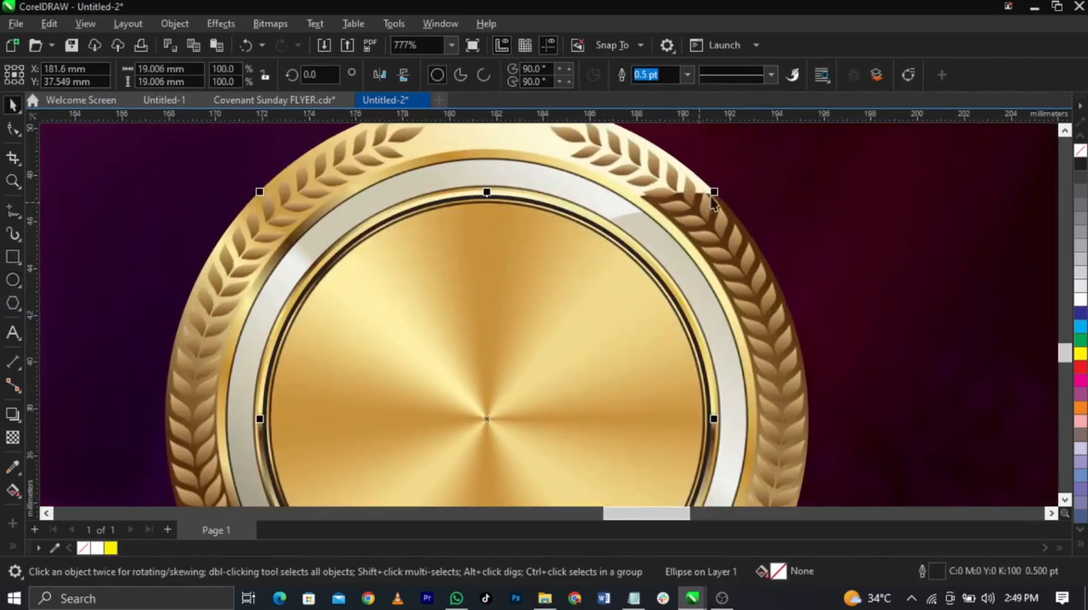
drag(717, 192, 722, 187)
scroll(600, 219, down, 2)
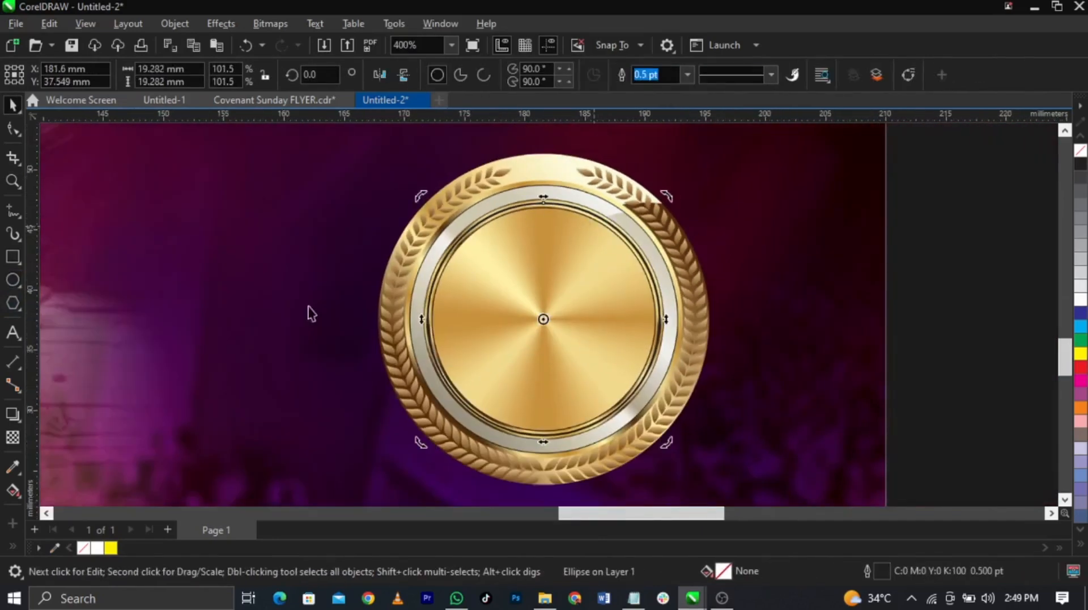
Fill the inner circle with an elliptical fountain fill running from a white centre to a black edge.
click(13, 490)
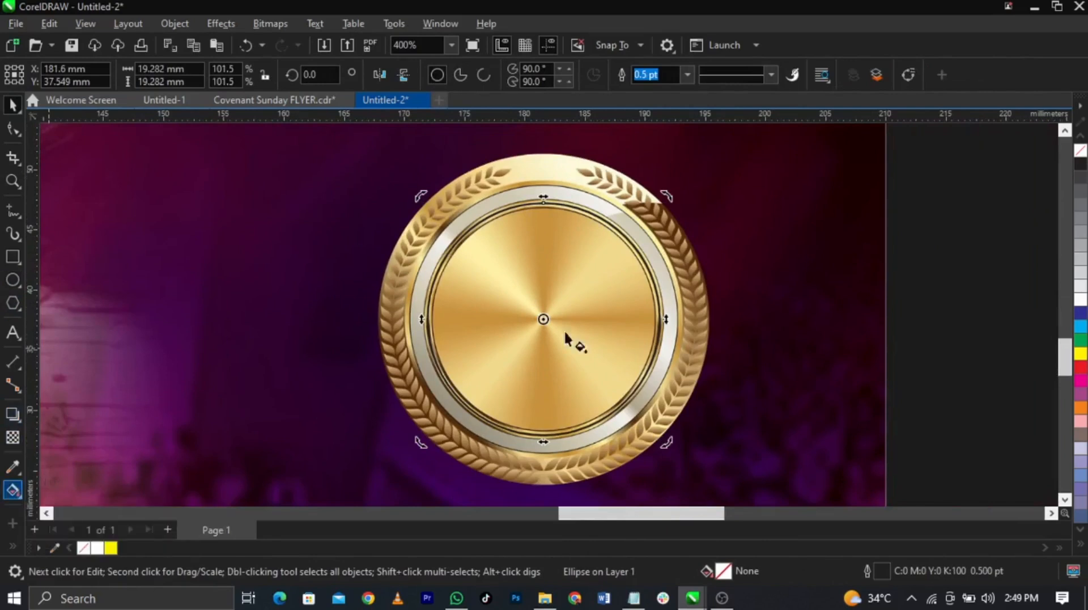
drag(552, 206, 553, 431)
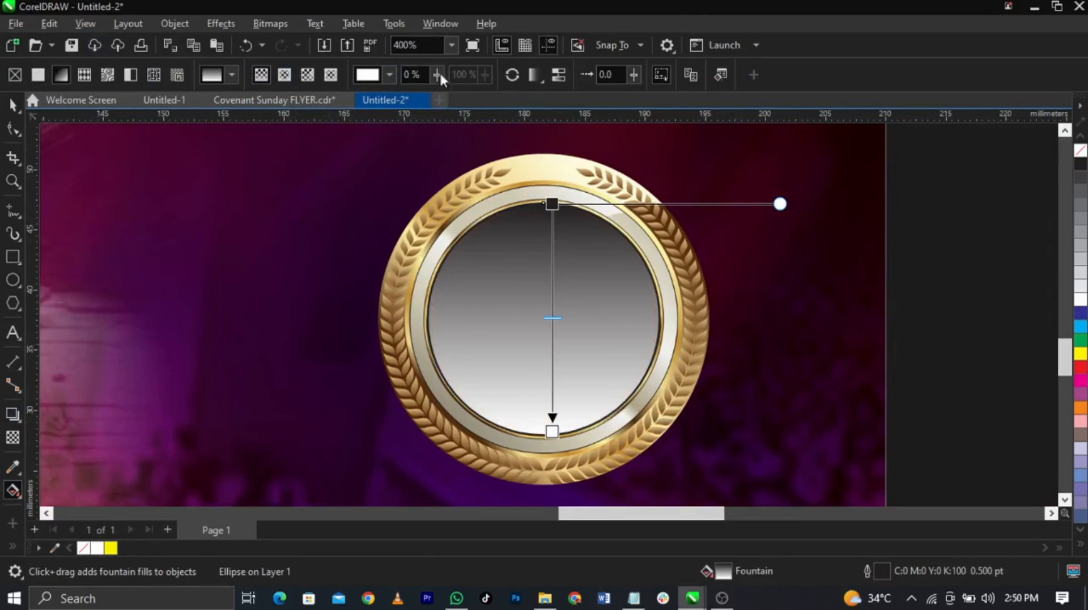
click(286, 74)
drag(549, 350, 540, 352)
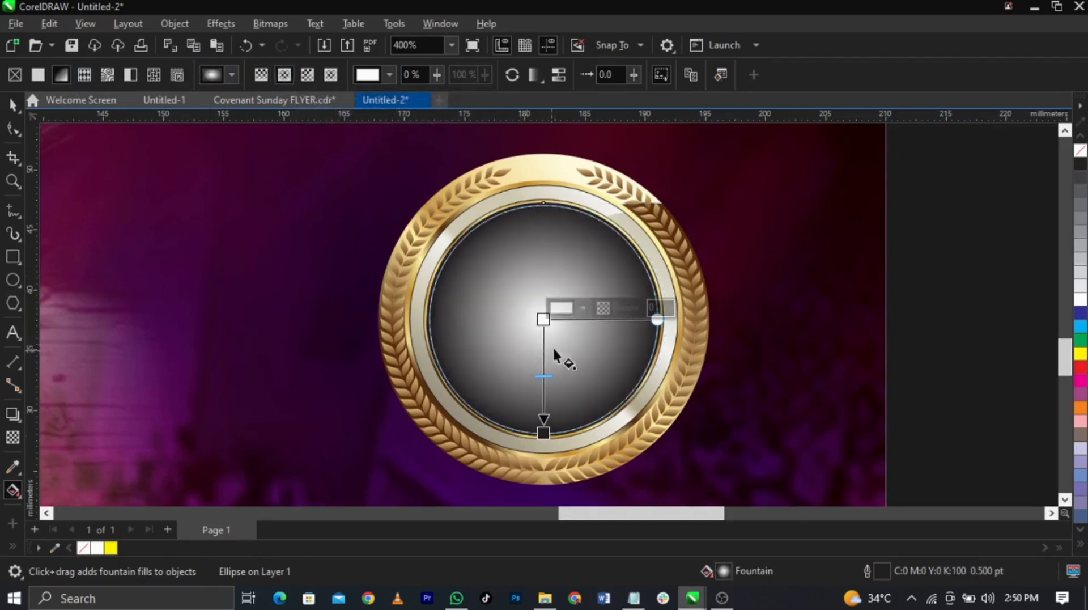
Switch the outer colour of the inner circle's fountain fill to RGB black.
click(544, 434)
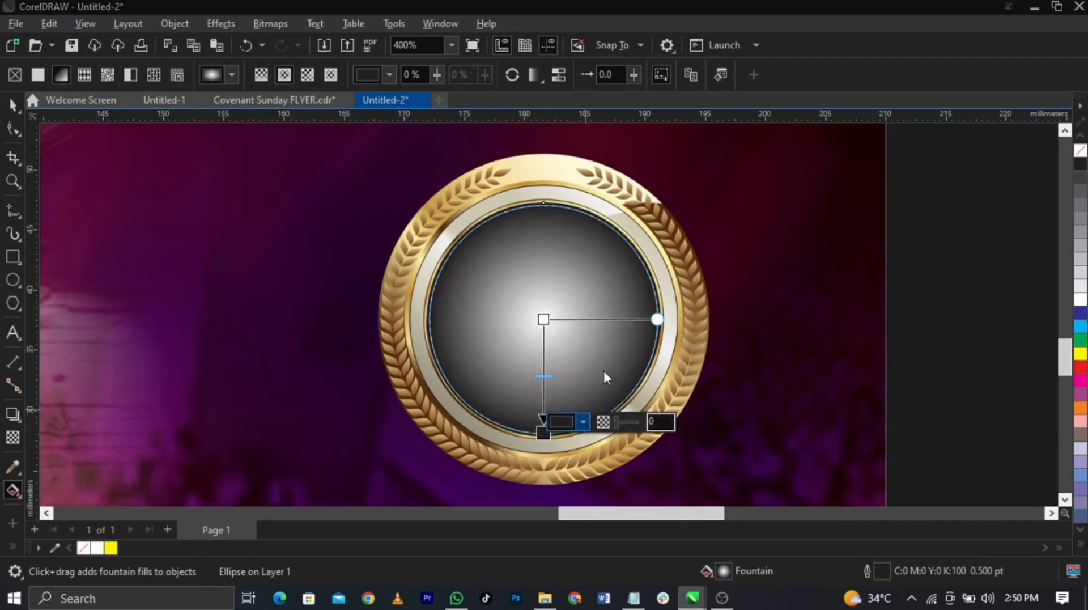
click(587, 422)
click(620, 210)
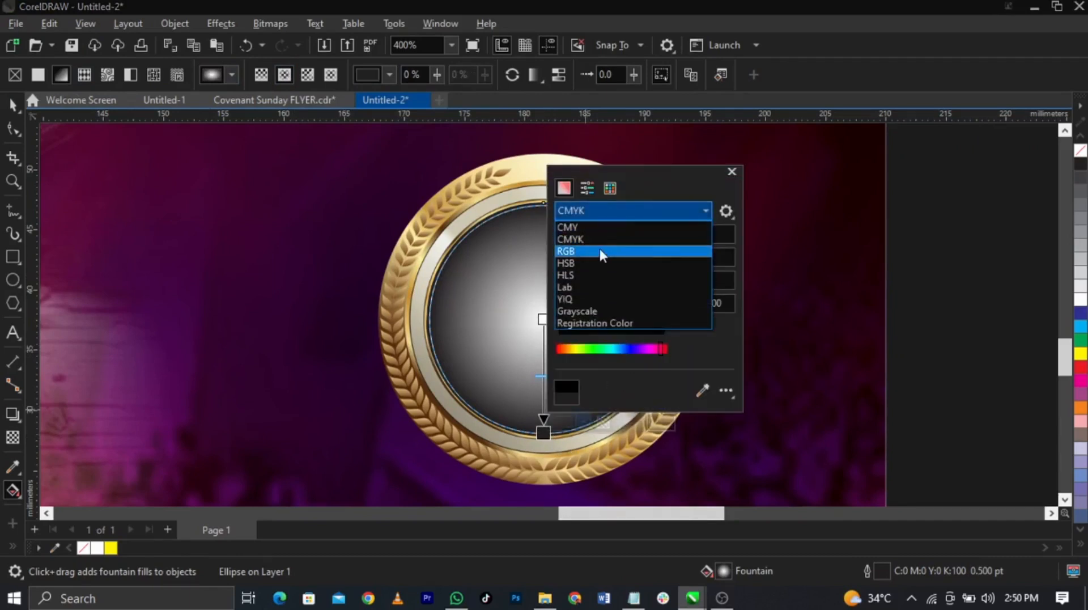
click(600, 248)
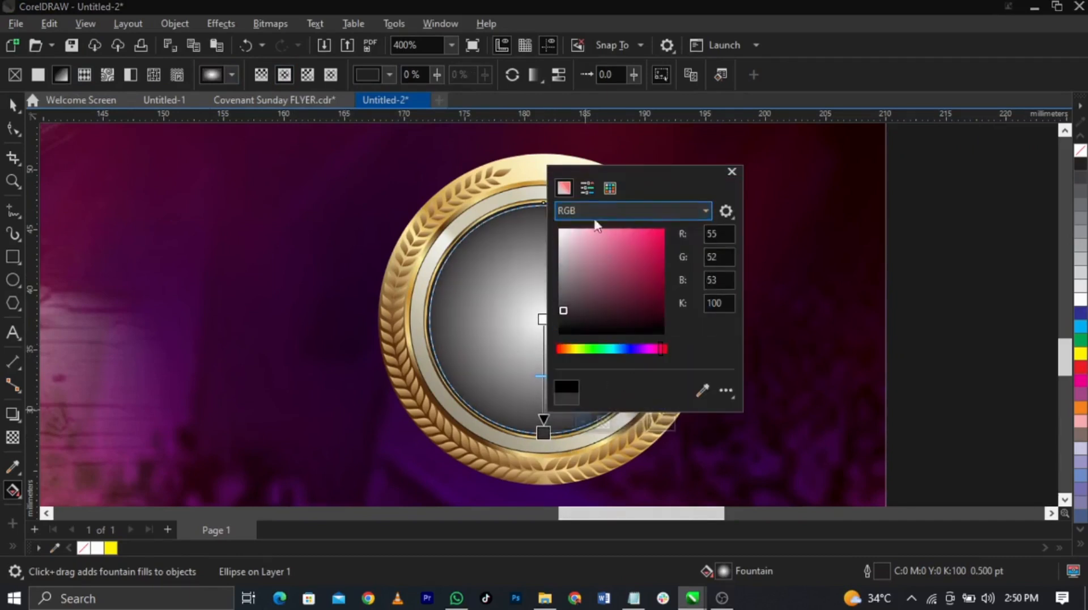
click(513, 376)
Set the centre colour of the inner circle's fountain fill to light blue (C75 M7 Y7 K0).
click(543, 319)
click(562, 308)
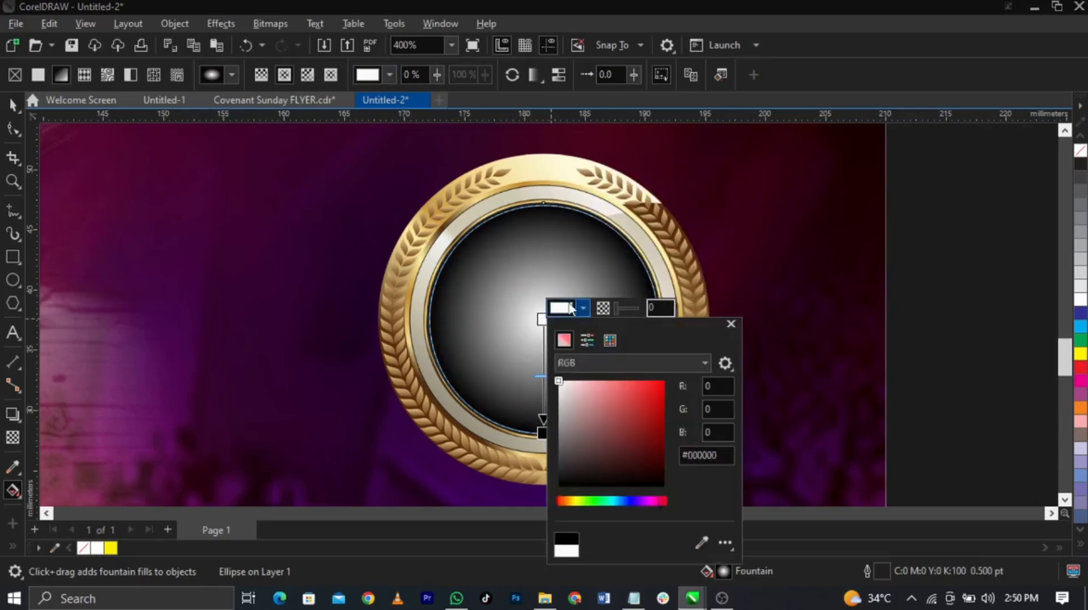
click(609, 500)
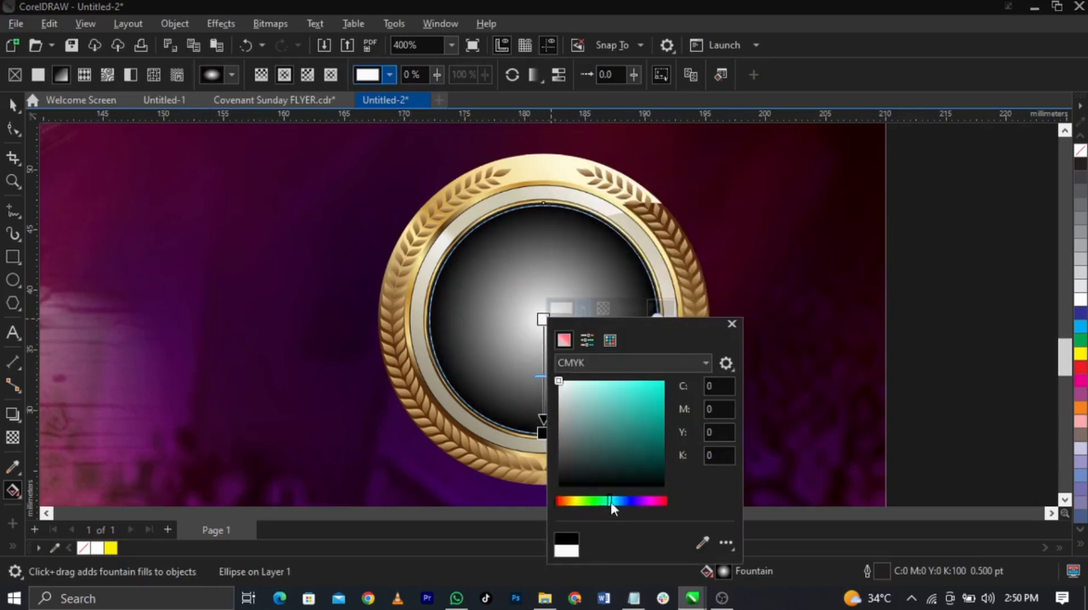
click(649, 395)
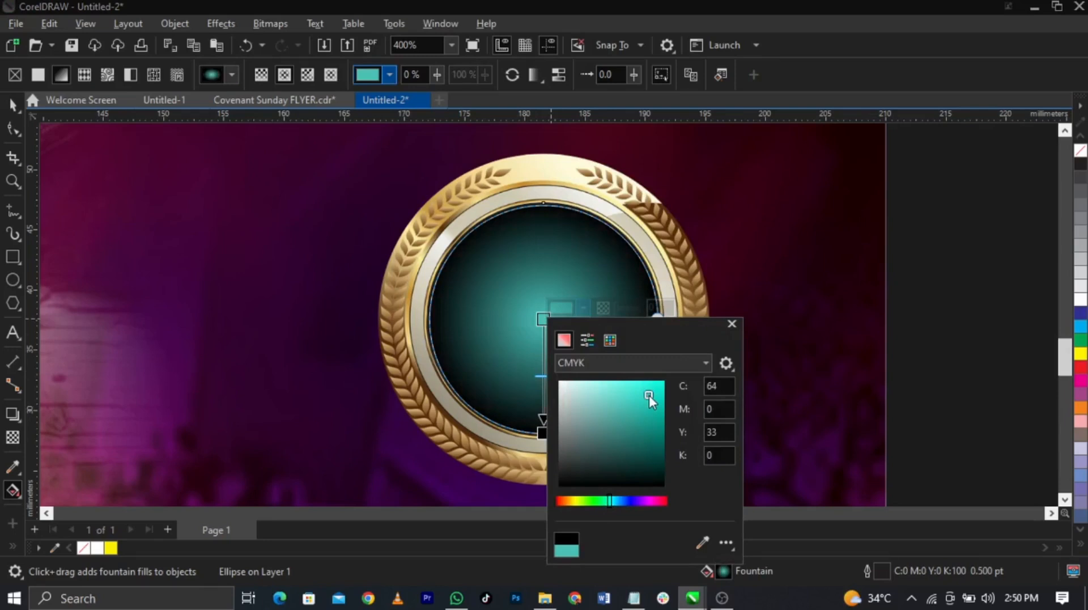
click(656, 396)
drag(610, 503, 616, 503)
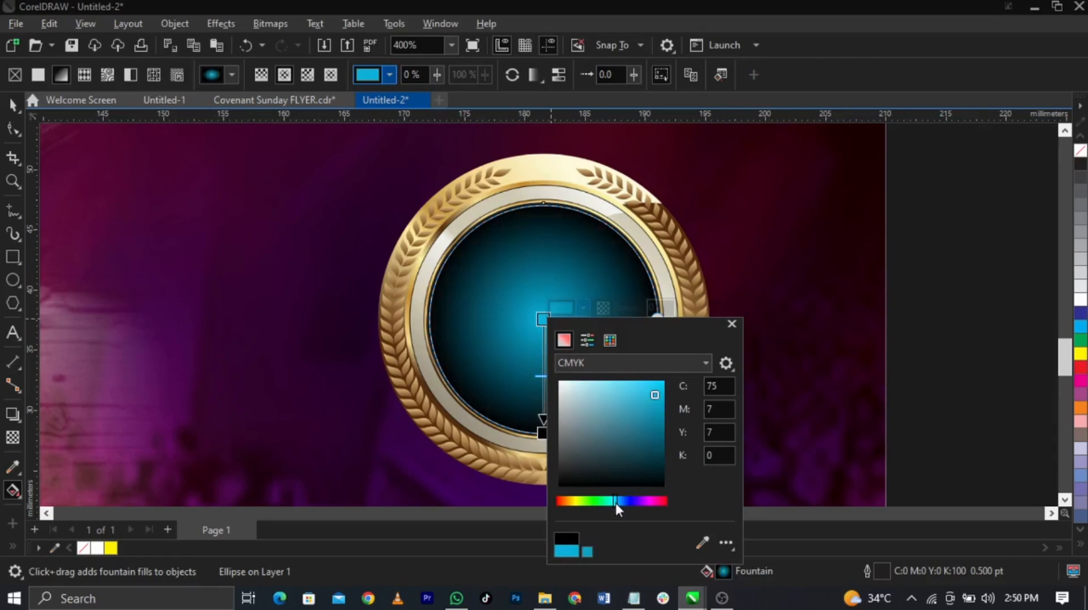
Extend the black end of the elliptical fill slightly past the inner circle's edge and remove the circle's outline.
click(533, 342)
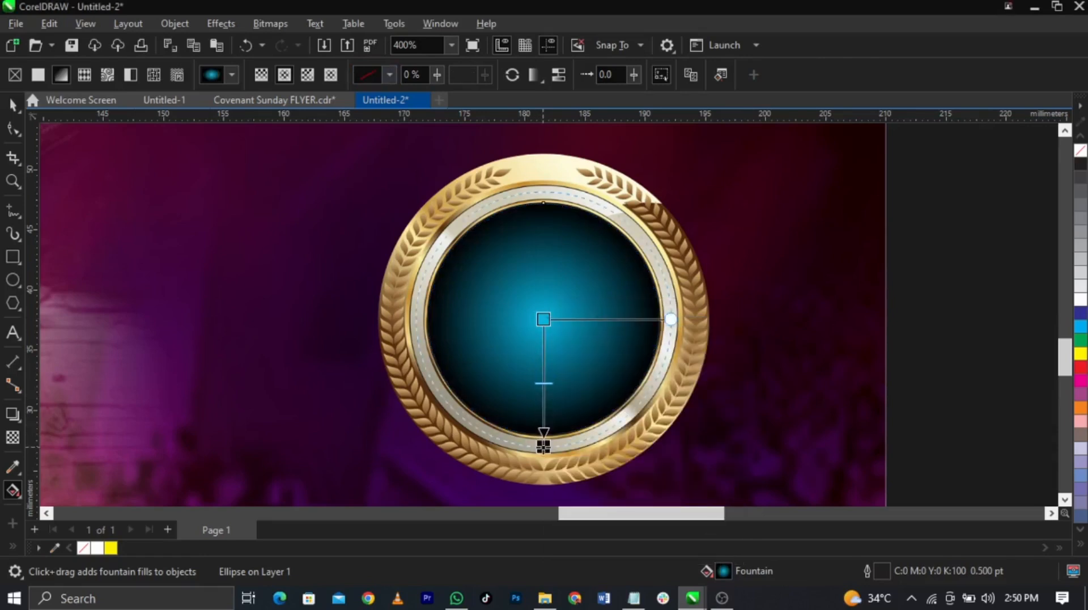
key(space)
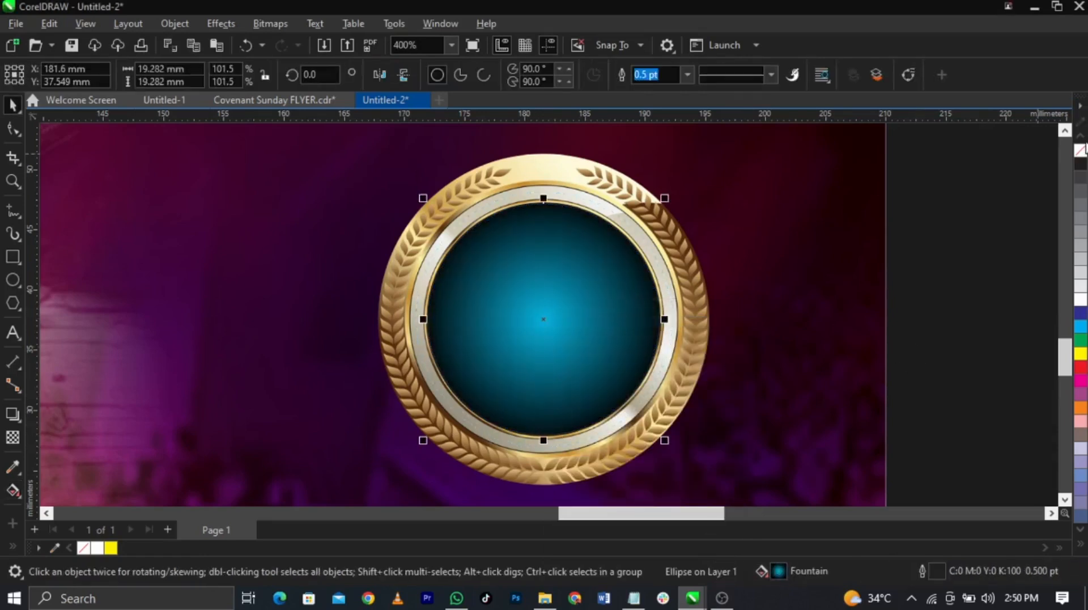
right_click(1081, 151)
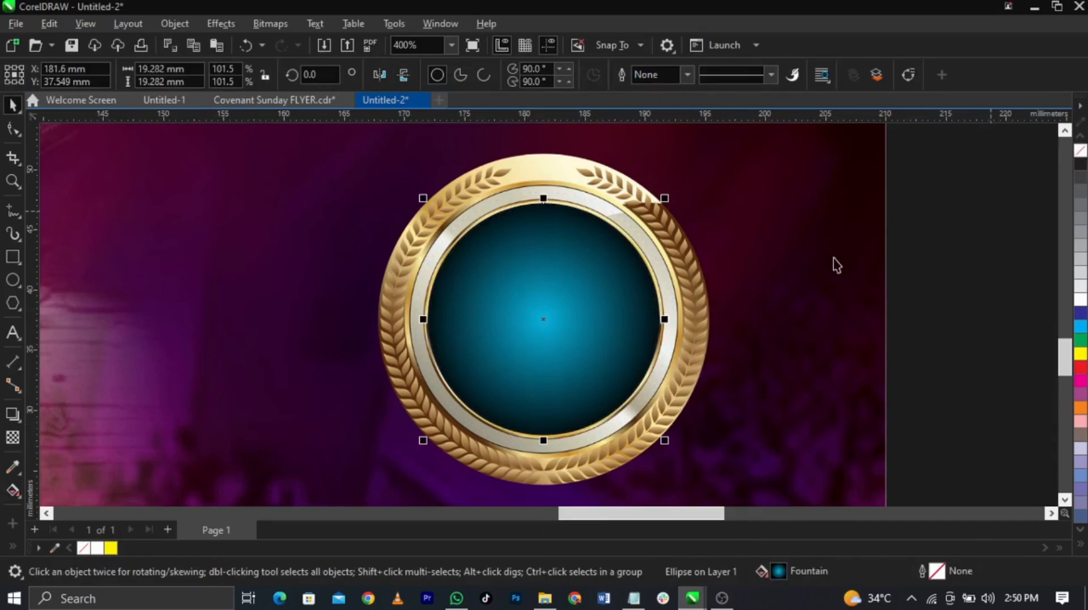
Make a white copy of the inner circle, fade it from its upper edge towards the centre with linear transparency, and shrink it to about 18.13 mm.
drag(588, 290, 696, 300)
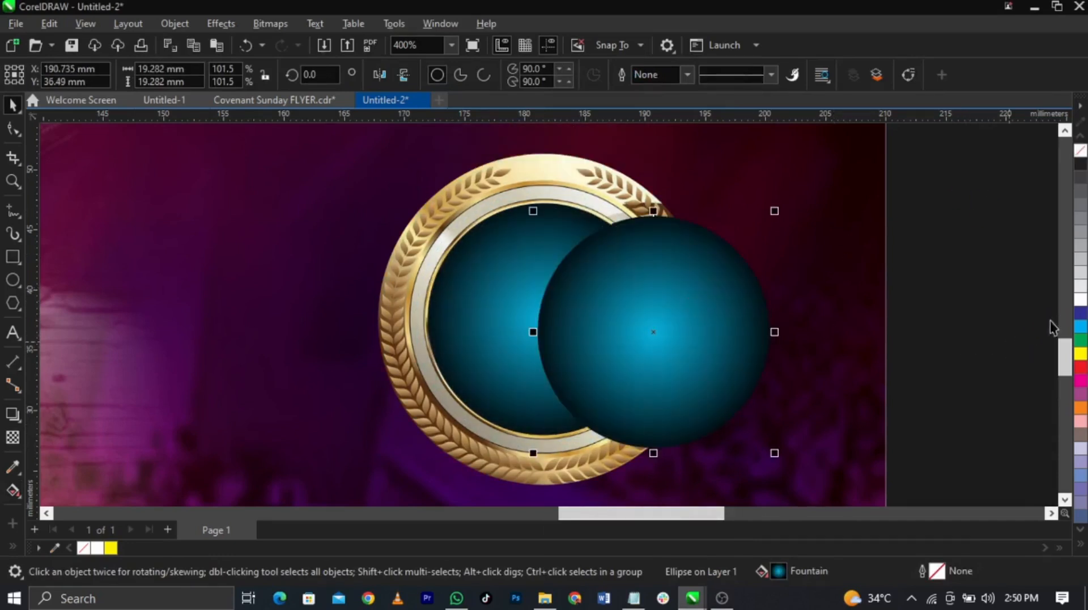
key(ctrl+z)
click(1081, 299)
click(15, 438)
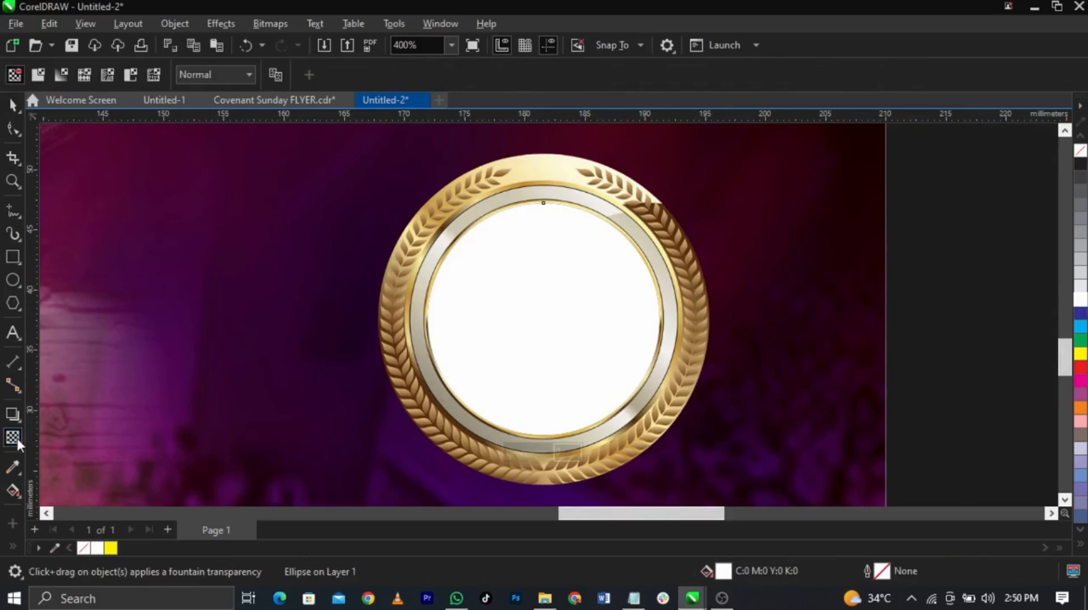
drag(546, 213, 554, 286)
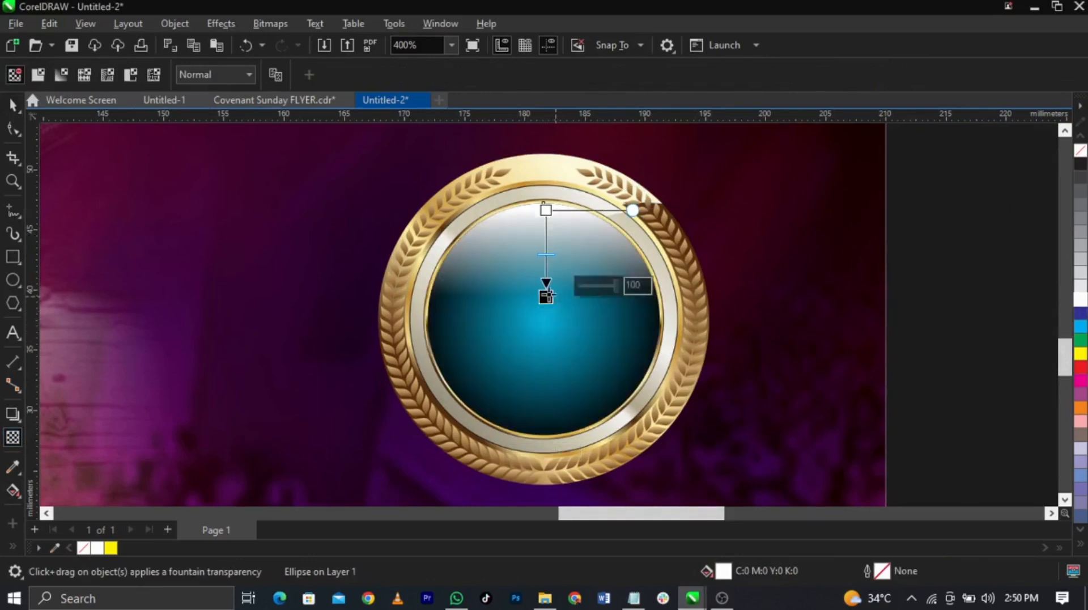
key(space)
drag(666, 202, 666, 208)
scroll(425, 313, down, 2)
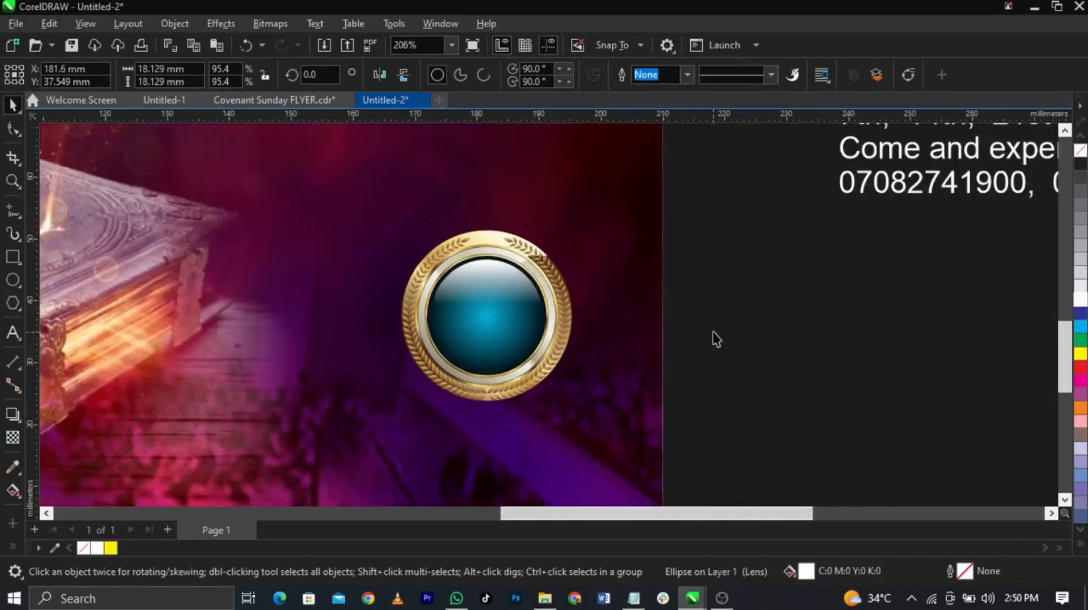
Cut "Free Transportation Available" and "Free Gift for Guest" from the text block beside the page and paste them onto the flyer below the medal.
click(714, 334)
scroll(715, 333, down, 2)
drag(893, 220, 892, 298)
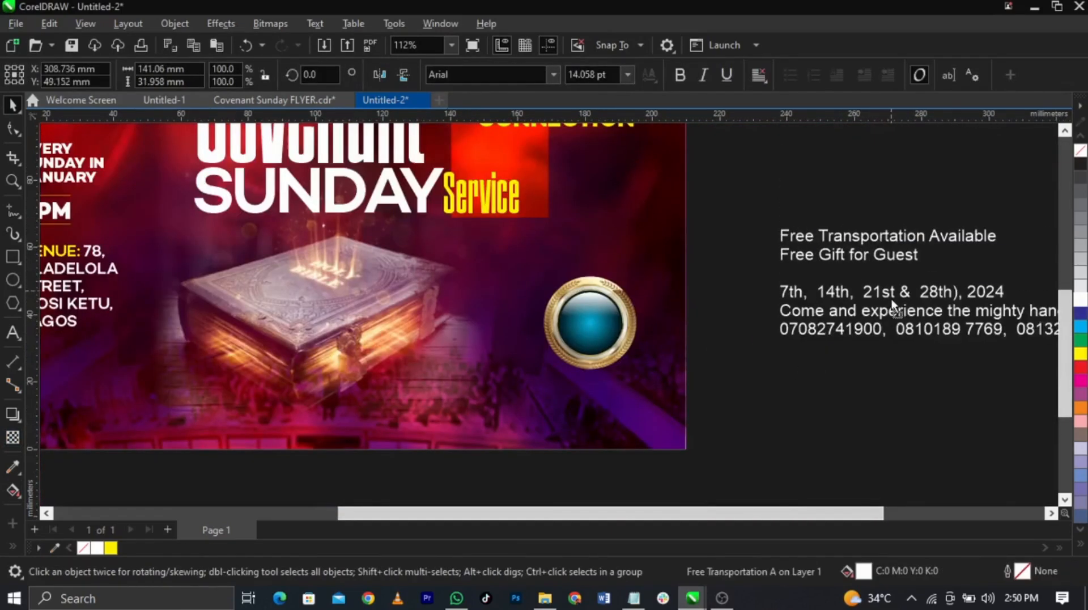
drag(930, 266, 780, 238)
key(ctrl+x)
click(484, 379)
key(ctrl+v)
Move the complete medal badge slightly upwards and towards the Bible.
drag(732, 405, 464, 246)
scroll(570, 324, up, 2)
mouse_move(622, 322)
mouse_down()
mouse_move(610, 315)
mouse_move(625, 312)
mouse_up()
Separate the pasted text into lines, move "Free Gift for Guest" over the medal and set it in Campton ExtraBold.
click(575, 441)
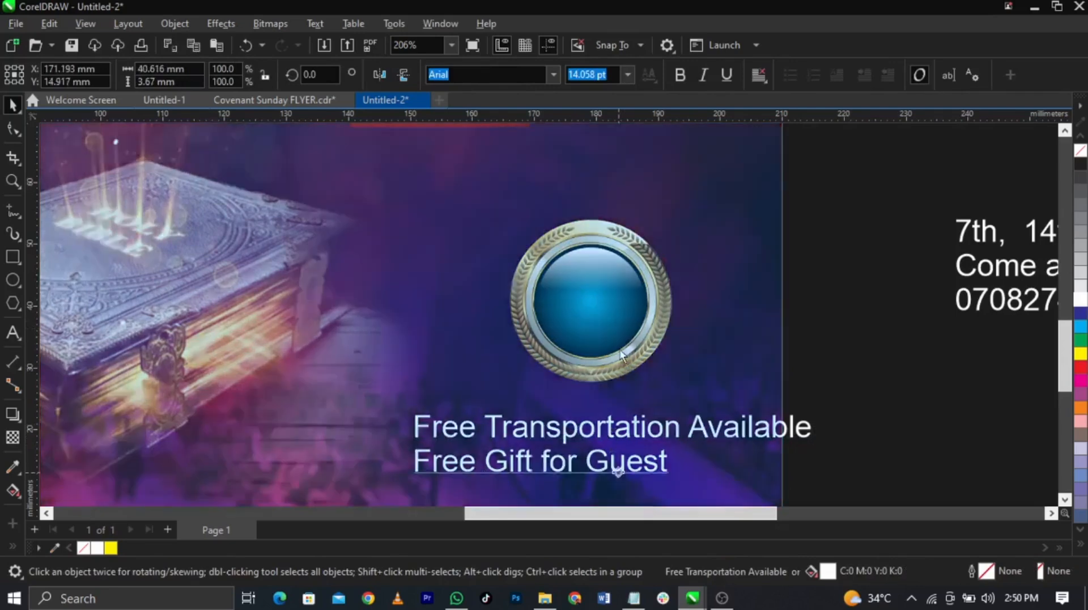
drag(620, 481, 624, 309)
scroll(550, 295, up, 2)
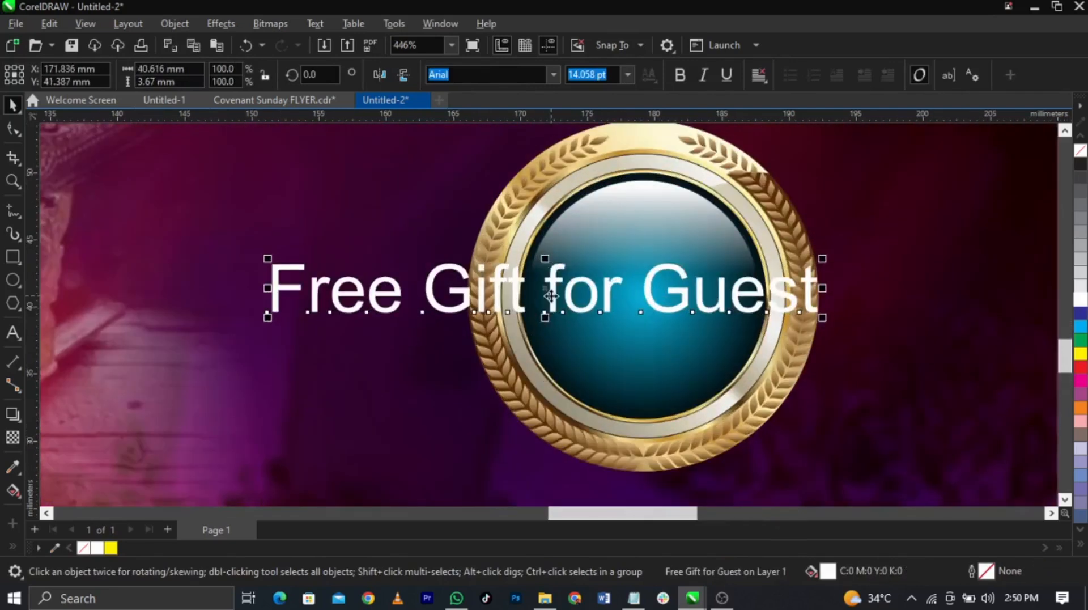
click(554, 74)
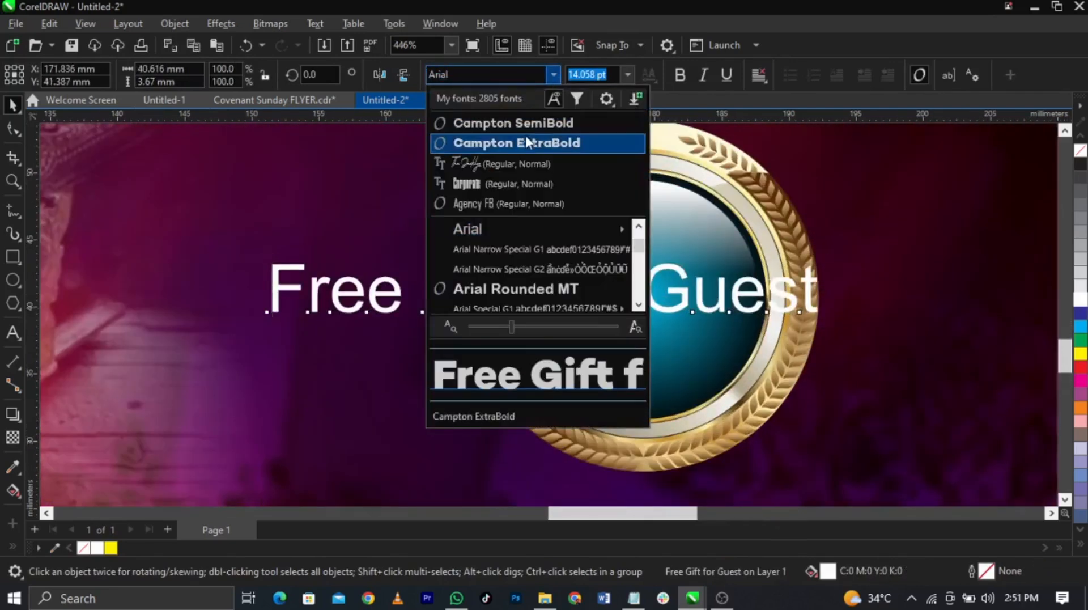
click(526, 142)
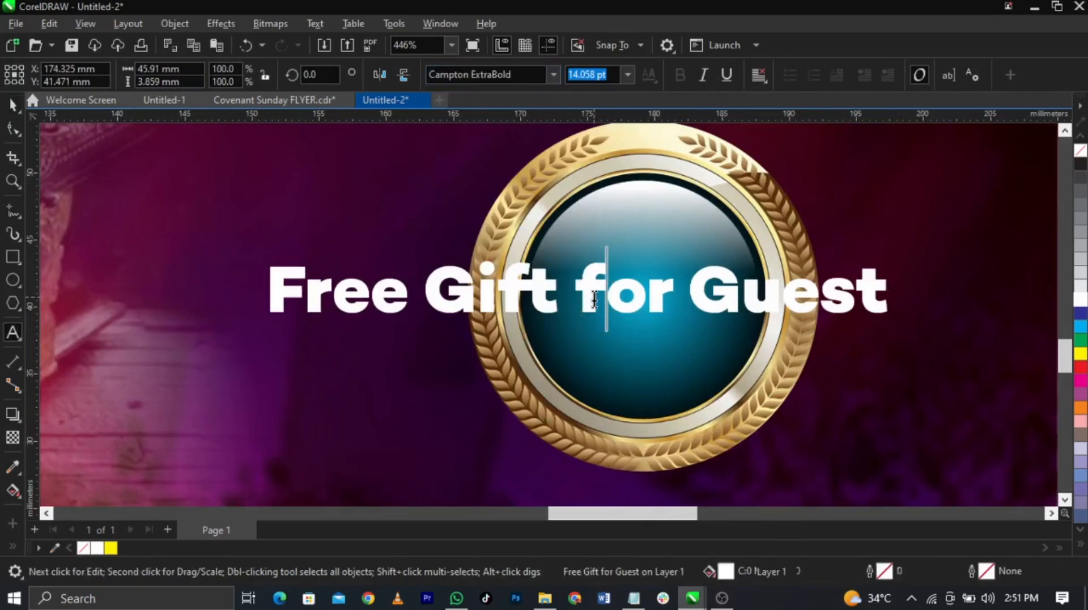
Break the gift text into three lines reading Free, Gift and for Guest, and convert it to uppercase.
click(431, 288)
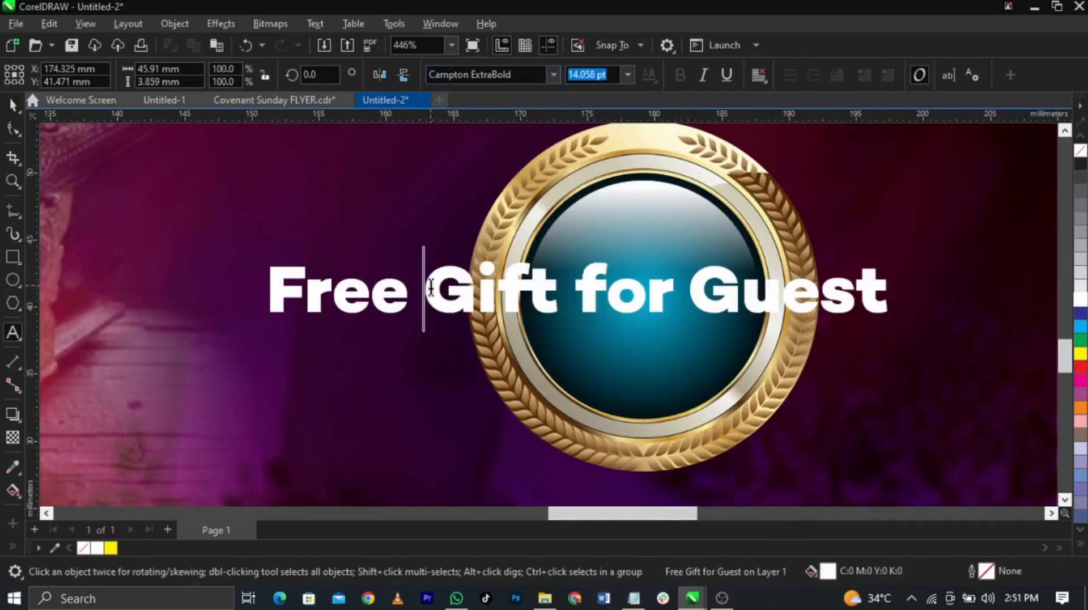
key(Return)
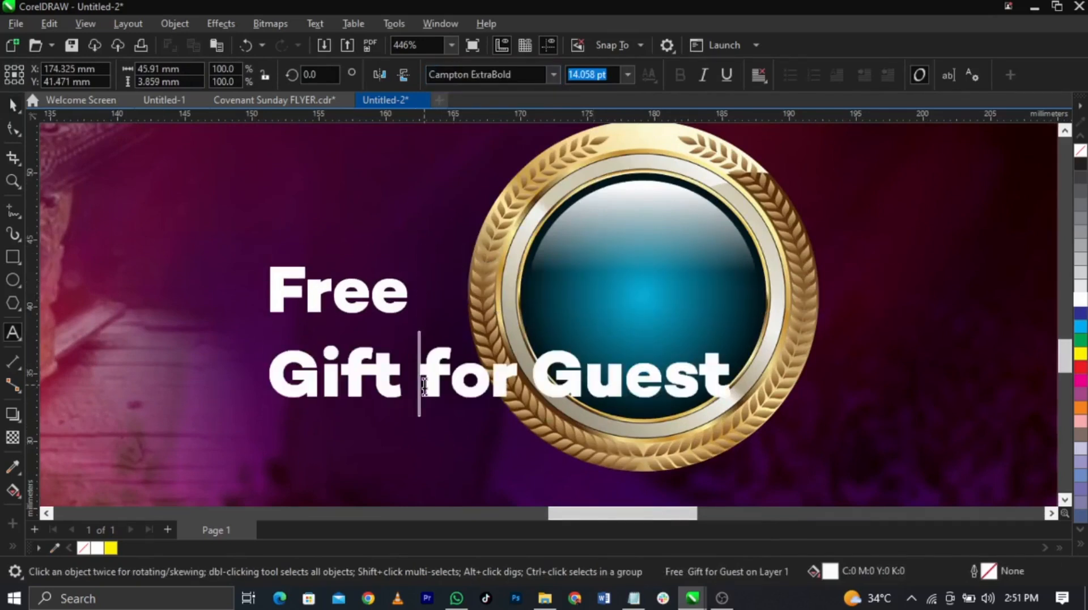
key(Return)
key(ctrl+a)
key(shift+F3)
key(Return)
Shrink the three-line gift text to about 3.36 pt, place it inside the medal's disc and break it apart into separate lines.
drag(650, 486, 362, 321)
drag(520, 329, 671, 319)
scroll(670, 318, up, 1)
key(ctrl+k)
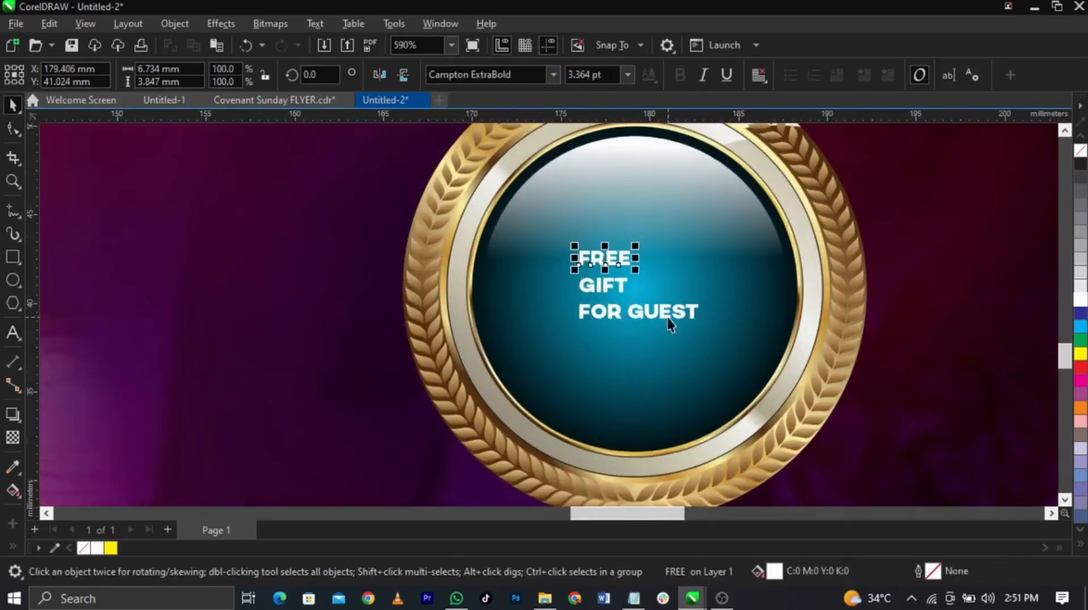
Lower FOR GUEST slightly, enlarge GIFT as the dominant word above it and align the two on their vertical centres.
drag(637, 316, 638, 335)
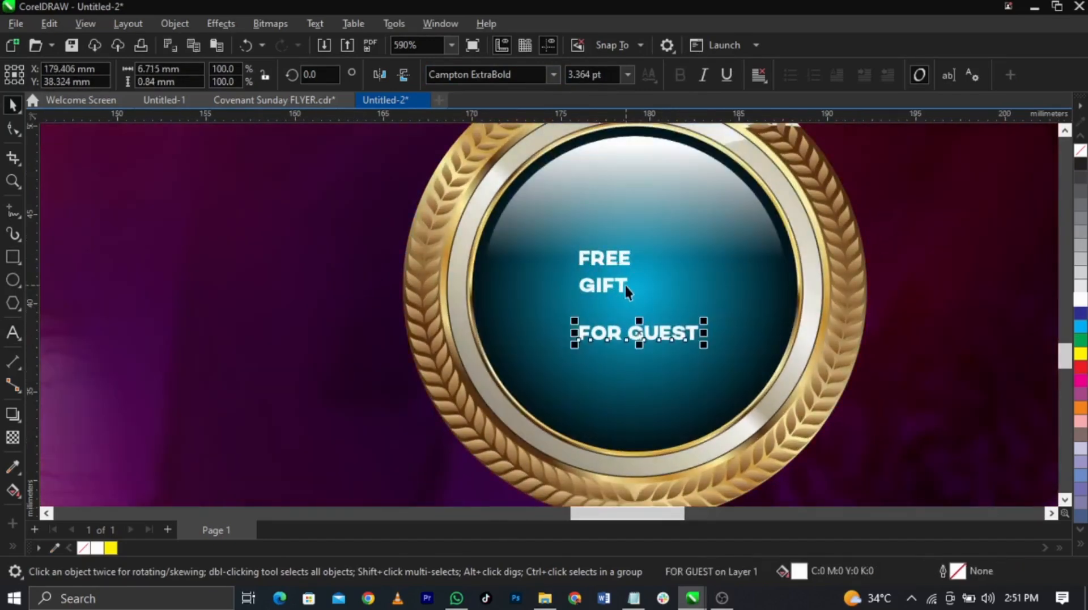
click(629, 295)
click(630, 292)
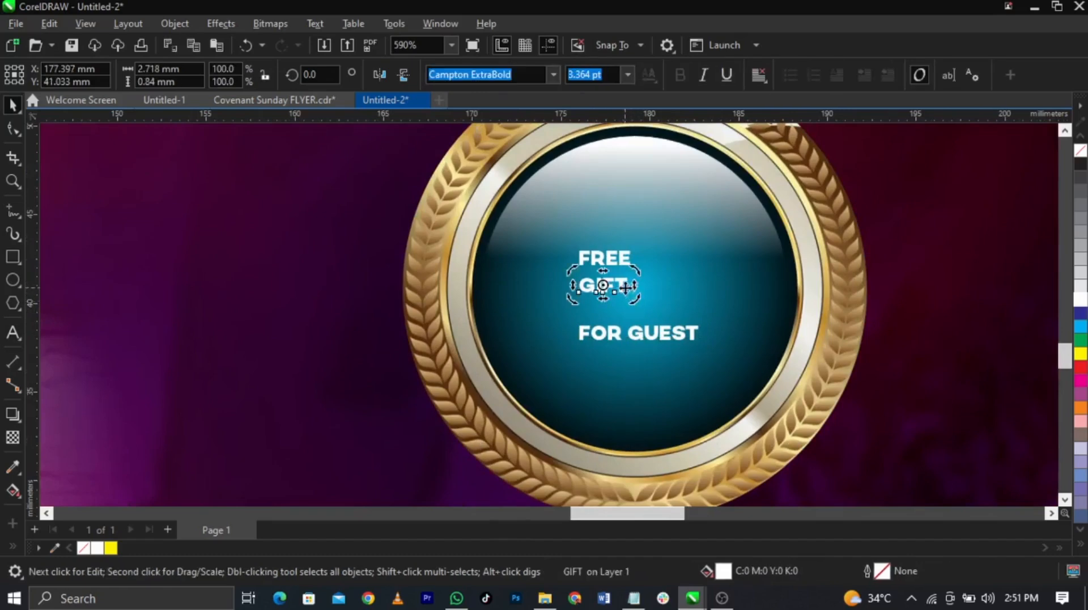
drag(636, 299, 708, 346)
shift+click(747, 343)
key(c)
Enlarge FREE to about 6.97 pt, centre it horizontally over GIFT and raise it just clear of that word.
scroll(684, 253, up, 1)
scroll(684, 250, up, 1)
drag(594, 253, 675, 191)
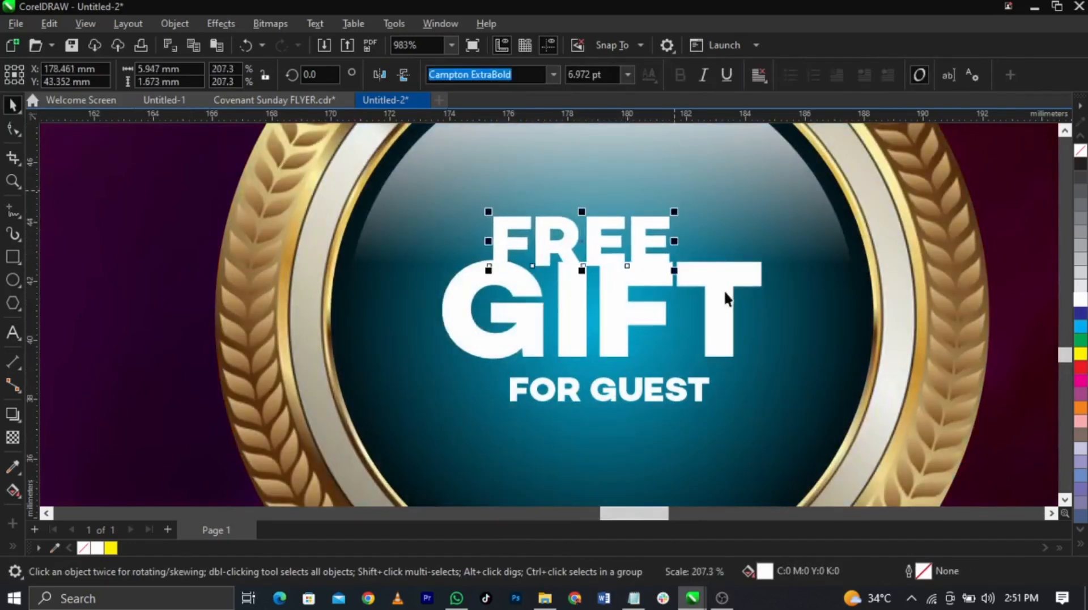
shift+click(724, 290)
key(c)
click(860, 241)
drag(676, 244, 676, 236)
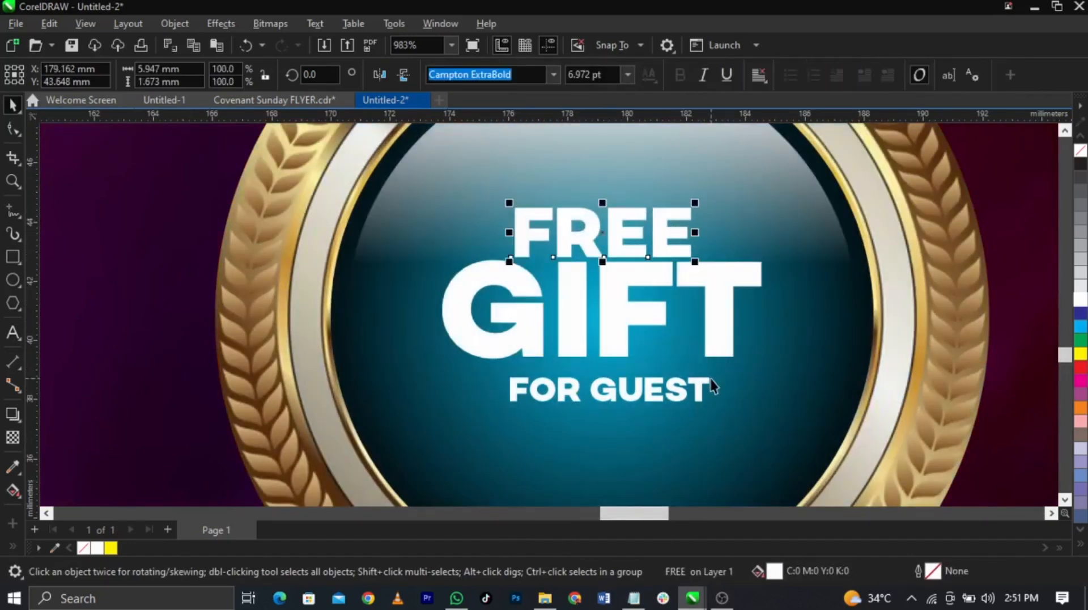
Enlarge FOR GUEST to match the width of GIFT and centre it horizontally beneath that word.
click(704, 389)
drag(713, 406, 773, 442)
shift+click(686, 275)
key(c)
click(684, 256)
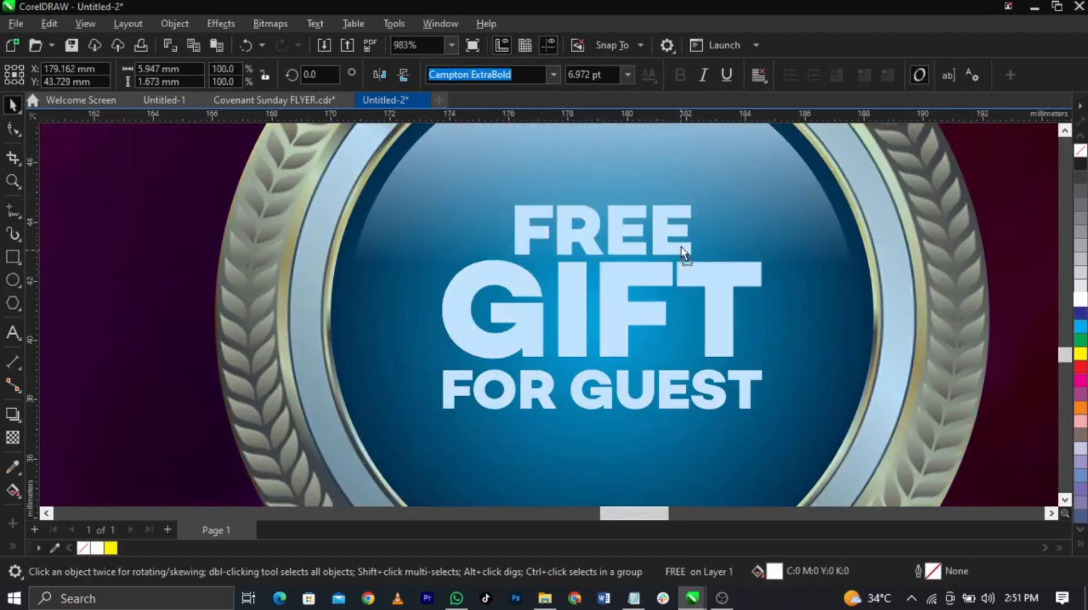
Group FREE, GIFT and FOR GUEST and centre the group vertically on the medal's disc.
scroll(611, 262, down, 2)
drag(498, 231, 726, 375)
key(ctrl+g)
shift+click(697, 374)
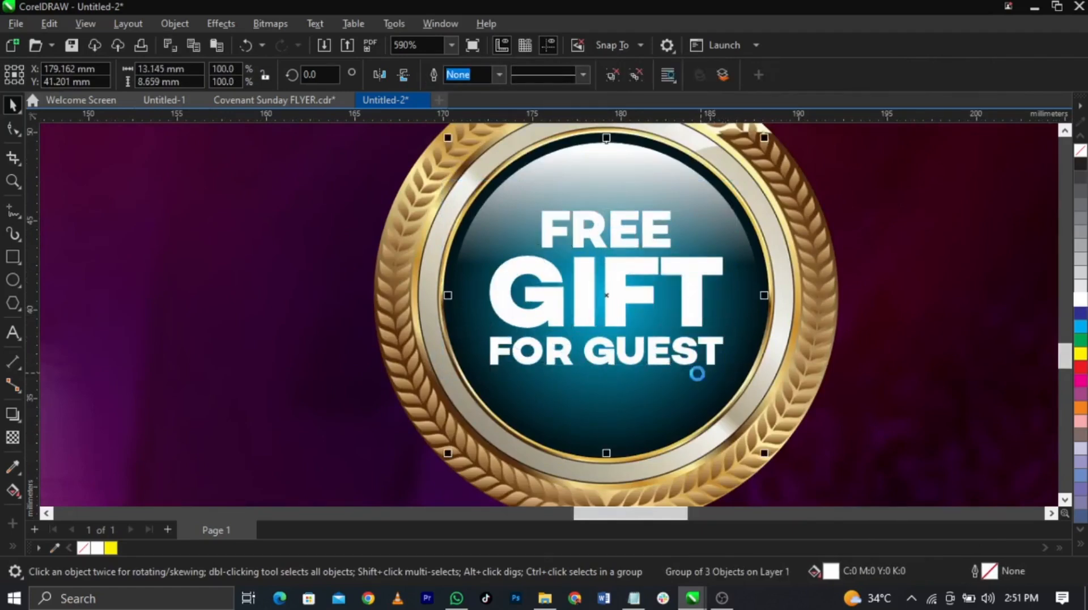
key(e)
scroll(639, 311, down, 3)
click(818, 301)
Change "Free Transportation Available" to a geometric sans-serif font and scale it down to fit on the page beneath the medal.
scroll(819, 301, down, 3)
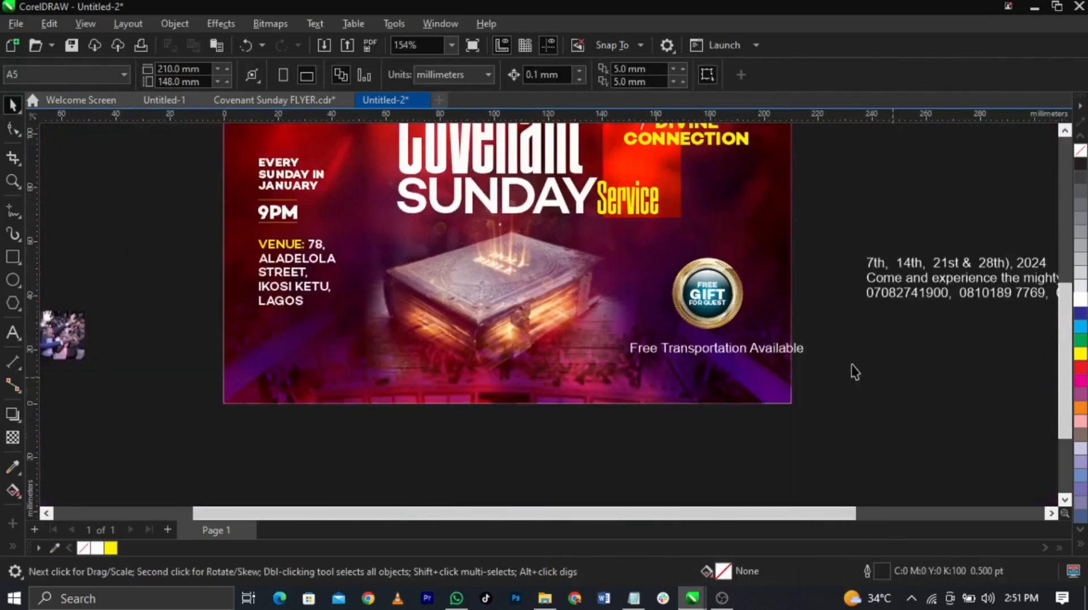
key(F2)
drag(304, 228, 1016, 412)
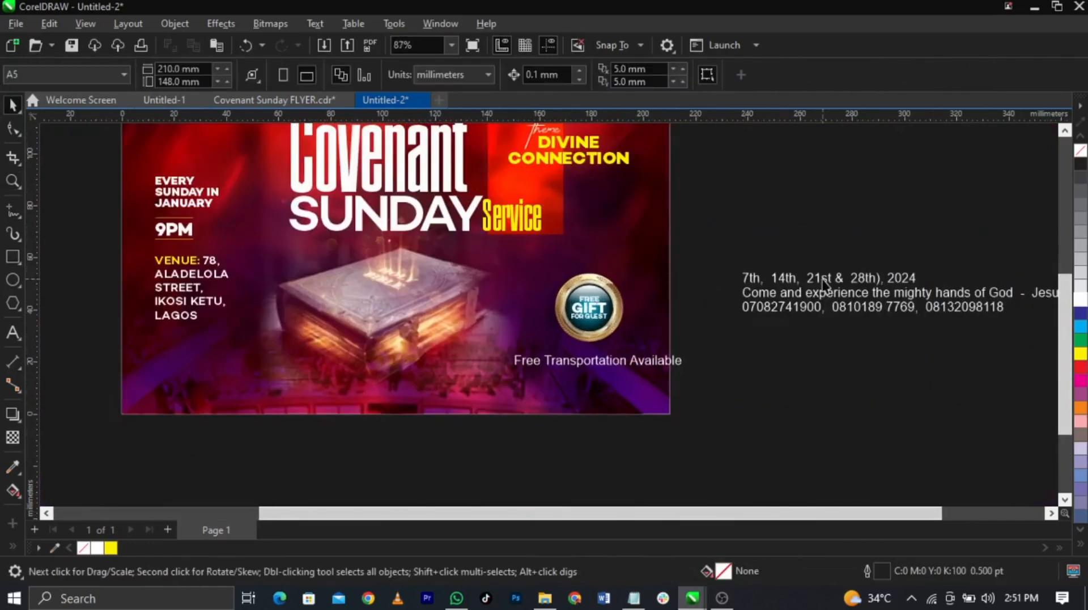
scroll(560, 384, up, 5)
click(674, 471)
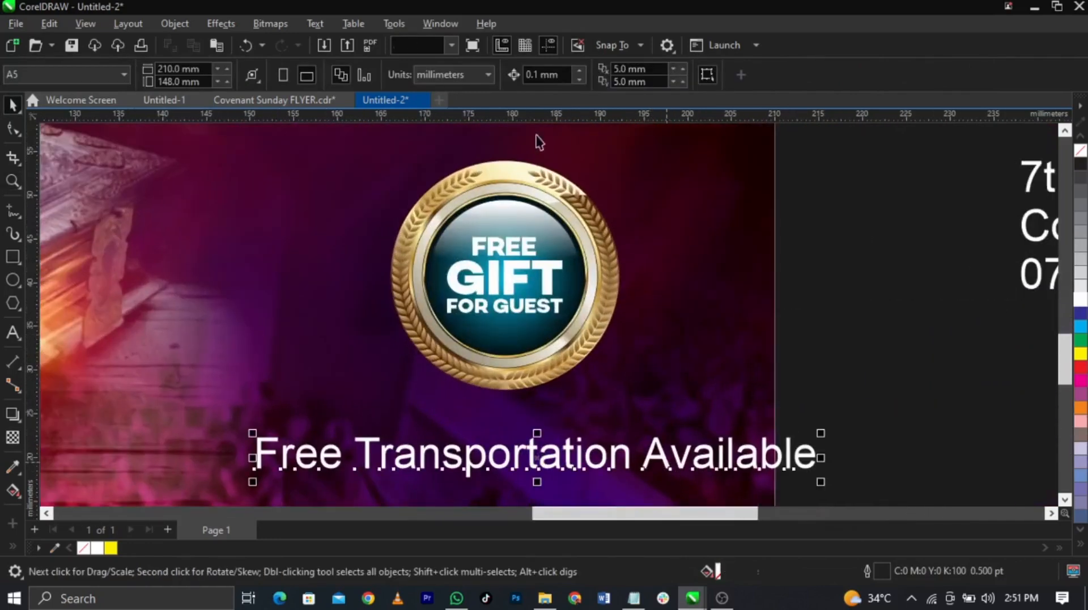
click(554, 74)
key(Escape)
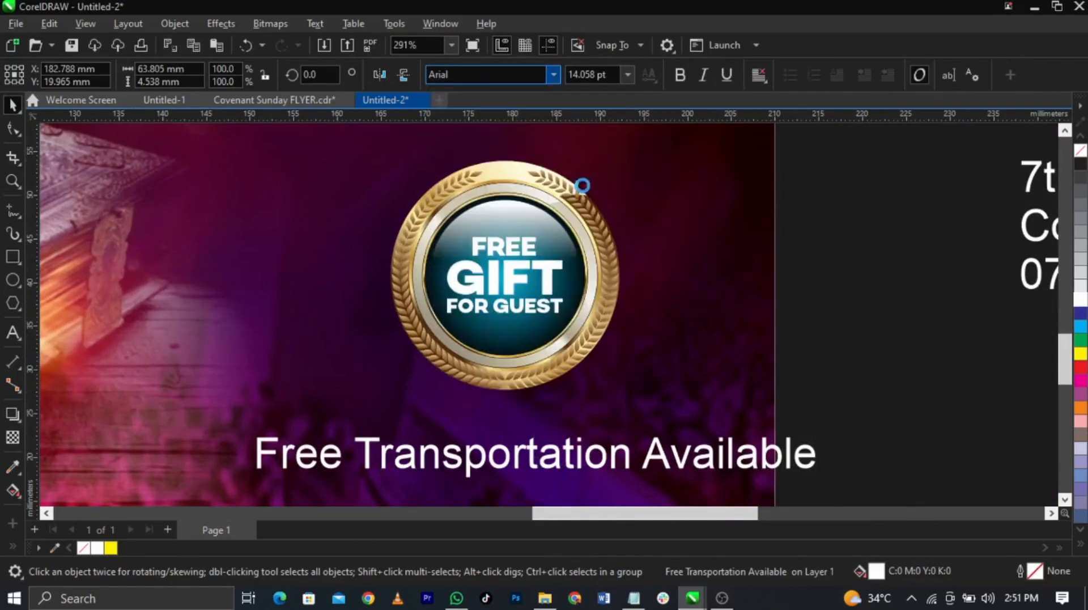
scroll(643, 313, down, 1)
drag(786, 421, 644, 407)
Draw a square about 2.45 mm wide in front of "Free Transportation Available" and fill it yellow with no outline.
key(z)
drag(338, 335, 520, 455)
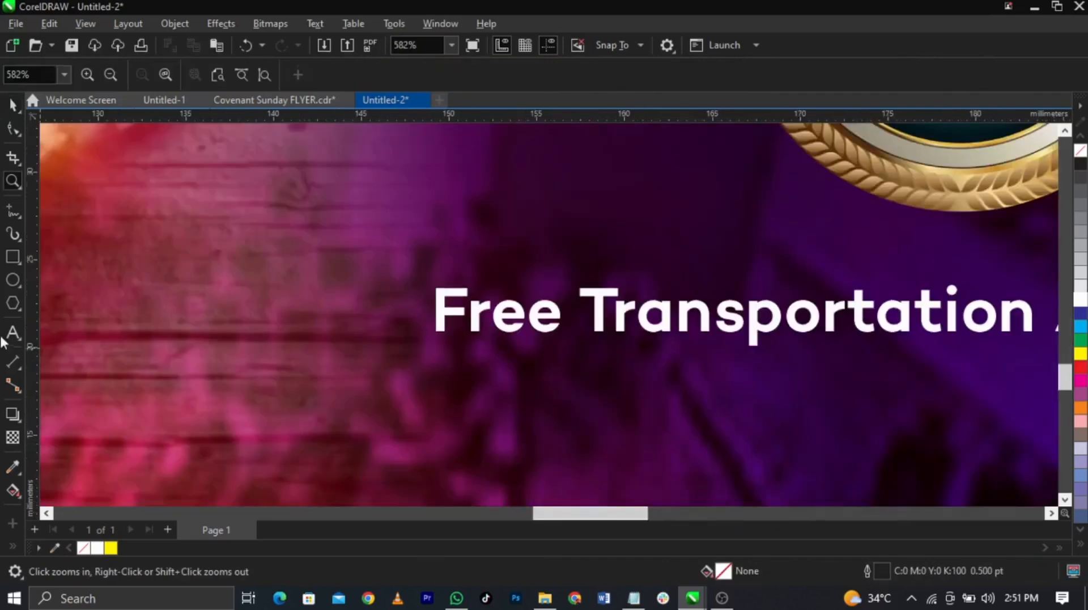
click(13, 257)
drag(353, 288, 396, 329)
key(space)
shift+click(544, 314)
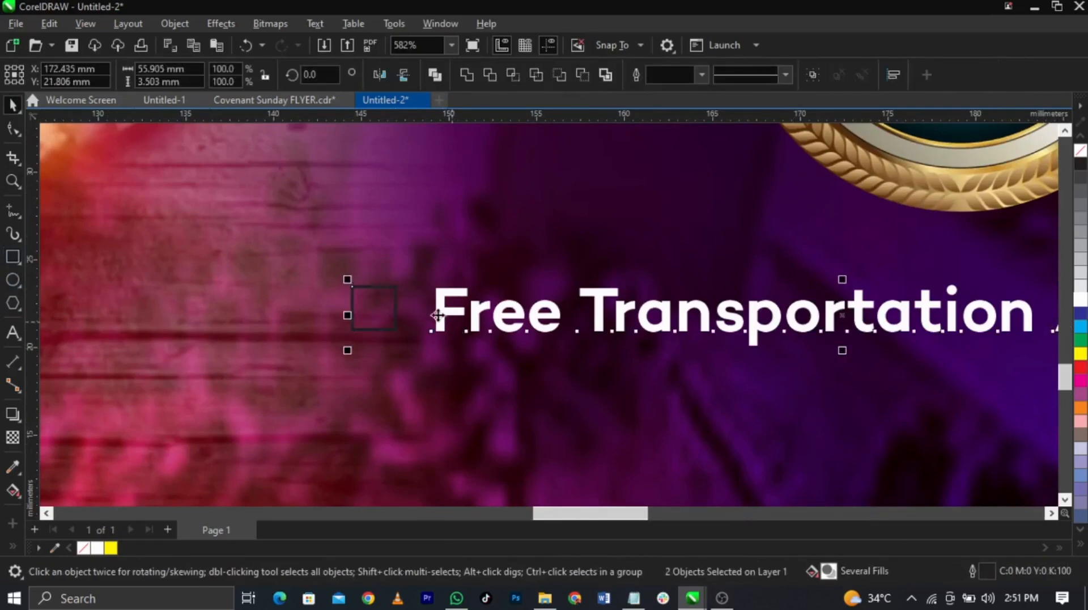
shift+click(442, 317)
click(1081, 354)
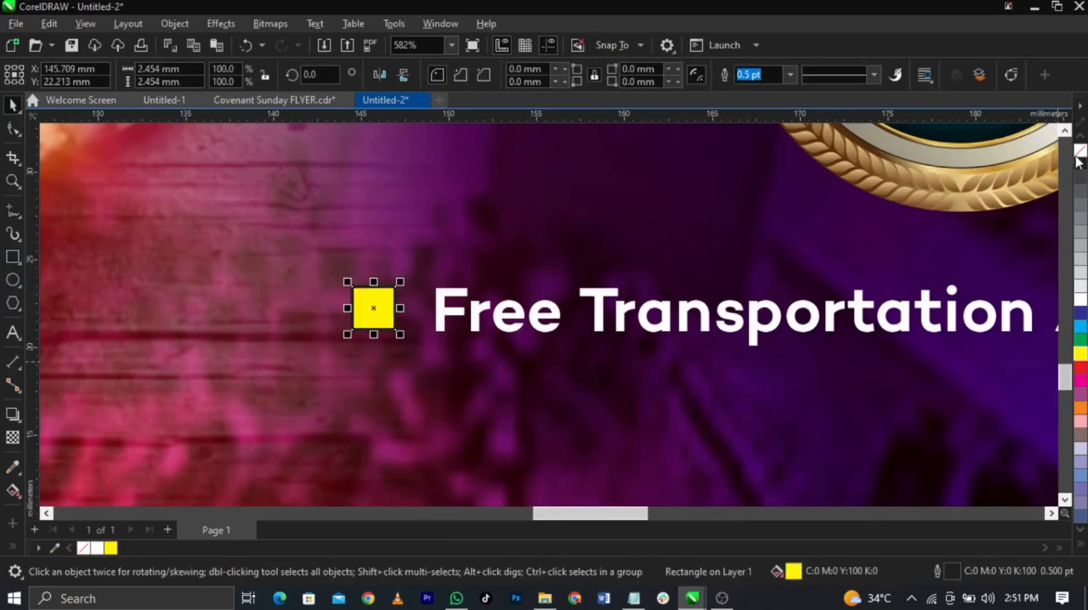
scroll(570, 306, down, 5)
drag(819, 291, 387, 377)
click(831, 363)
Delete the blank lines above the "7th, 14th, 21st & 28th), 2024" line in the text block beside the page.
scroll(831, 363, down, 4)
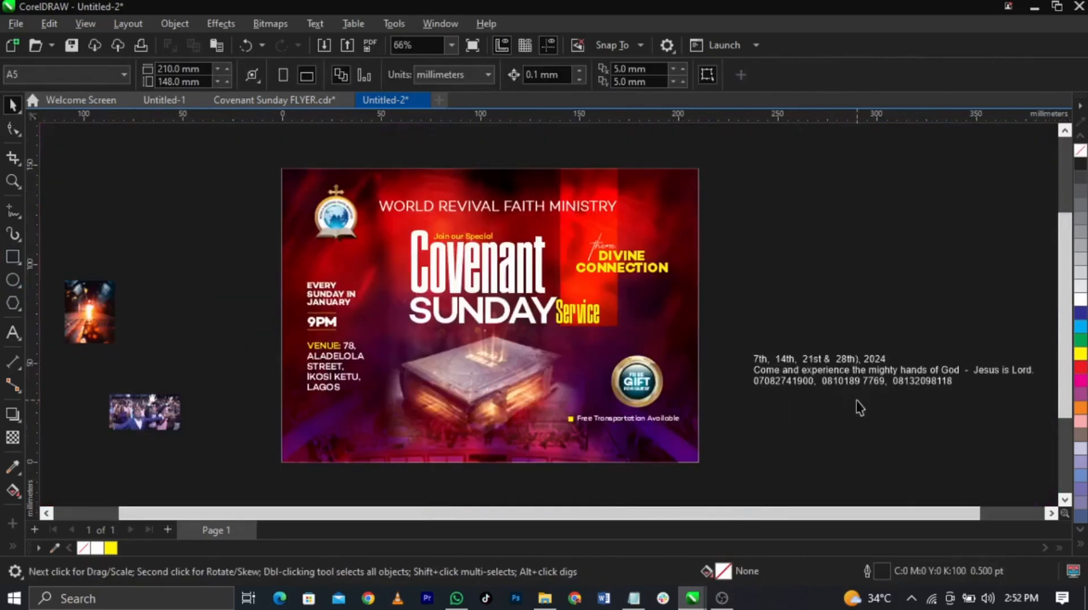
click(786, 372)
double_click(788, 370)
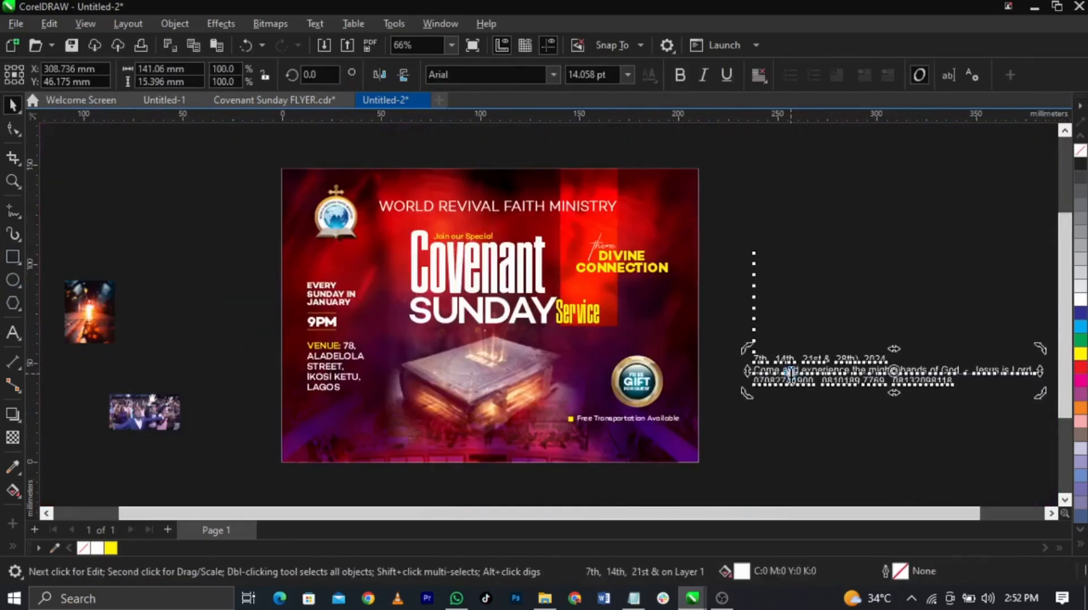
click(754, 360)
key(BackSpace)
key(BackSpace)
key(BackSpace)
key(BackSpace)
key(BackSpace)
key(BackSpace)
key(BackSpace)
key(BackSpace)
key(BackSpace)
key(BackSpace)
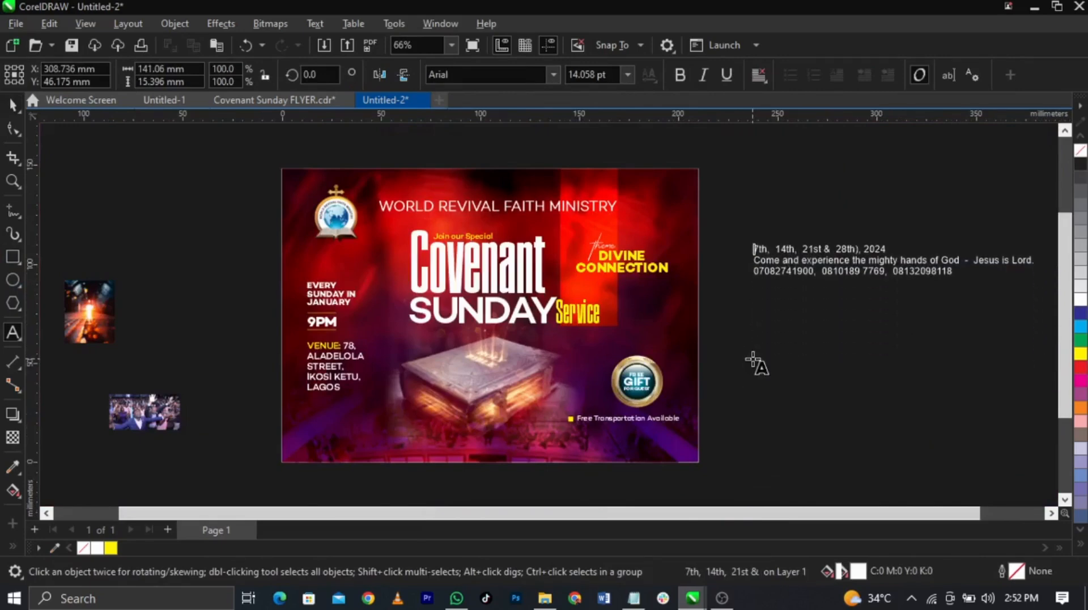
Move the date, message and contact text block to just beneath the flyer page.
key(ctrl+space)
drag(779, 270, 487, 477)
scroll(541, 413, up, 2)
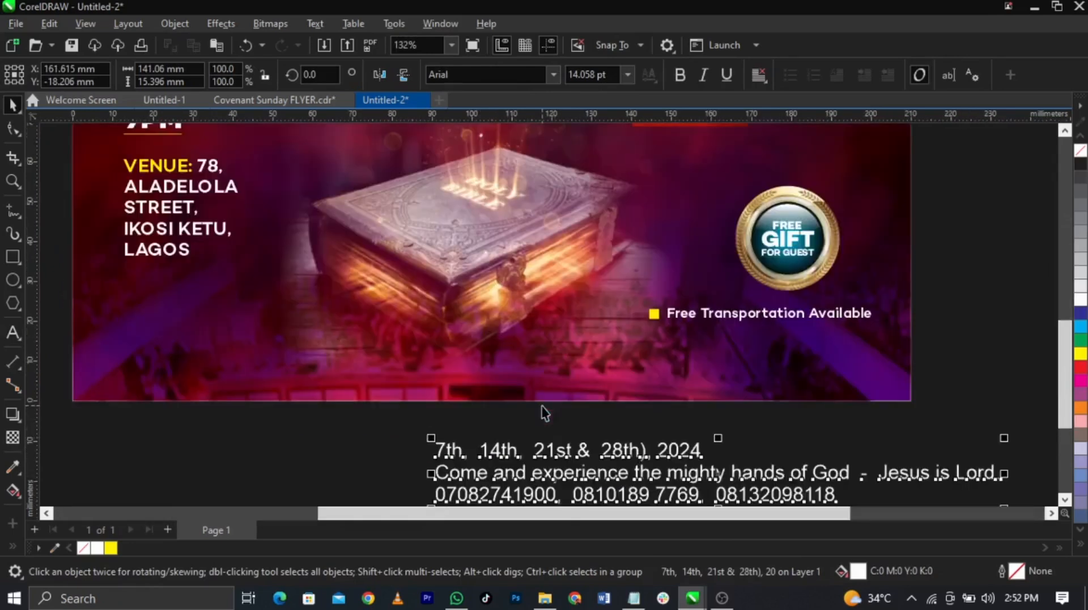
Draw a full-width rectangle 210 mm by about 15.9 mm along the page's bottom edge and fill it white with no outline.
click(17, 262)
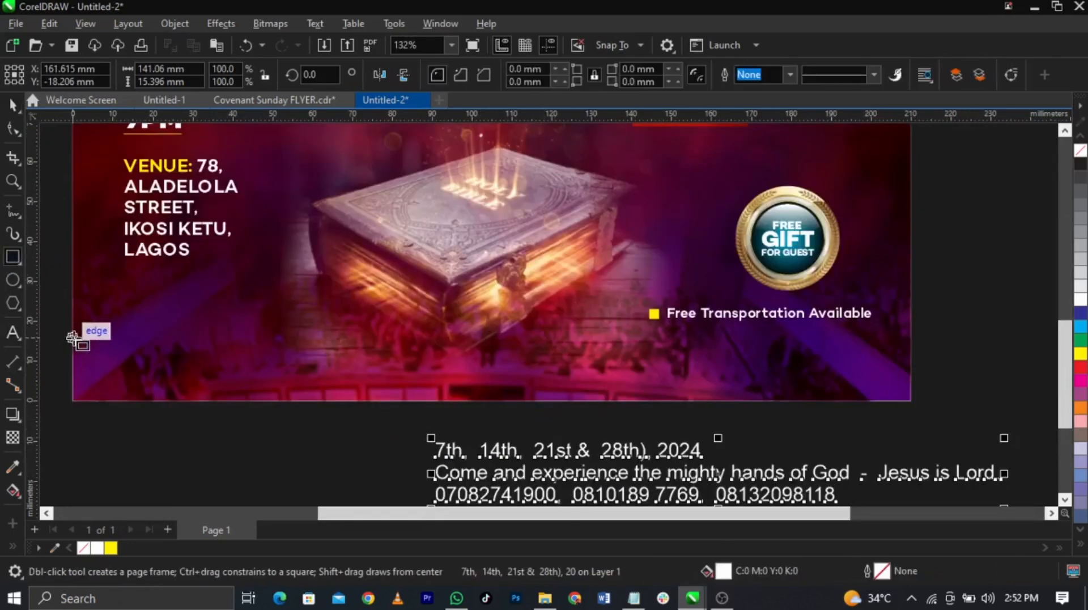
mouse_move(73, 337)
mouse_down()
mouse_move(510, 364)
mouse_move(892, 413)
mouse_move(913, 401)
mouse_up()
key(space)
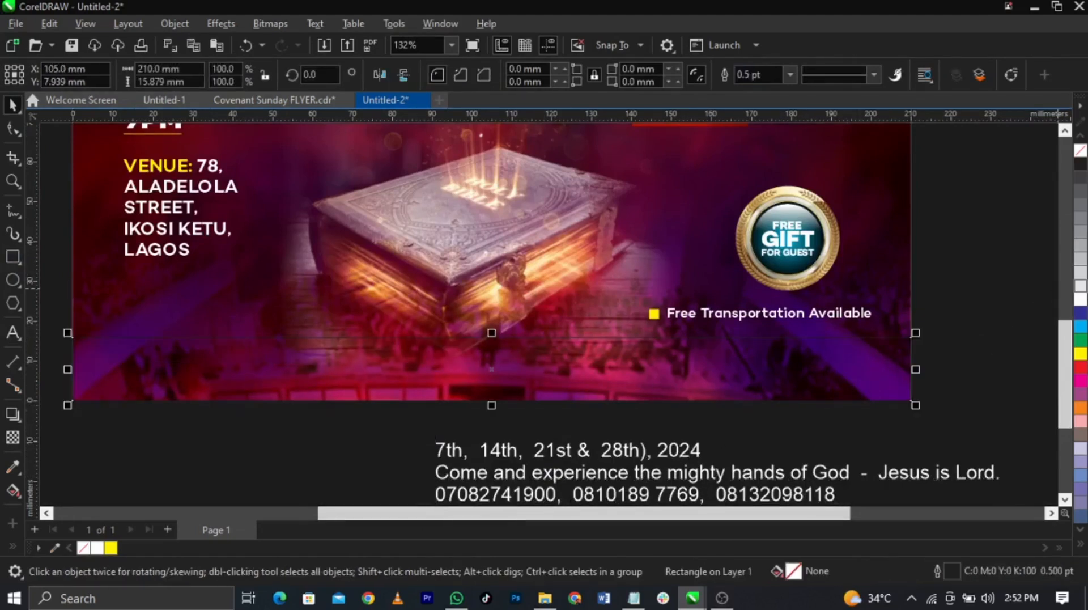
click(1080, 299)
right_click(1074, 155)
key(Escape)
Convert the whole text block beneath the page to uppercase.
double_click(629, 454)
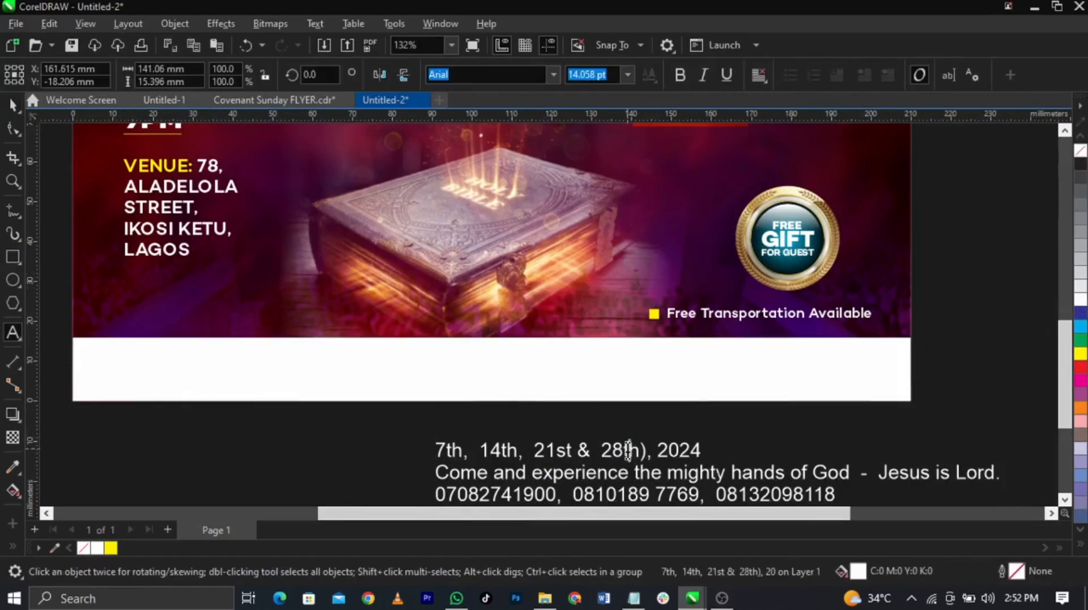
key(ctrl+a)
key(shift+F3)
key(Down)
key(Return)
key(ctrl+space)
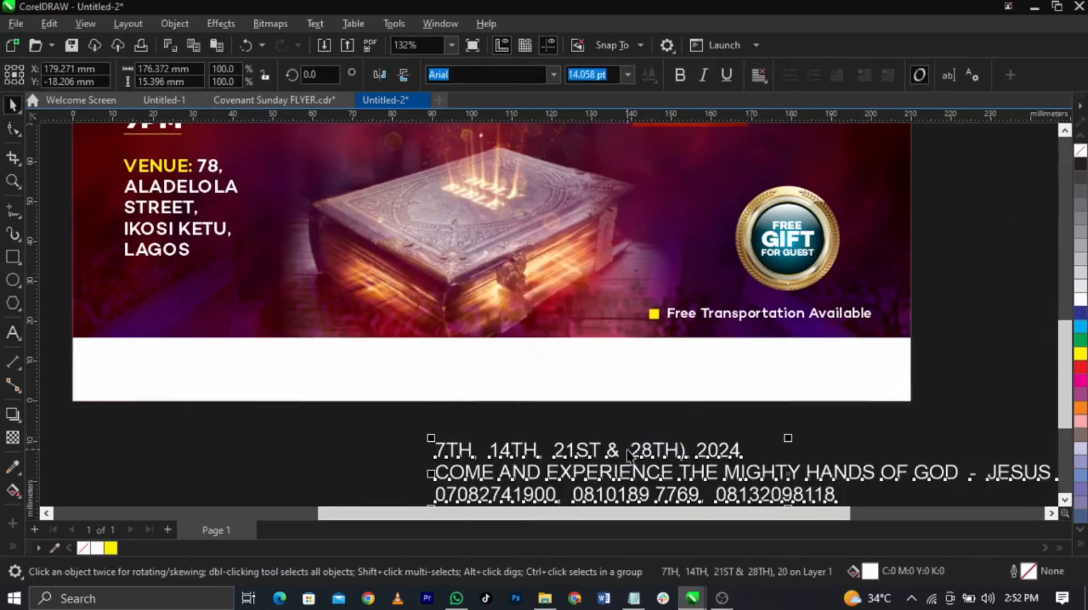
Place the text block on the white strip, fill it black and scale it down to about 118 mm wide.
drag(639, 456, 473, 368)
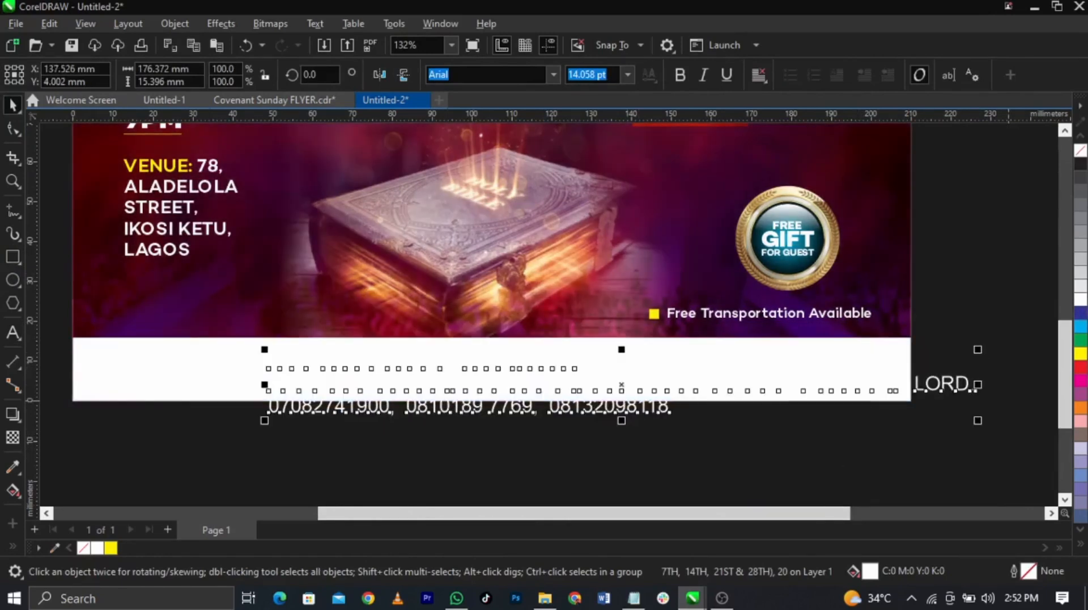
click(1082, 169)
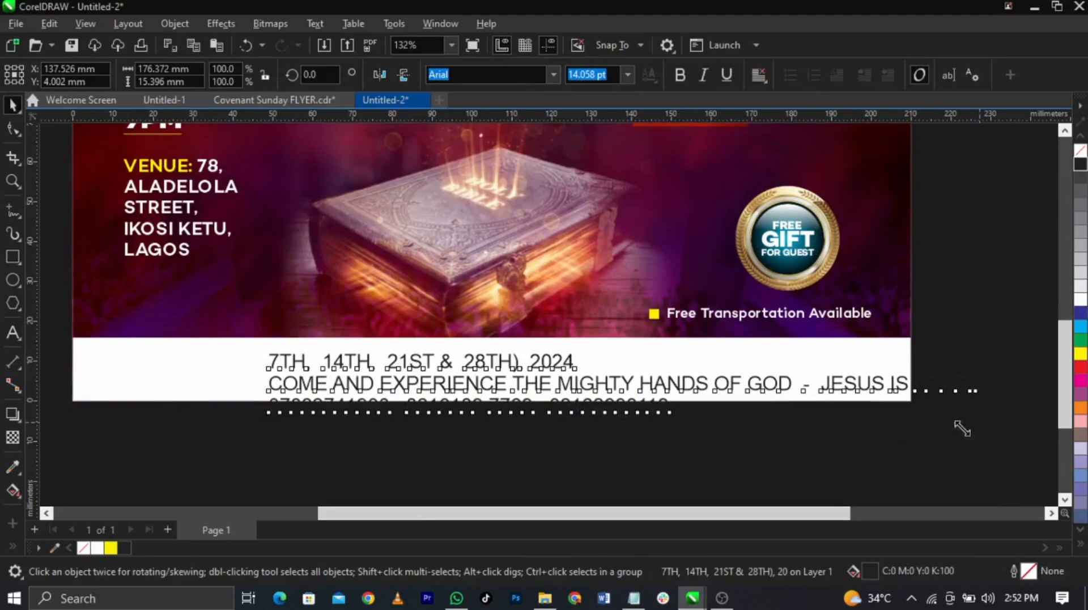
drag(974, 426, 737, 405)
Centre-align the lines of the text block and centre the block horizontally on the white strip.
click(645, 376)
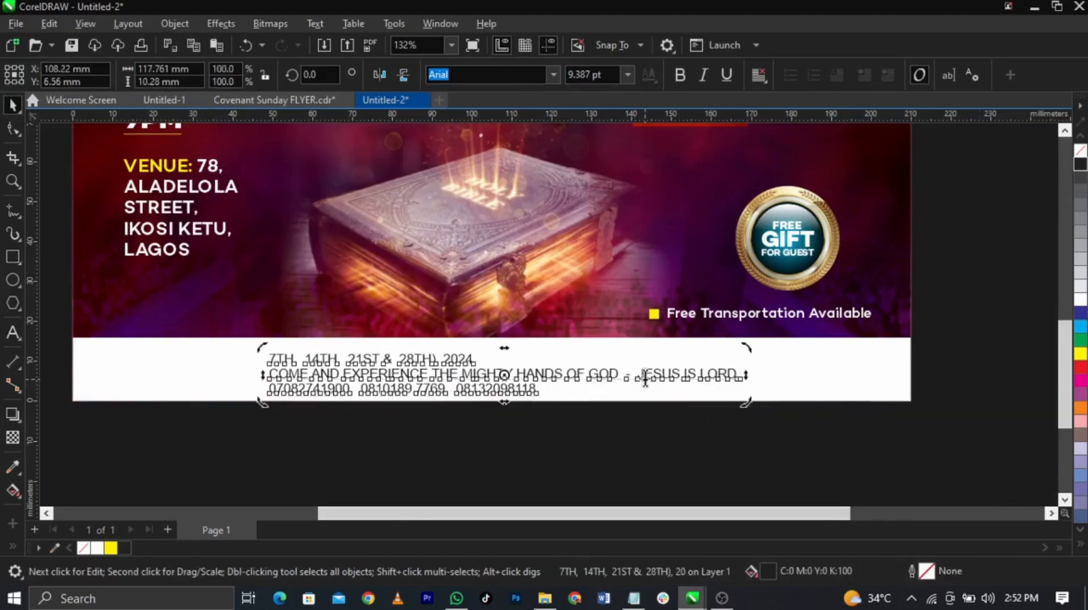
double_click(645, 377)
key(ctrl+e)
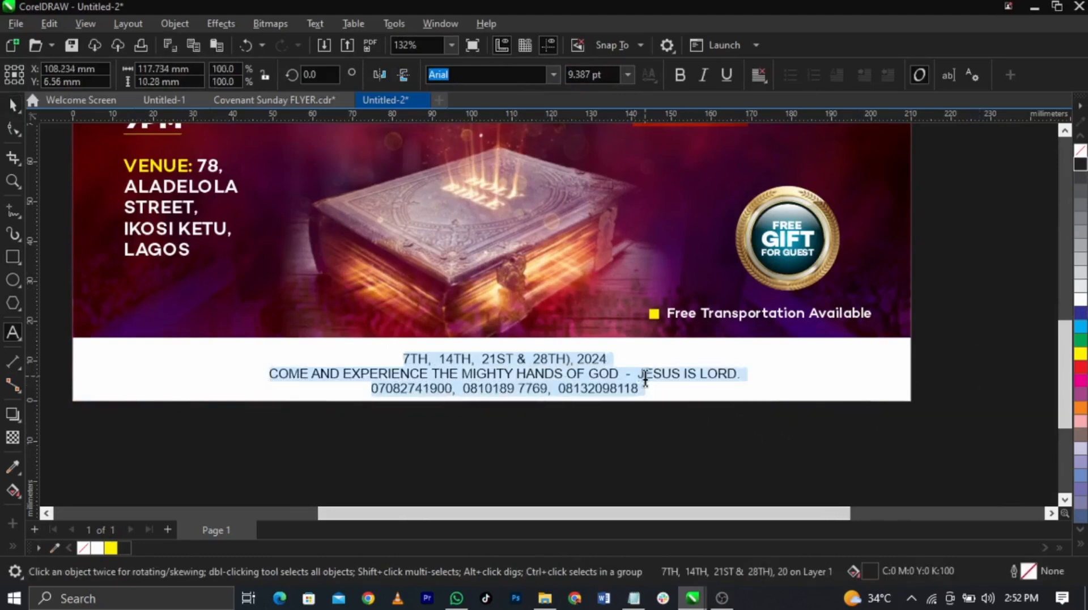
key(ctrl+space)
shift+click(800, 370)
key(c)
click(674, 465)
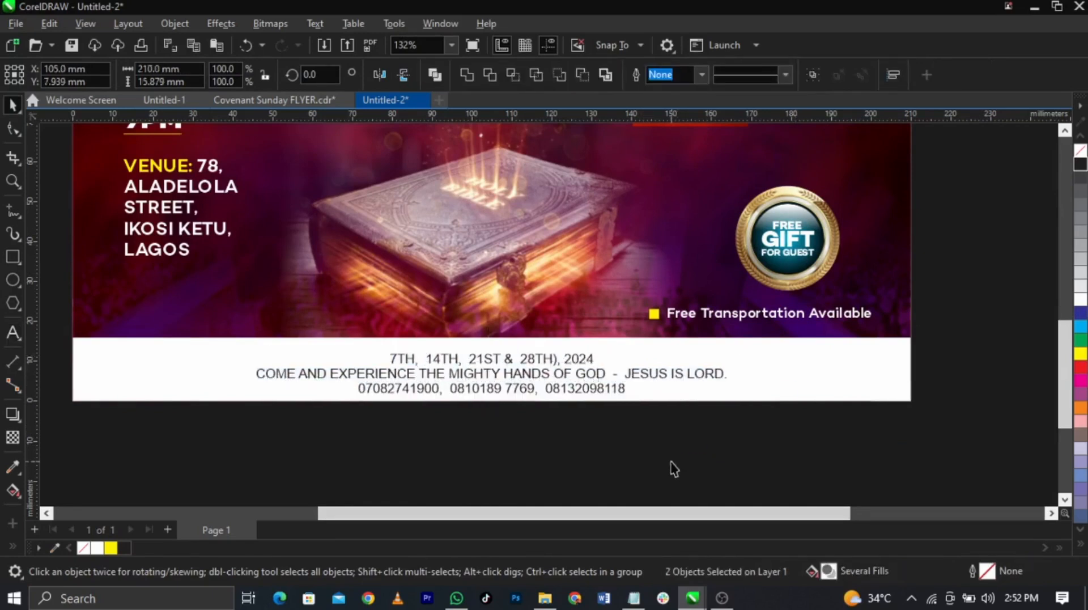
Make the "7TH, 14TH, 21ST & 28TH), 2024" line red and bold.
double_click(587, 368)
drag(595, 360, 374, 363)
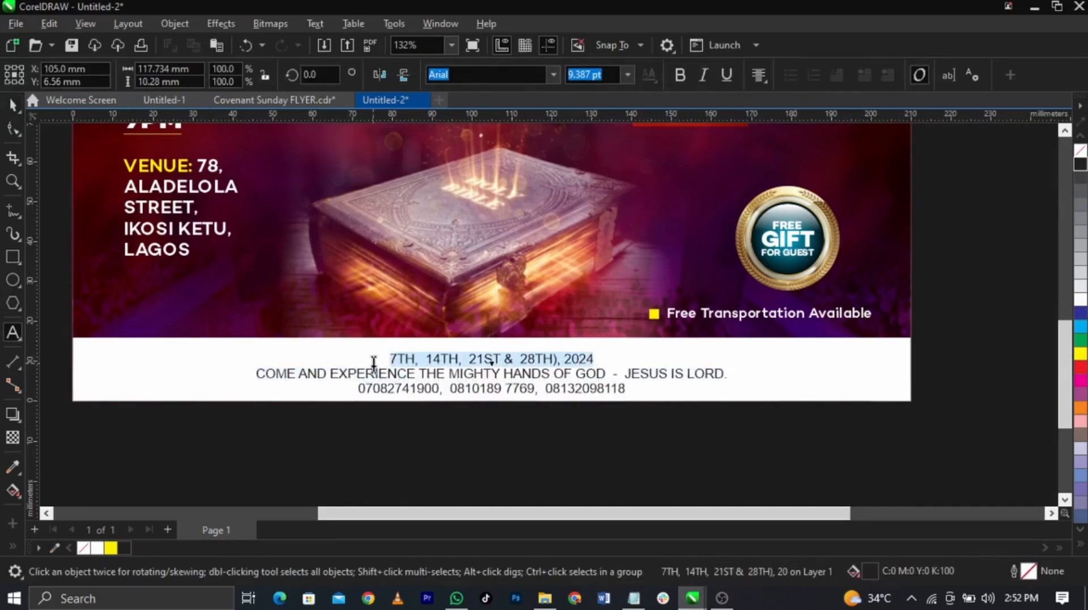
click(1079, 369)
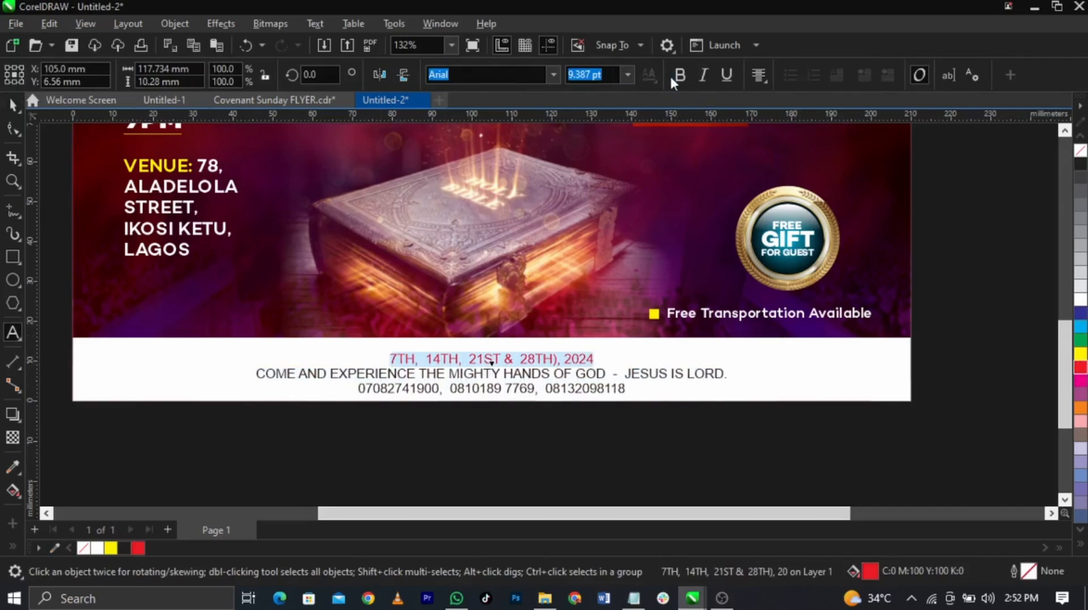
key(ctrl+space)
Nudge the text block up in the white strip and scale it down about its centre to about 87 mm wide.
scroll(533, 360, up, 4)
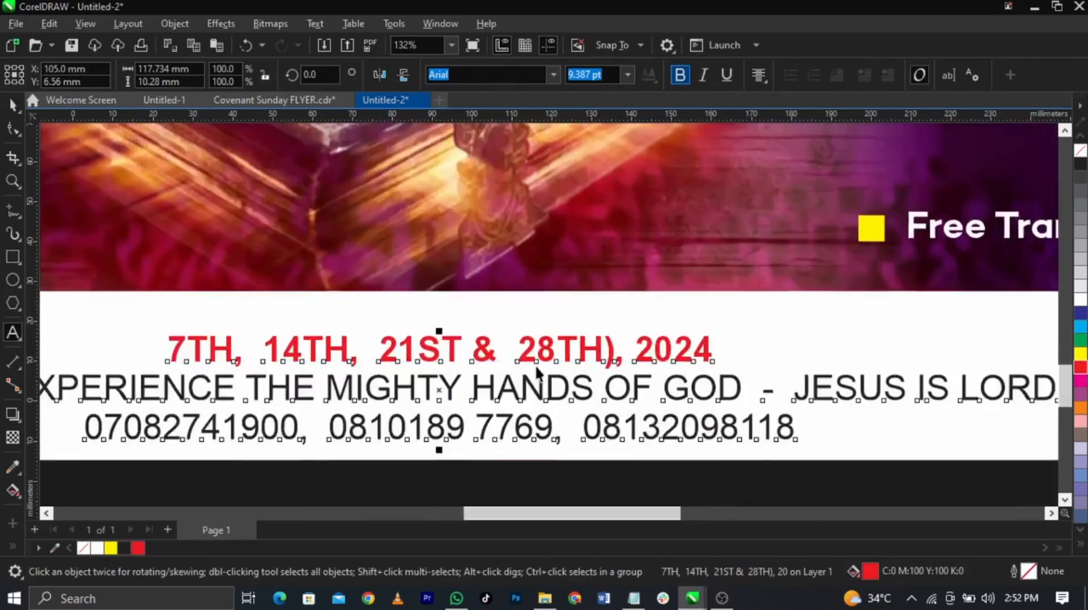
drag(539, 357, 541, 341)
scroll(542, 341, down, 2)
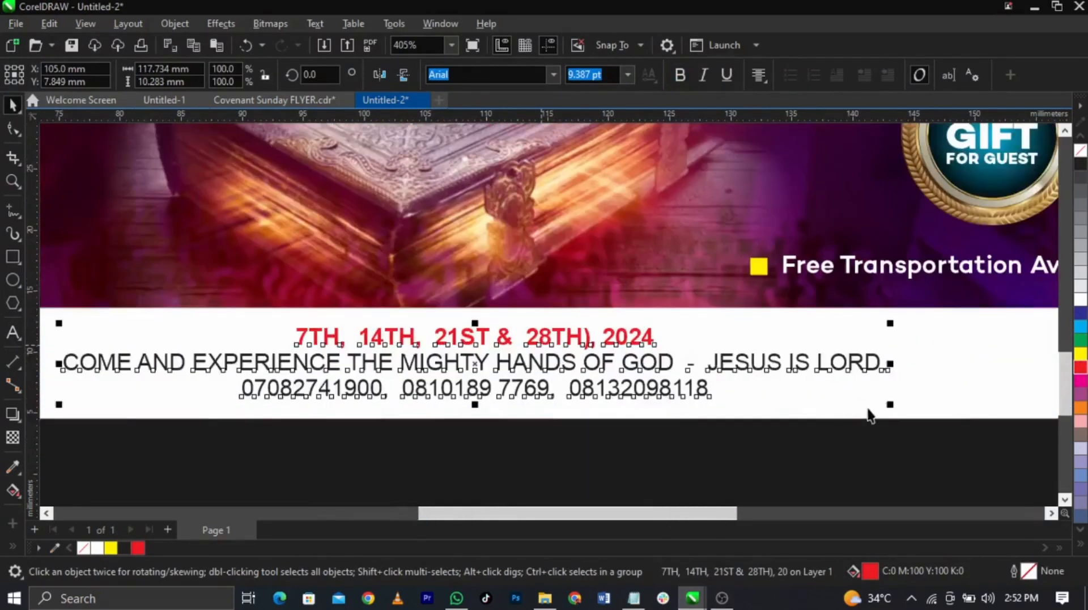
drag(892, 405, 782, 425)
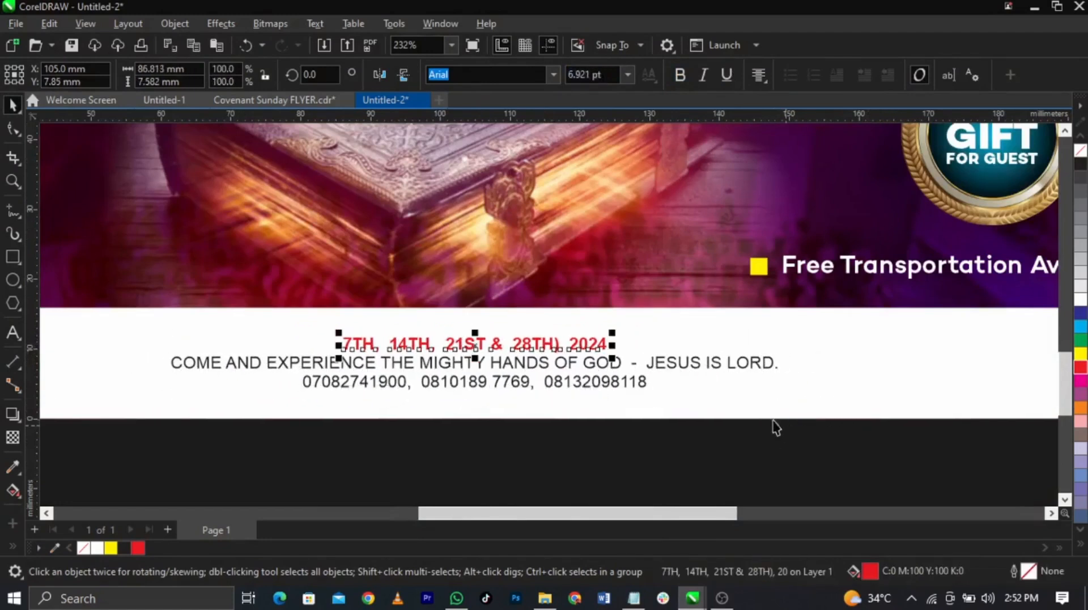
Break the text block into separate lines, enlarge the red date line to about 61 mm wide and nudge it up.
drag(613, 334, 694, 326)
scroll(633, 350, up, 2)
drag(633, 350, 634, 347)
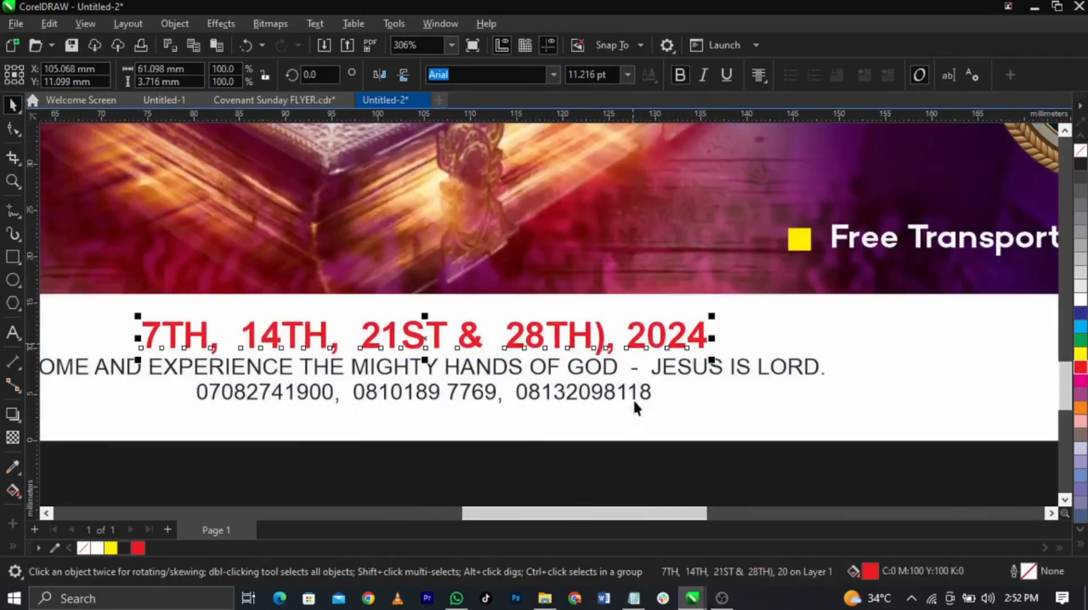
Move the phone number line down slightly and set its font to Campton SemiBold.
drag(634, 393, 638, 406)
click(552, 80)
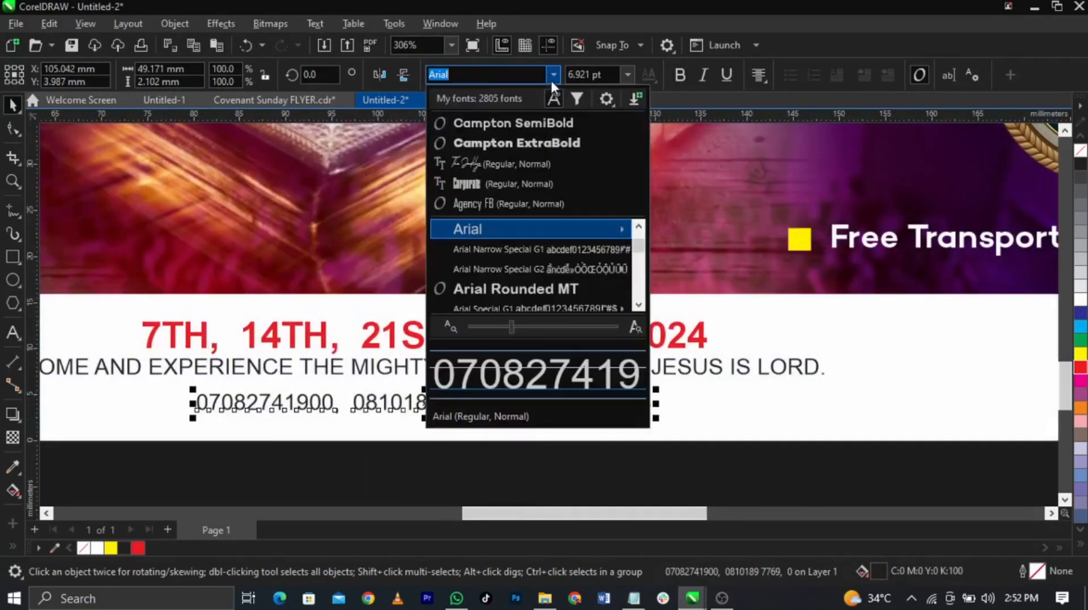
click(550, 121)
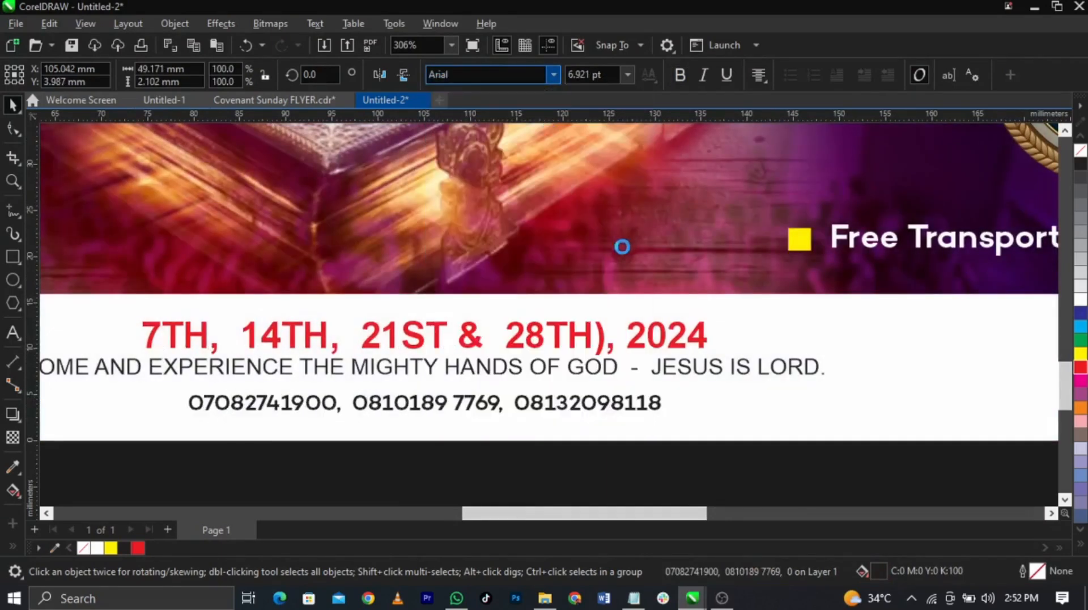
click(673, 386)
Widen the letter spacing of the "COME AND EXPERIENCE" line and enlarge it to about 8.2 pt, about 132.5 mm wide.
click(624, 370)
scroll(703, 397, down, 2)
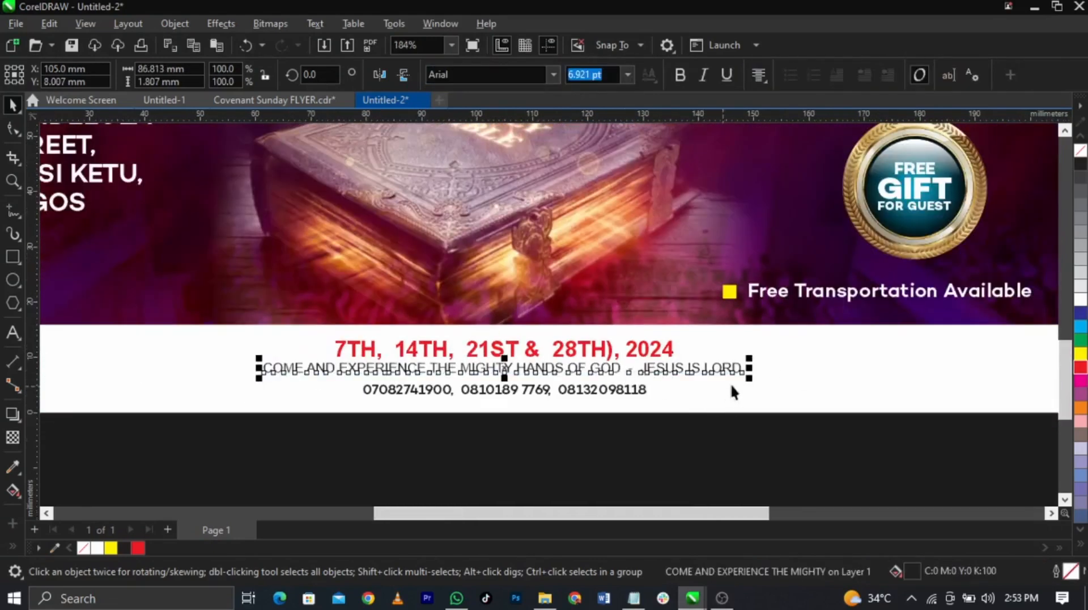
key(F10)
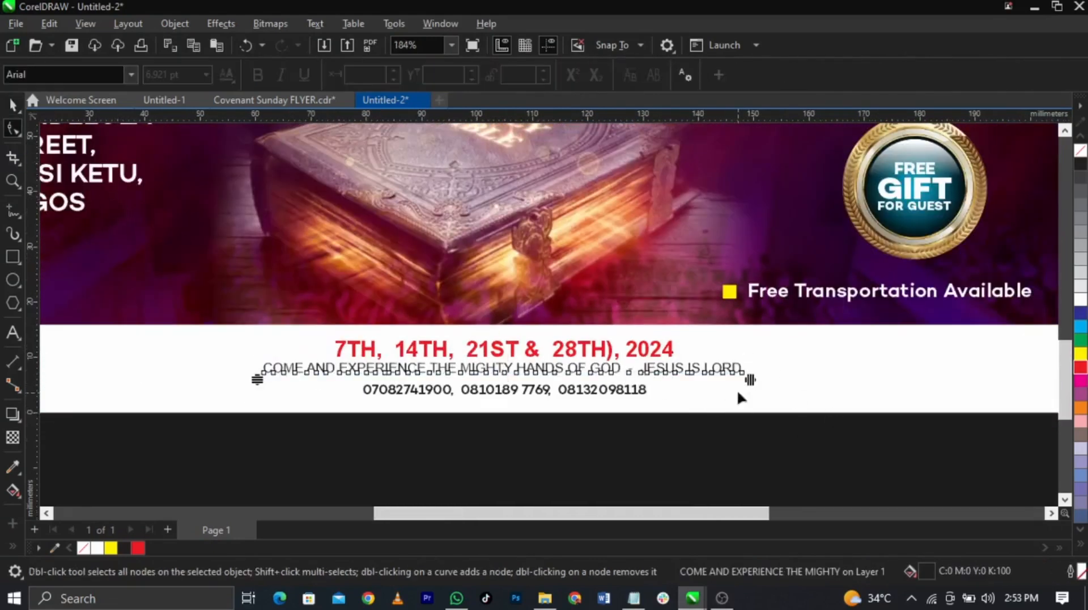
drag(751, 380, 867, 394)
key(space)
scroll(601, 354, up, 5)
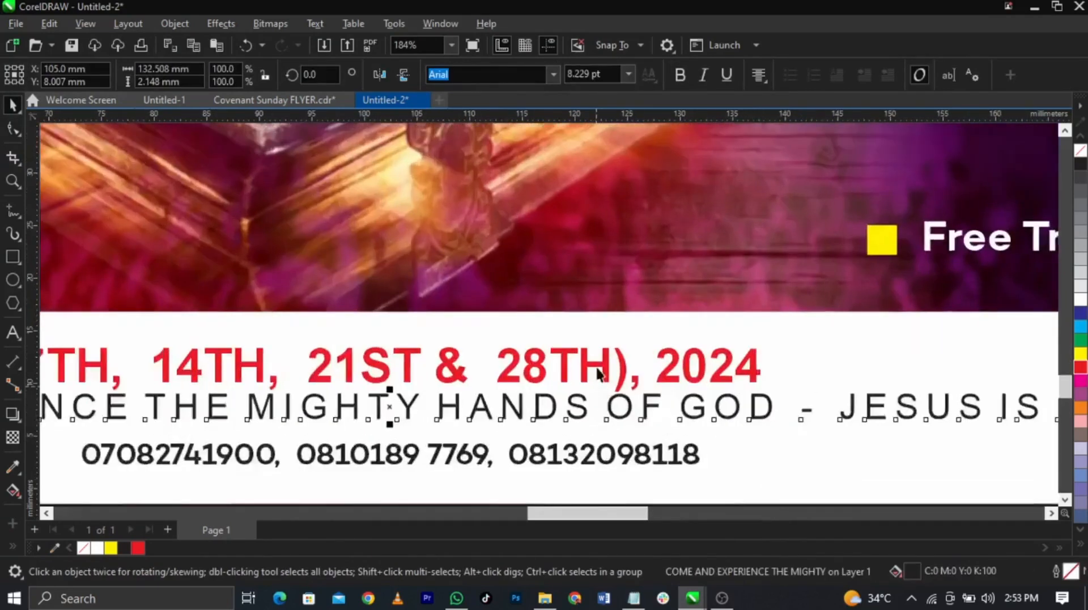
Nudge the red date line up and centre it horizontally on the white strip.
drag(600, 355, 599, 345)
click(657, 321)
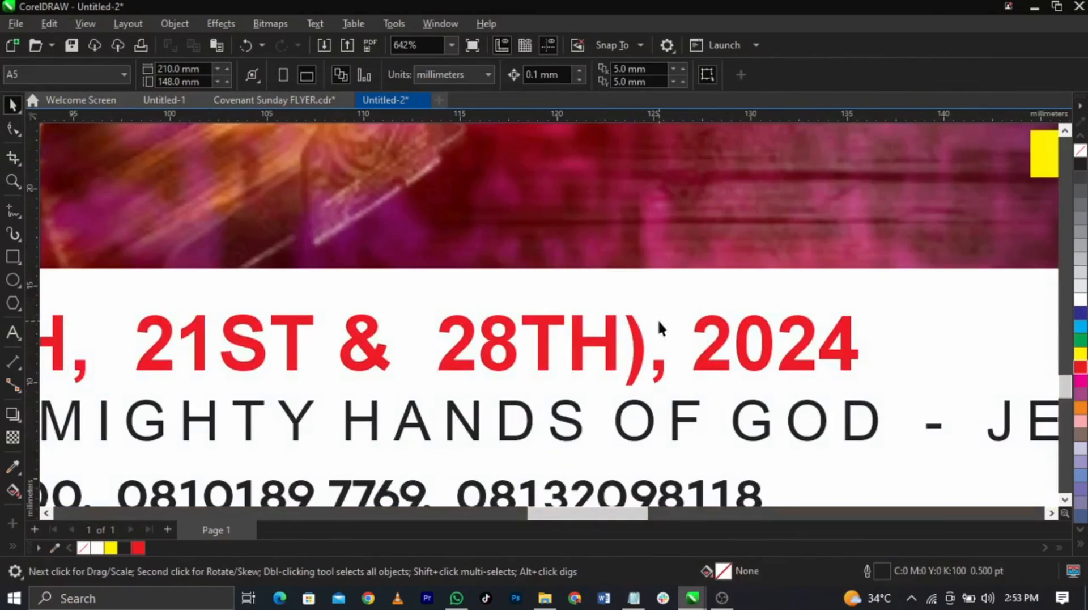
click(639, 343)
shift+click(666, 310)
key(F4)
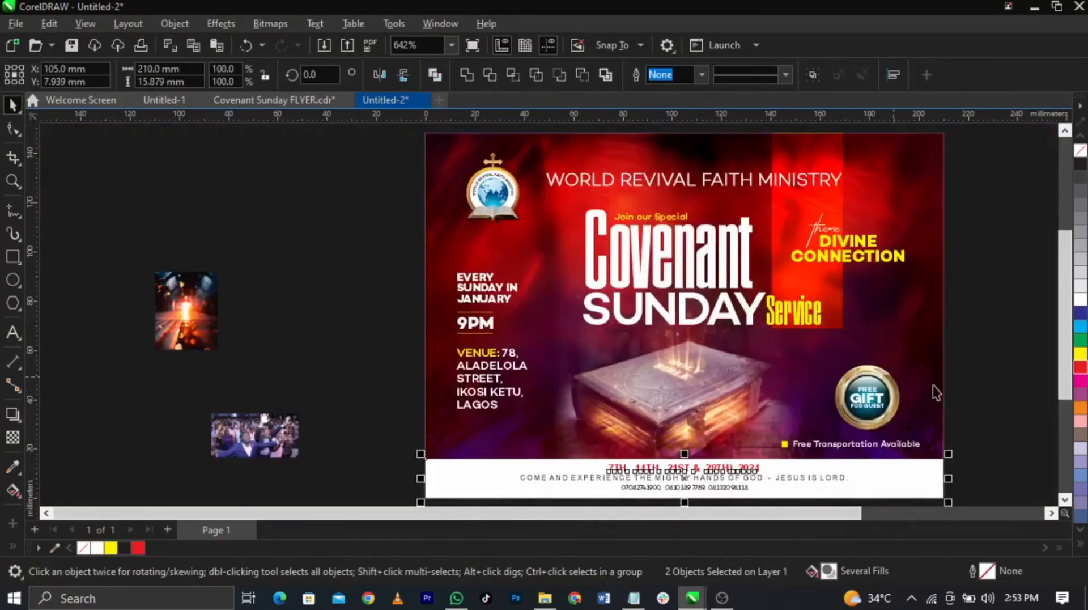
click(953, 389)
scroll(632, 391, down, 1)
key(F2)
drag(377, 391, 263, 273)
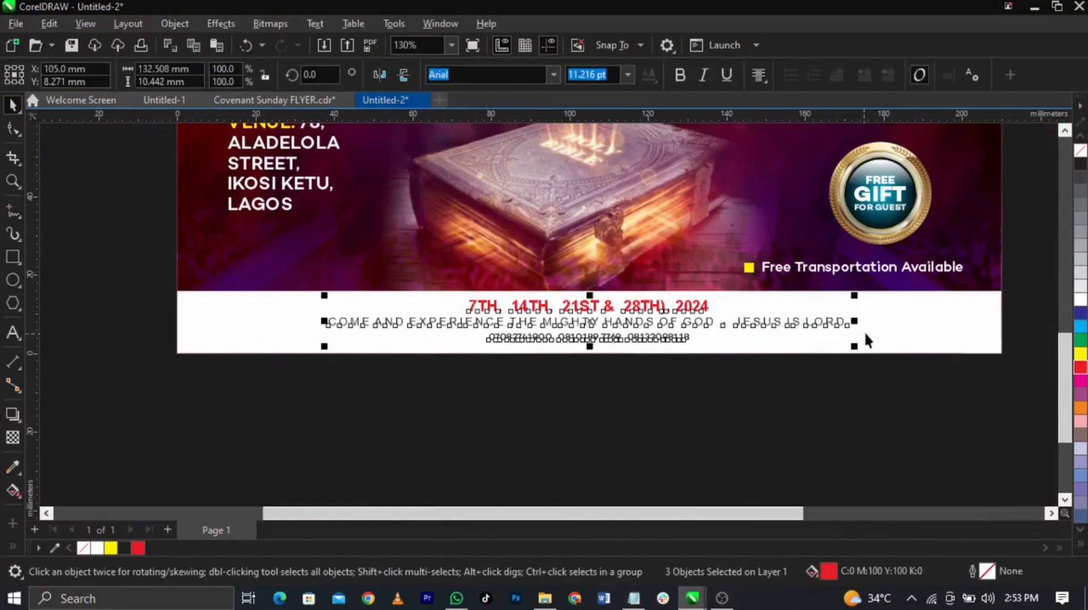
click(800, 412)
key(F4)
Move the free-gift medal and the "Free Transportation Available" line with its yellow square up slightly, away from the white strip.
drag(980, 338, 758, 468)
scroll(874, 402, up, 3)
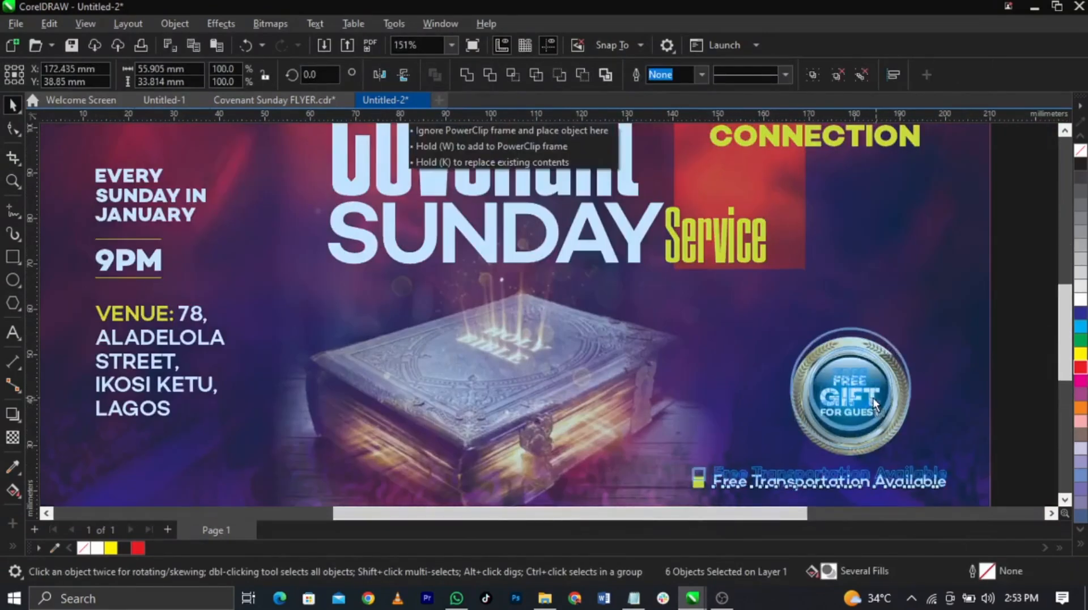
scroll(631, 337, down, 4)
click(868, 355)
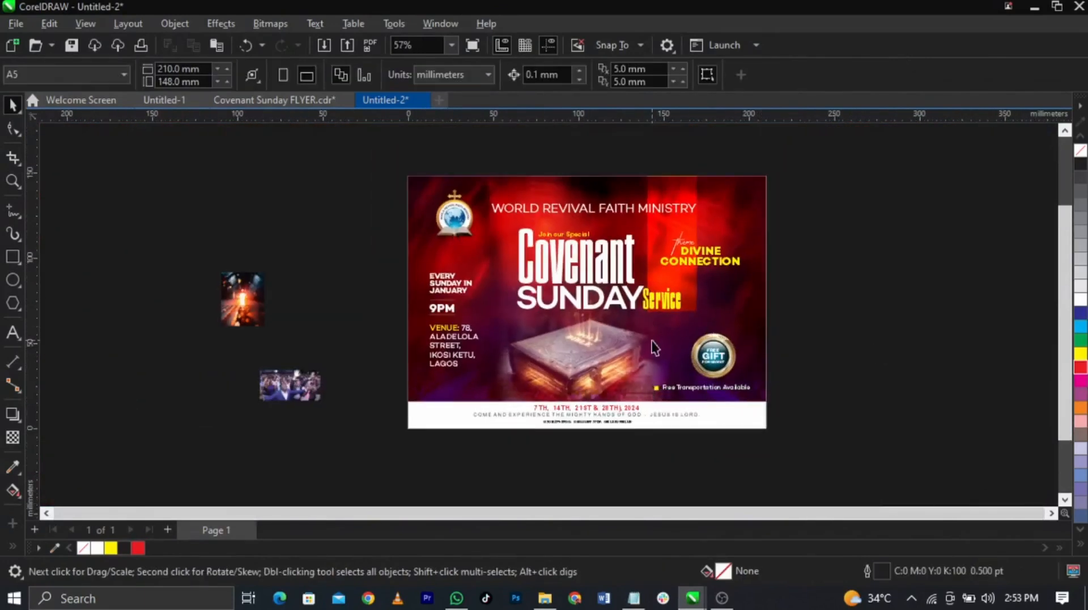
Shift the Bible image slightly to the left.
scroll(658, 345, up, 1)
drag(598, 366, 592, 368)
click(824, 290)
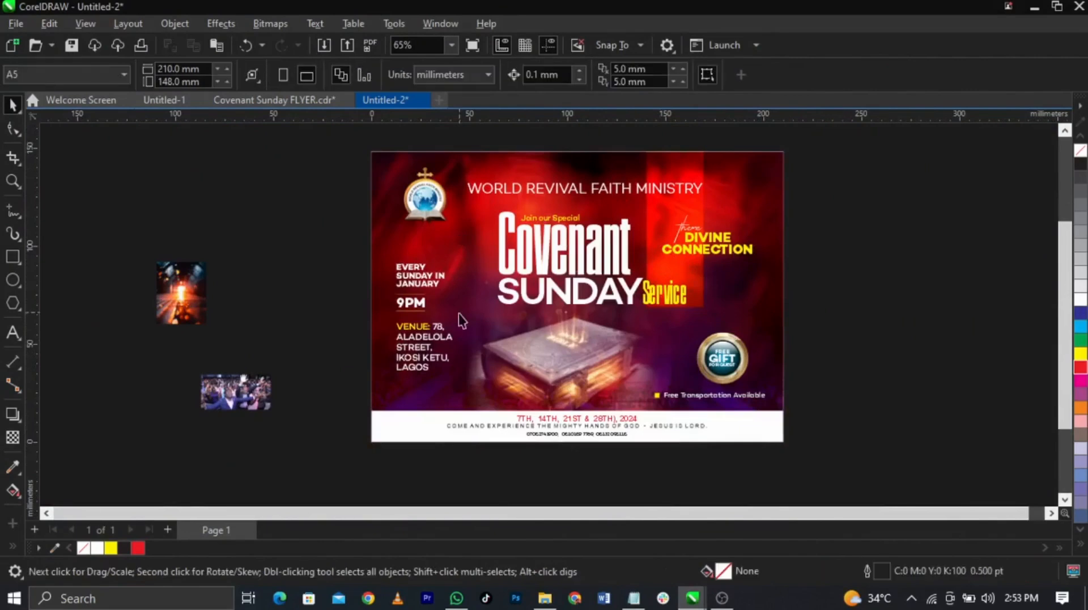
Move the crowd photo onto the flyer's upper area around the Covenant title and enlarge it to about 118 mm wide.
click(222, 405)
drag(274, 370, 368, 323)
drag(292, 351, 533, 213)
drag(333, 169, 791, 297)
drag(546, 371, 598, 395)
mouse_move(329, 280)
mouse_down()
mouse_move(345, 297)
mouse_move(345, 283)
mouse_up()
Fade out the crowd photo's top edge with a linear transparency and convert the result to a bitmap.
click(12, 437)
drag(418, 270, 418, 199)
click(269, 24)
click(280, 41)
click(558, 389)
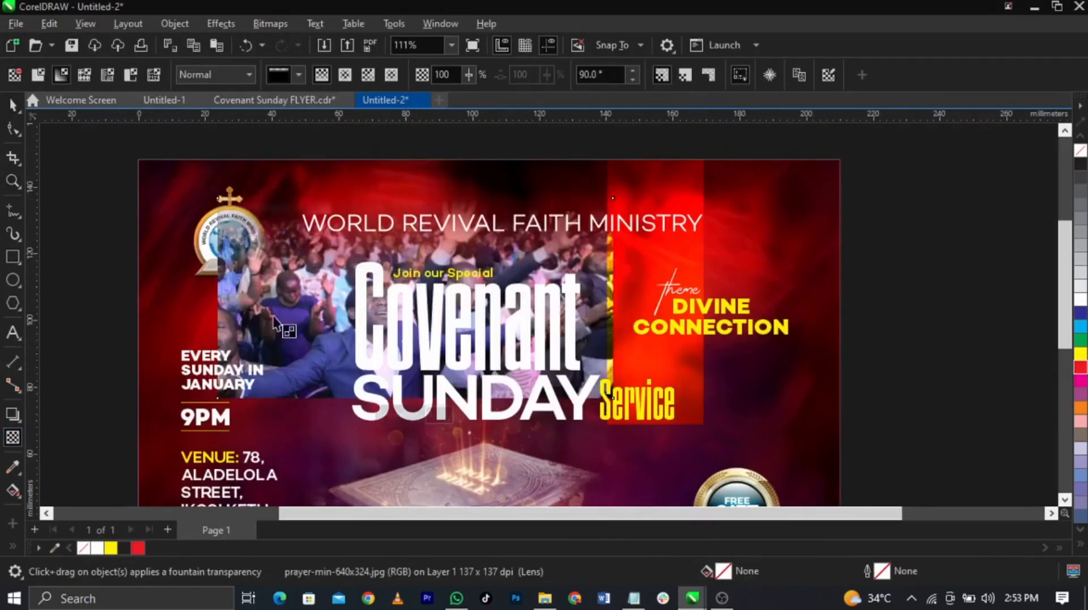
Fade out the crowd photo's left edge with a linear transparency and convert it to a bitmap again.
drag(288, 313, 217, 314)
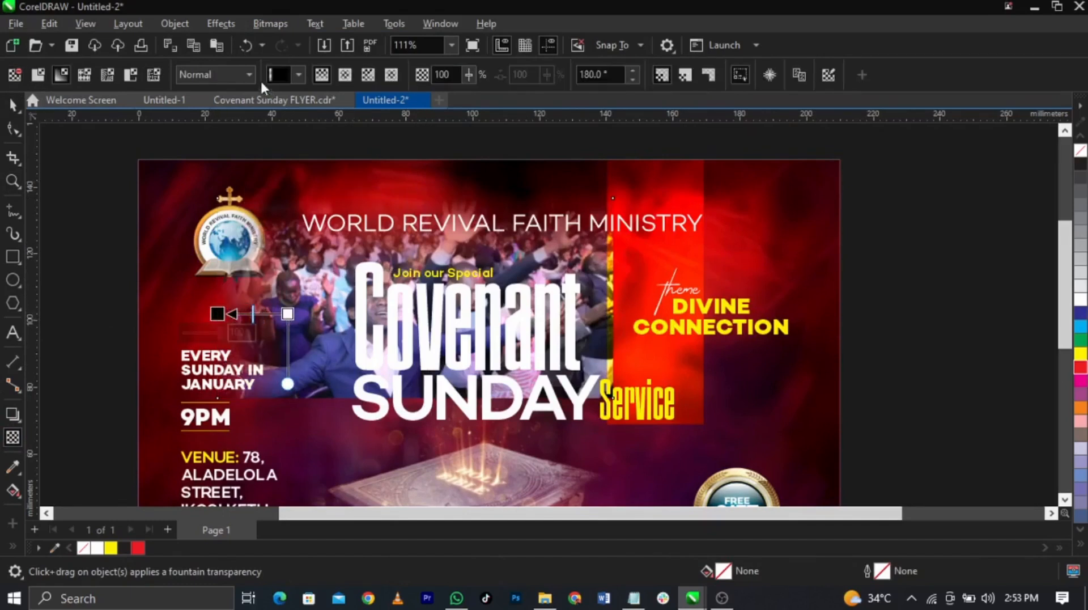
click(271, 24)
click(277, 40)
click(563, 384)
Fade out the crowd photo's right edge with a linear transparency and convert the photo to a bitmap.
drag(517, 307, 607, 308)
click(271, 24)
click(312, 43)
click(563, 383)
Fade out the crowd photo's bottom edge with a linear transparency and set its merge mode to Screen.
drag(421, 347, 420, 397)
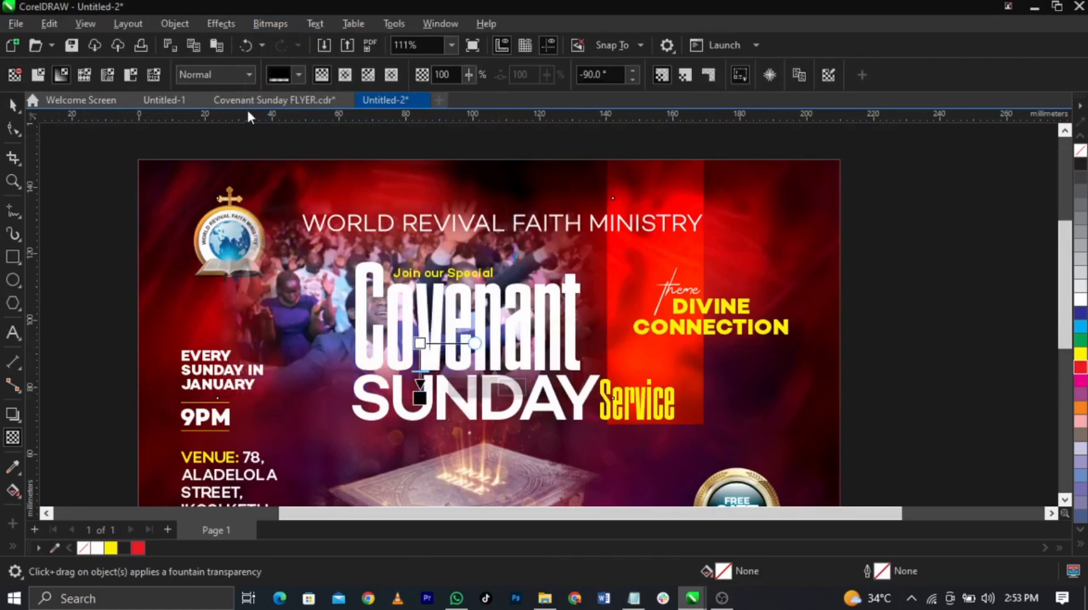
click(238, 75)
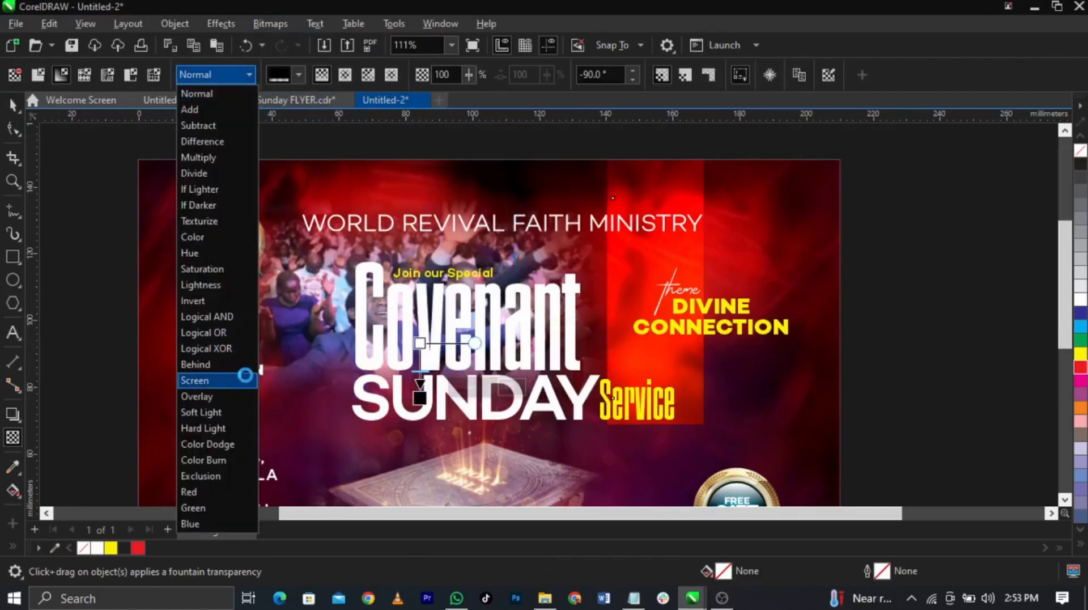
click(245, 375)
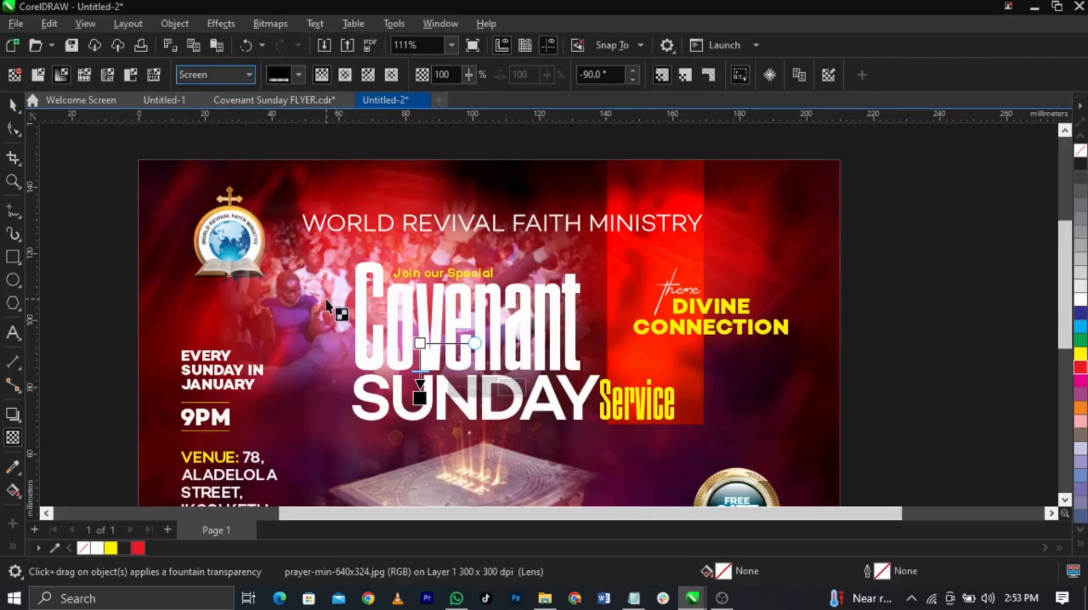
key(space)
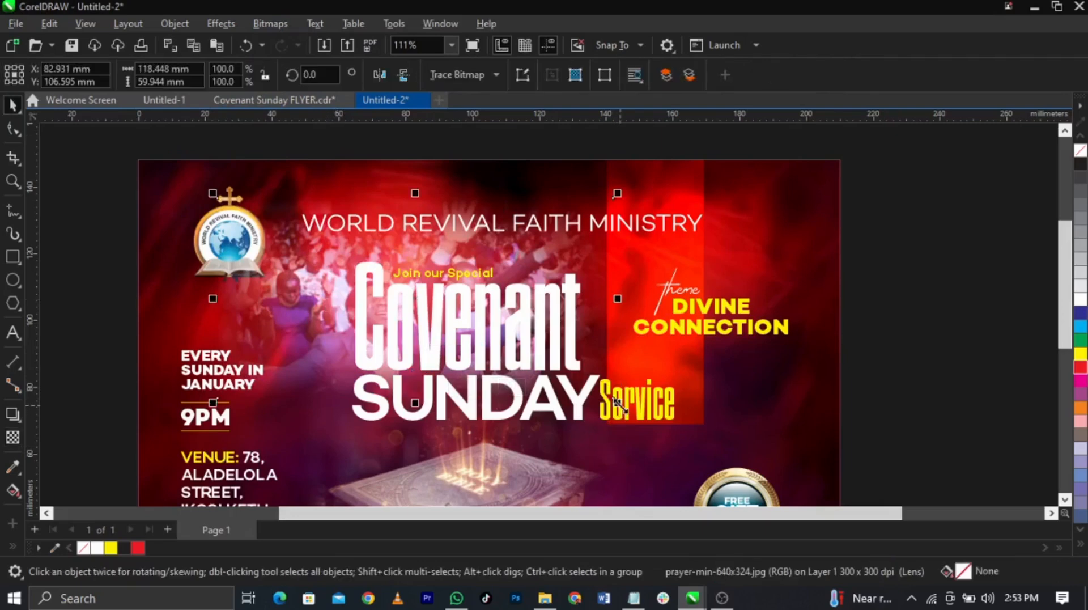
Enlarge the crowd photo to about 137 mm wide, adjust its position and PowerClip it inside the page background rectangle.
drag(619, 404, 652, 422)
drag(333, 290, 346, 300)
right_click(347, 300)
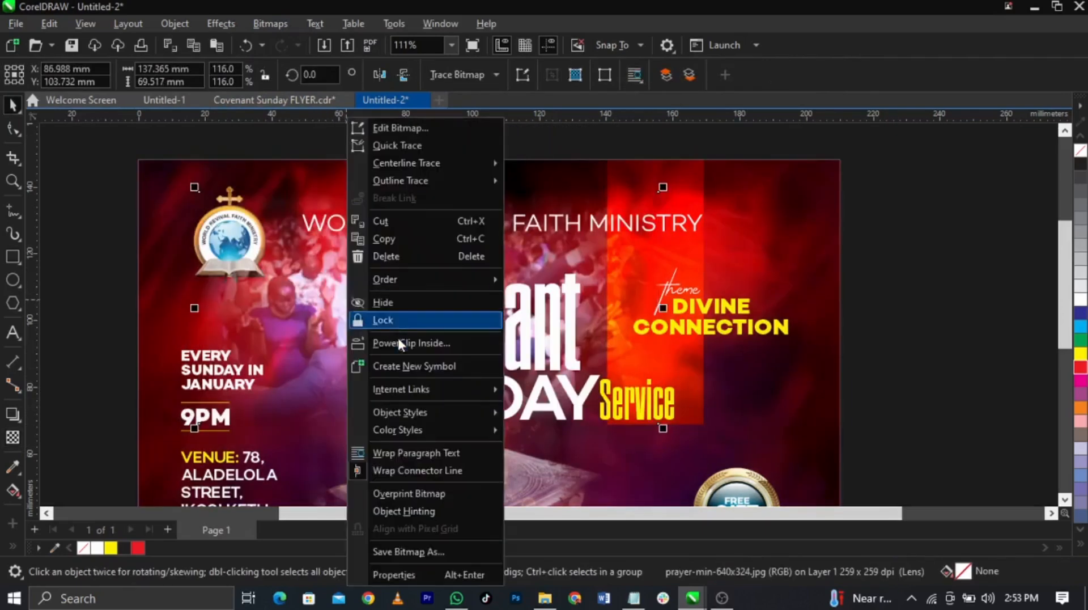
click(400, 343)
click(158, 317)
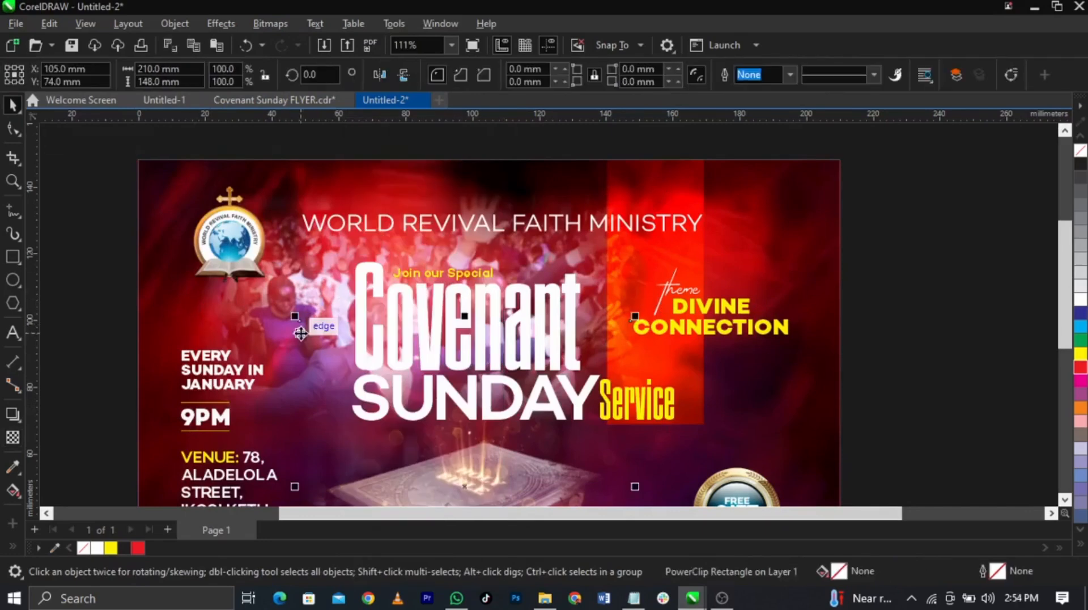
Open the background's PowerClip contents, scale the crowd photo to about 131 mm wide and set its merge mode to Soft Light.
click(300, 335)
double_click(282, 336)
click(551, 343)
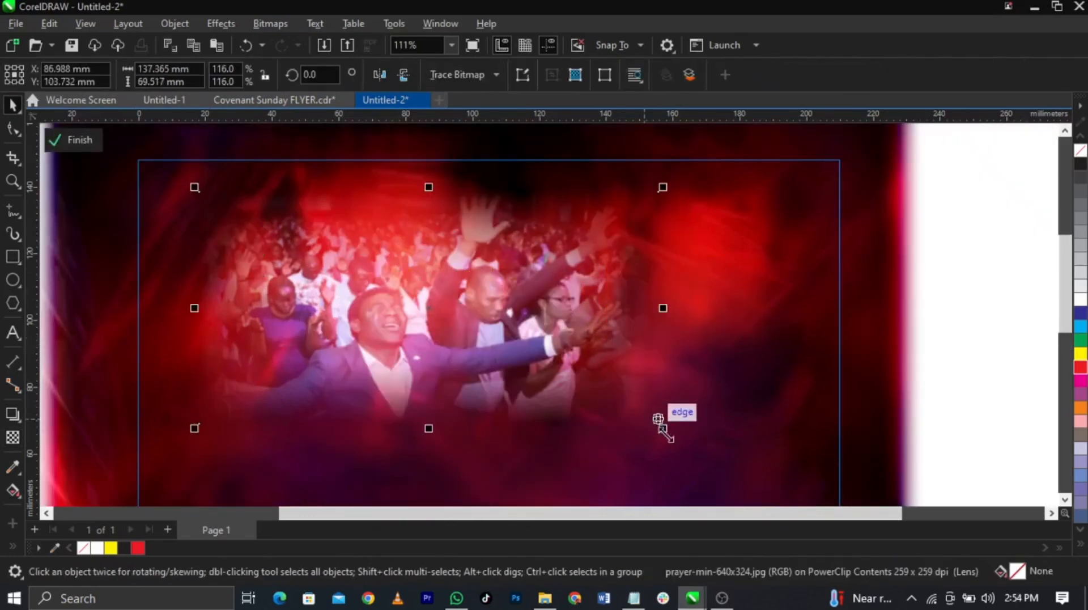
drag(668, 432, 654, 427)
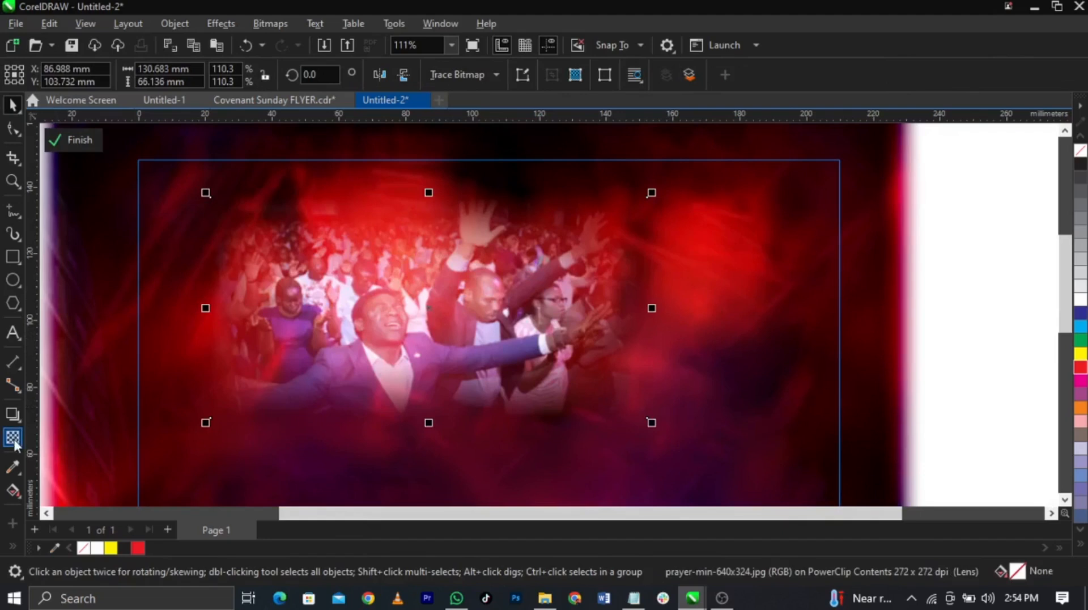
click(13, 438)
click(203, 76)
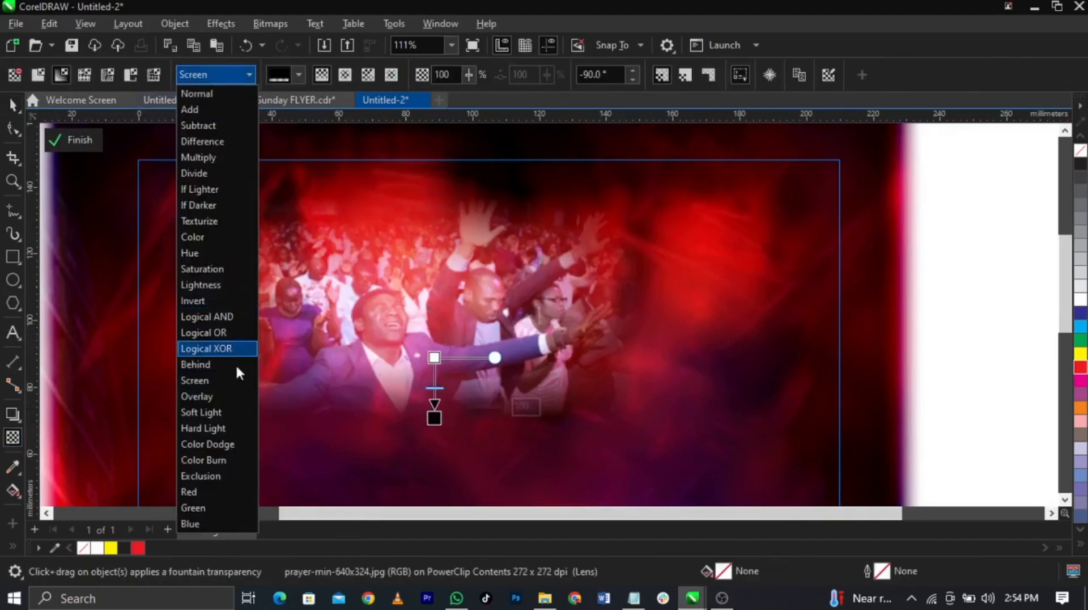
click(240, 412)
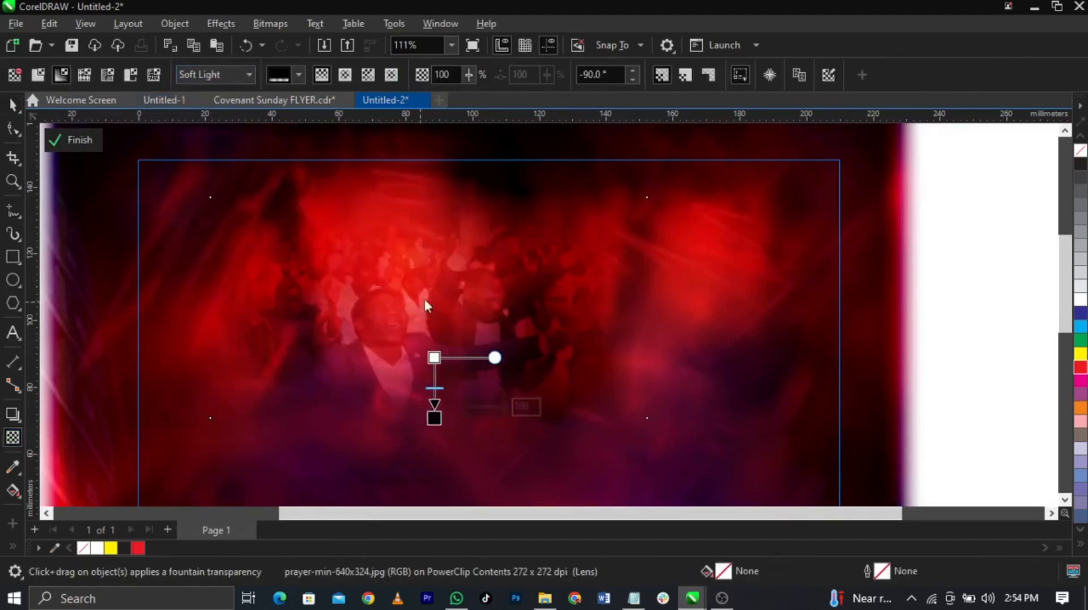
Enlarge the crowd photo to about 143 mm wide, shift it up and to the left, and finish editing the PowerClip contents.
key(space)
click(459, 305)
mouse_move(459, 305)
mouse_down()
mouse_move(448, 290)
mouse_move(451, 318)
mouse_up()
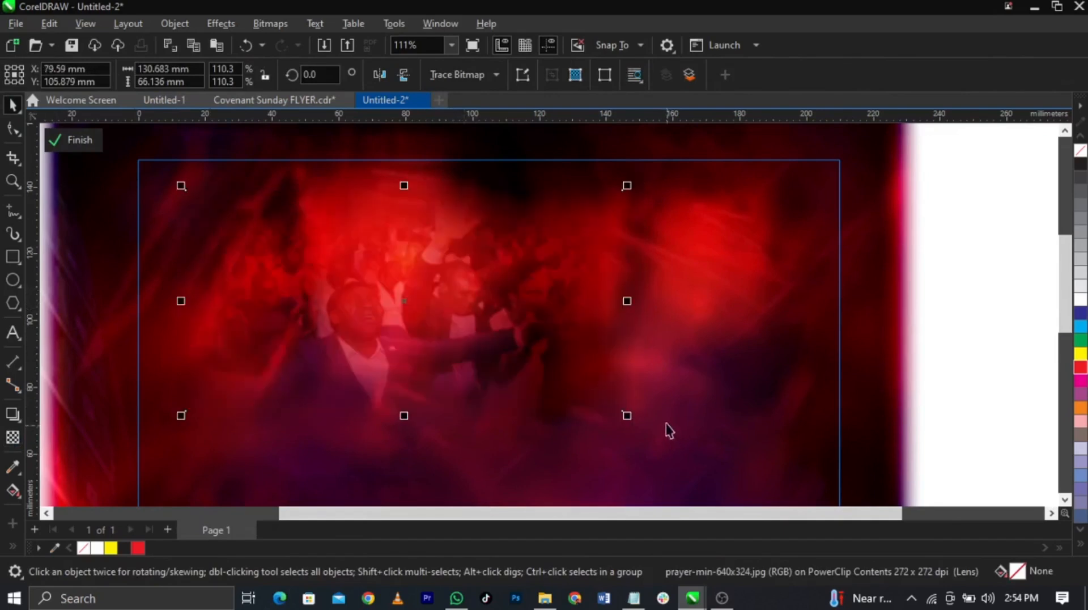
drag(627, 415, 647, 420)
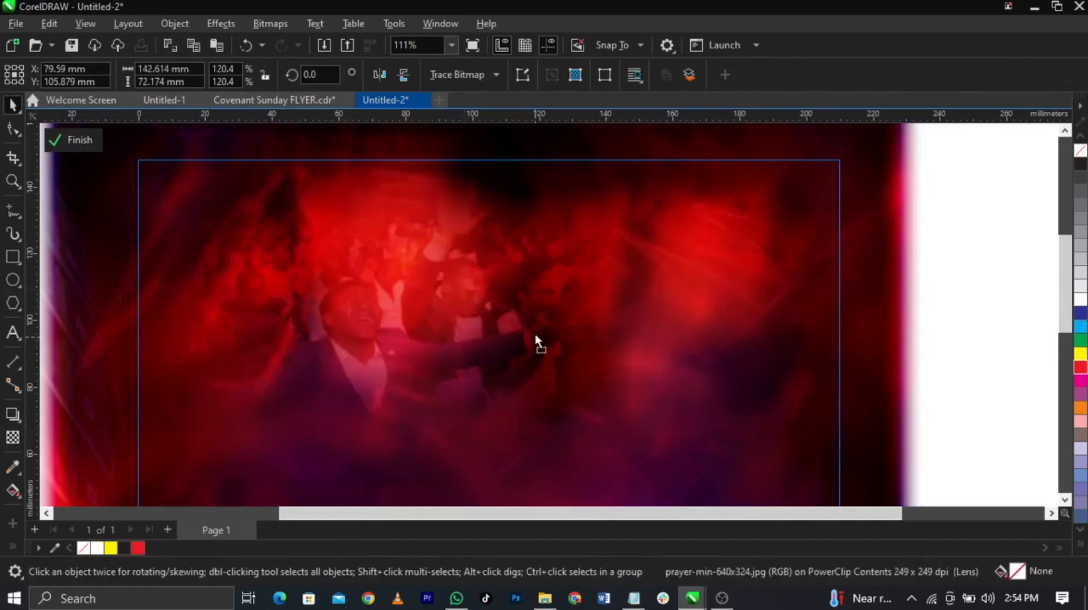
drag(534, 339, 535, 333)
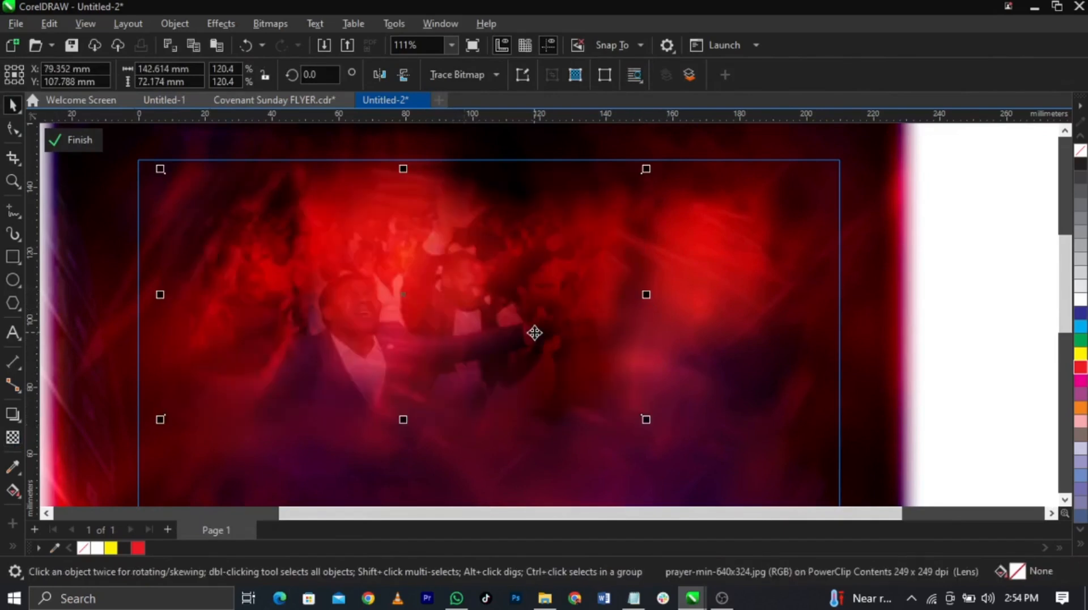
click(67, 145)
Place a copy of the crowd photo about 67 mm to the right and PowerClip it inside the page background.
click(907, 342)
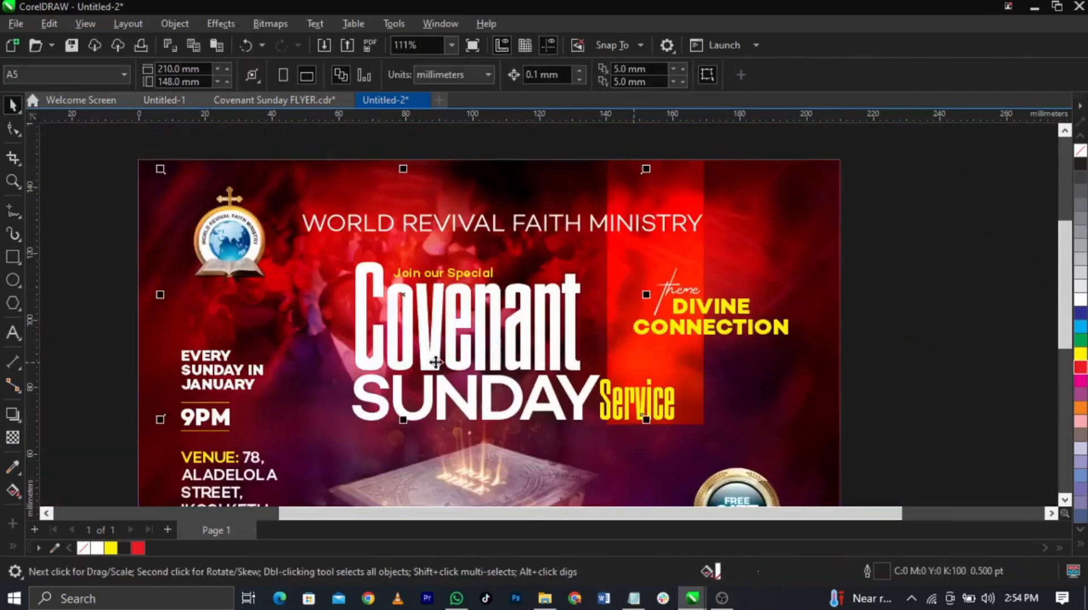
drag(440, 360, 695, 368)
right_click(757, 363)
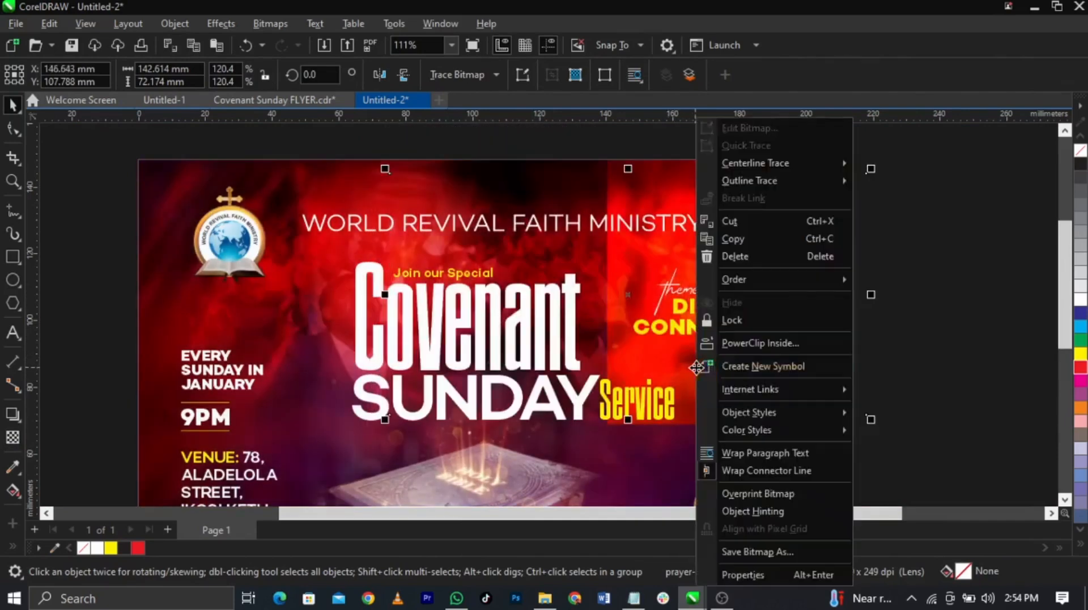
click(749, 392)
click(740, 442)
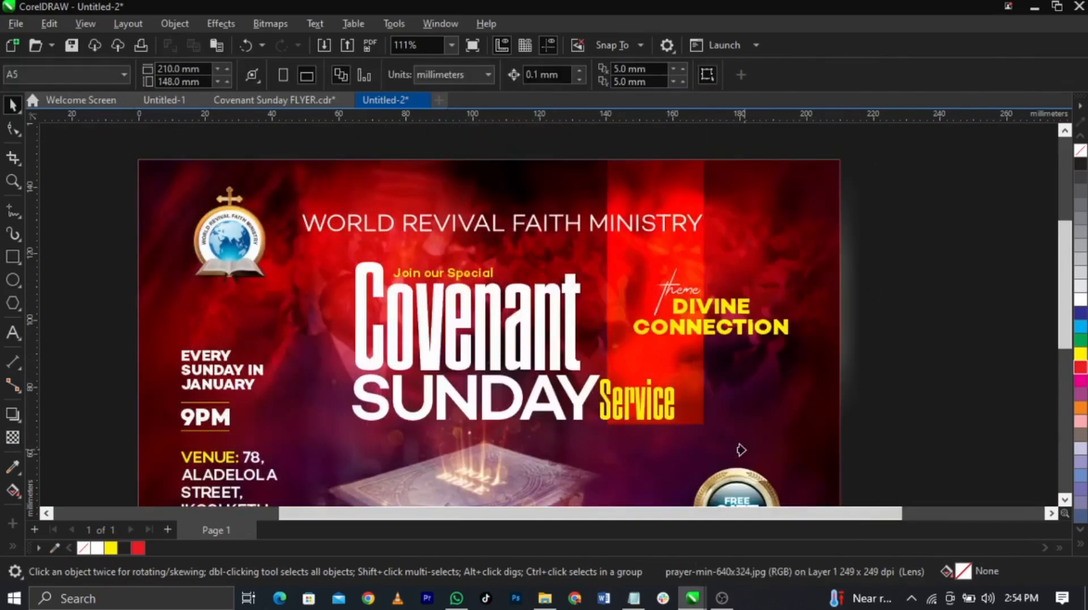
click(916, 397)
Cut the bright vertical rectangle behind the theme text and paste it into the background's PowerClip contents.
click(657, 367)
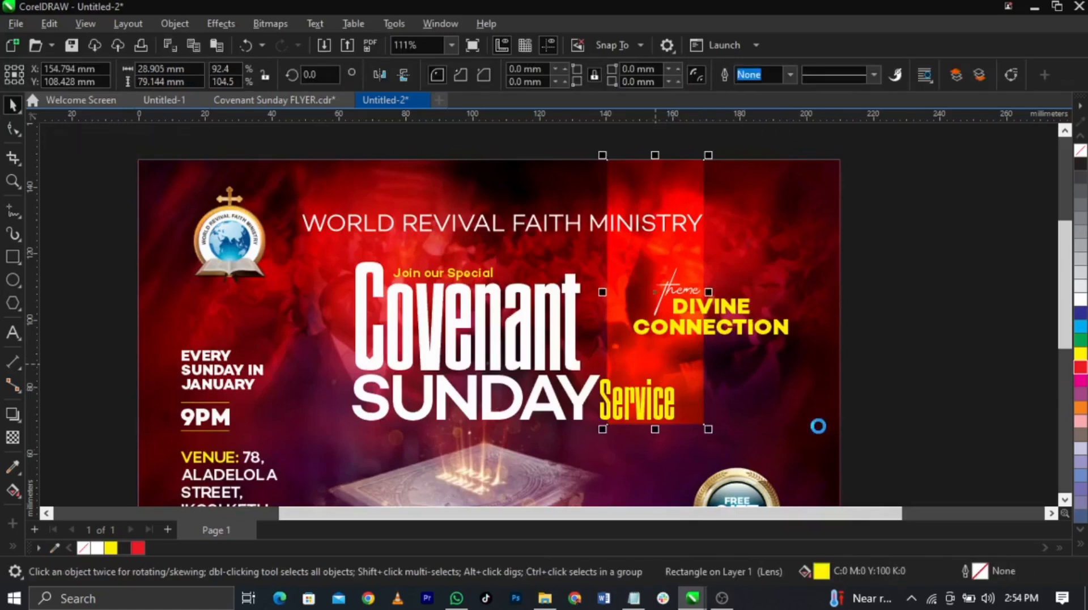
key(ctrl+x)
ctrl+click(772, 390)
key(ctrl+v)
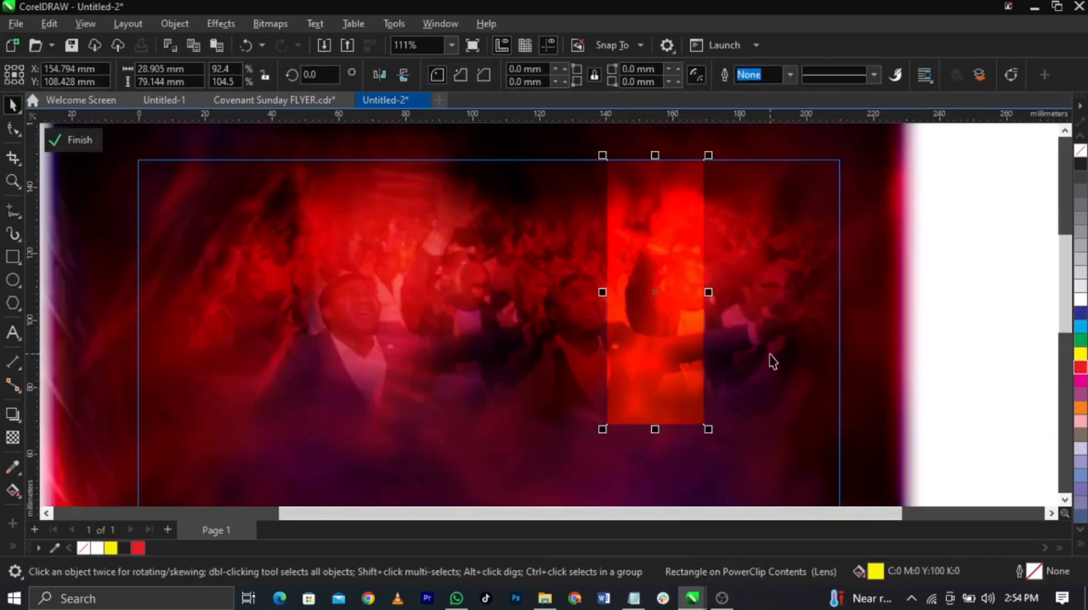
Try the Screen and Overlay merge modes on the right-hand crowd photo and return it to Soft Light.
click(755, 358)
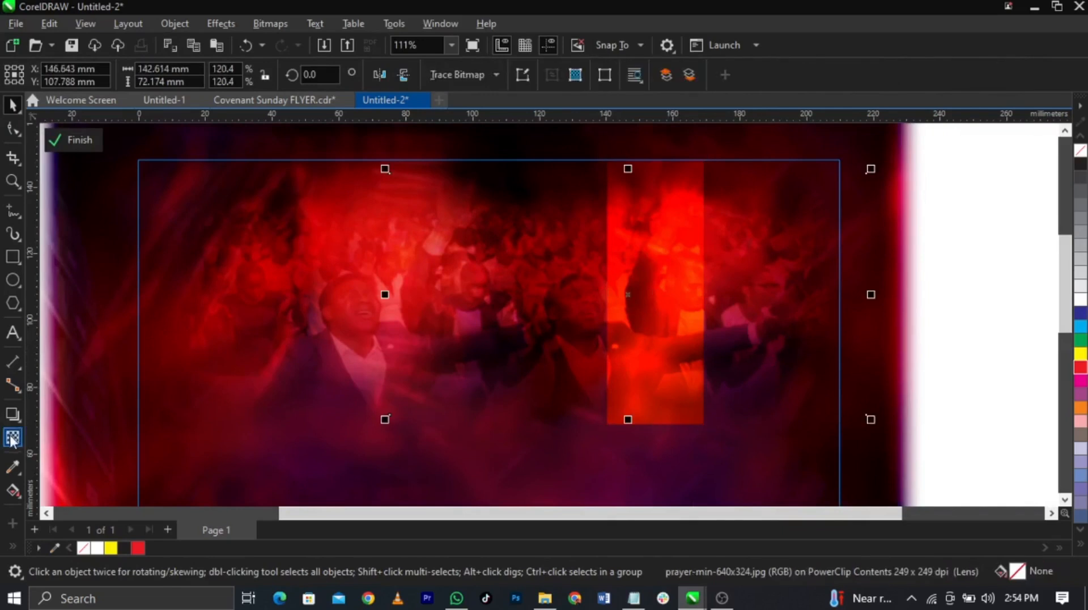
click(13, 437)
click(247, 75)
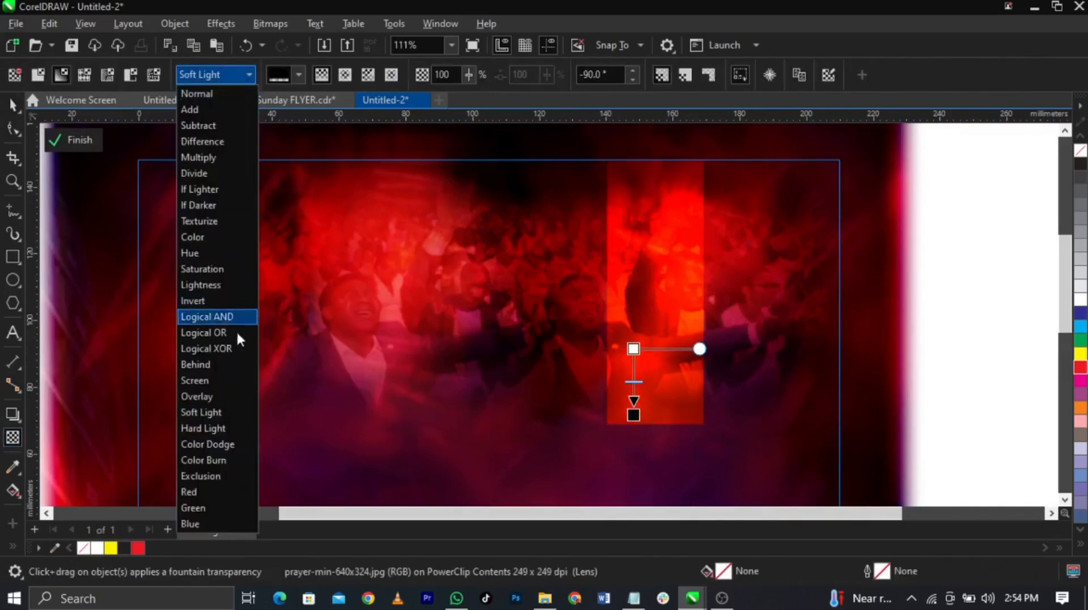
click(238, 379)
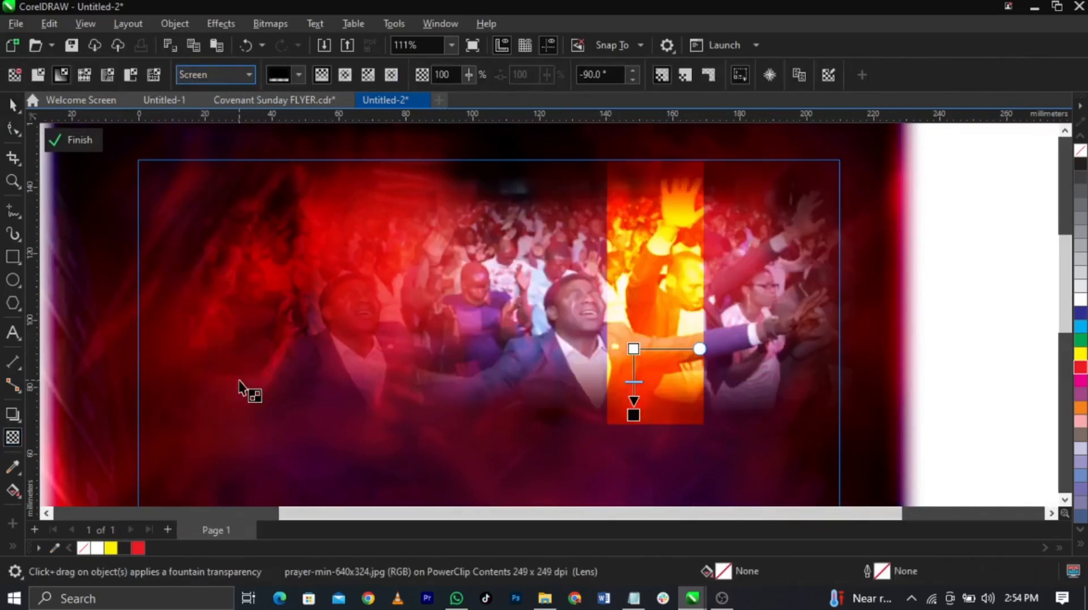
click(219, 76)
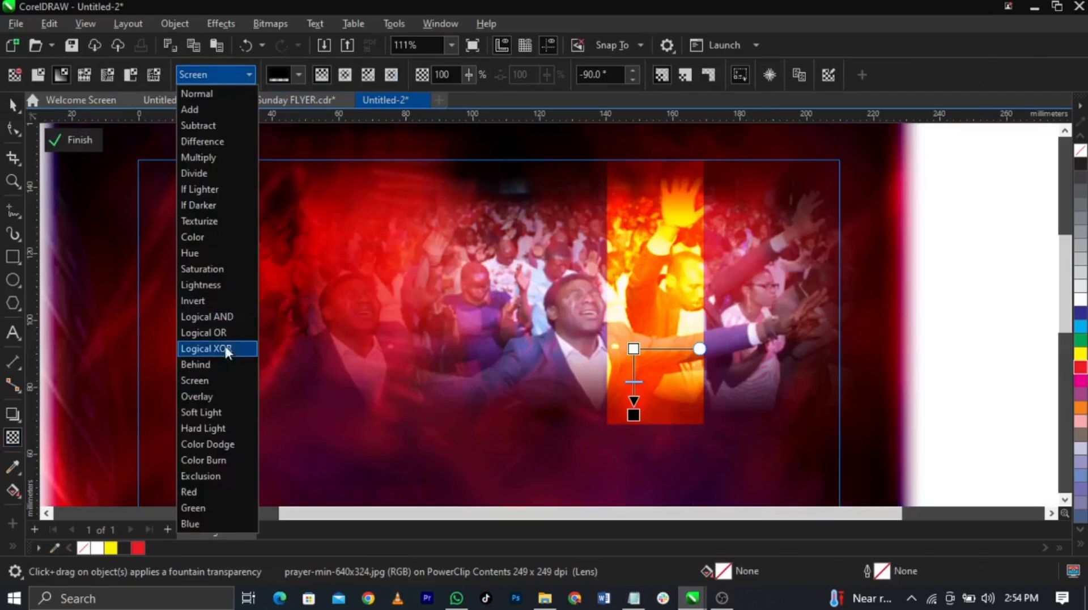
click(227, 396)
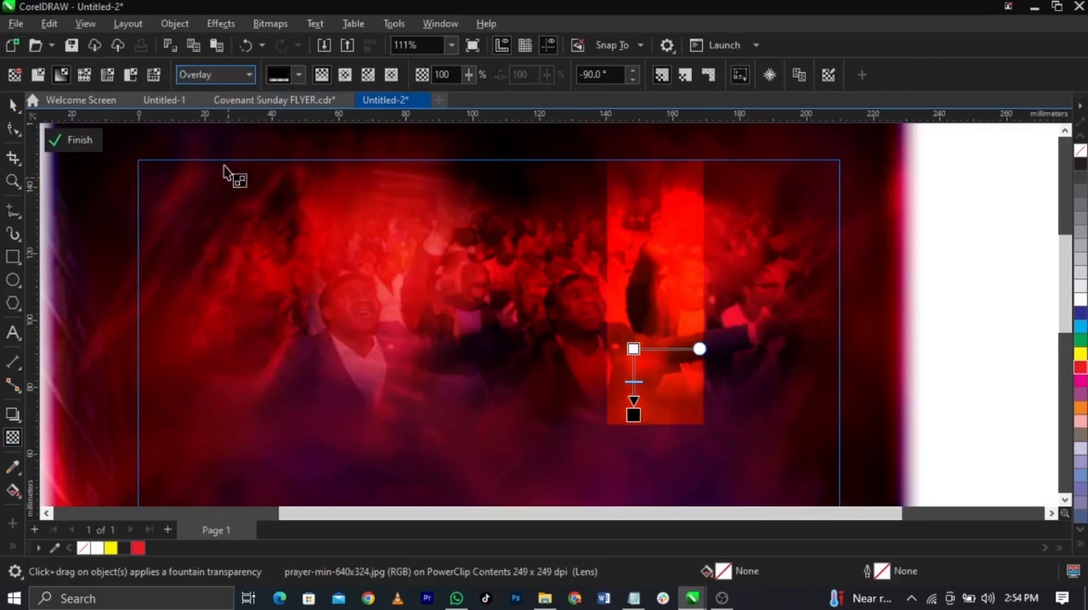
click(222, 75)
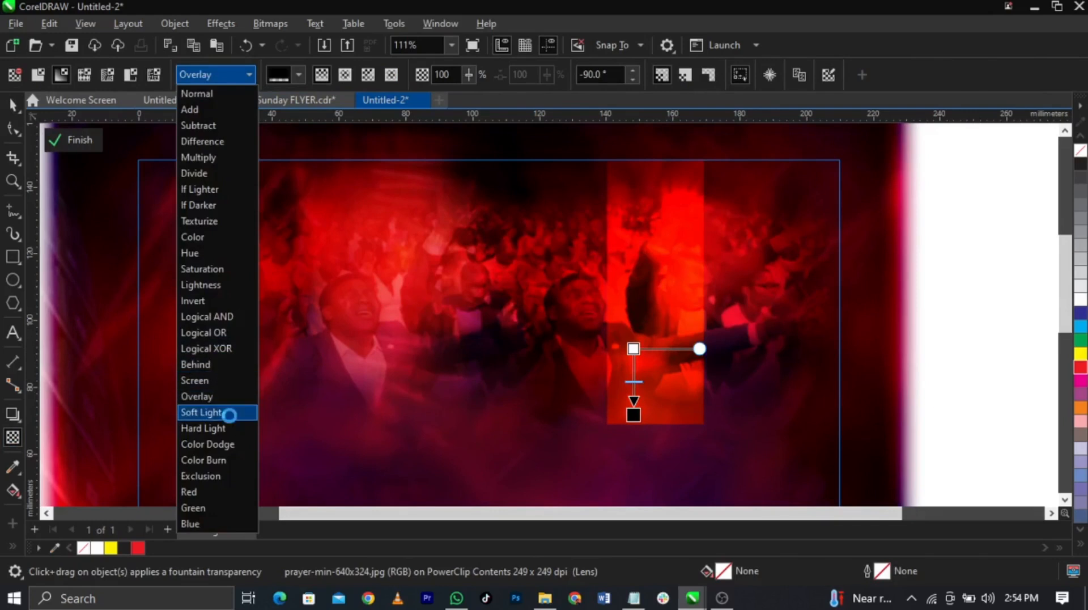
click(225, 411)
Move the left-hand crowd photo further left, adjust its size slightly and finish editing the PowerClip contents.
key(space)
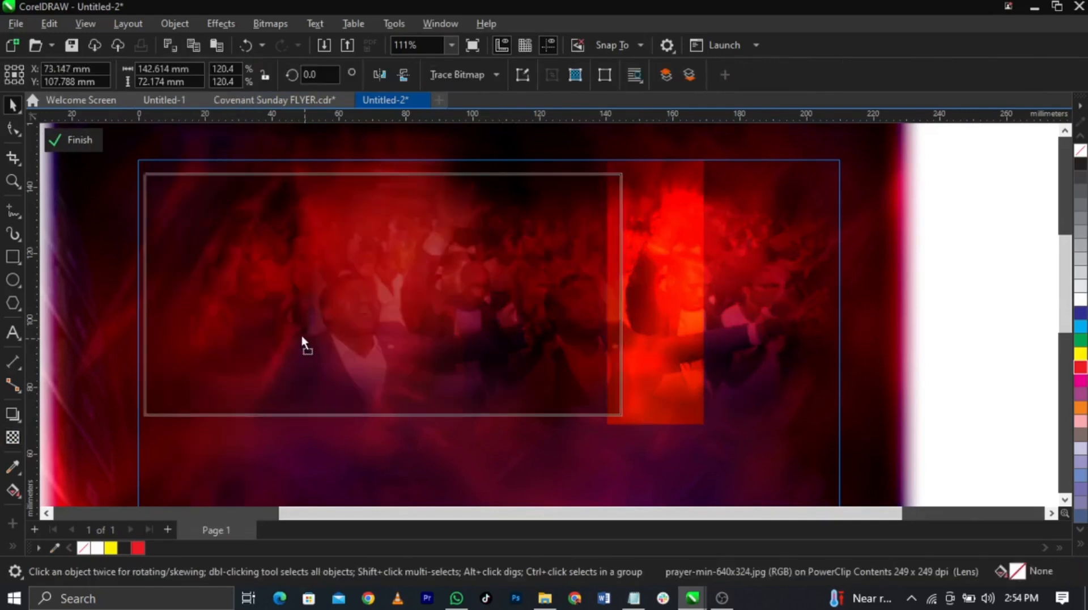
click(304, 335)
drag(622, 420, 631, 433)
drag(341, 321, 332, 312)
click(86, 149)
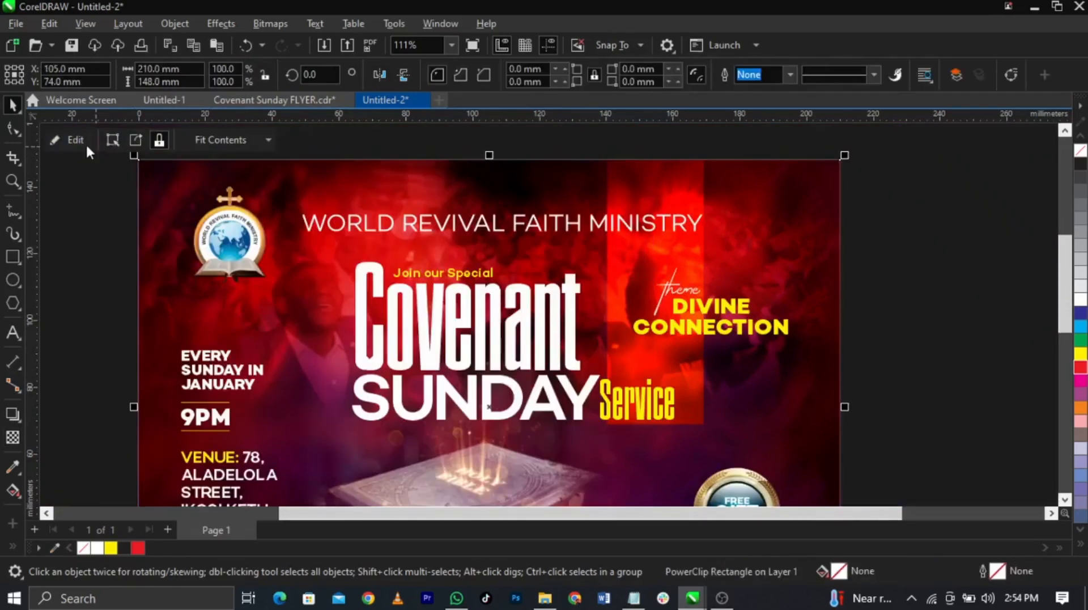
Try the off-page glowing light photo beside the Bible, enlarged to about 36 mm wide, and delete it.
scroll(558, 315, down, 2)
key(F4)
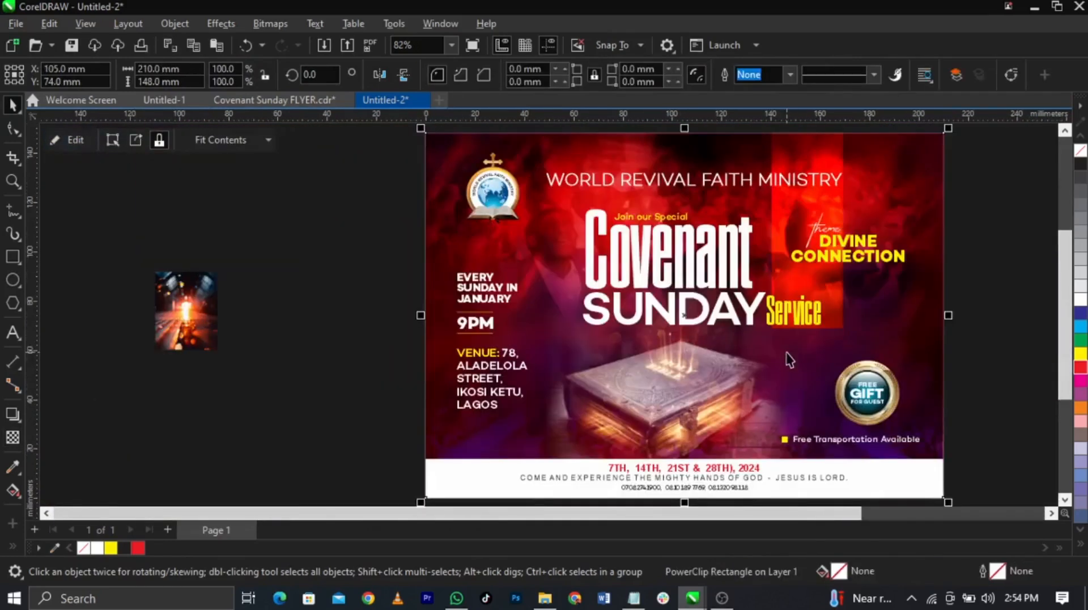
click(787, 353)
click(372, 270)
click(183, 322)
mouse_move(187, 311)
mouse_down()
mouse_move(906, 404)
mouse_move(777, 381)
mouse_up()
key(F2)
drag(567, 274, 1072, 499)
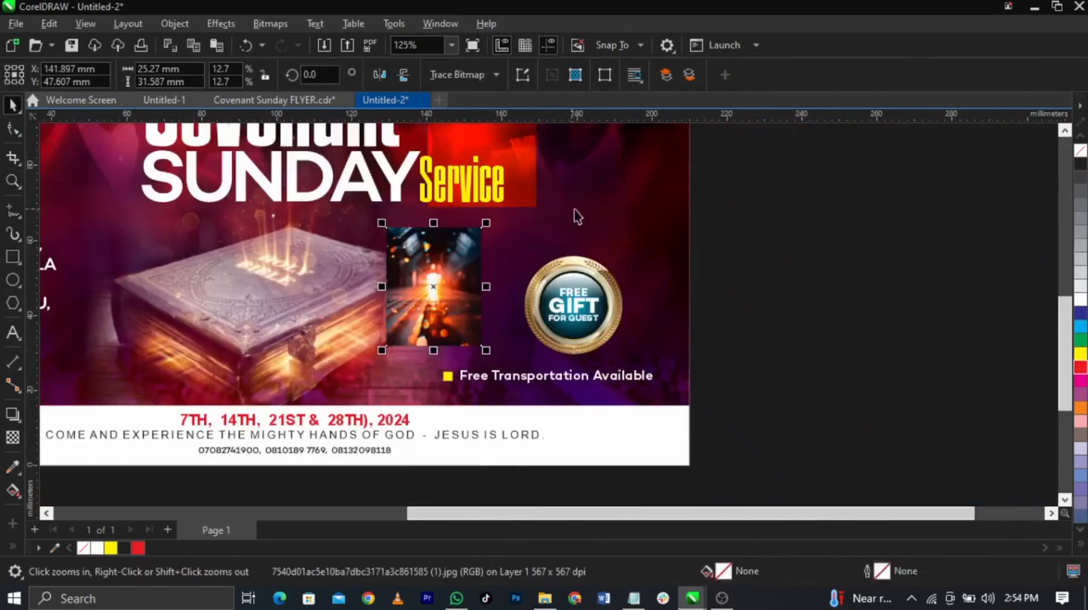
drag(486, 223, 510, 195)
drag(462, 263, 460, 272)
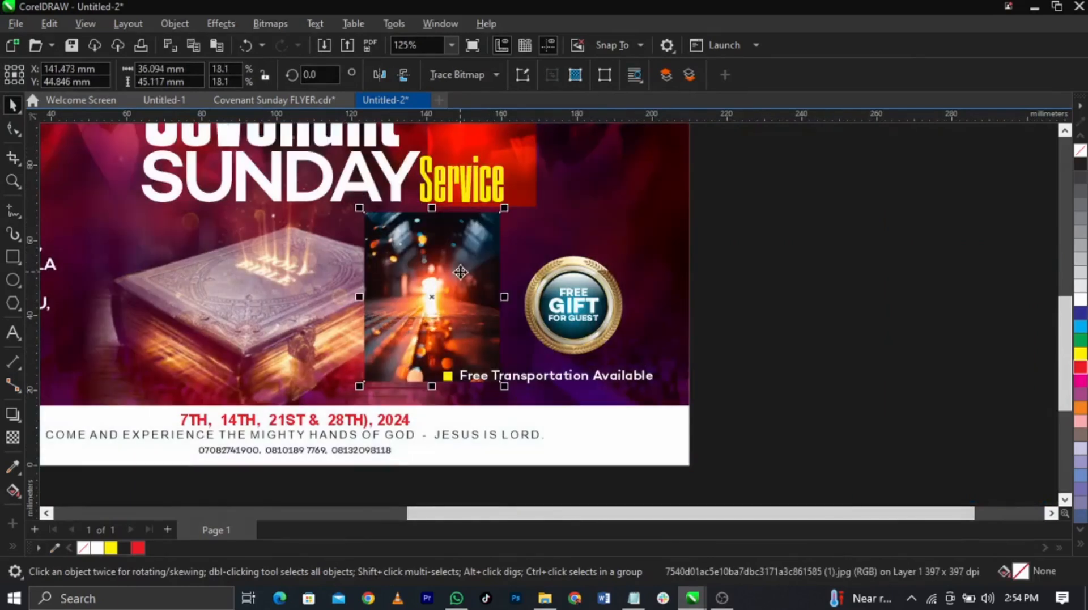
key(Delete)
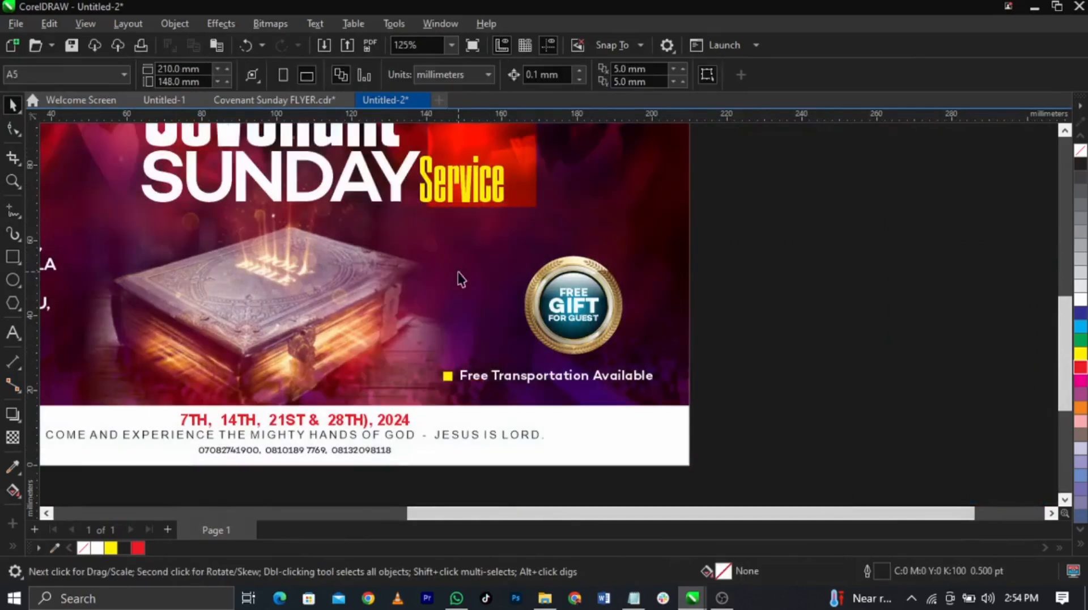
Apply a linear fountain fill to the "Covenant" title, running diagonally from its lower left to its upper right.
key(F3)
drag(340, 169, 804, 386)
click(532, 276)
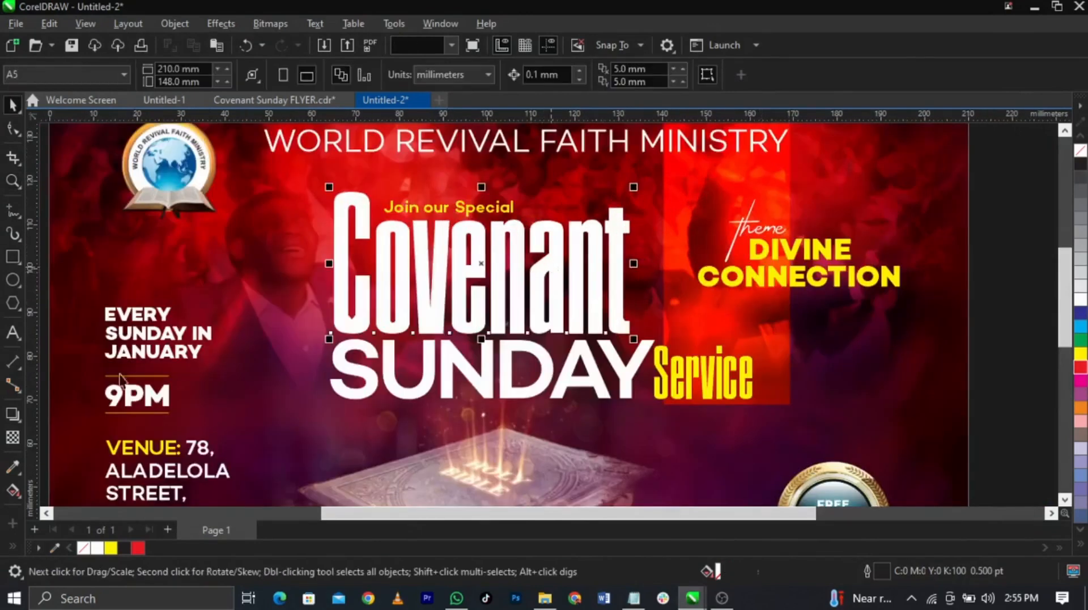
click(11, 491)
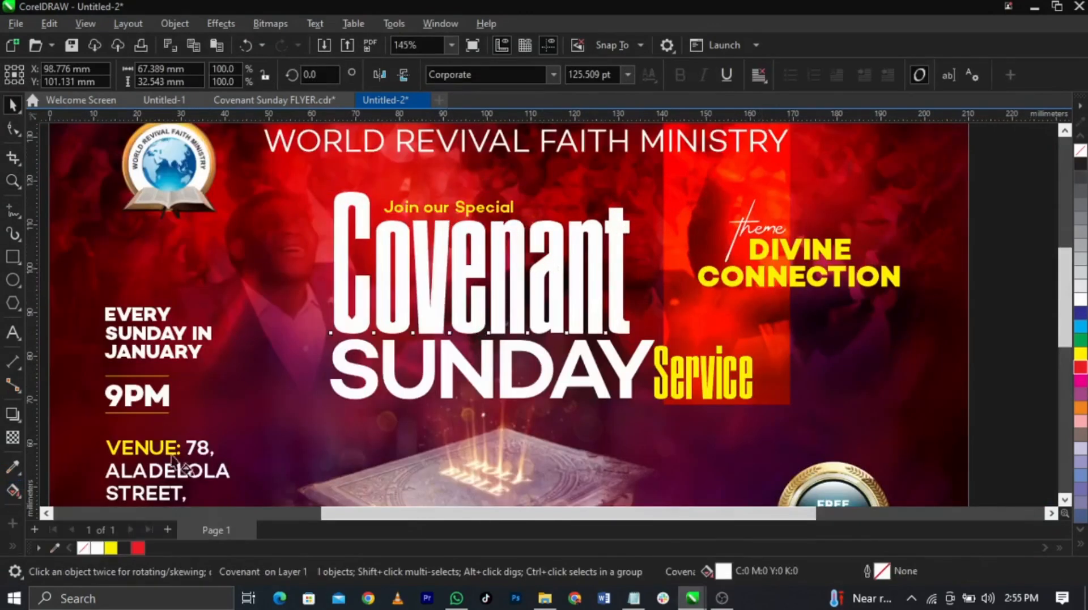
drag(337, 328, 623, 221)
click(616, 240)
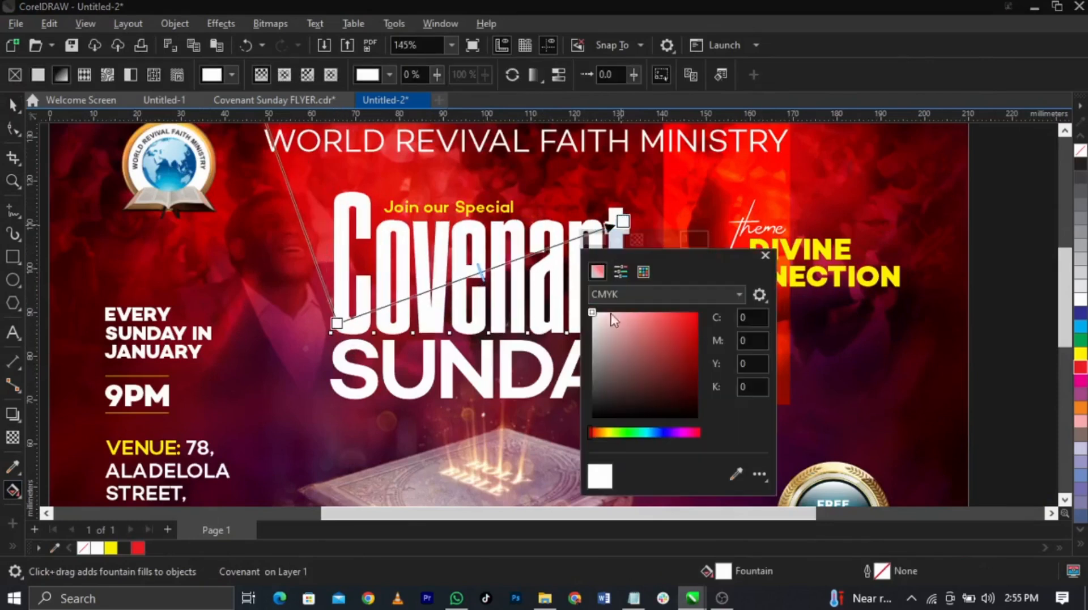
Set the Covenant fill's start colour to light grey C18 M13 Y14 K0 and reposition both gradient ends for a shorter, steeper blend.
click(337, 324)
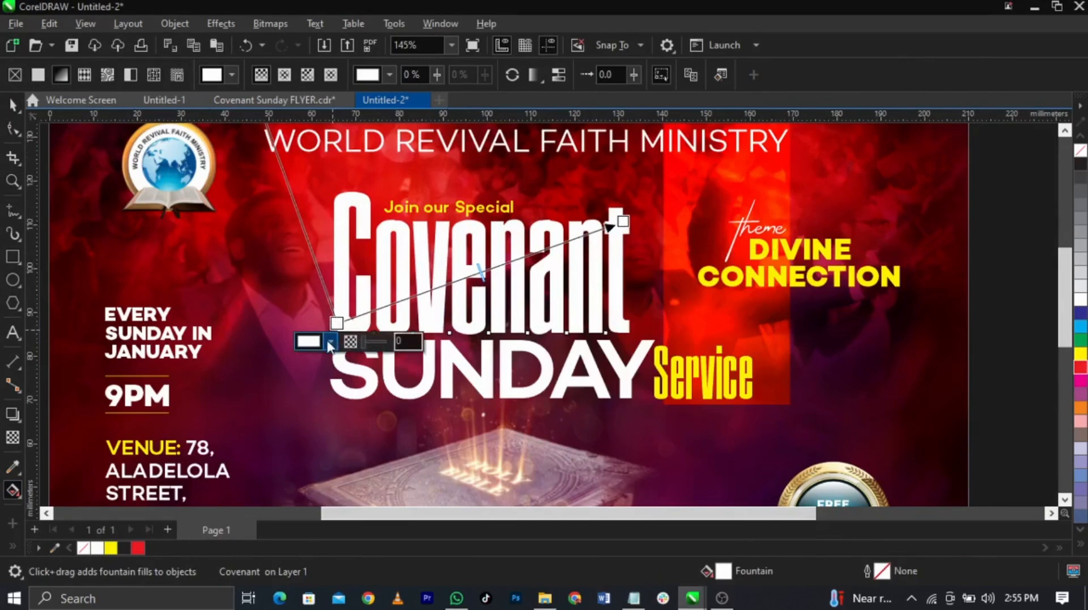
click(332, 343)
drag(354, 84, 749, 127)
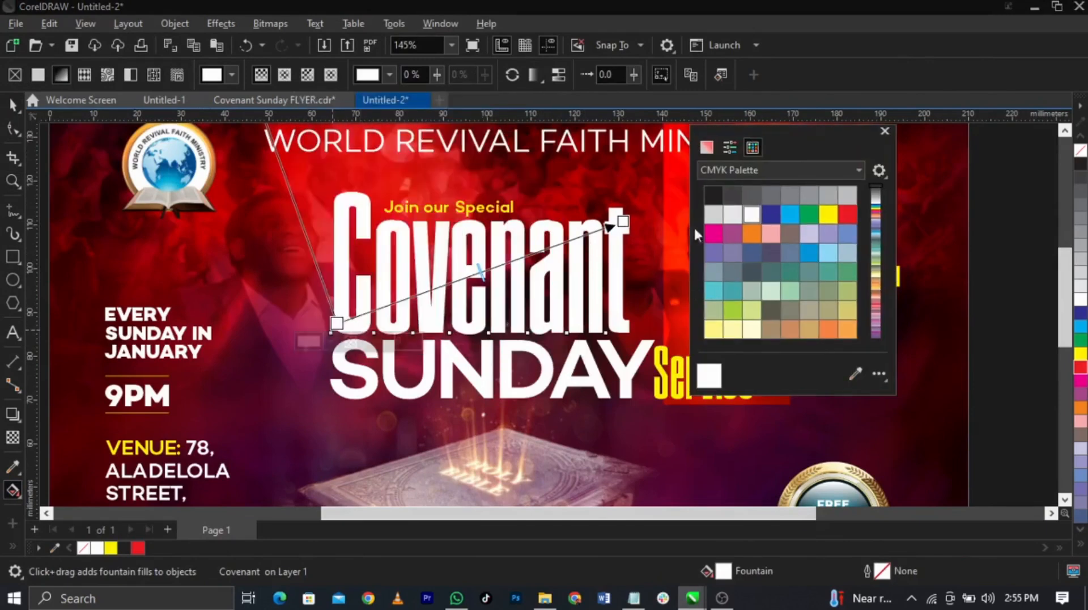
click(708, 149)
drag(707, 221, 689, 205)
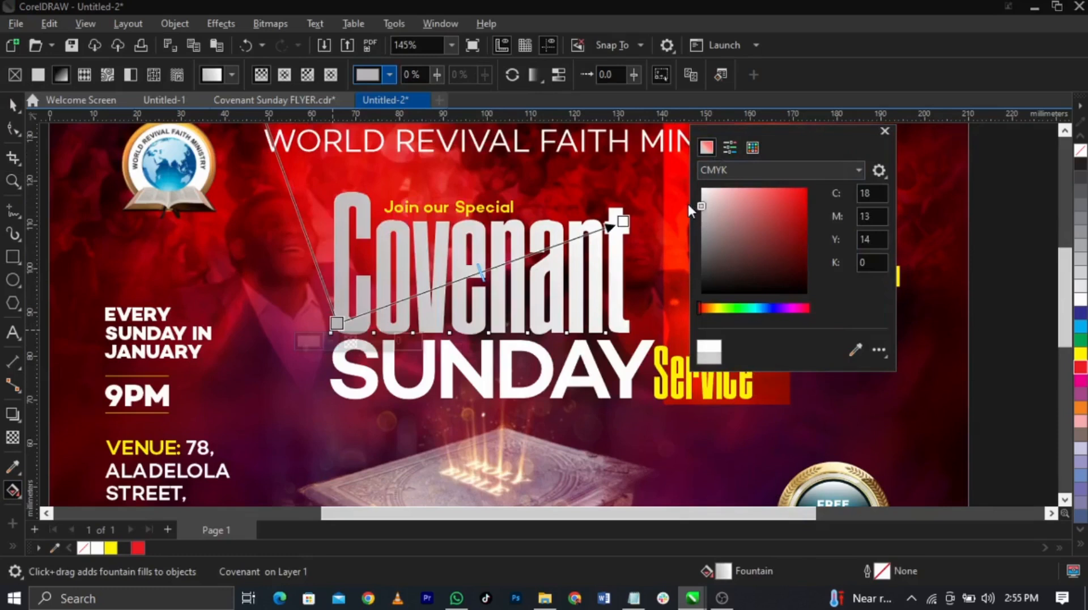
click(623, 222)
drag(623, 221, 492, 242)
drag(337, 323, 339, 398)
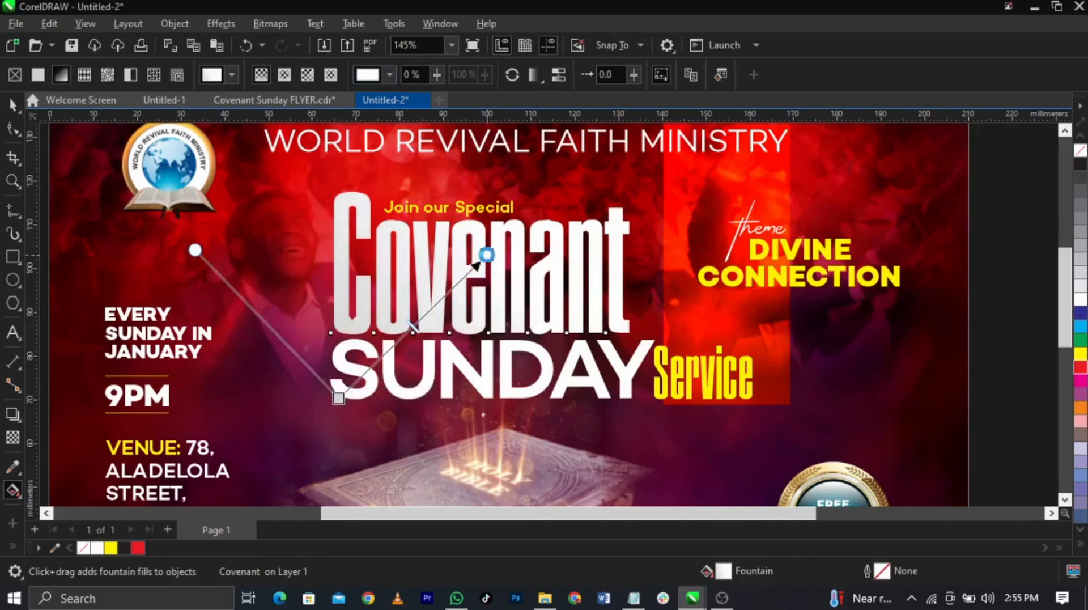
Copy the Covenant title's fill onto the "SUNDAY" text and preview the whole flyer full screen.
key(space)
drag(537, 296, 556, 356)
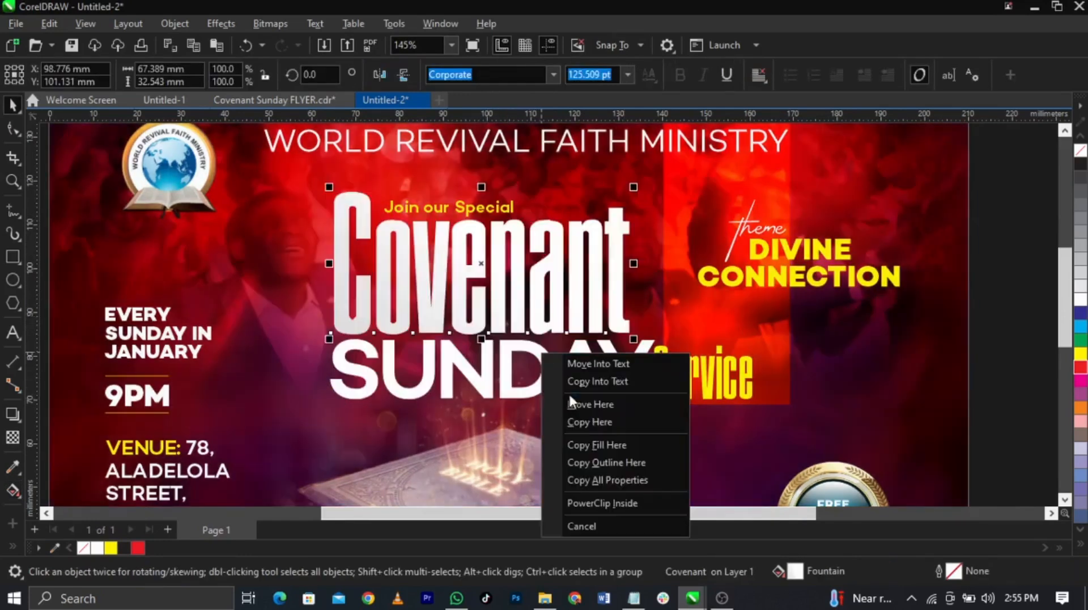
click(594, 444)
key(shift+F4)
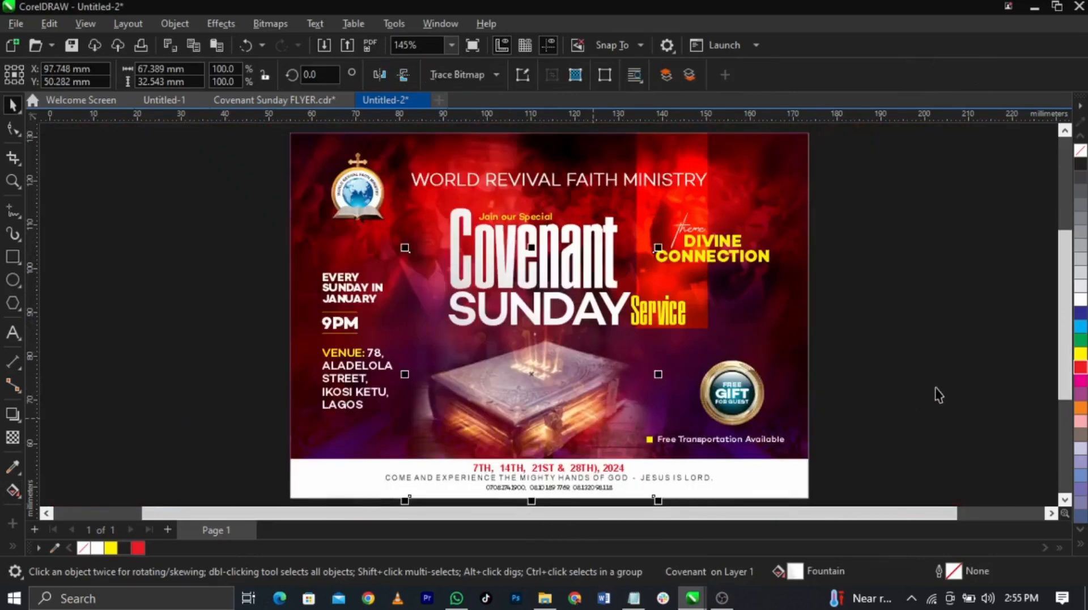
click(940, 394)
key(F9)
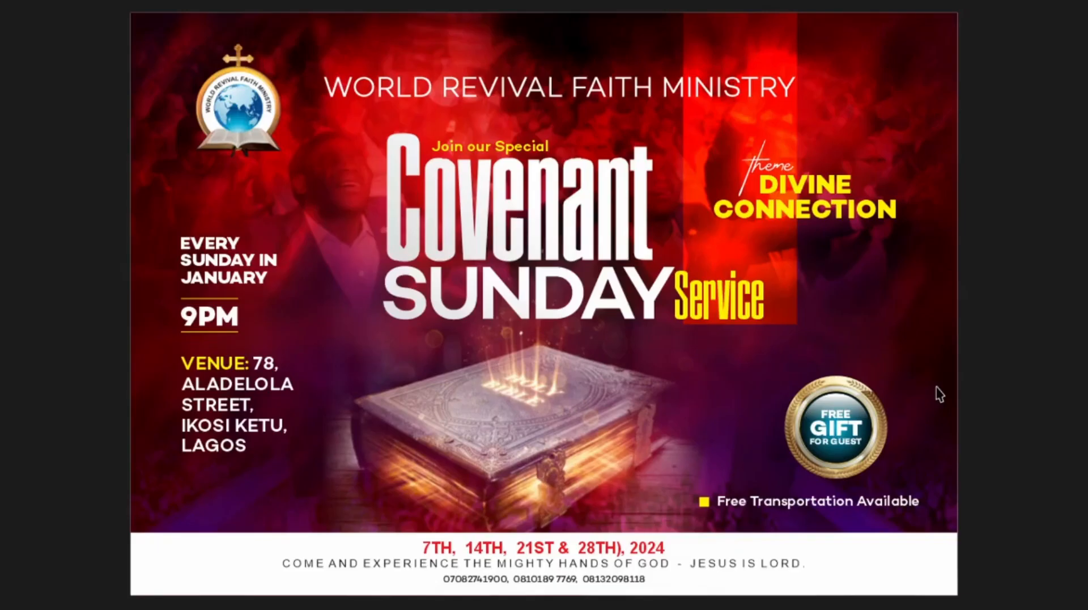